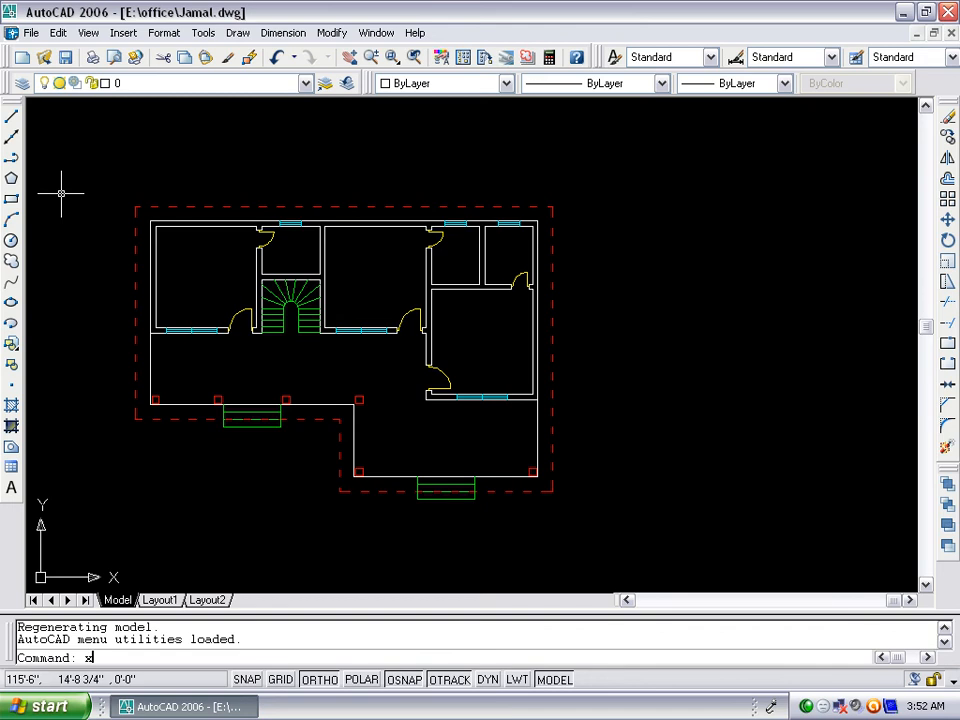
# Draw vertical construction lines (XLINE) through the dashed outline's lower-left corner, the plan's lower-left corner and both sides of the leftmost column
pyautogui.press('Return')
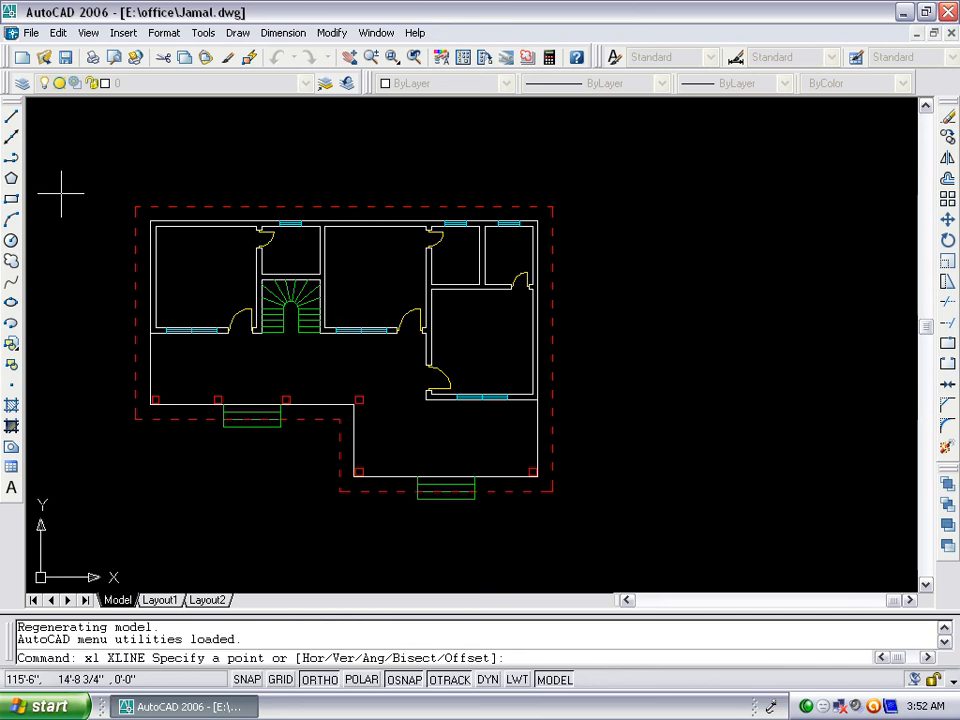
pyautogui.write('v')
pyautogui.press('Return')
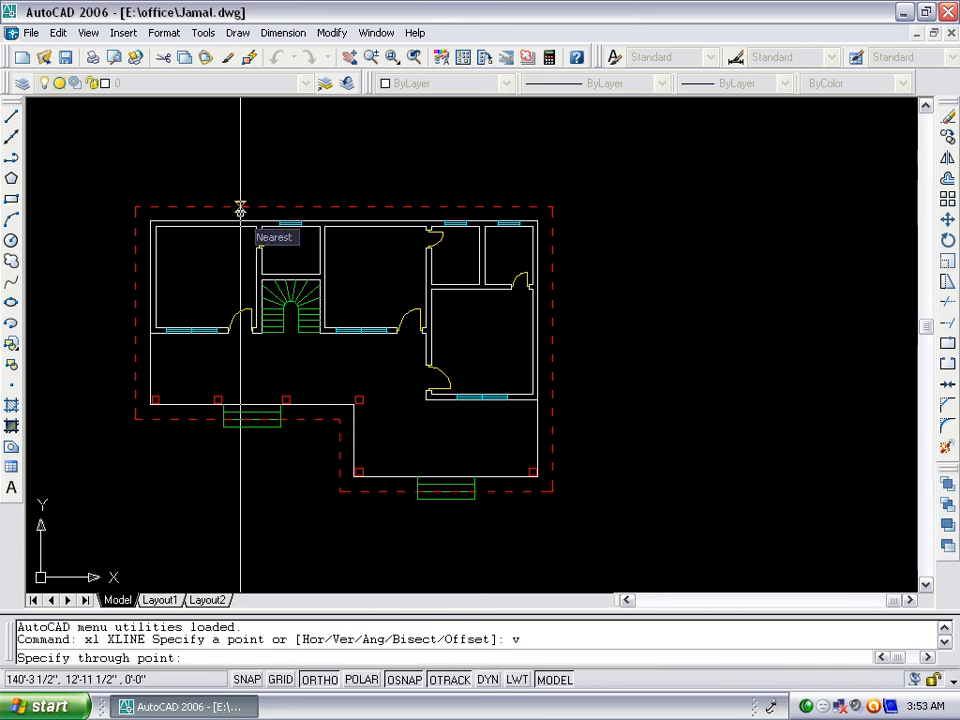
pyautogui.scroll(3, 150, 440)
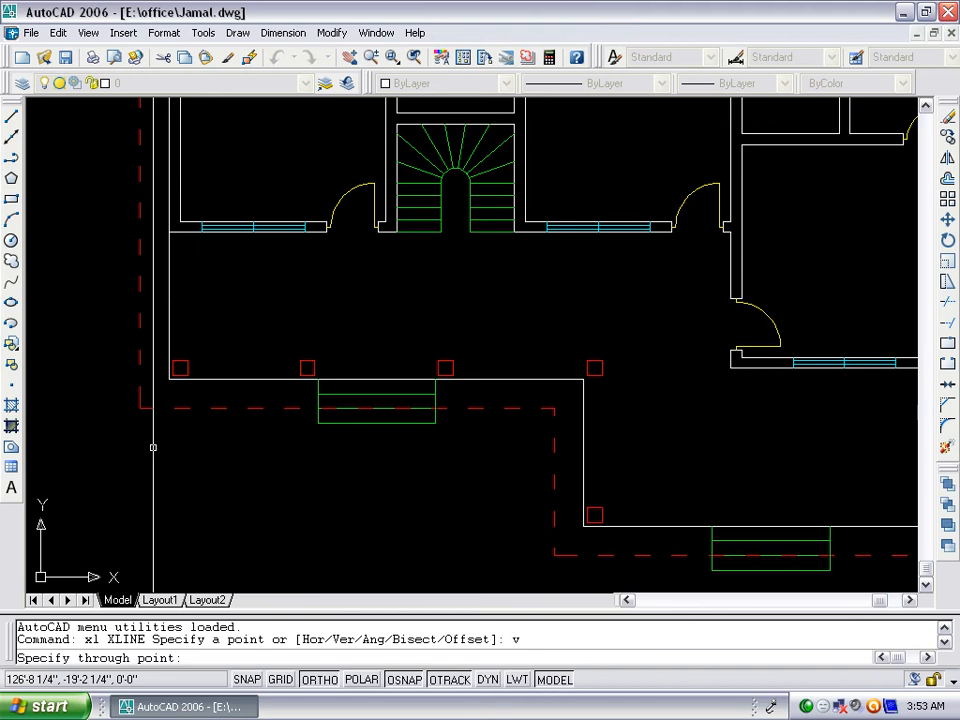
pyautogui.scroll(3, 135, 412)
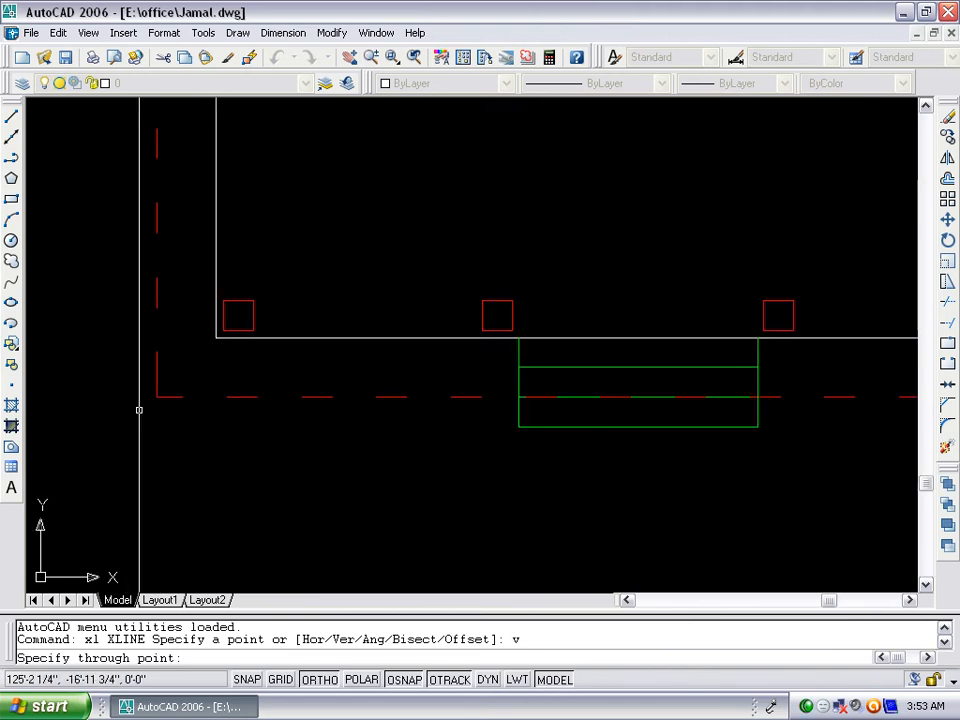
pyautogui.click(155, 397)
pyautogui.scroll(4, 220, 310)
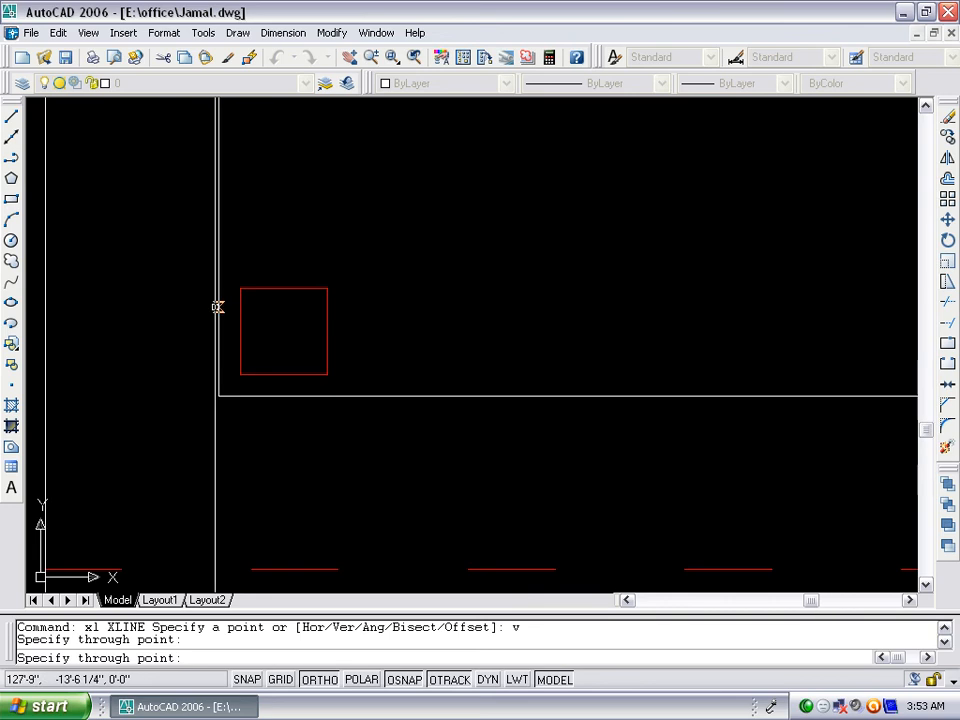
pyautogui.click(218, 395)
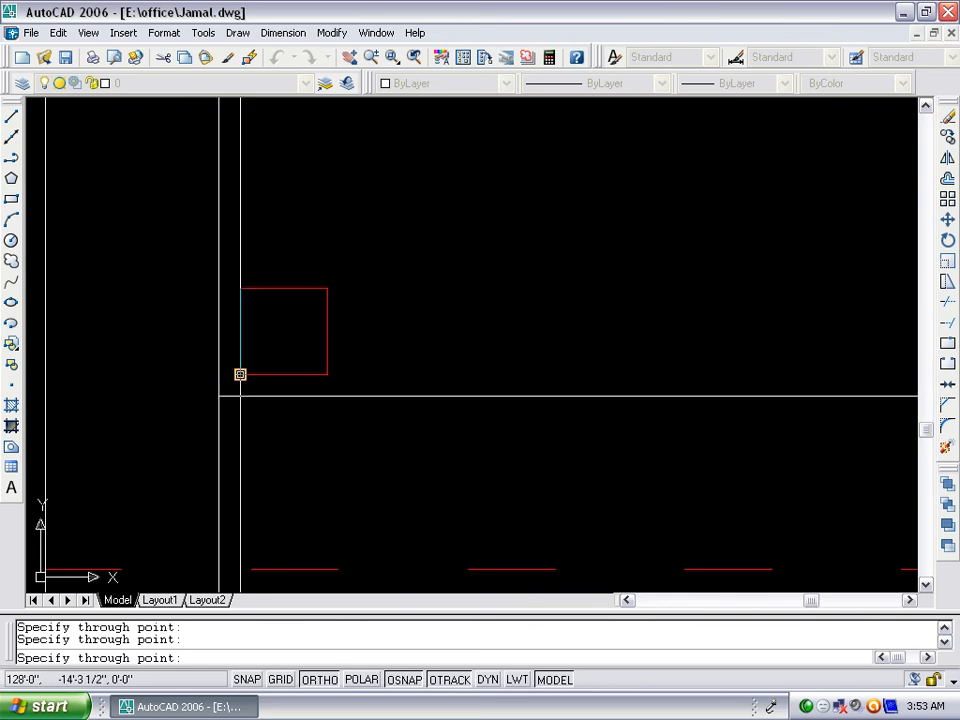
pyautogui.click(326, 375)
# Add vertical construction lines through both ends of the left room's front window and both sides of its door opening
pyautogui.scroll(-5, 62, 468)
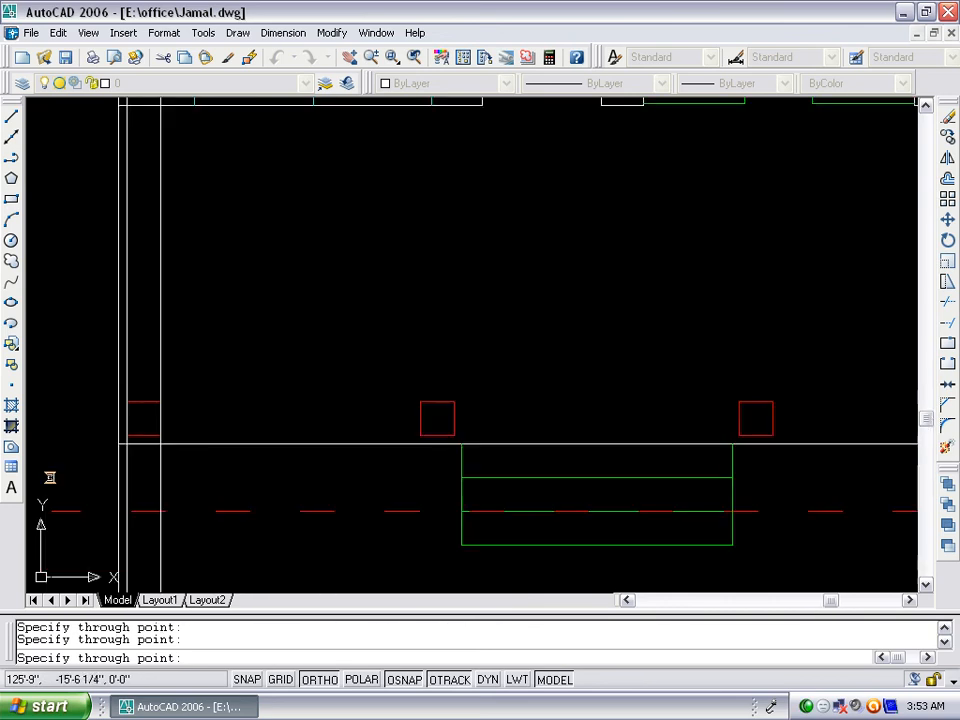
pyautogui.scroll(4, 142, 215)
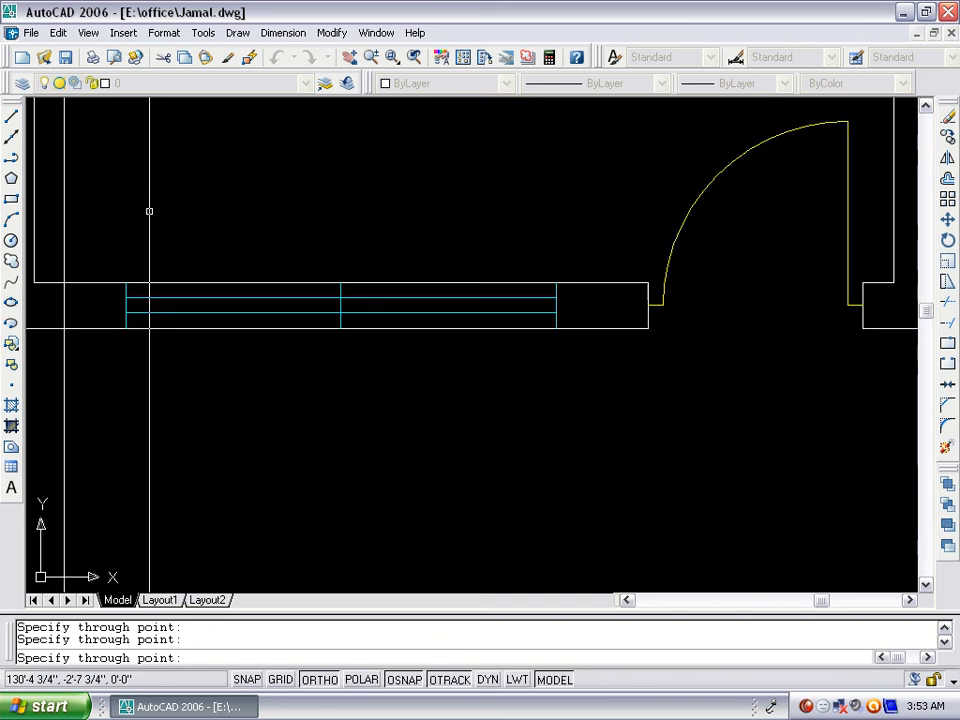
pyautogui.click(125, 330)
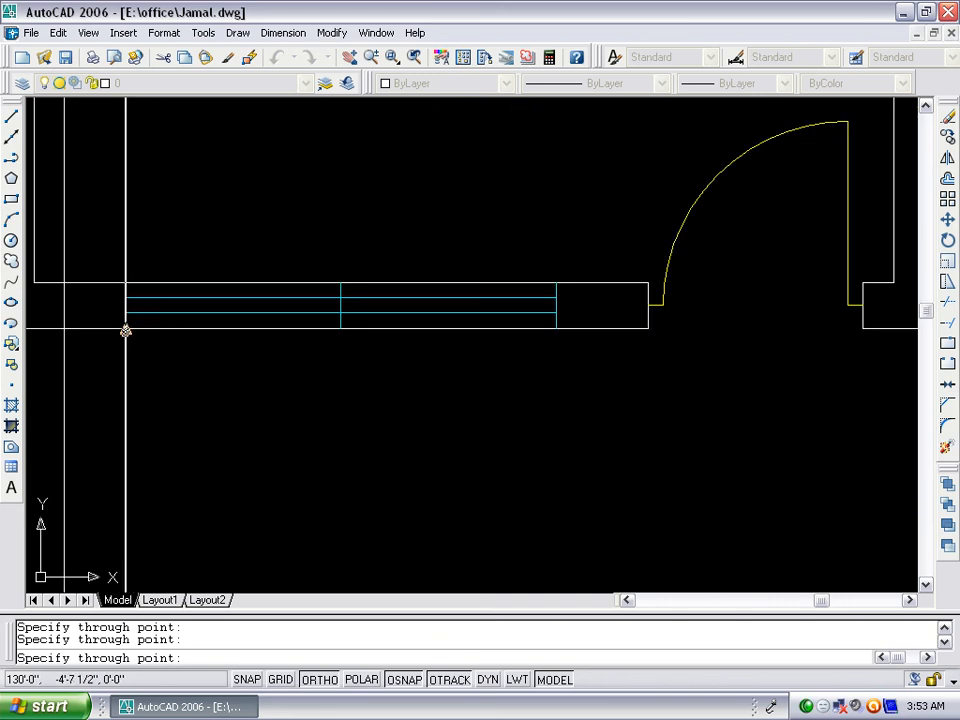
pyautogui.click(556, 328)
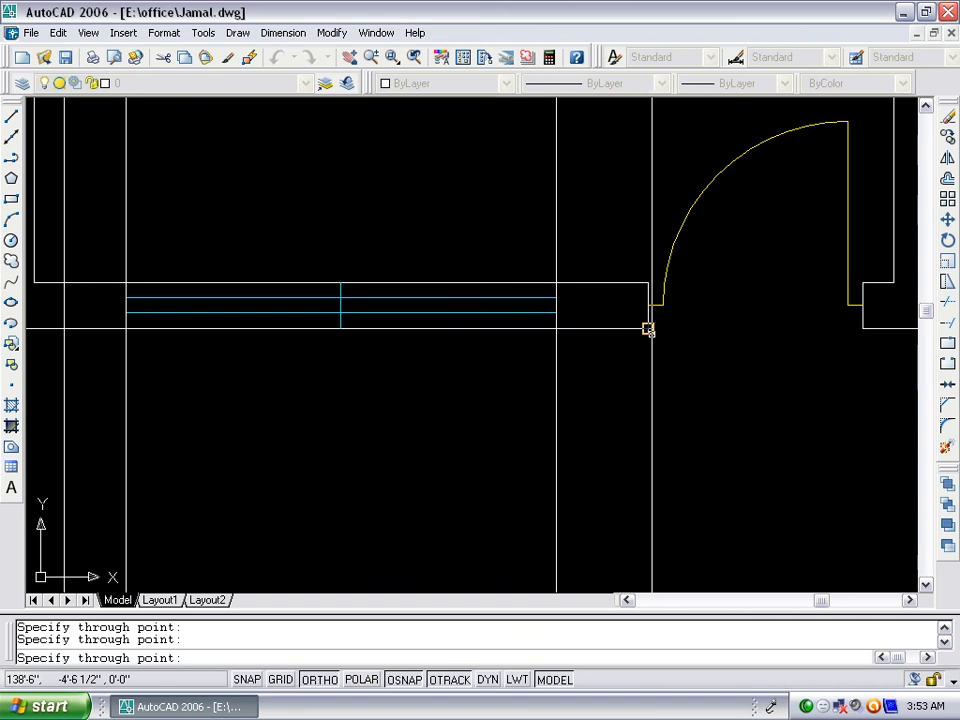
pyautogui.click(648, 330)
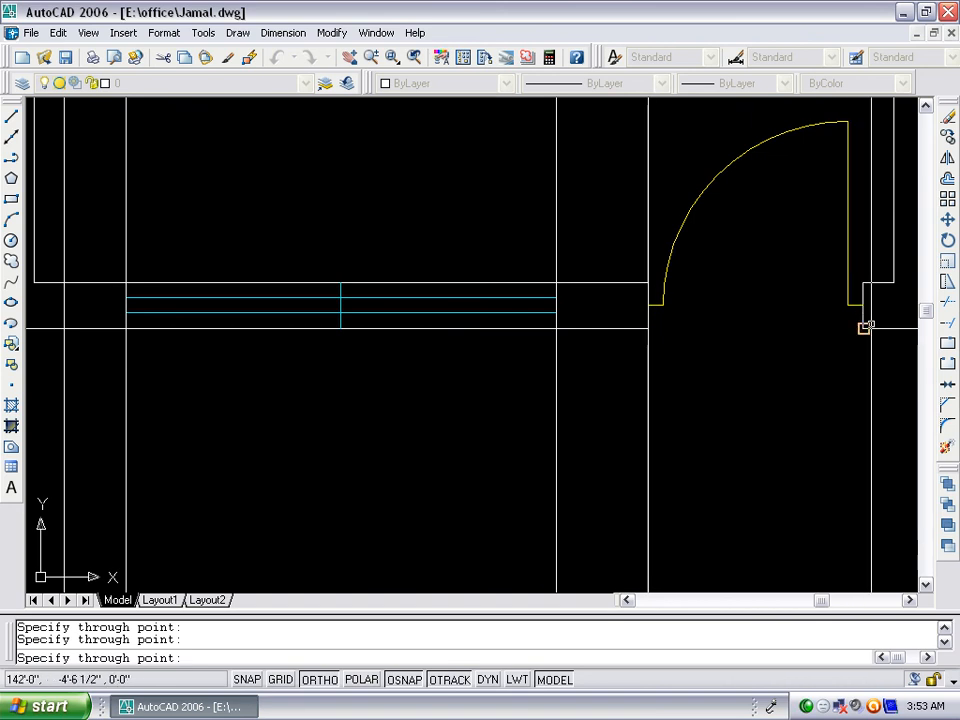
pyautogui.click(863, 328)
# Add vertical construction lines through both sides of the second column from the left
pyautogui.scroll(-5, 437, 210)
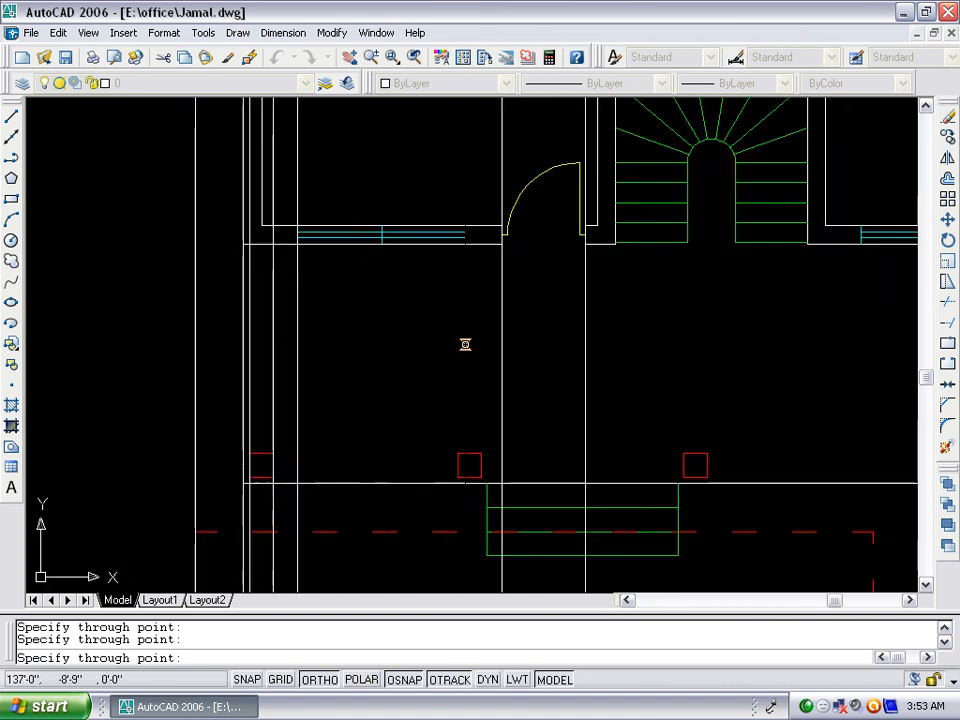
pyautogui.scroll(2, 484, 440)
pyautogui.scroll(4, 488, 457)
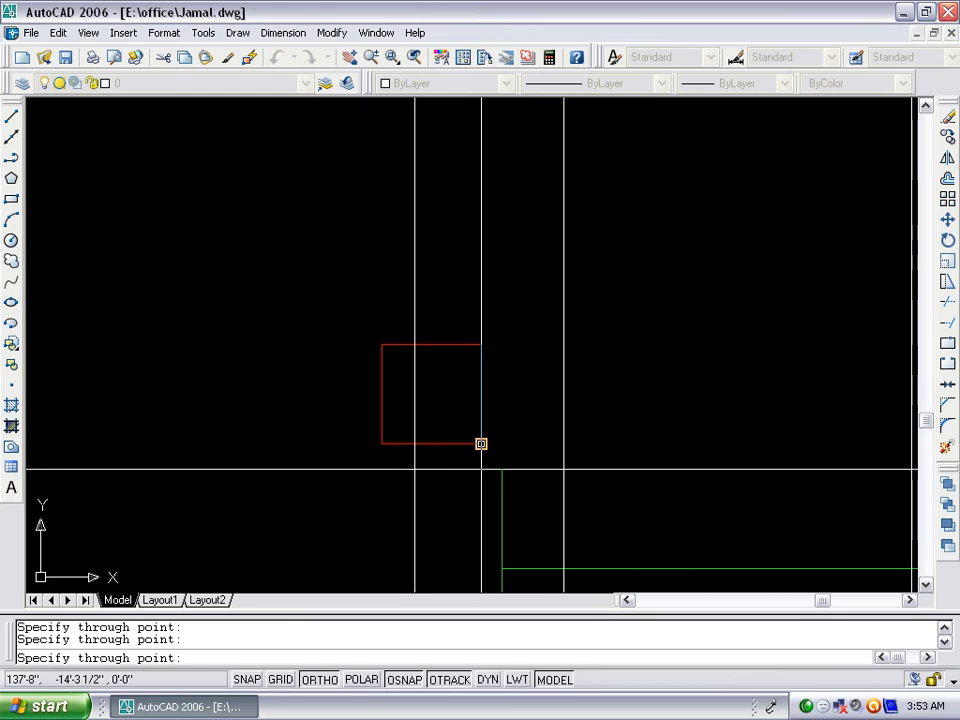
pyautogui.click(379, 442)
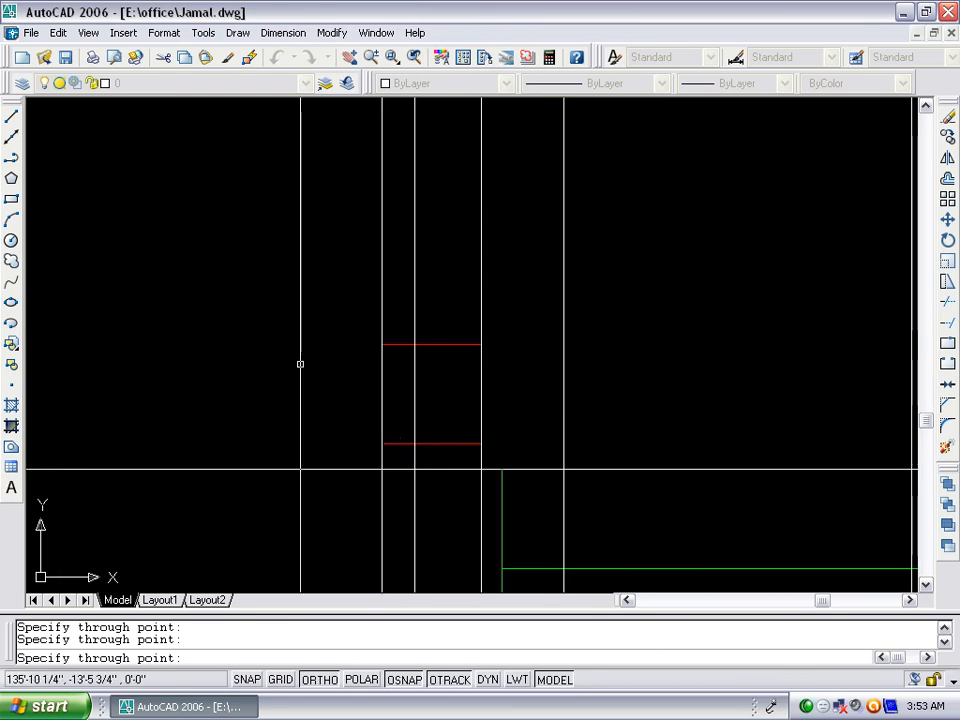
# Add vertical construction lines through the left and right ends of the left entrance steps
pyautogui.scroll(-4, 259, 324)
pyautogui.scroll(3, 400, 529)
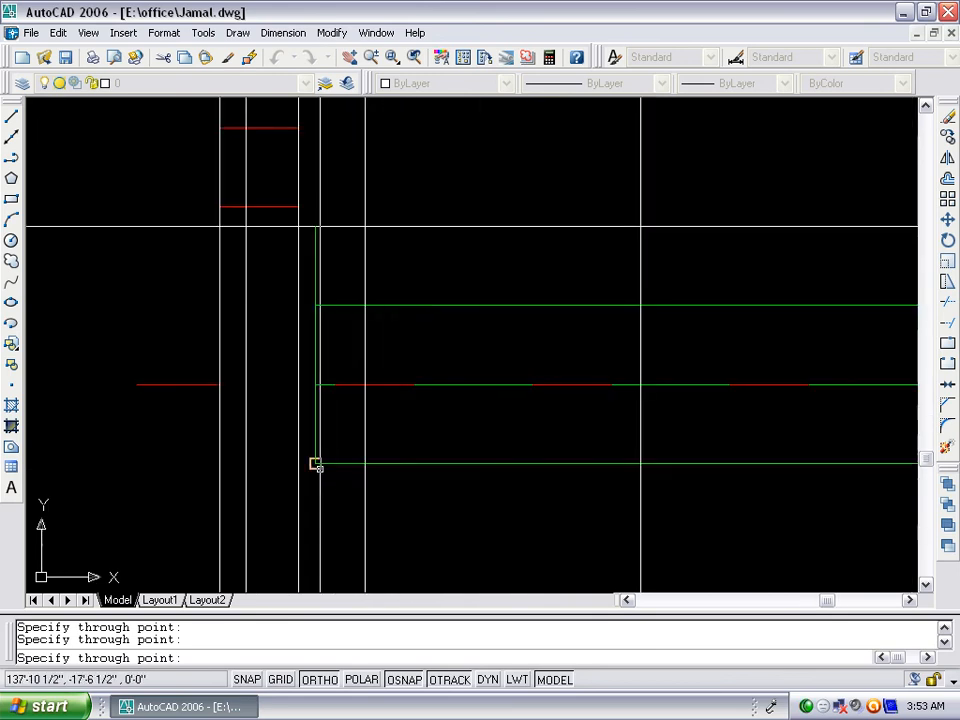
pyautogui.click(315, 463)
pyautogui.scroll(-2, 130, 446)
pyautogui.scroll(3, 662, 447)
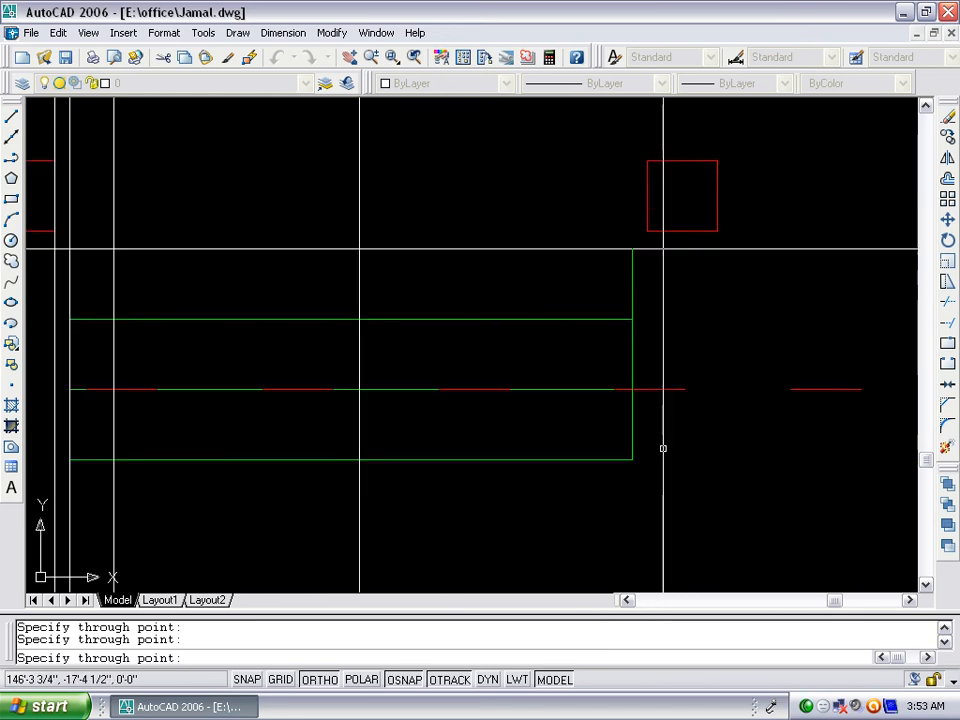
pyautogui.click(619, 465)
# Add vertical construction lines through both sides of the third column, beside the left entrance steps
pyautogui.scroll(-4, 590, 470)
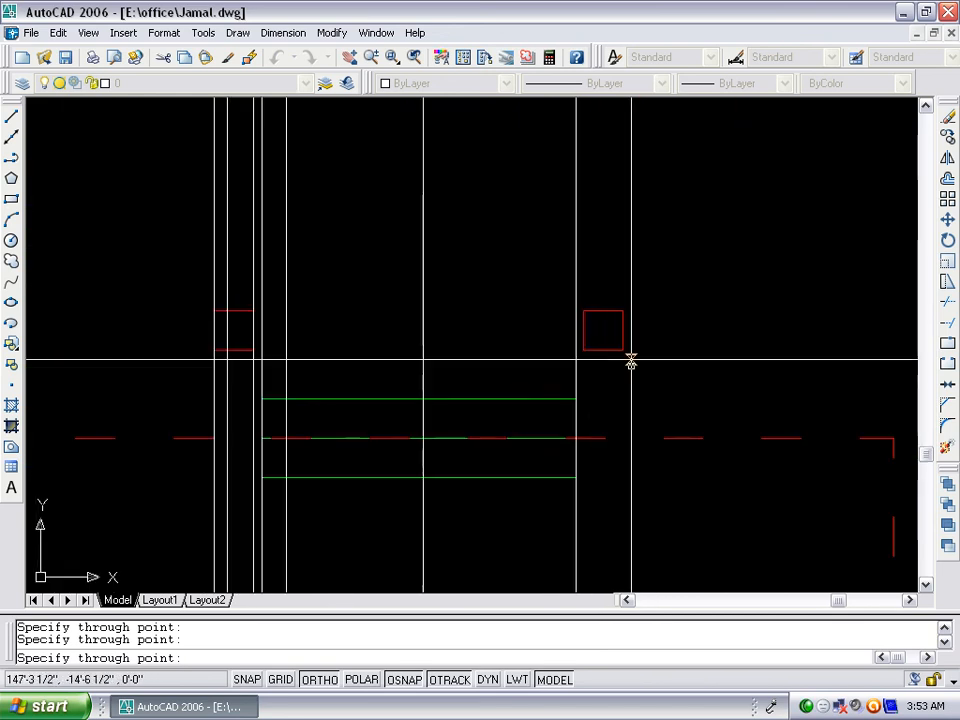
pyautogui.scroll(3, 620, 355)
pyautogui.click(613, 326)
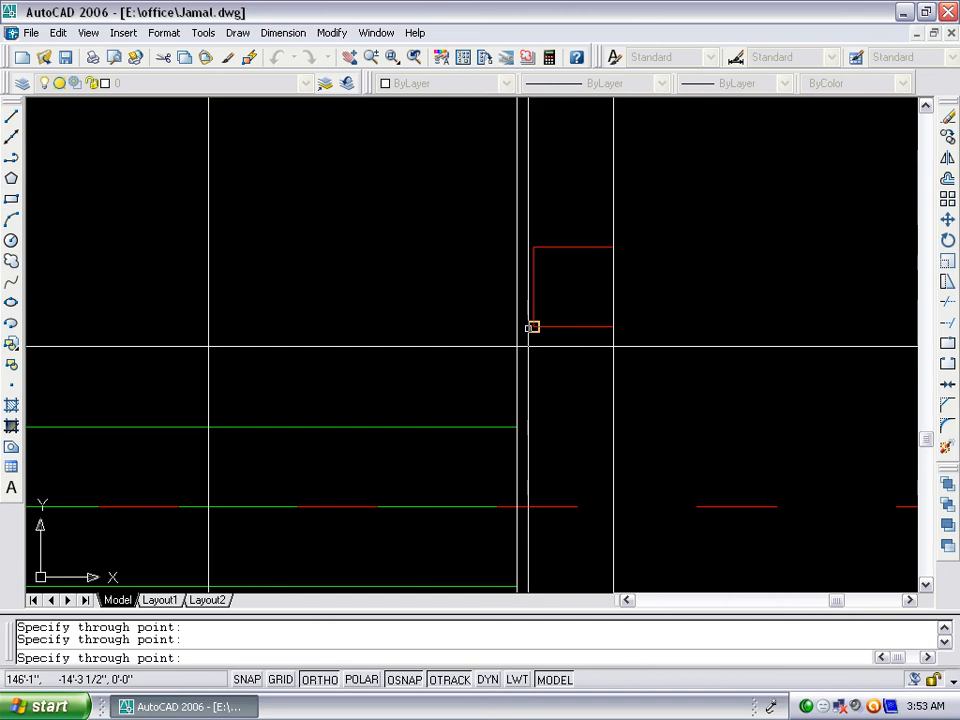
pyautogui.click(533, 326)
# Add vertical construction lines through both inner edges of the staircase flights and the wall corner right of the stairs
pyautogui.scroll(-6, 290, 398)
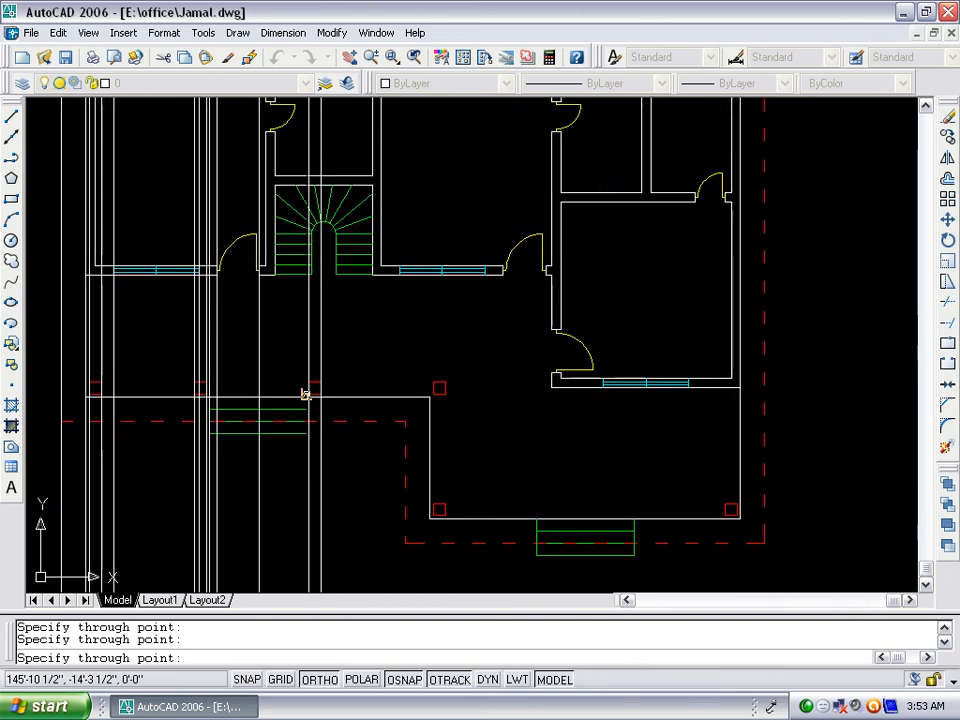
pyautogui.scroll(3, 380, 266)
pyautogui.scroll(5, 129, 321)
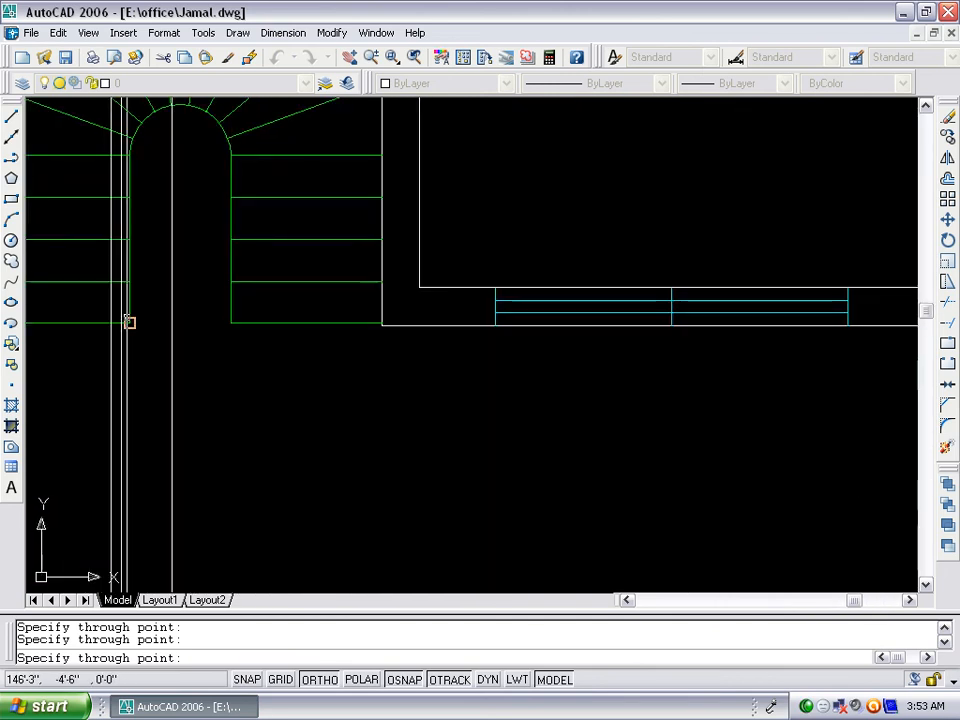
pyautogui.click(127, 316)
pyautogui.click(182, 343)
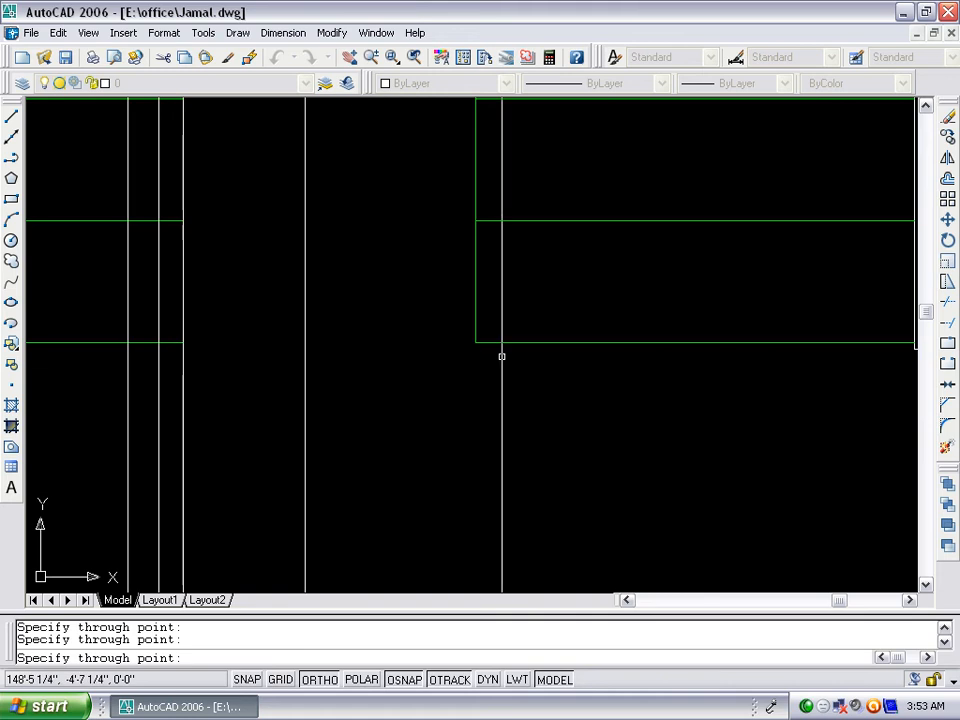
pyautogui.click(476, 342)
pyautogui.scroll(-4, 180, 381)
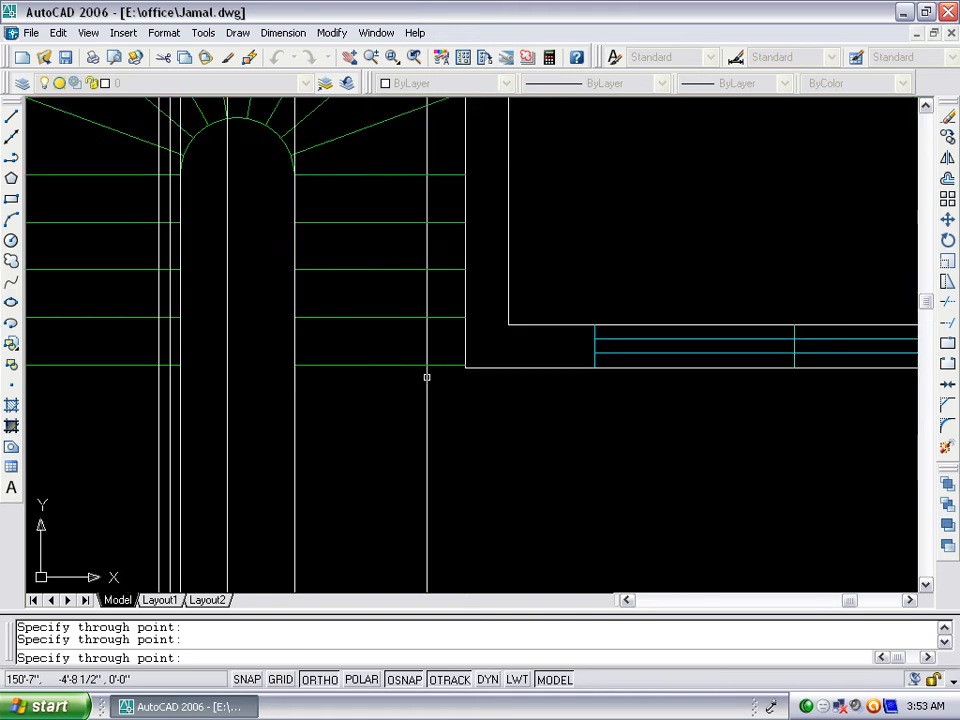
pyautogui.scroll(3, 476, 369)
pyautogui.click(476, 369)
# Add vertical construction lines through both ends of the middle room's front window and both sides of its door opening
pyautogui.scroll(-3, 300, 390)
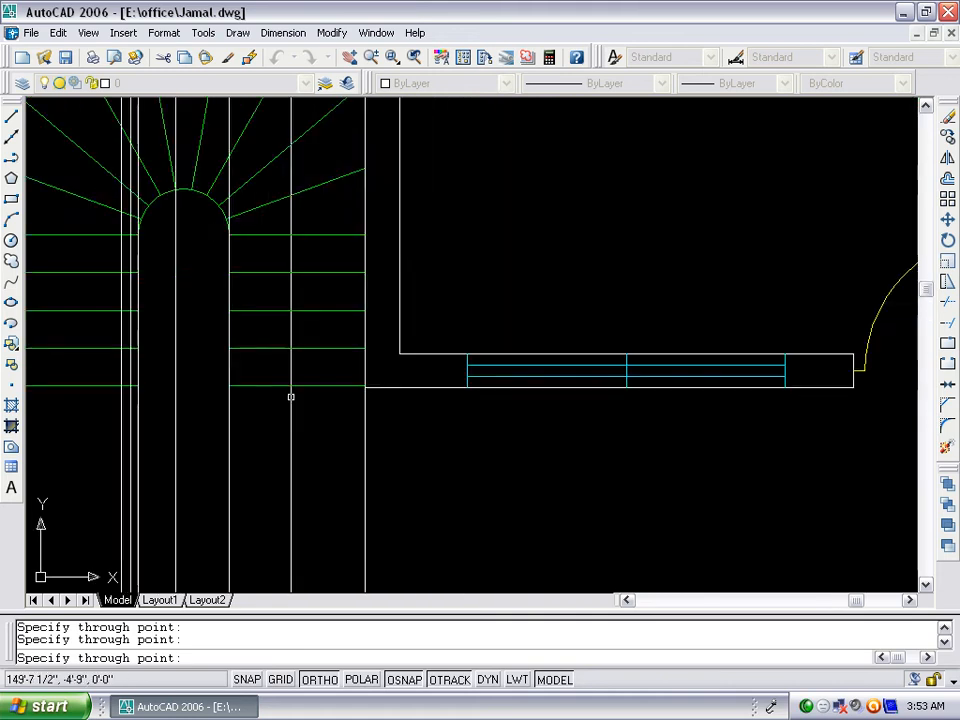
pyautogui.scroll(3, 462, 386)
pyautogui.click(470, 386)
pyautogui.scroll(-4, 283, 396)
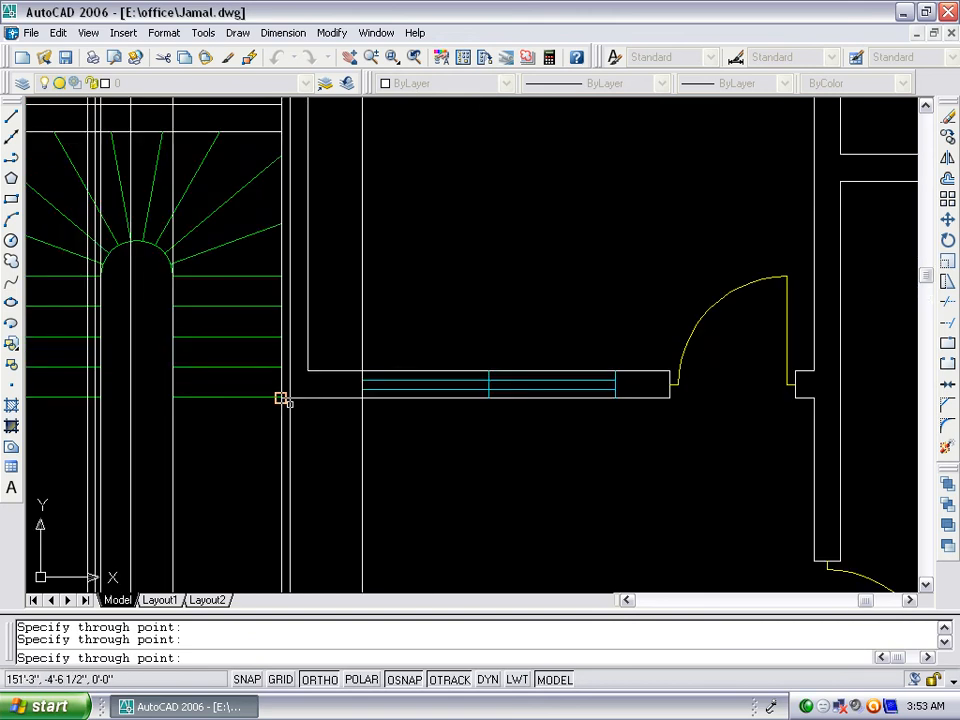
pyautogui.scroll(2, 650, 398)
pyautogui.click(600, 399)
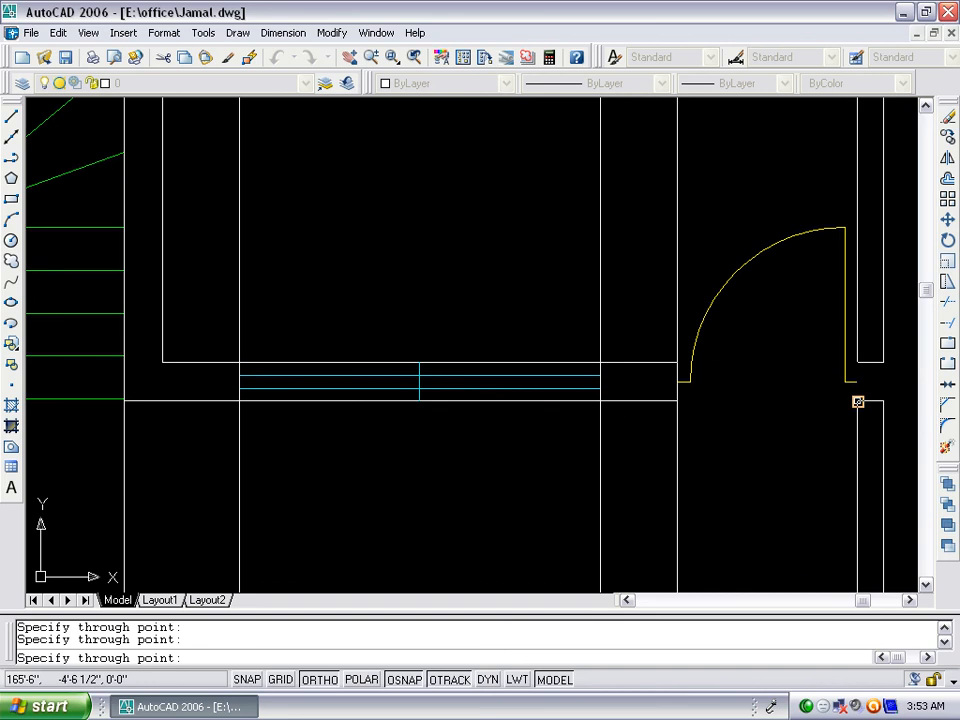
pyautogui.click(857, 400)
# Add vertical construction lines through the veranda's inner corner, the adjacent dashed outline corner and both sides of the nearby column
pyautogui.scroll(-4, 364, 274)
pyautogui.scroll(4, 332, 388)
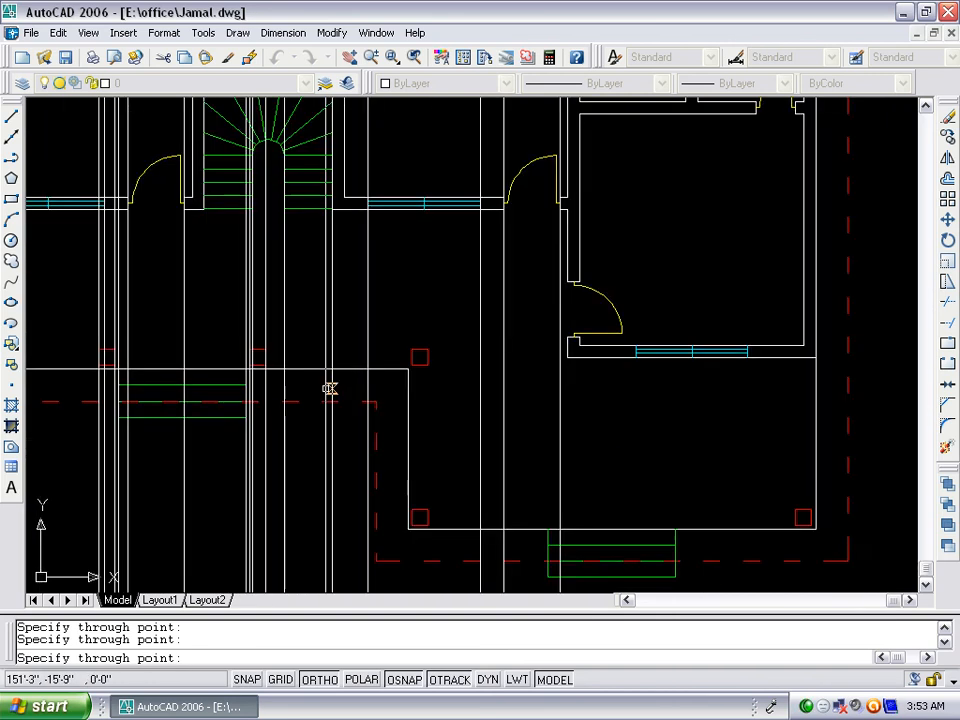
pyautogui.scroll(2, 383, 354)
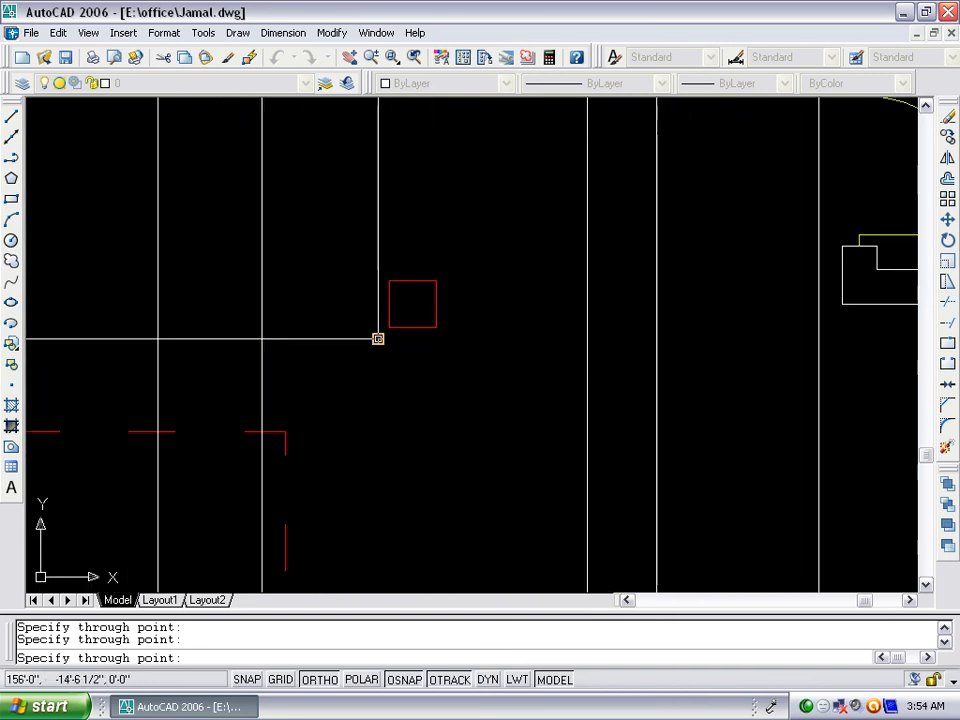
pyautogui.click(378, 339)
pyautogui.click(285, 431)
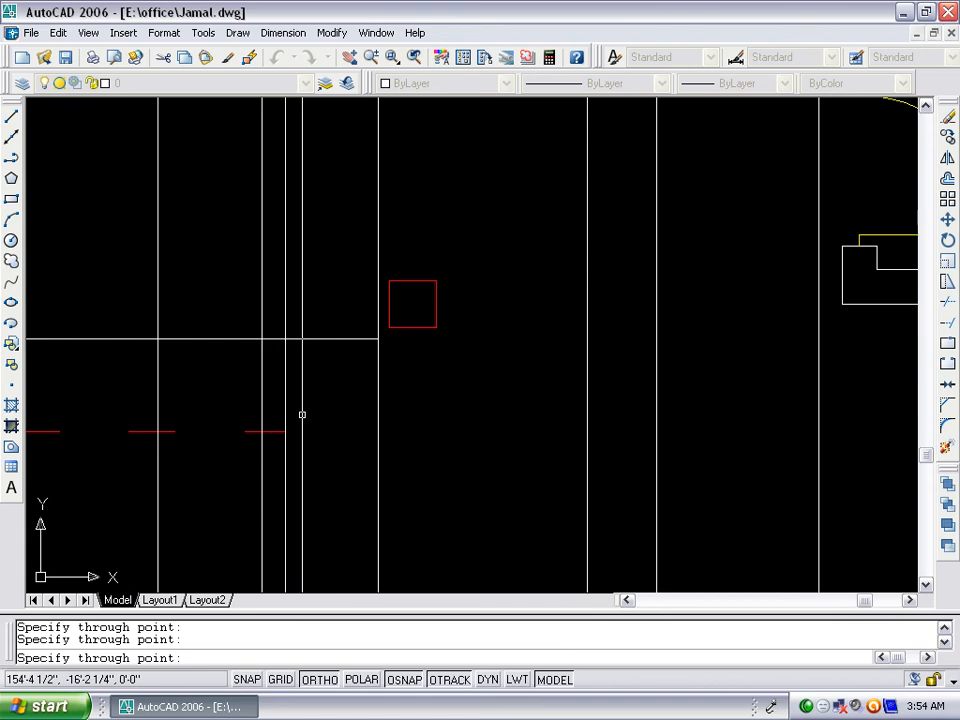
pyautogui.click(390, 328)
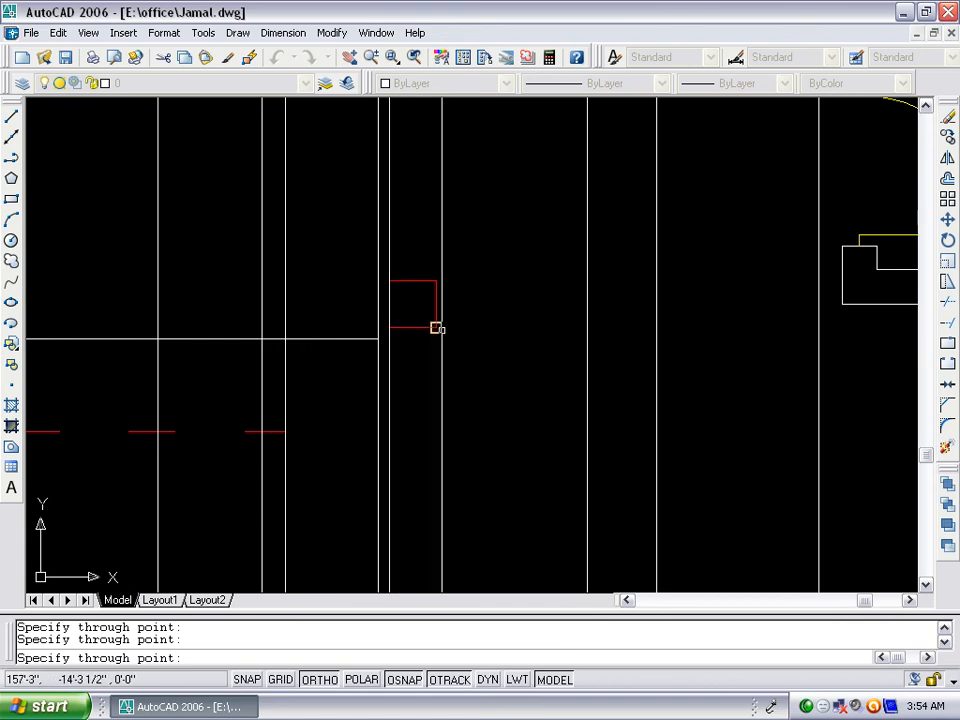
pyautogui.click(436, 327)
# Add vertical construction lines through the right and left ends of the right entrance steps
pyautogui.scroll(-2, 420, 305)
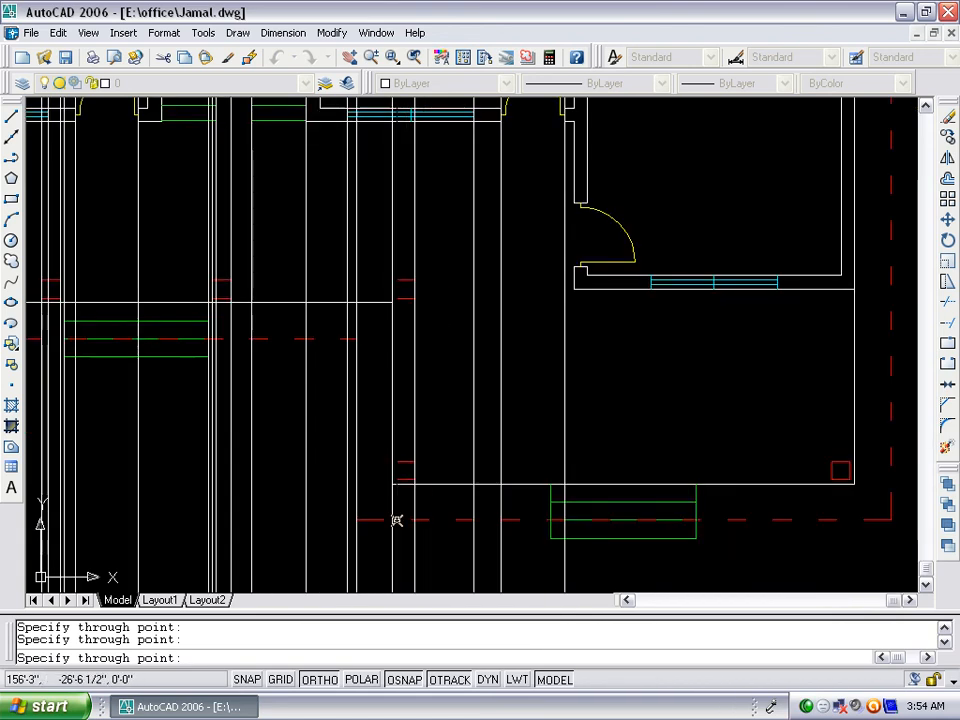
pyautogui.click(696, 538)
pyautogui.scroll(2, 690, 537)
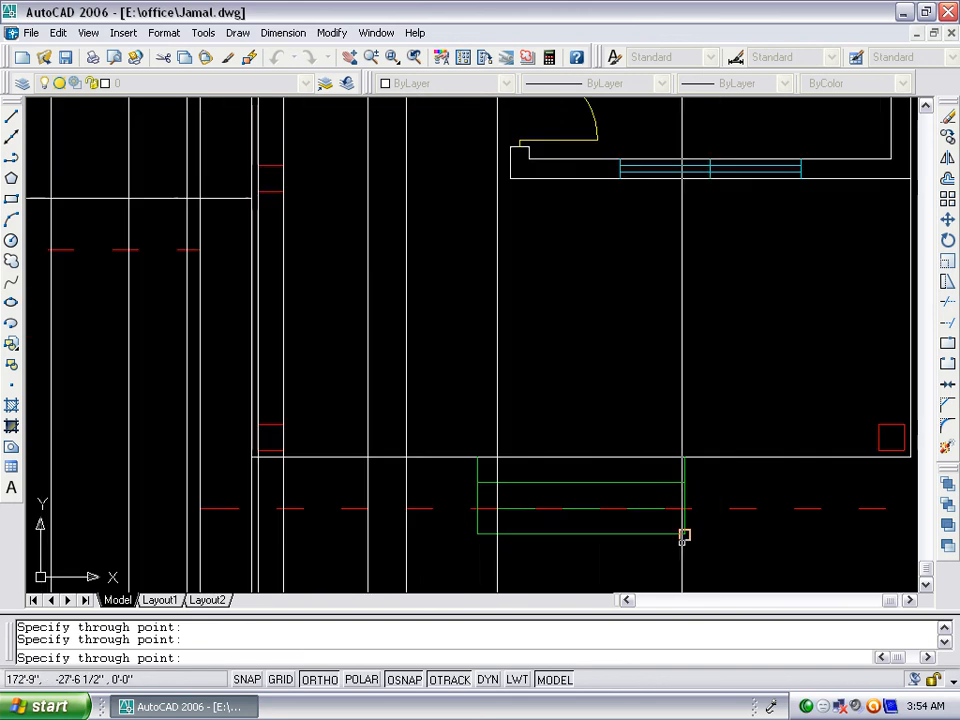
pyautogui.click(477, 535)
# Add vertical construction lines through the right room's lower-left wall corner and both ends of its front window
pyautogui.scroll(3, 523, 118)
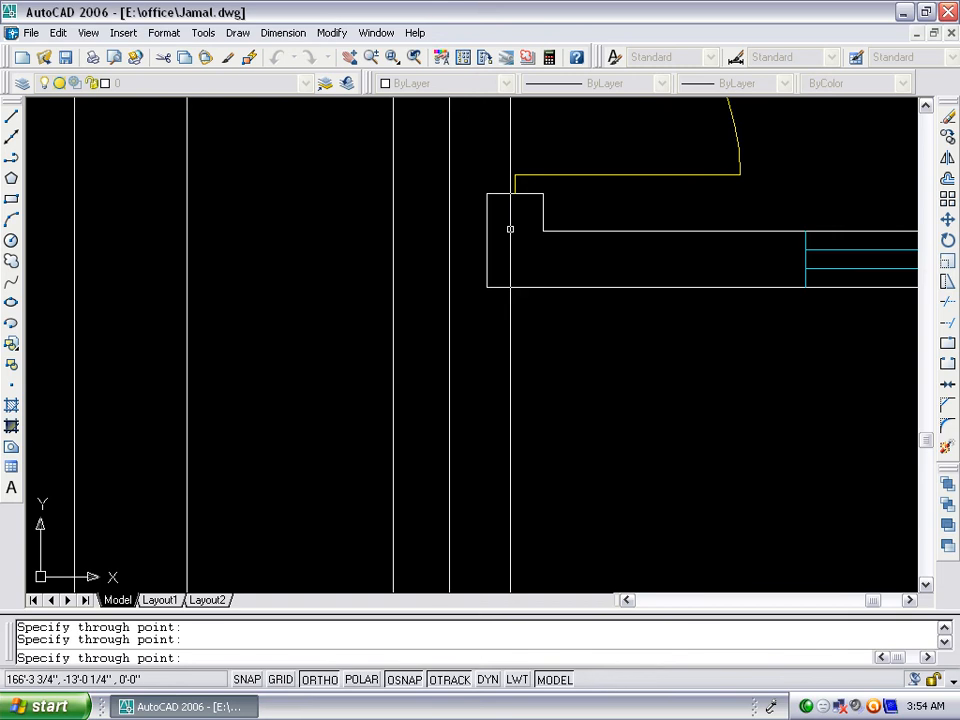
pyautogui.click(487, 287)
pyautogui.scroll(-4, 384, 386)
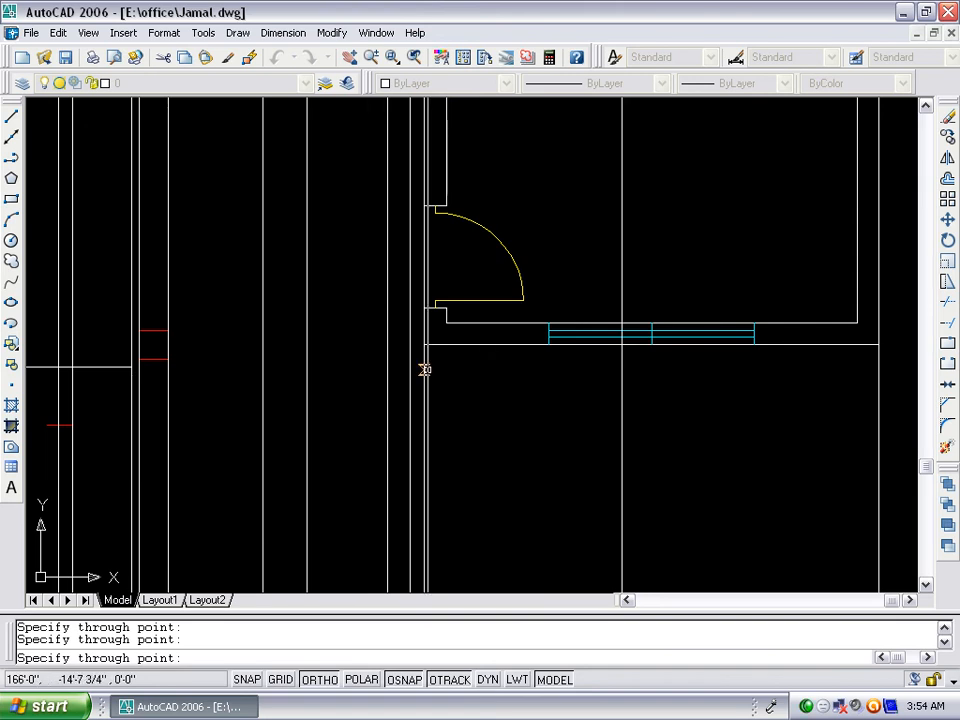
pyautogui.click(547, 345)
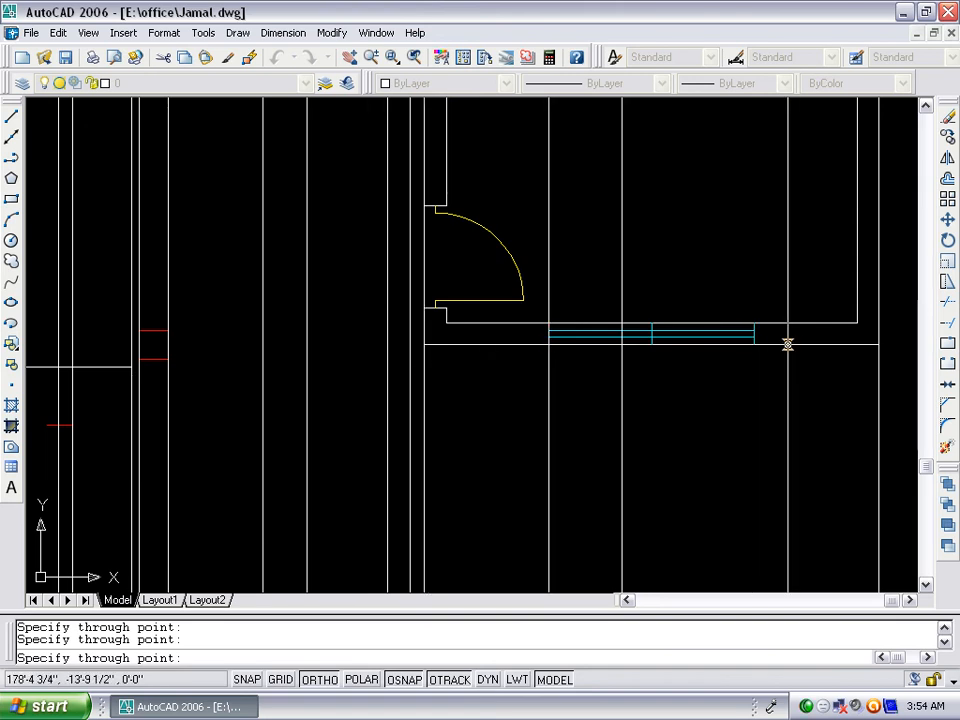
pyautogui.scroll(-4, 455, 246)
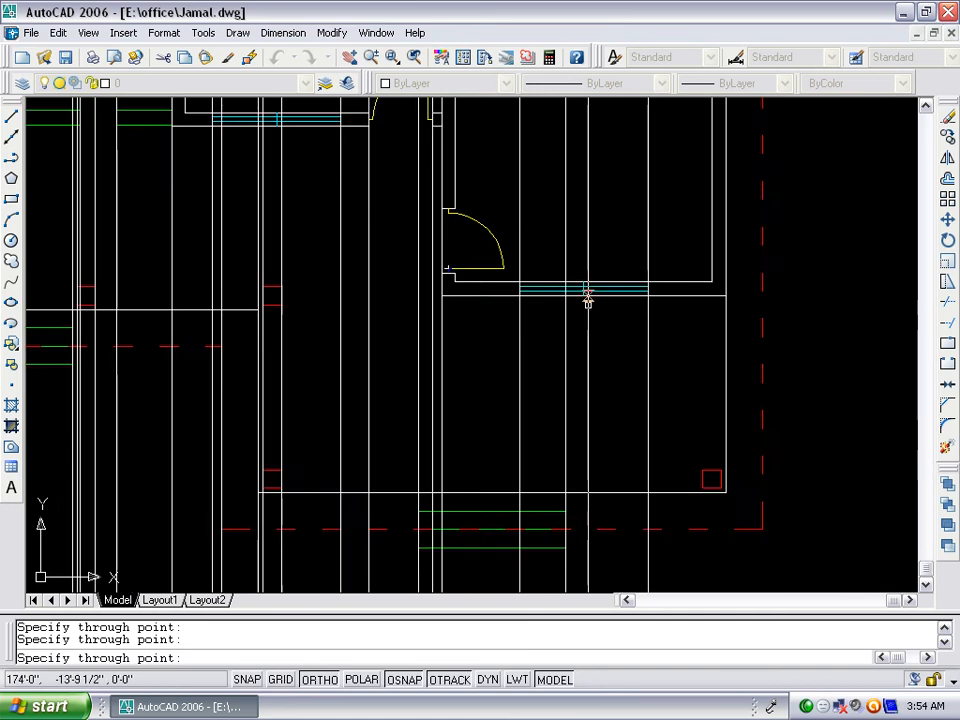
# Add vertical construction lines through both sides of the right corner column, the veranda's outer corner and the dashed outline's right corner
pyautogui.scroll(4, 769, 516)
pyautogui.scroll(2, 690, 476)
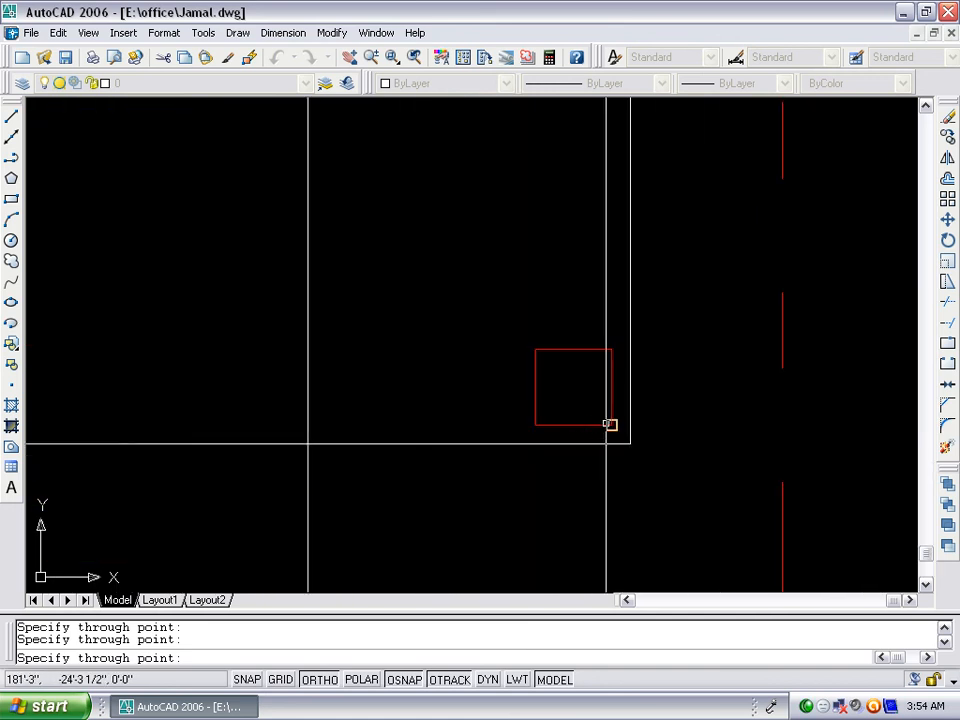
pyautogui.click(611, 424)
pyautogui.click(536, 424)
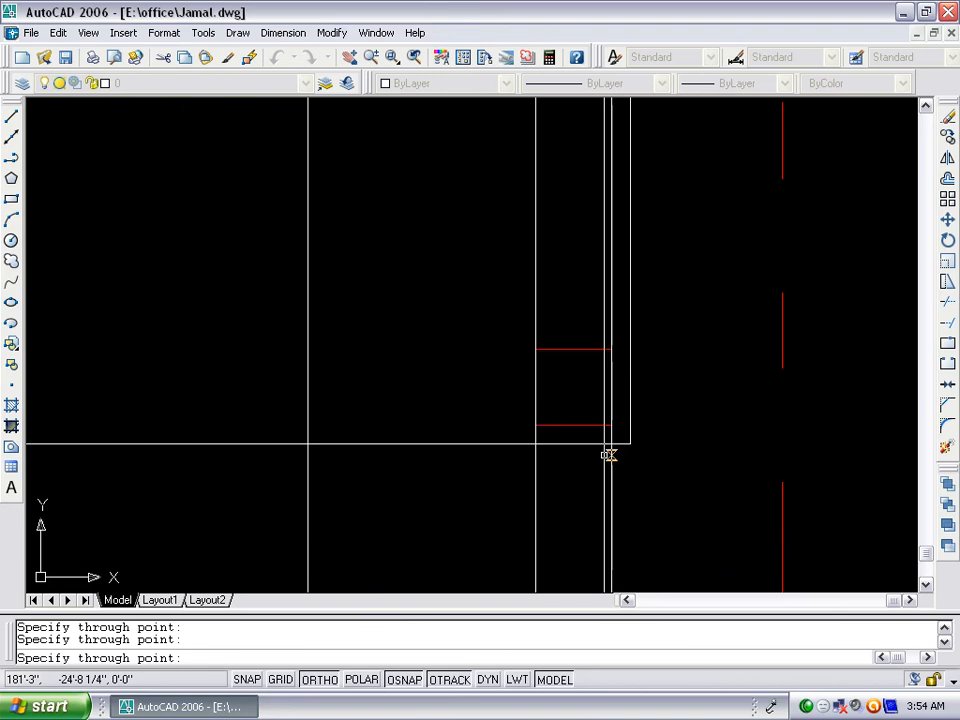
pyautogui.click(630, 444)
pyautogui.scroll(-3, 471, 326)
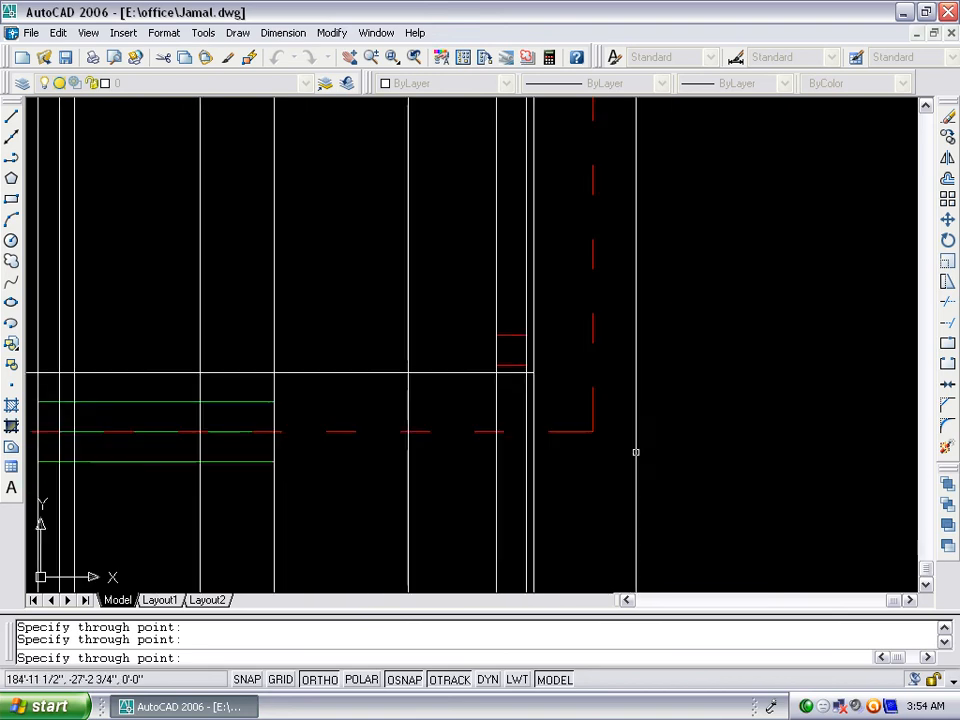
pyautogui.scroll(-4, 681, 467)
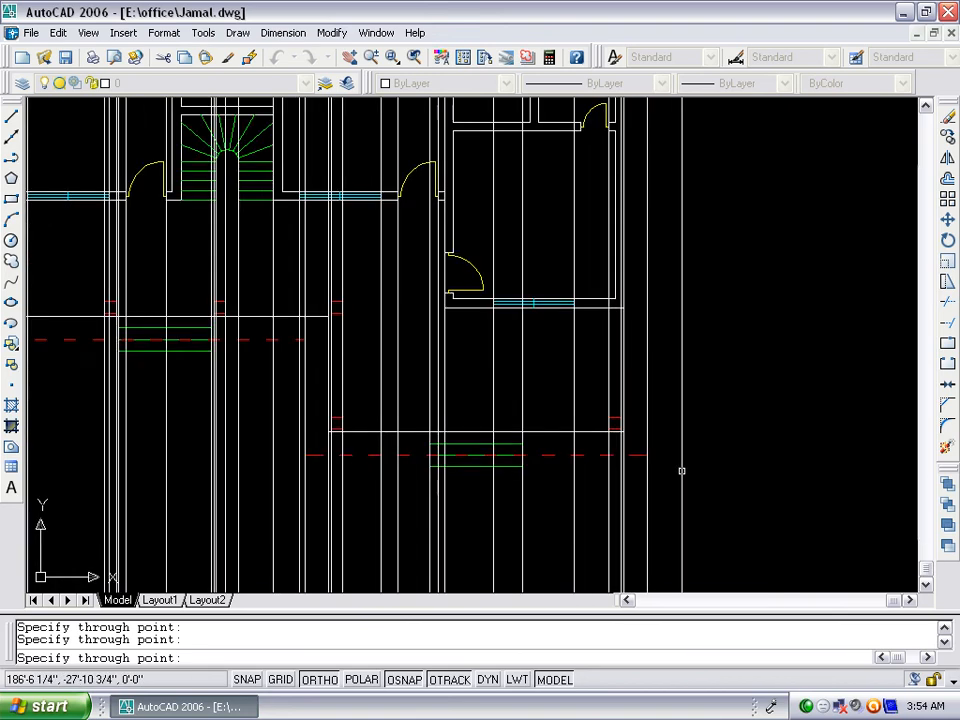
pyautogui.scroll(-2, 701, 461)
pyautogui.scroll(2, 725, 430)
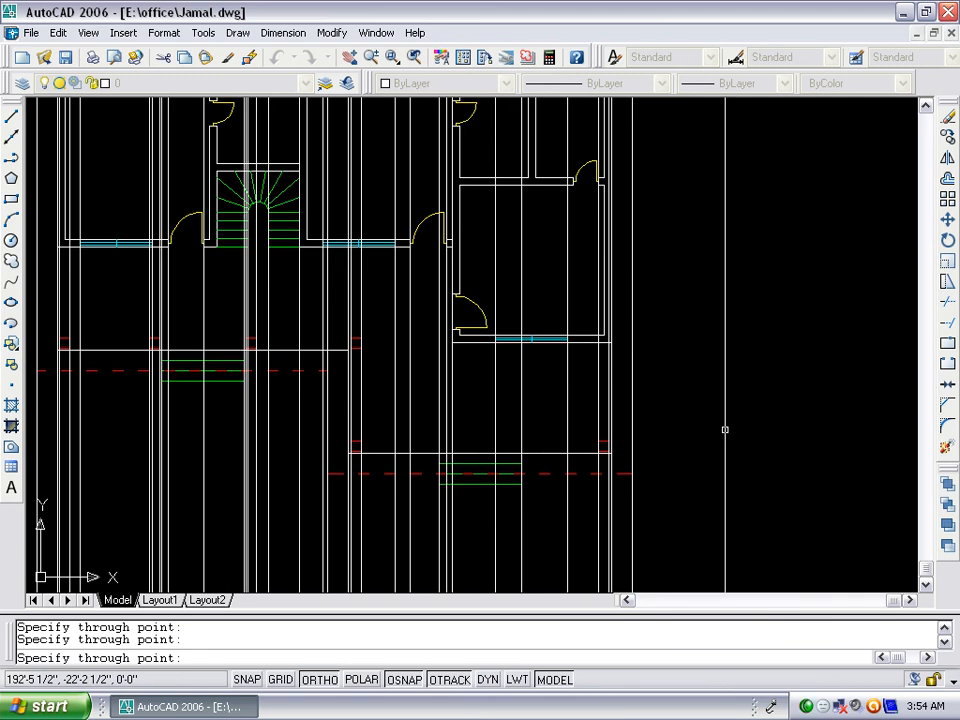
pyautogui.press('Return')
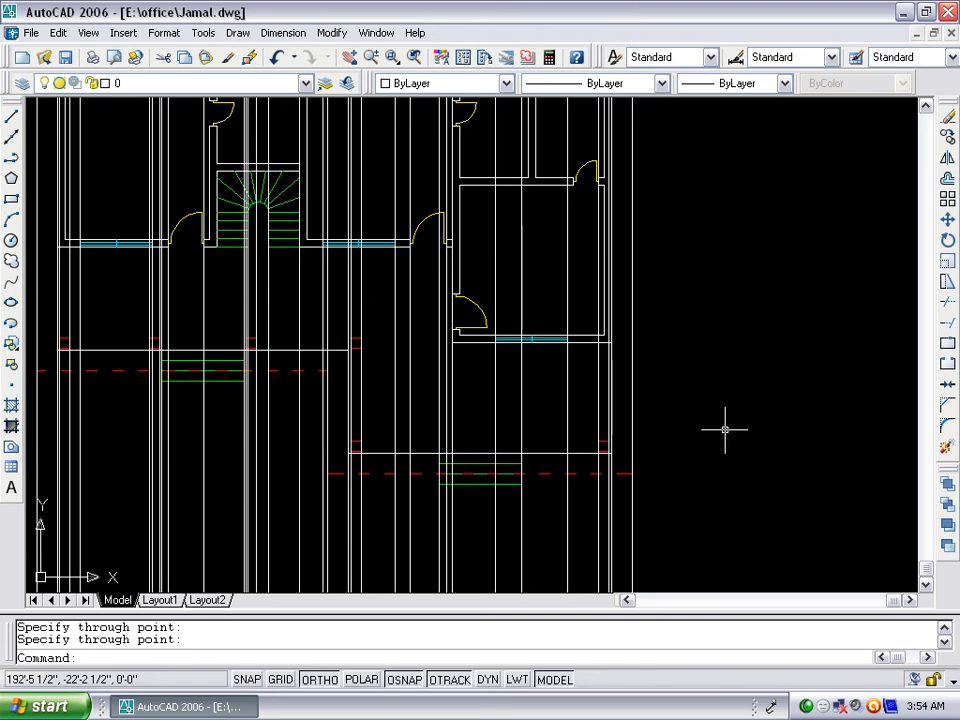
pyautogui.scroll(-5, 576, 495)
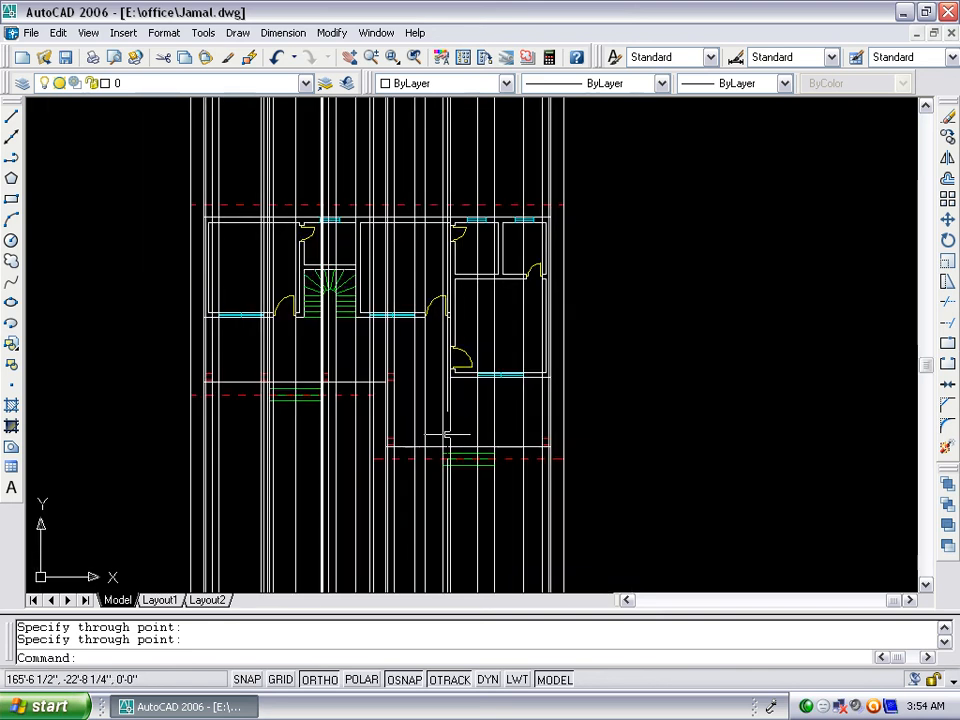
pyautogui.scroll(4, 395, 230)
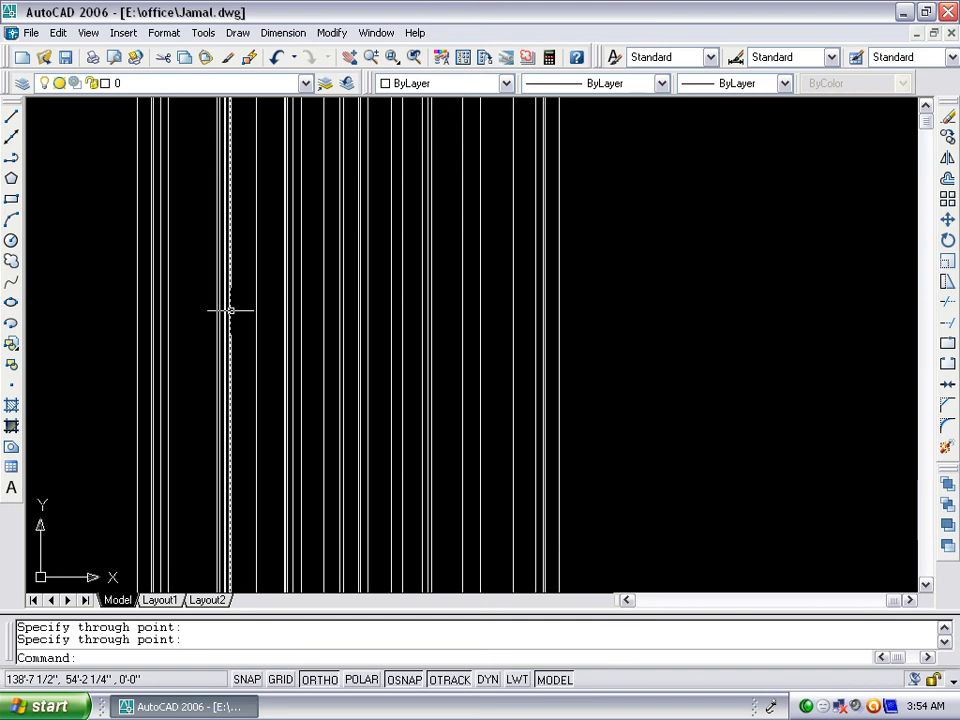
pyautogui.scroll(-4, 221, 304)
pyautogui.scroll(3, 155, 495)
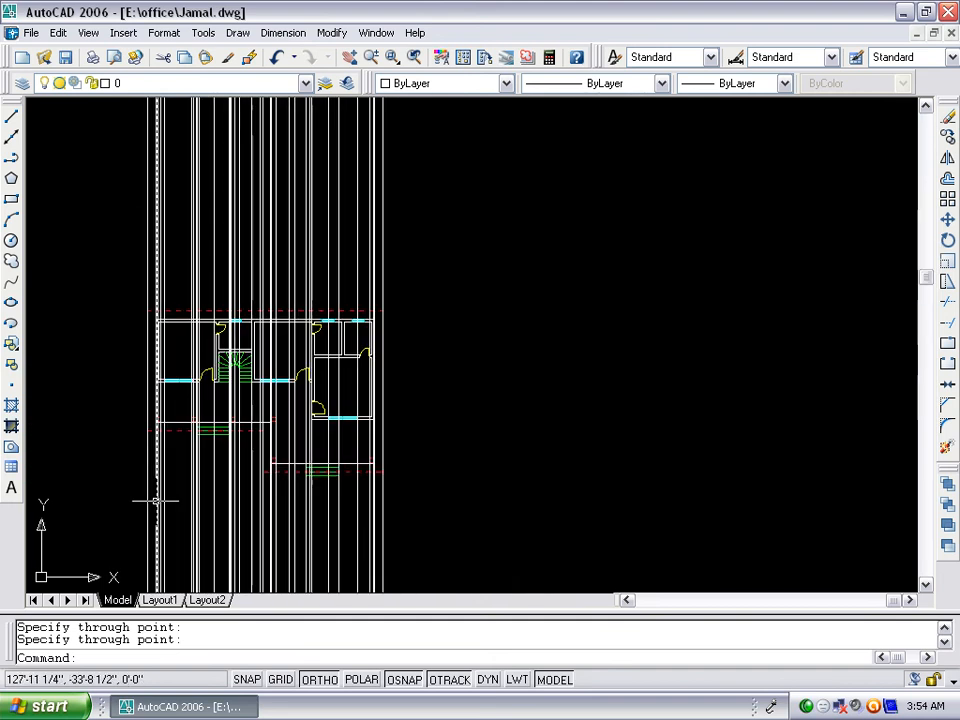
# Match the red leftmost column's properties onto the construction lines at its two sides and at the dashed outline's left corner
pyautogui.scroll(3, 192, 415)
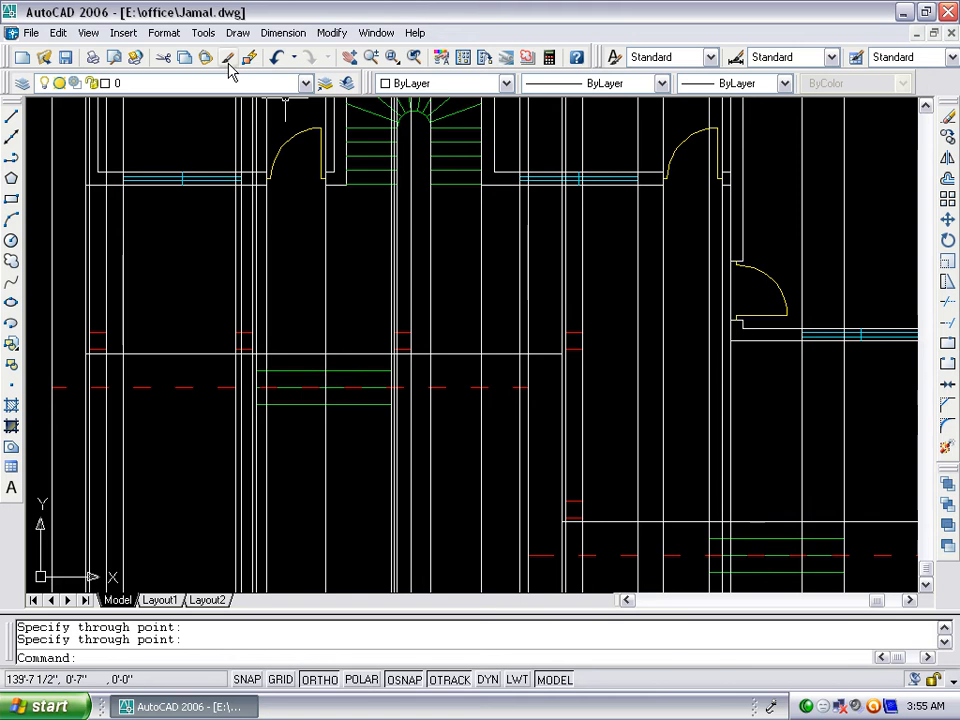
pyautogui.press('Return')
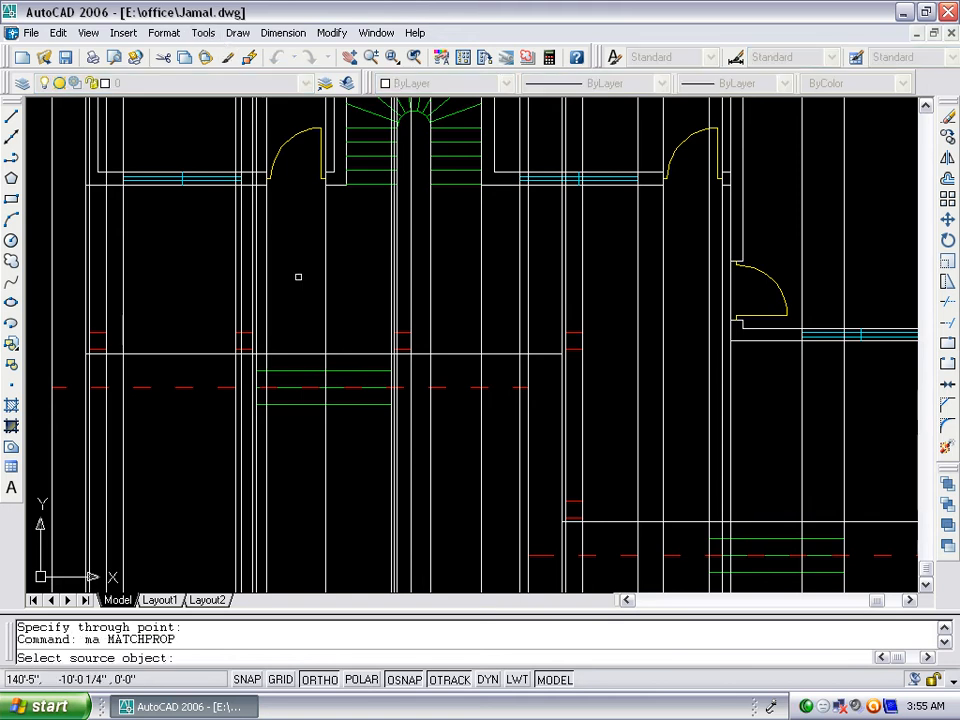
pyautogui.scroll(4, 72, 312)
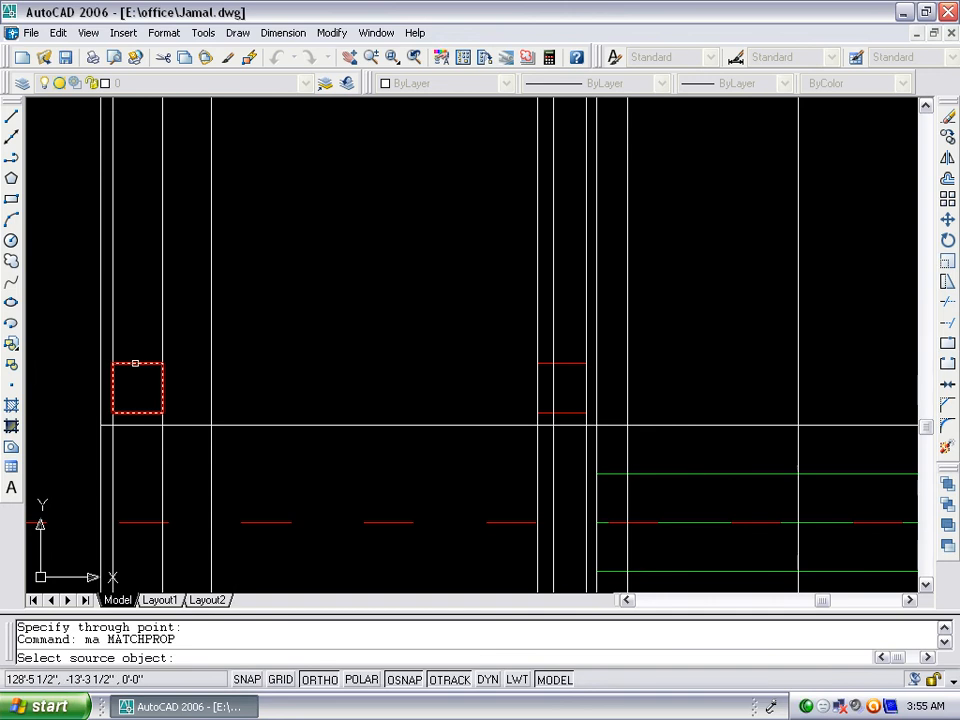
pyautogui.click(135, 363)
pyautogui.scroll(-2, 193, 355)
pyautogui.click(185, 324)
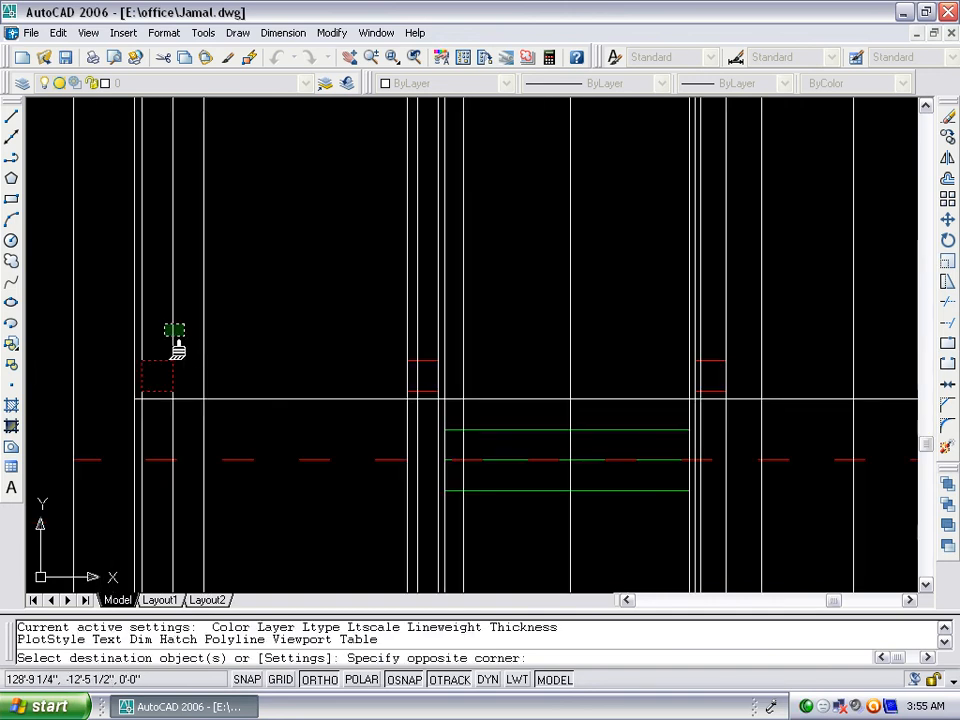
pyautogui.click(142, 347)
pyautogui.click(96, 486)
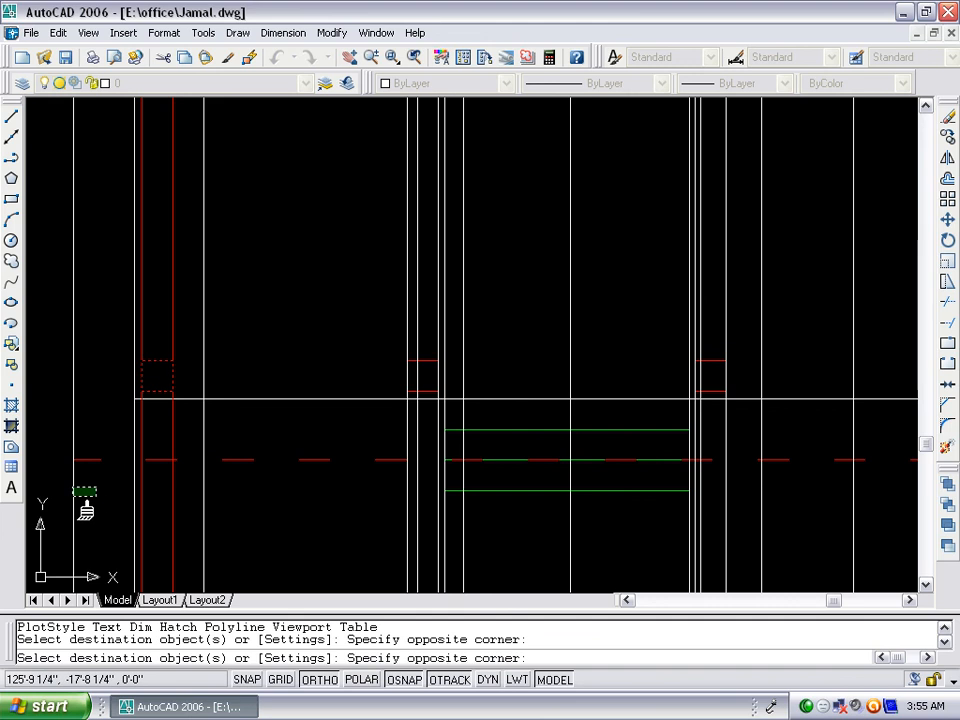
pyautogui.click(56, 503)
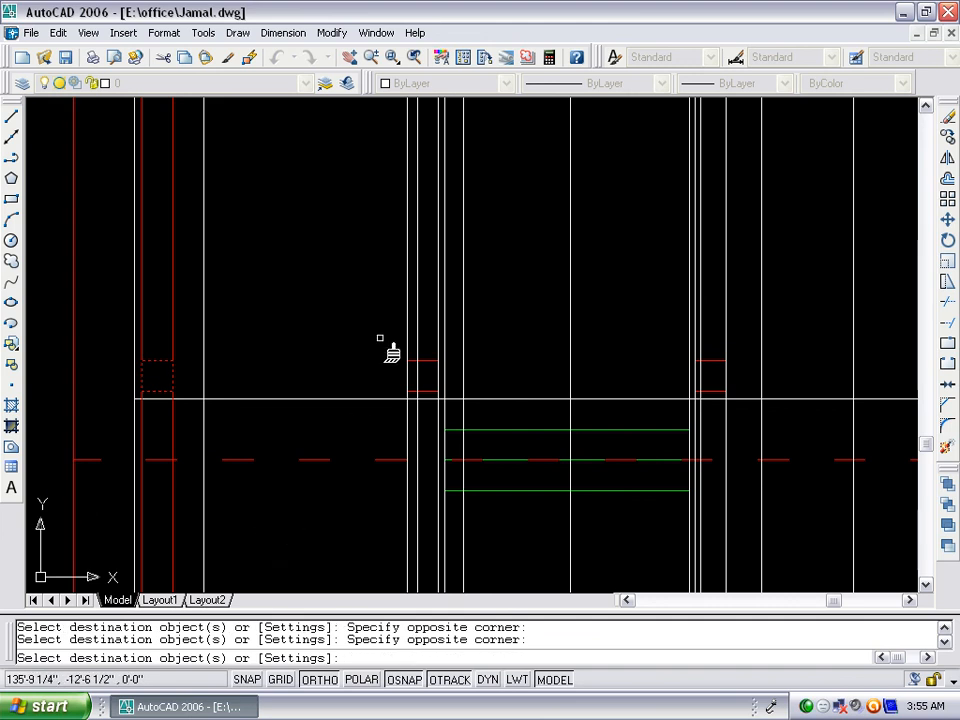
# Match the same red properties onto both construction lines of the column just left of the left entrance steps
pyautogui.scroll(4, 380, 339)
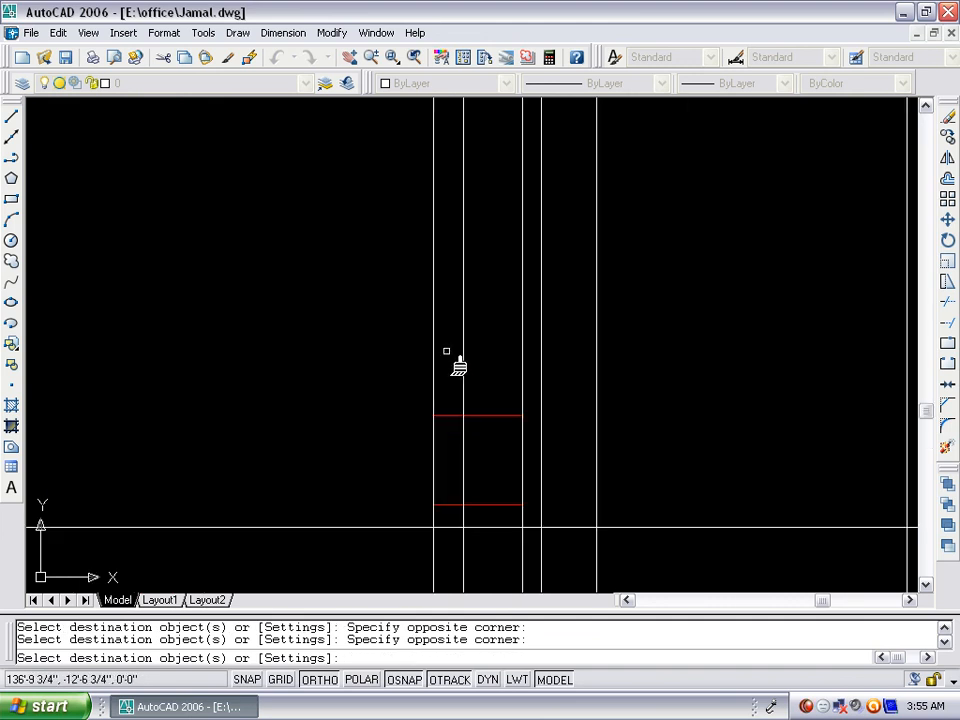
pyautogui.click(522, 392)
pyautogui.scroll(-2, 265, 412)
pyautogui.scroll(-2, 127, 366)
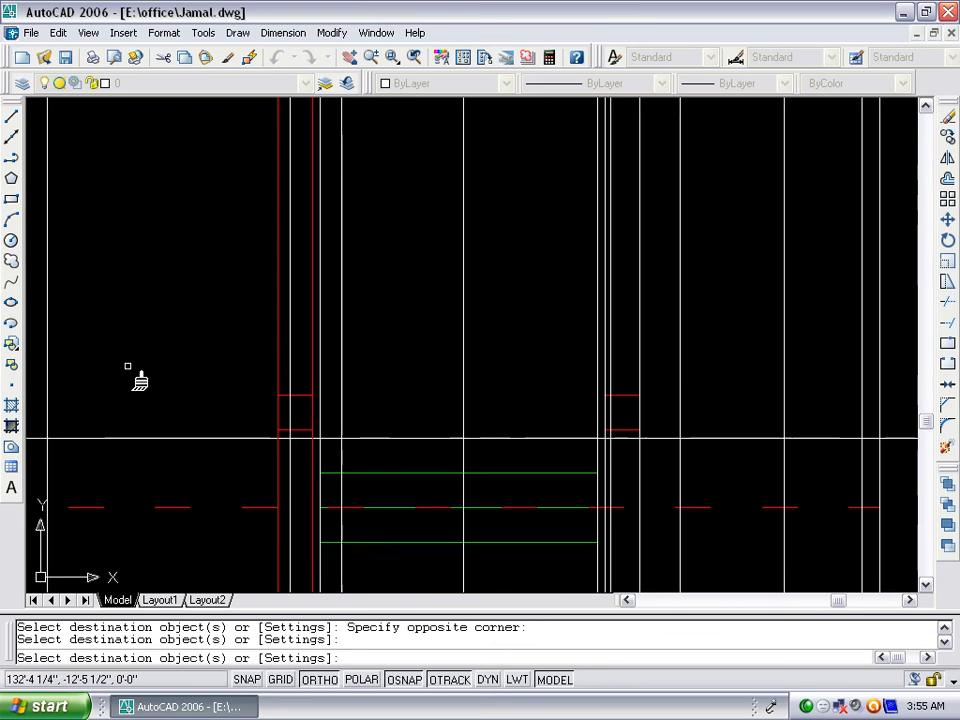
# Match the red properties onto both construction lines of the column just right of the left entrance steps
pyautogui.scroll(-3, 686, 392)
pyautogui.scroll(6, 525, 358)
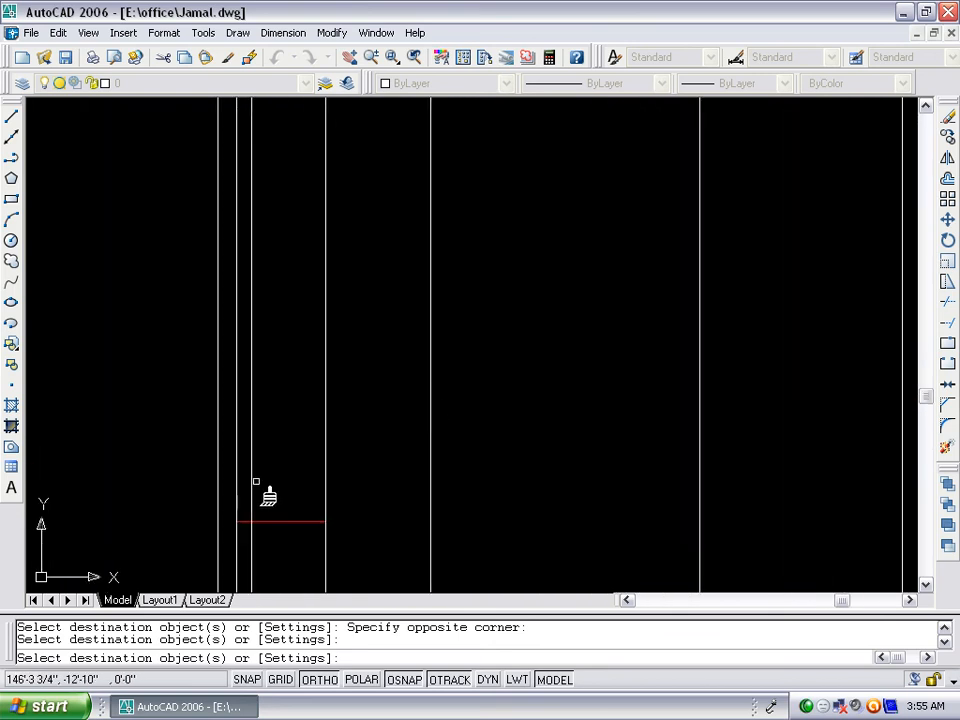
pyautogui.click(238, 480)
pyautogui.click(336, 446)
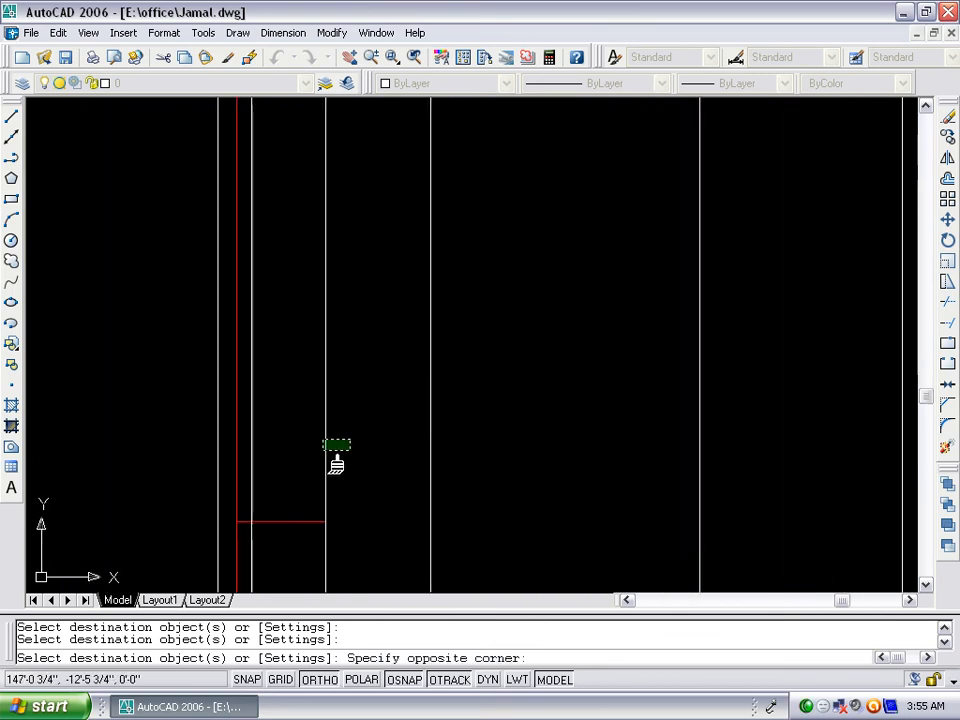
pyautogui.click(309, 388)
# Match the red properties onto both construction lines of the columns at the veranda's inner corner
pyautogui.scroll(-3, 308, 388)
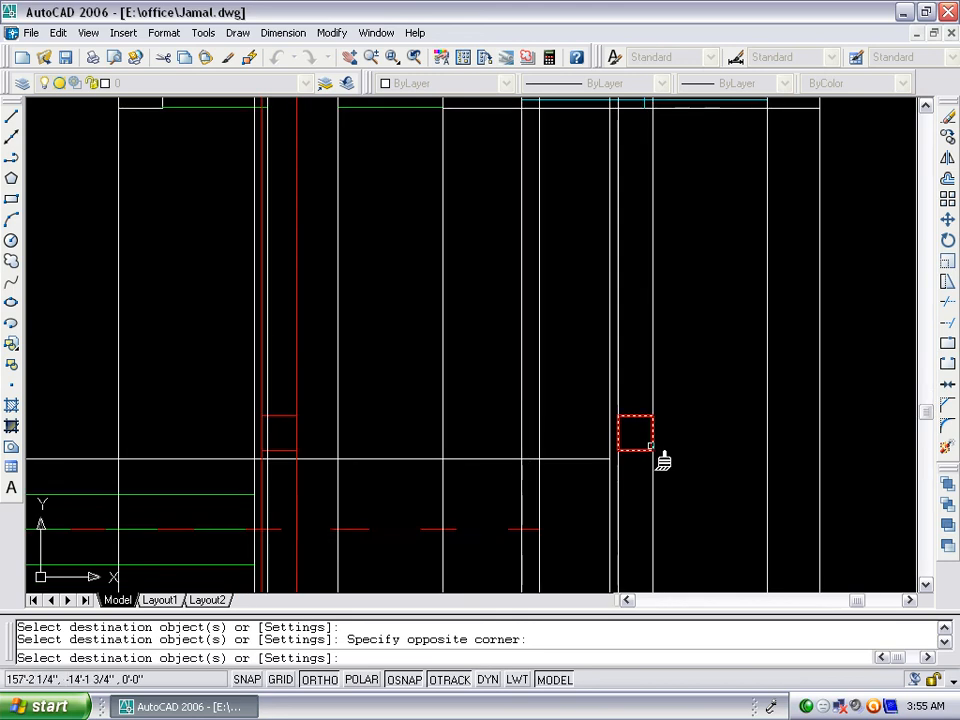
pyautogui.scroll(3, 660, 440)
pyautogui.click(671, 345)
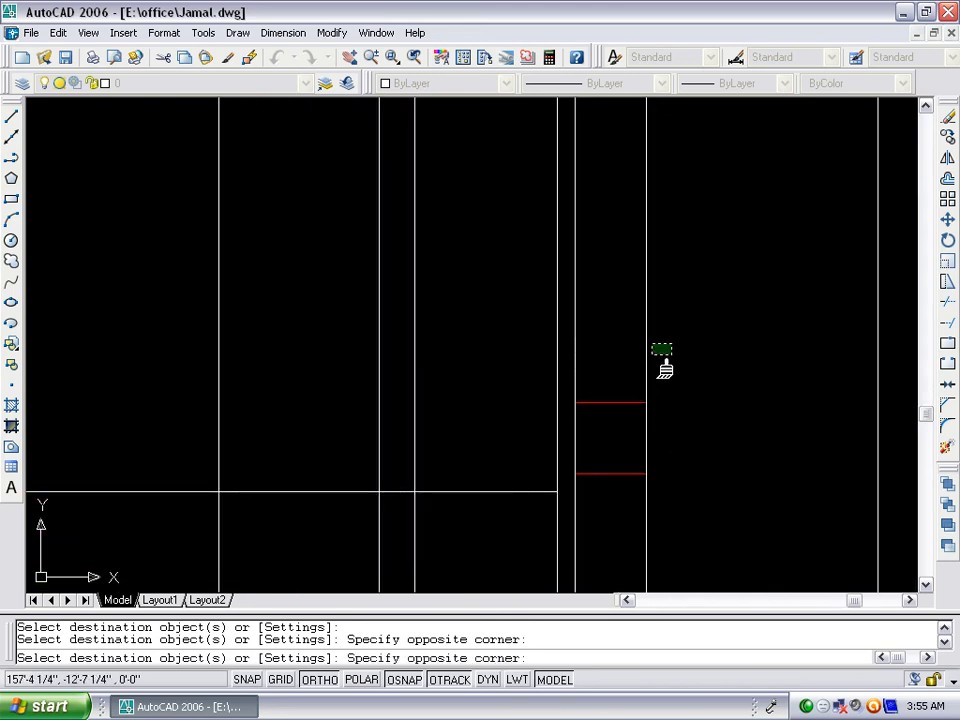
pyautogui.click(572, 398)
pyautogui.scroll(-3, 560, 352)
# Match the red properties onto the construction lines at the dashed outline's inner corner and its far right corner
pyautogui.scroll(2, 536, 447)
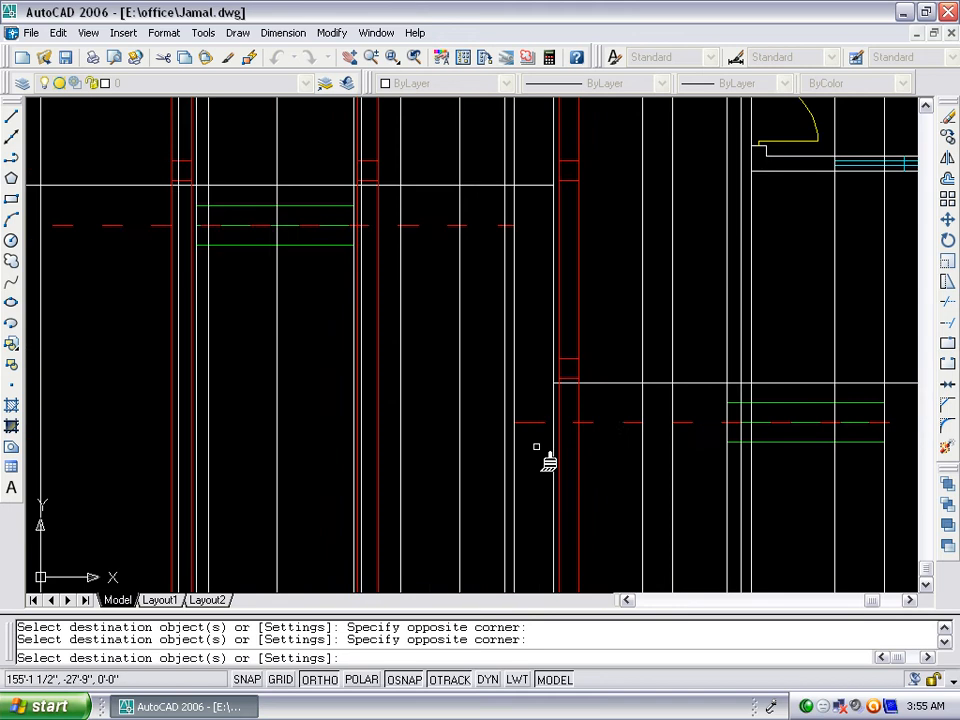
pyautogui.scroll(2, 535, 455)
pyautogui.scroll(-3, 473, 468)
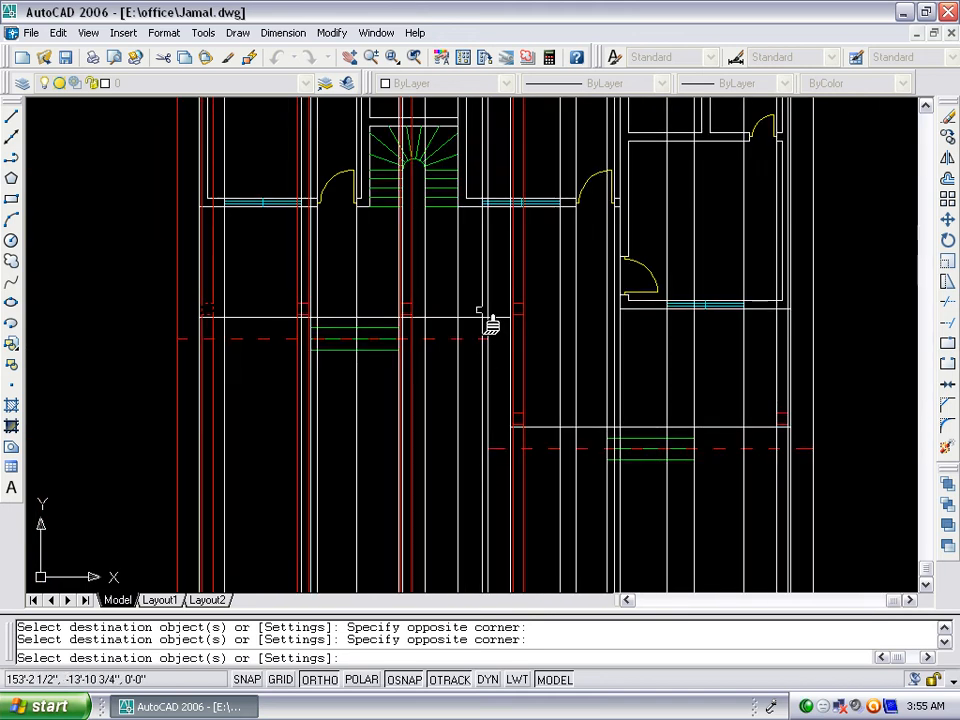
pyautogui.scroll(2, 491, 330)
pyautogui.scroll(-2, 328, 364)
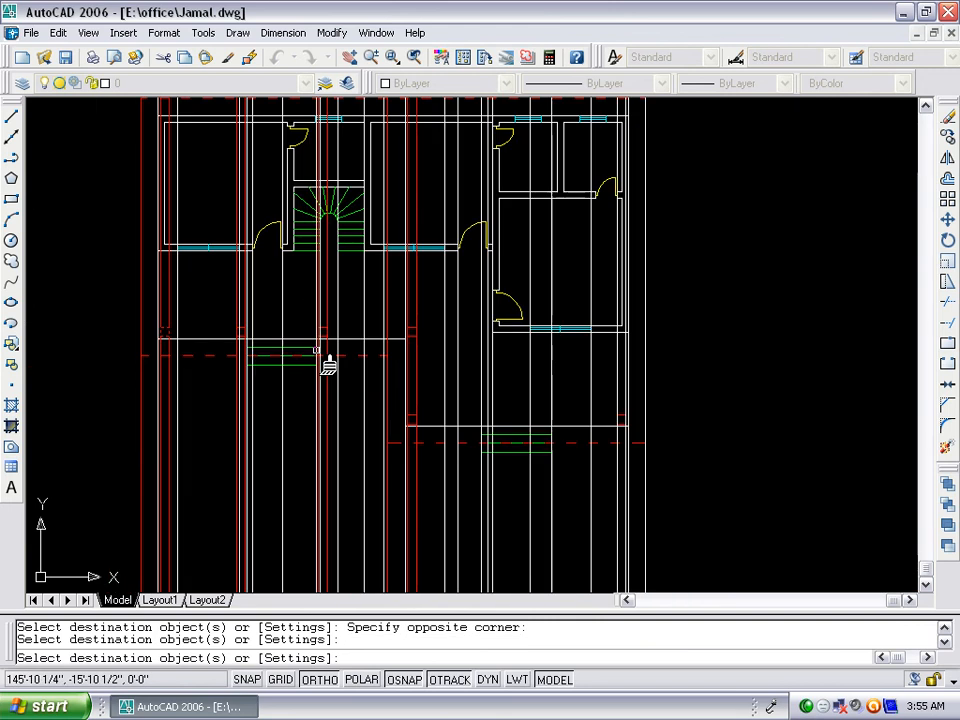
pyautogui.scroll(3, 679, 439)
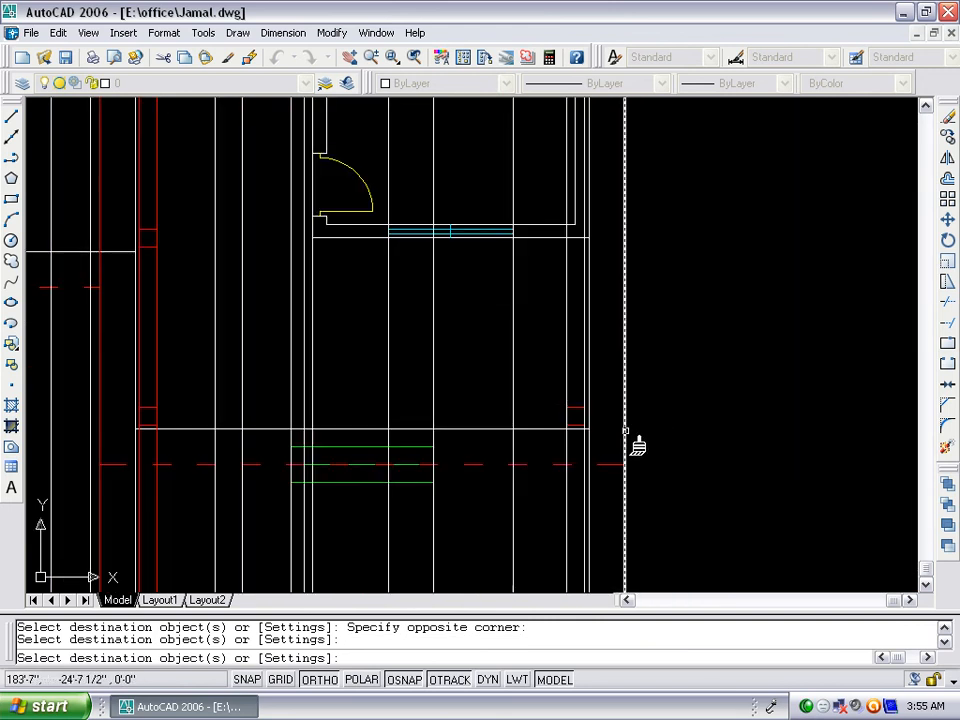
# Match the red properties onto both construction lines of the right corner column and finish the property match
pyautogui.scroll(3, 590, 407)
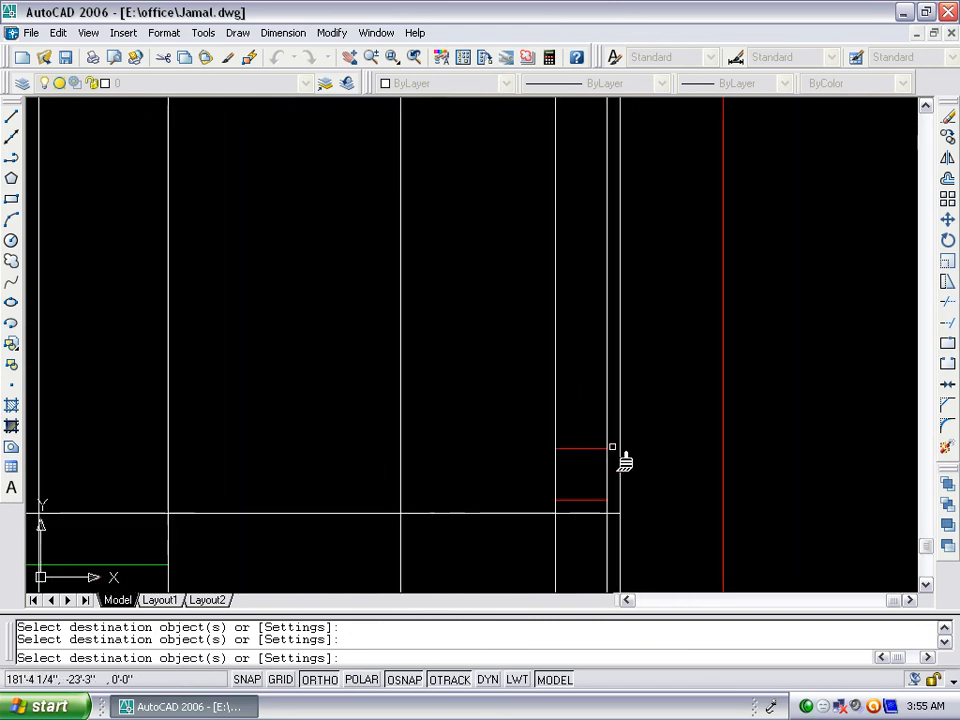
pyautogui.click(603, 436)
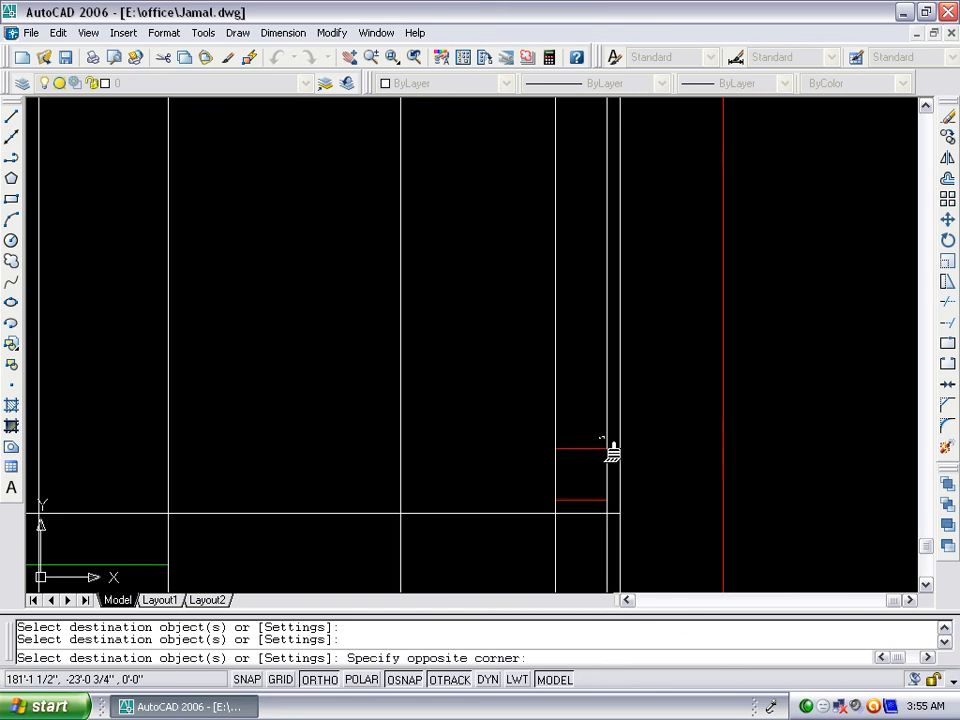
pyautogui.click(619, 454)
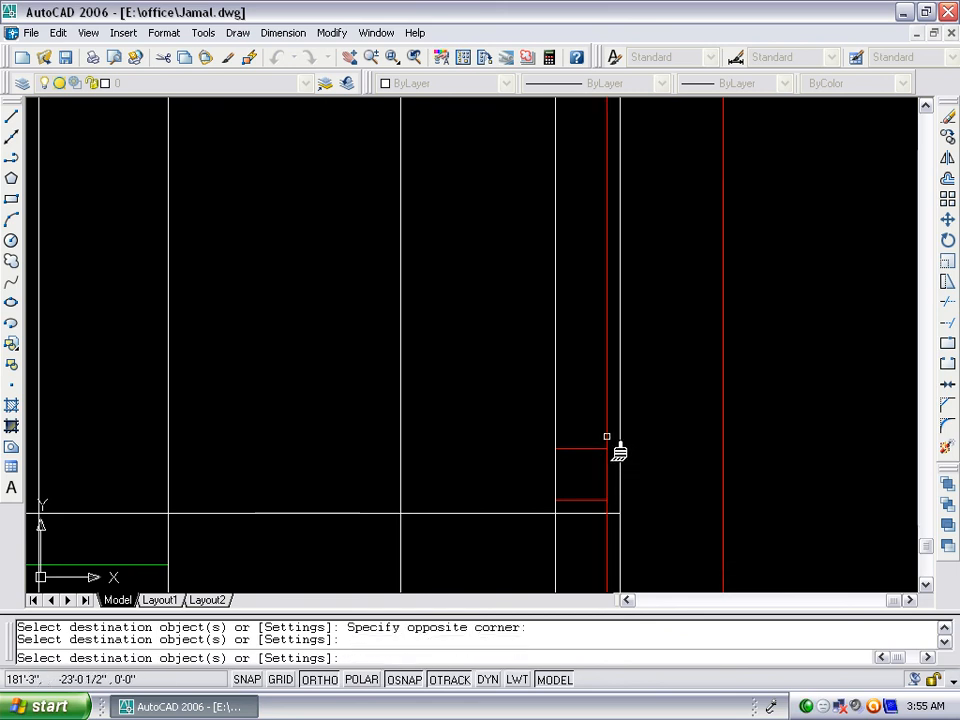
pyautogui.click(578, 427)
pyautogui.click(491, 437)
pyautogui.scroll(-2, 505, 452)
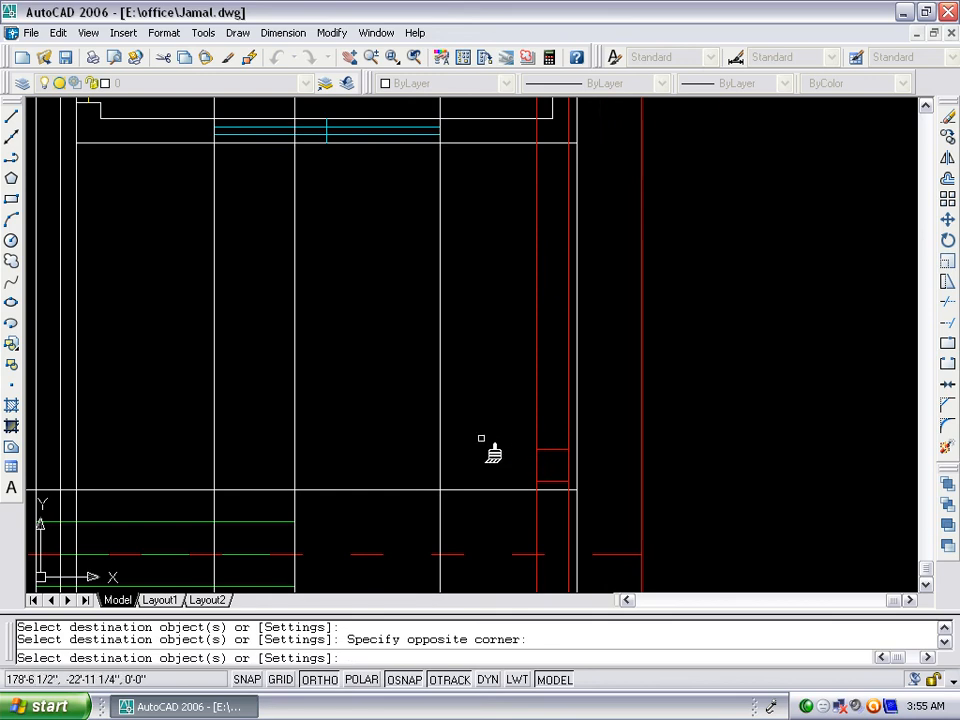
pyautogui.scroll(-2, 493, 452)
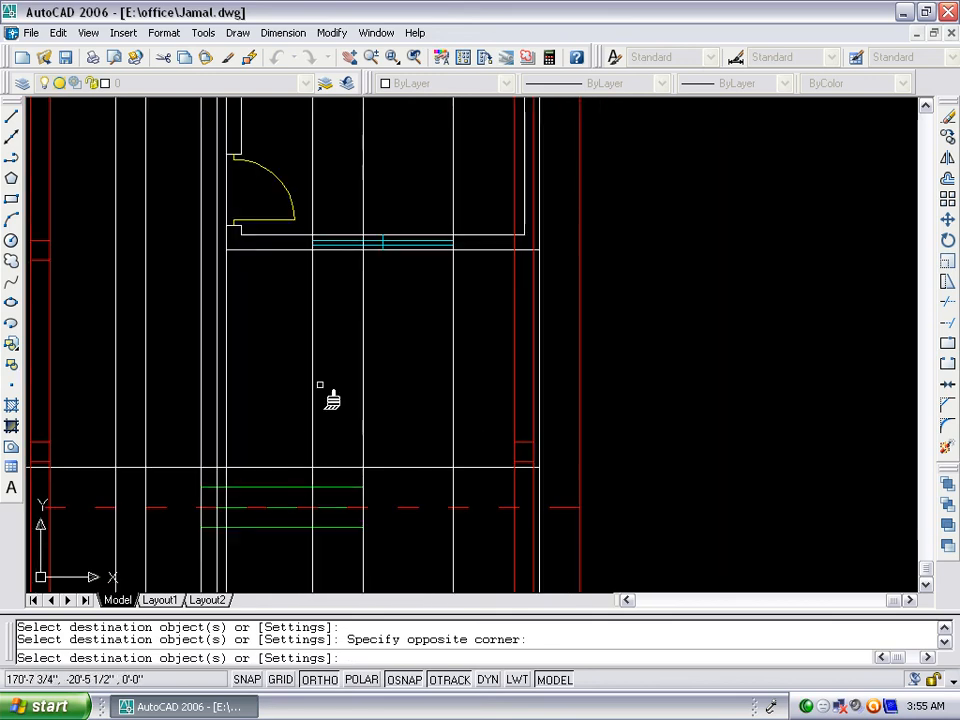
pyautogui.scroll(-2, 414, 407)
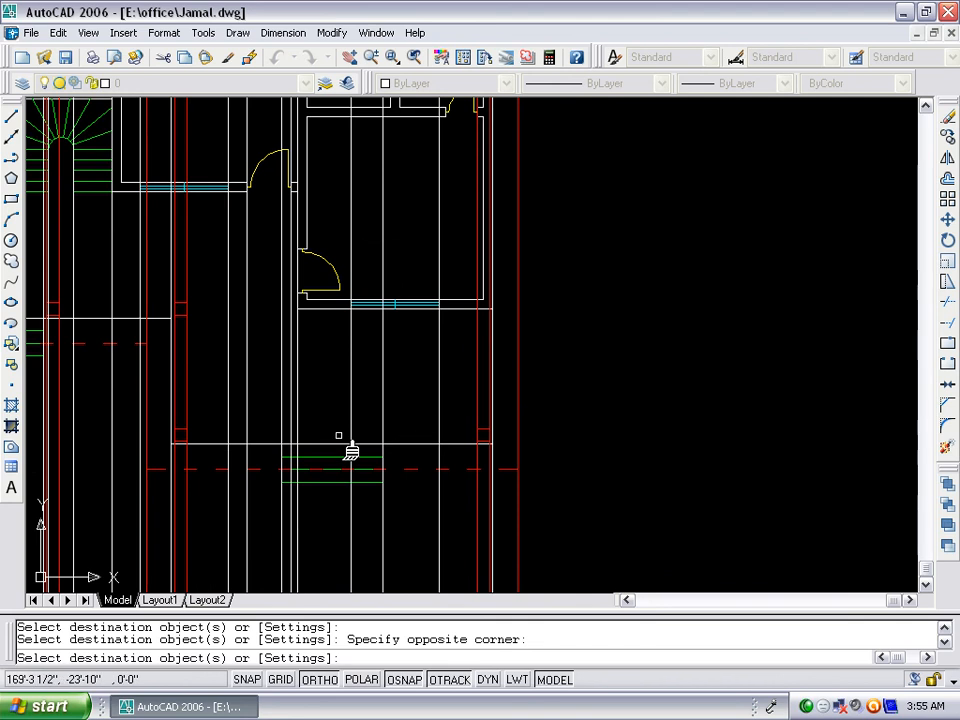
pyautogui.scroll(-1, 467, 483)
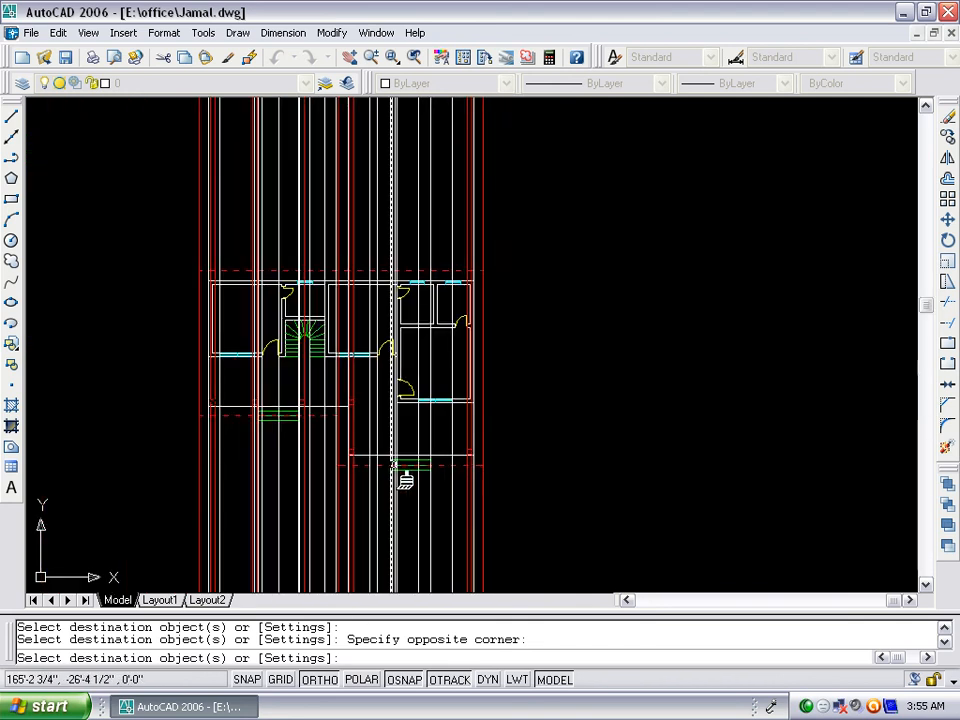
pyautogui.scroll(2, 395, 477)
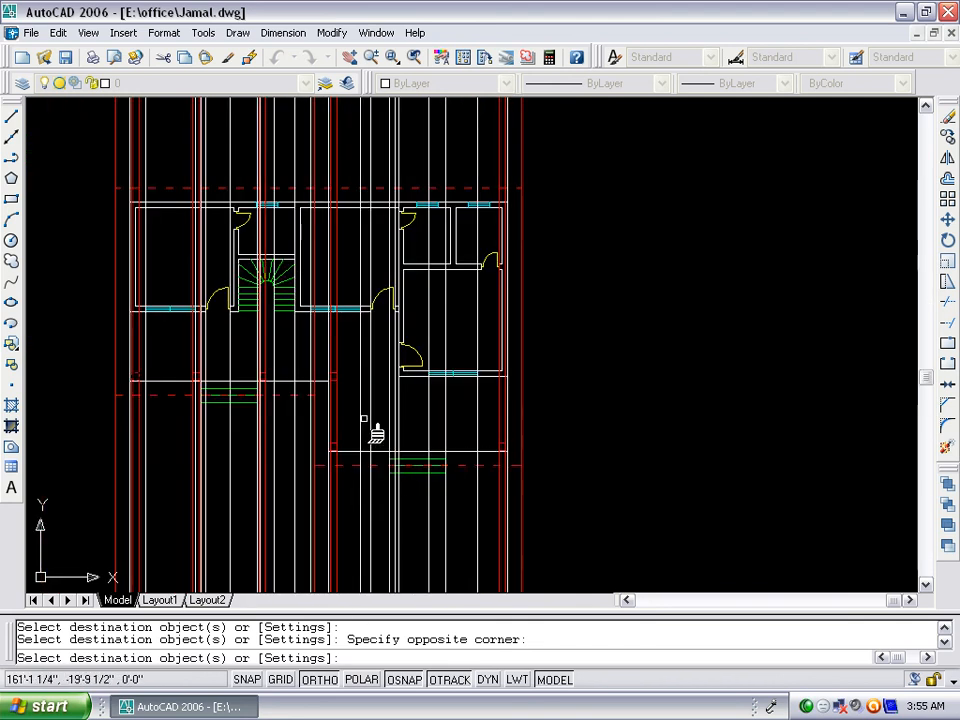
pyautogui.press('Return')
# Match the right entrance steps' green properties onto the construction lines at both ends of those steps
pyautogui.press('Return')
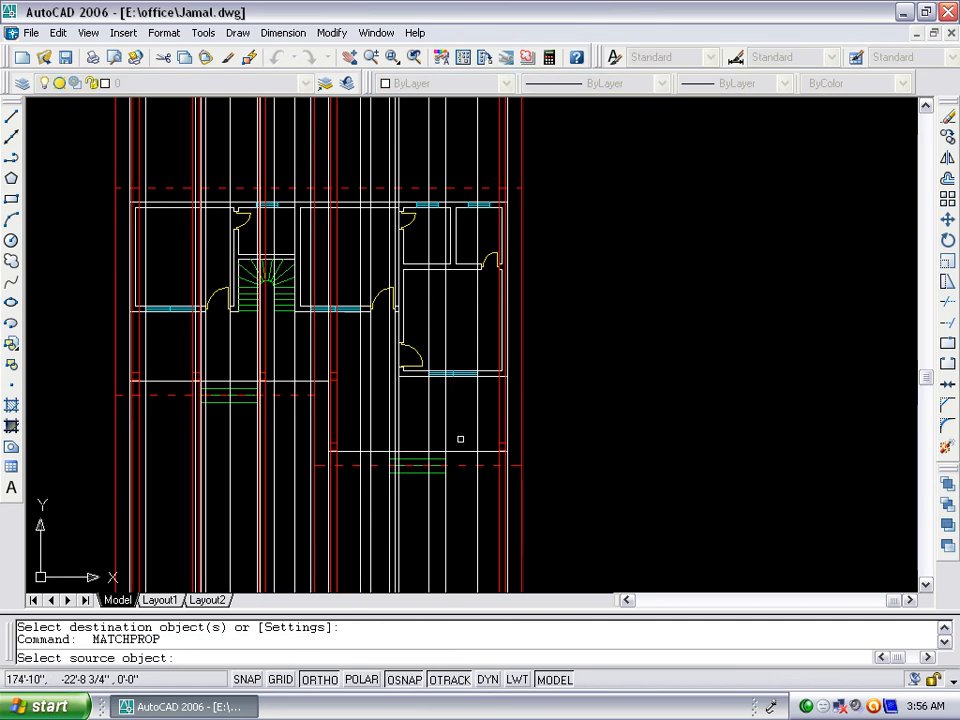
pyautogui.scroll(3, 414, 478)
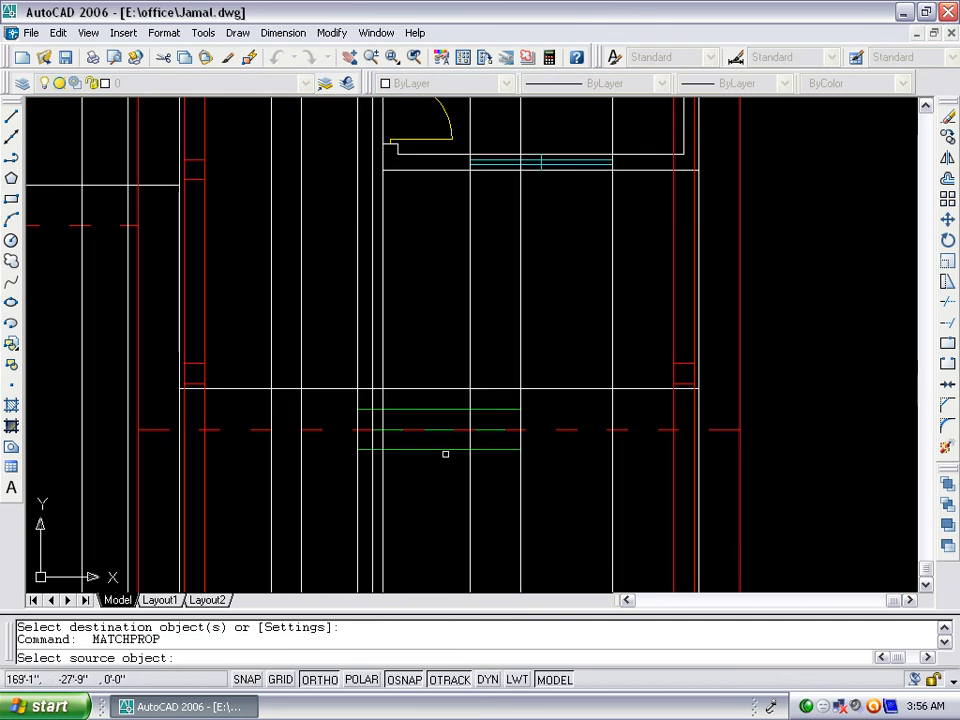
pyautogui.click(443, 448)
pyautogui.click(546, 469)
pyautogui.click(502, 498)
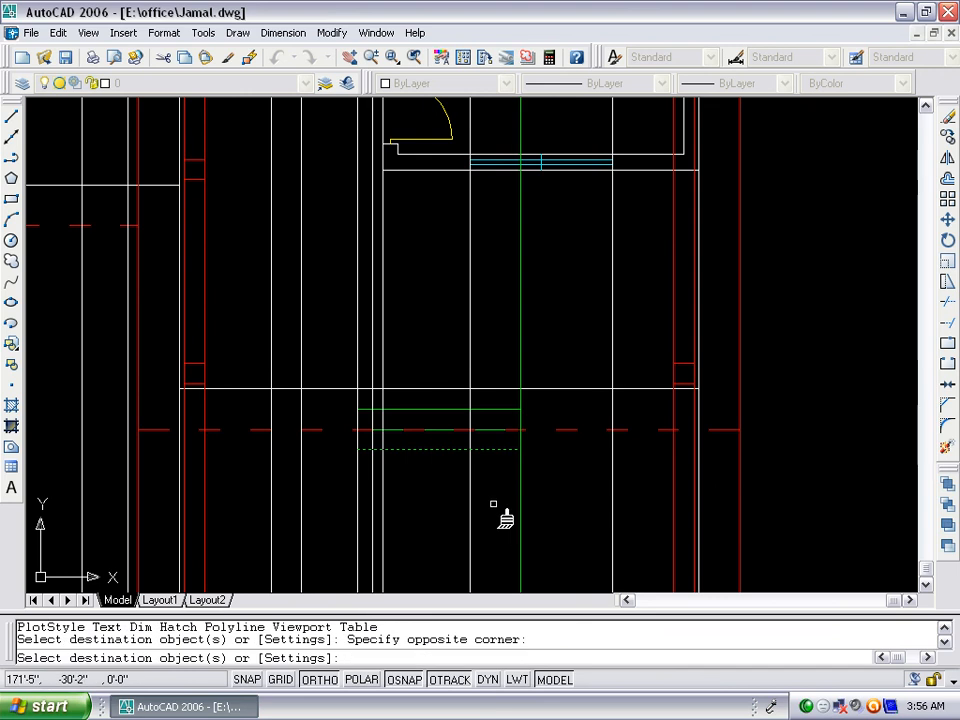
pyautogui.click(364, 469)
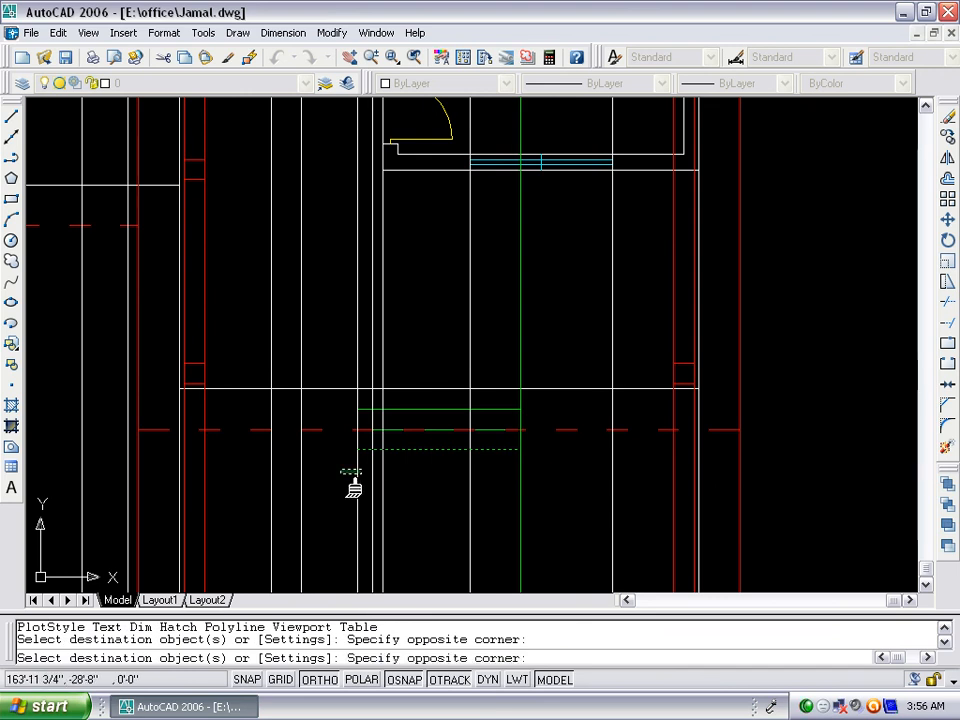
pyautogui.click(342, 473)
# Match the same green properties onto the construction lines at both ends of the left entrance steps
pyautogui.scroll(-2, 446, 505)
pyautogui.scroll(1, 250, 407)
pyautogui.scroll(1, 250, 410)
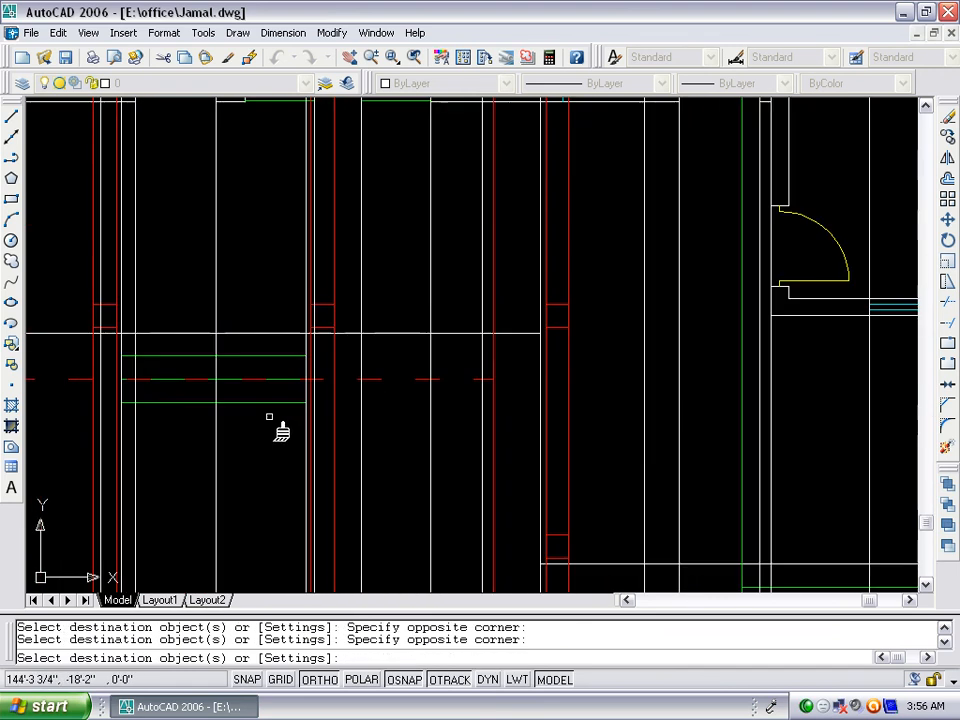
pyautogui.scroll(1, 300, 414)
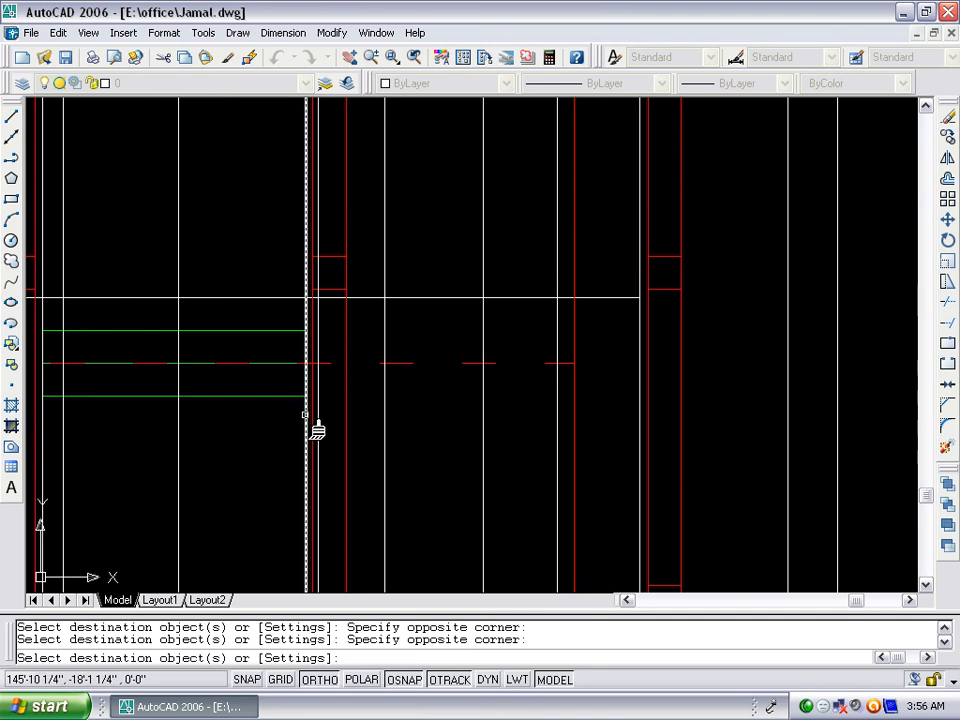
pyautogui.scroll(-1, 304, 413)
pyautogui.scroll(1, 185, 413)
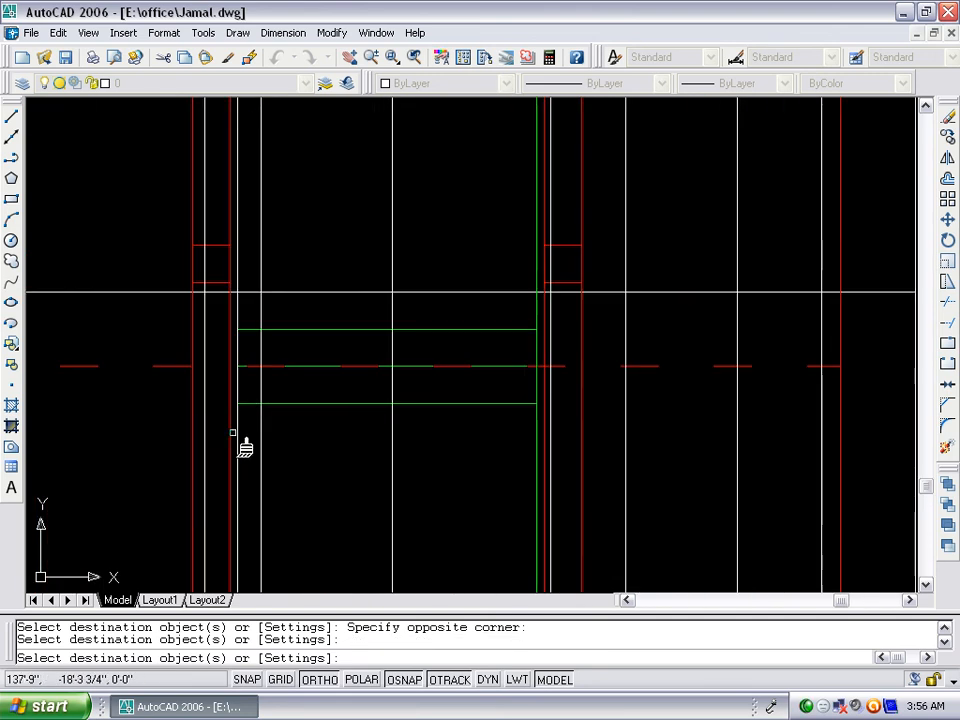
pyautogui.scroll(1, 240, 428)
# Match the green properties onto the staircase's two inner construction lines and its right-edge line, and finish the property match
pyautogui.scroll(-4, 250, 440)
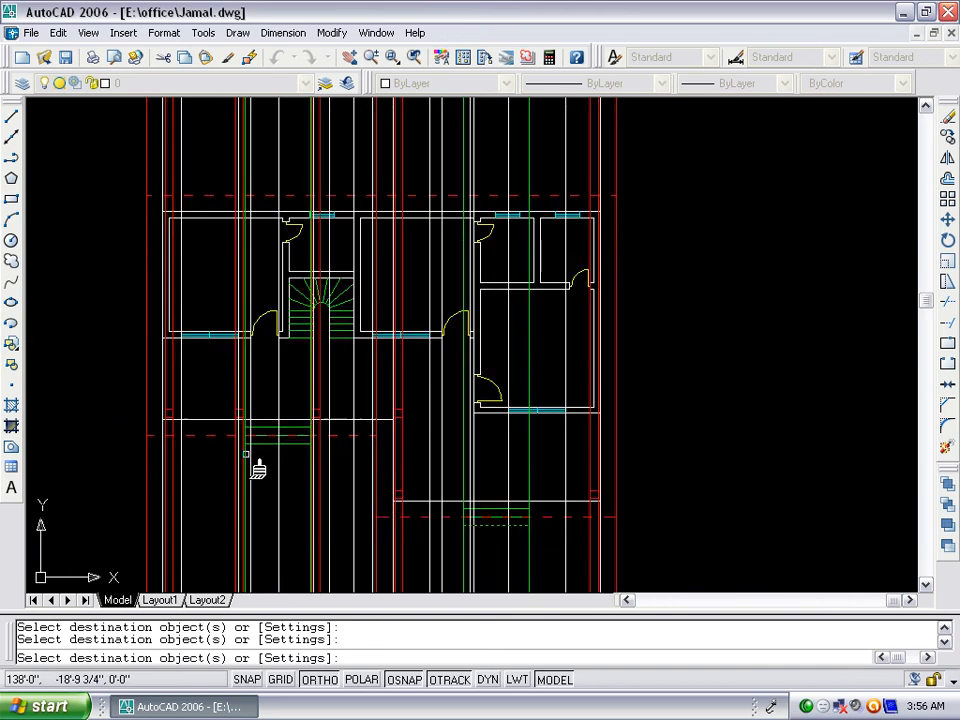
pyautogui.scroll(-1, 285, 392)
pyautogui.scroll(2, 301, 385)
pyautogui.scroll(4, 301, 385)
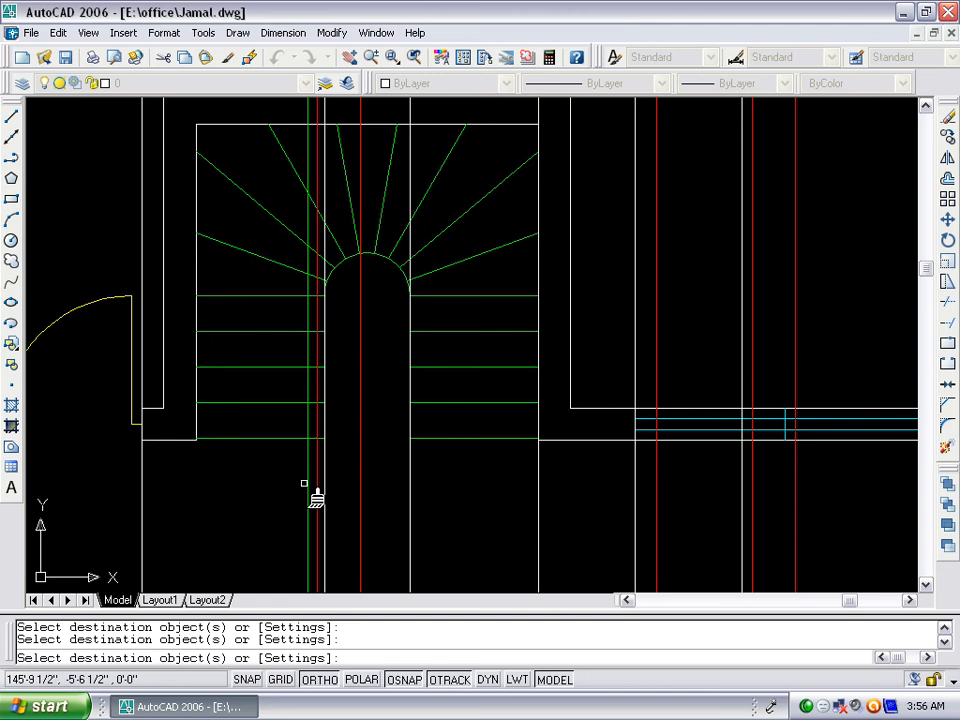
pyautogui.scroll(2, 323, 457)
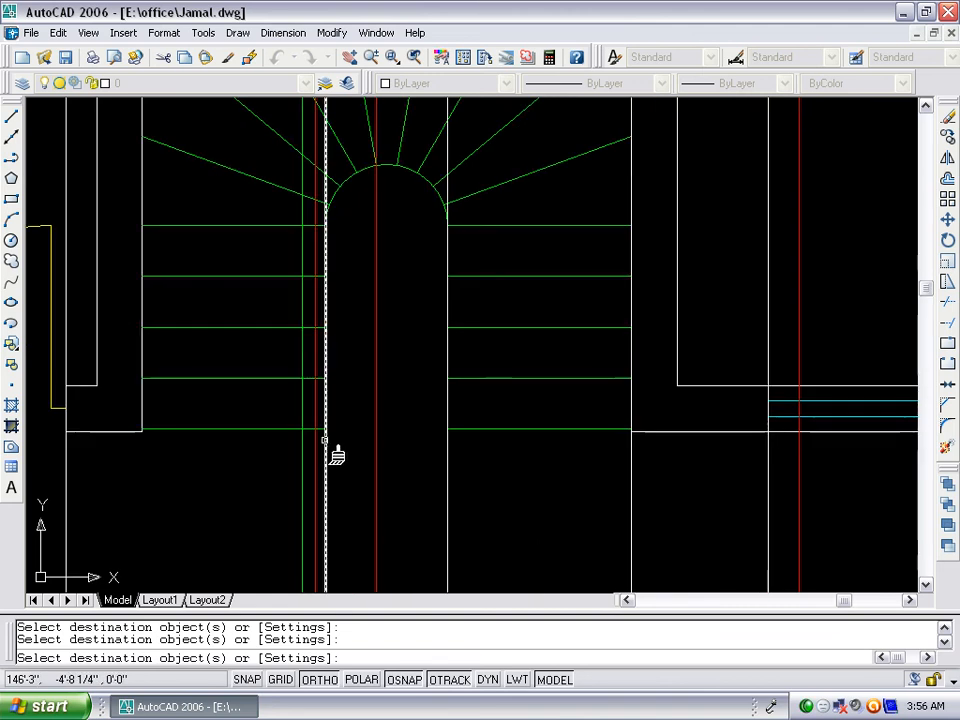
pyautogui.click(324, 440)
pyautogui.click(447, 452)
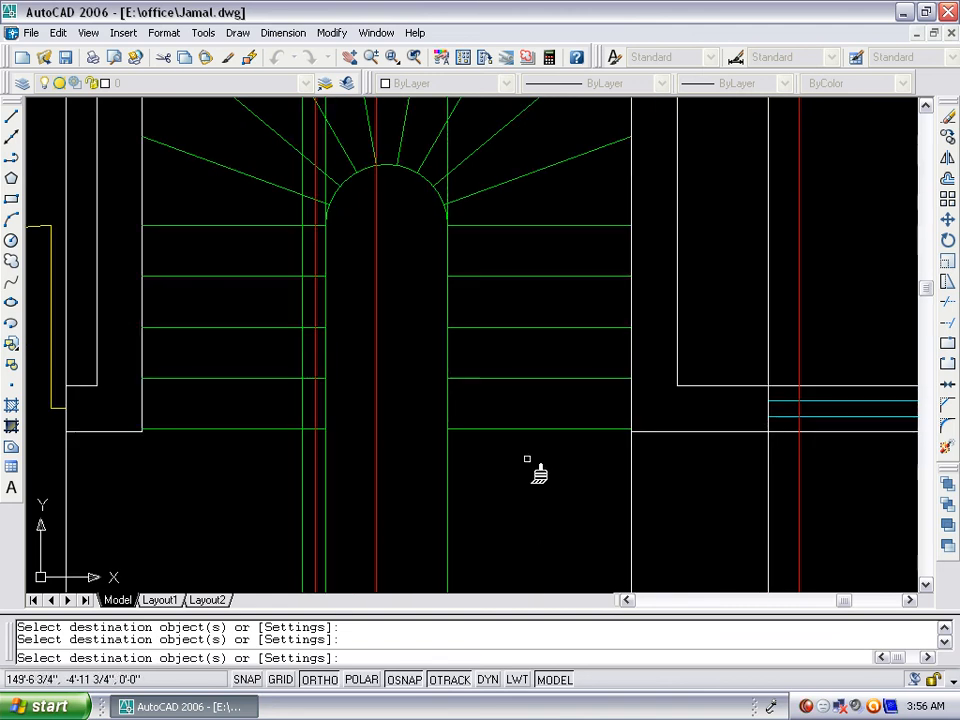
pyautogui.click(648, 464)
pyautogui.click(609, 478)
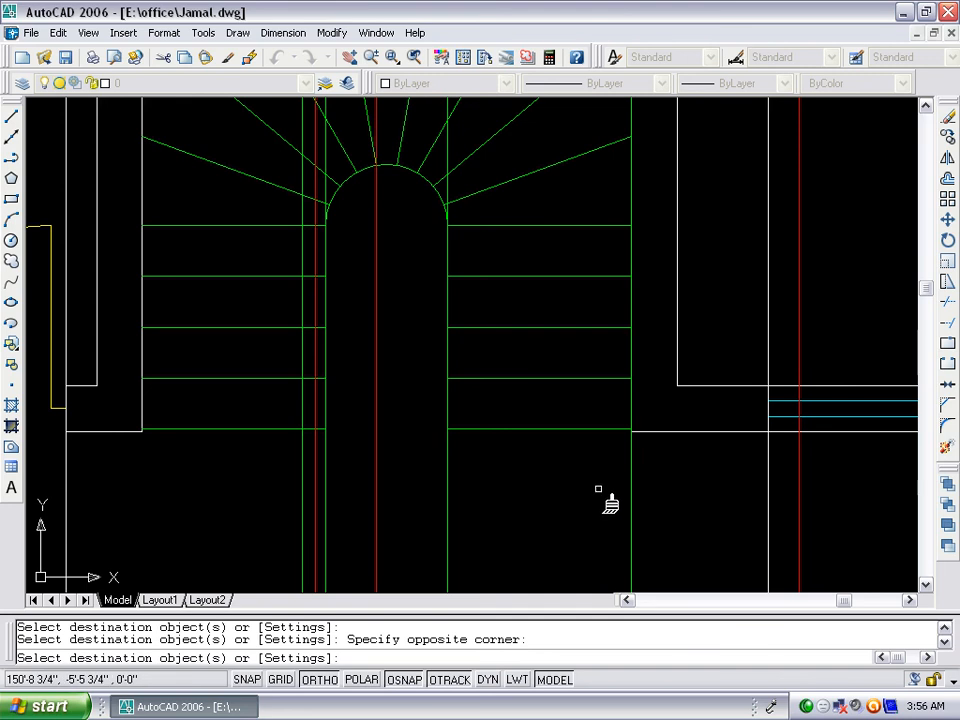
pyautogui.press('Return')
# Match the yellow properties of the door left of the staircase onto the construction lines at both its jambs
pyautogui.scroll(-7, 536, 405)
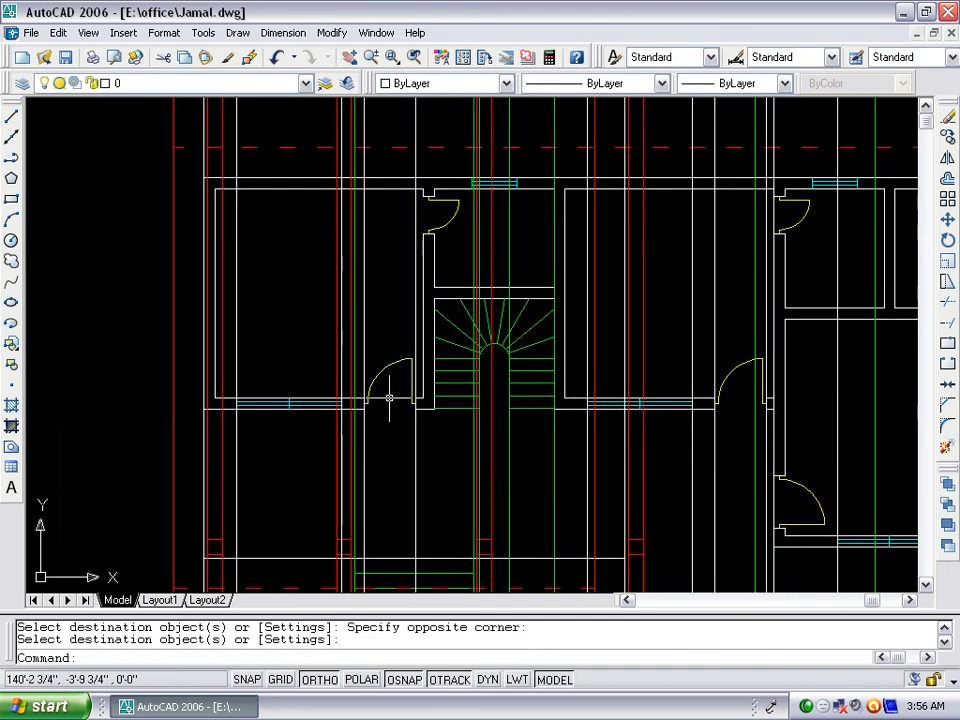
pyautogui.scroll(3, 389, 398)
pyautogui.press('Return')
pyautogui.click(356, 347)
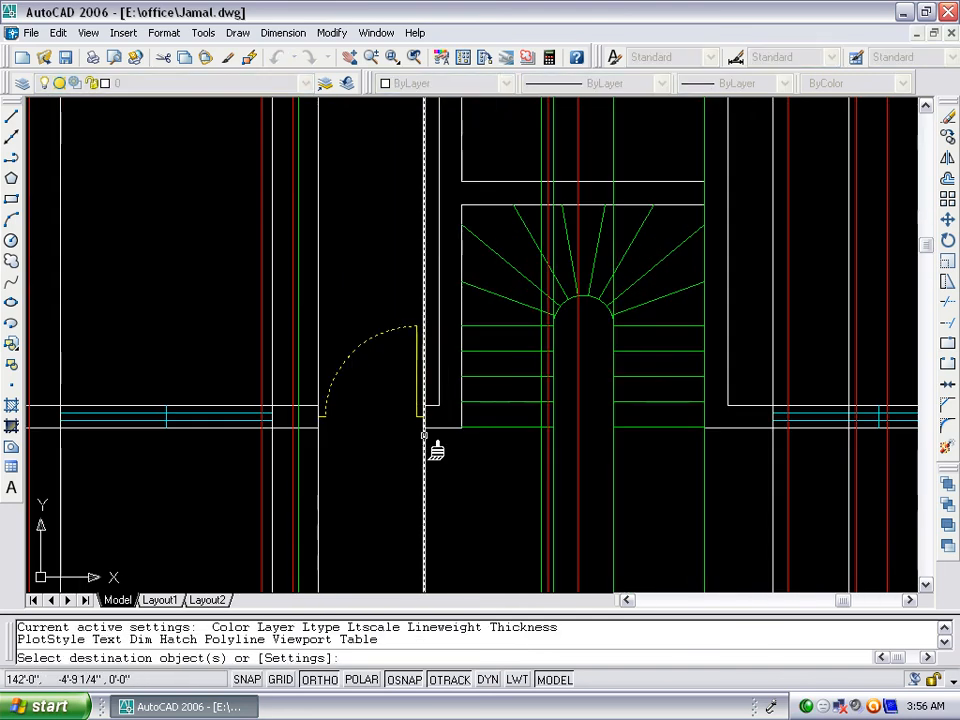
pyautogui.click(446, 460)
pyautogui.click(321, 464)
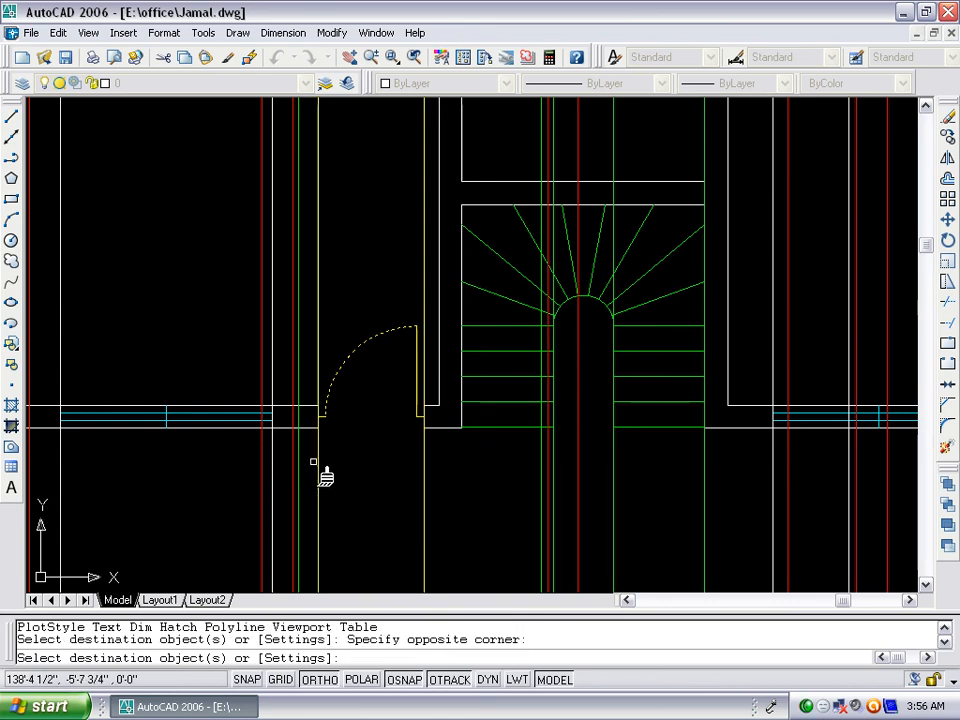
# Match the yellow properties onto both jamb construction lines of the middle room's front door and finish the property match
pyautogui.scroll(-4, 312, 470)
pyautogui.scroll(4, 855, 466)
pyautogui.scroll(2, 811, 469)
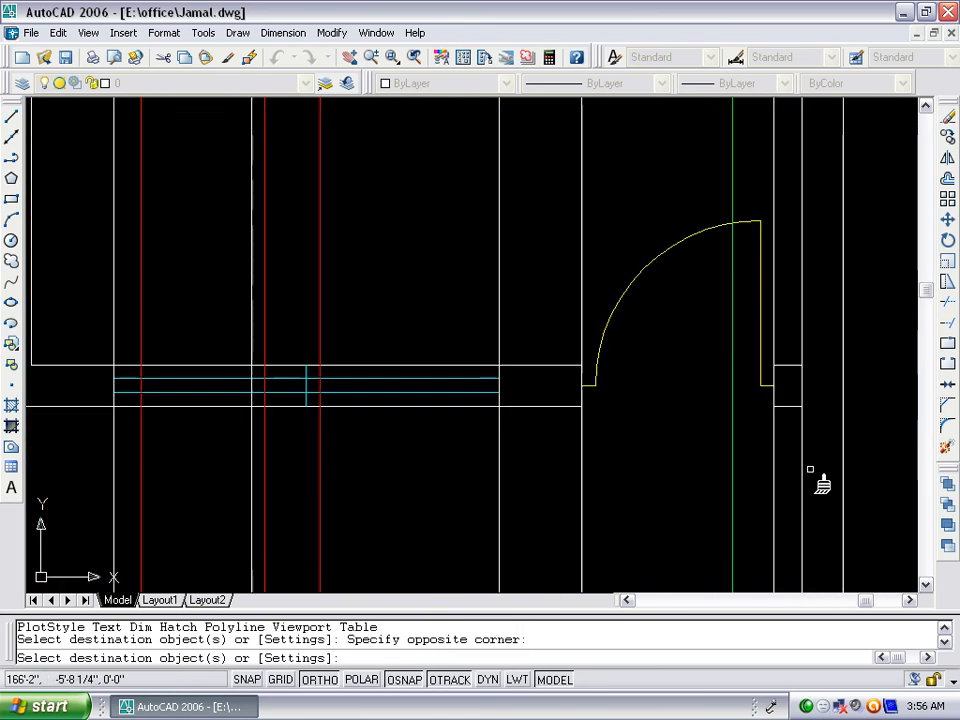
pyautogui.click(783, 446)
pyautogui.click(758, 457)
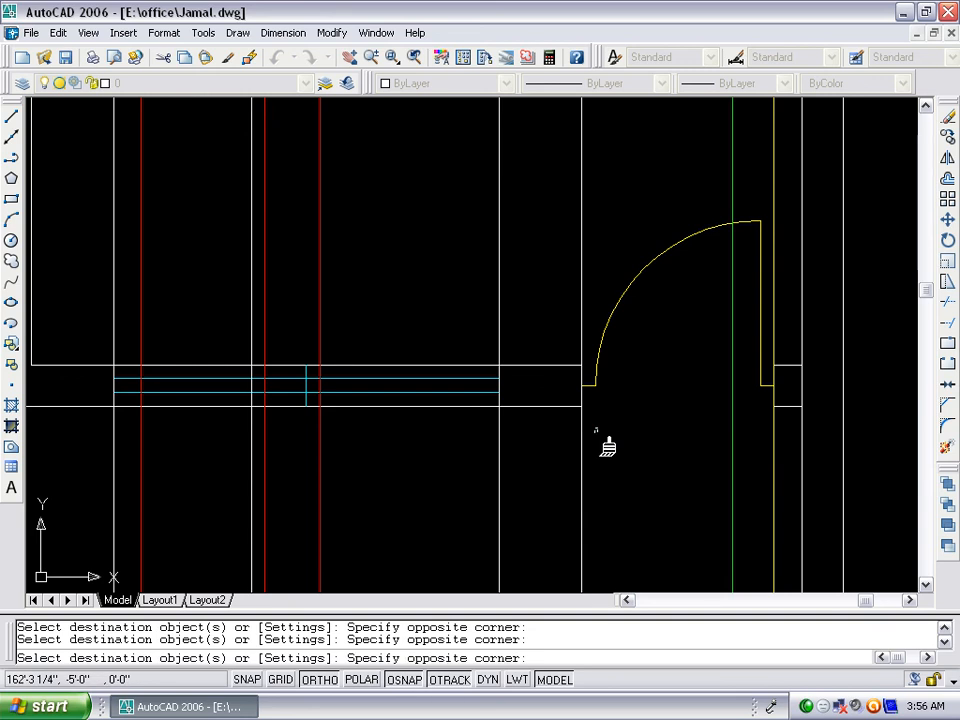
pyautogui.scroll(-3, 440, 331)
pyautogui.press('Return')
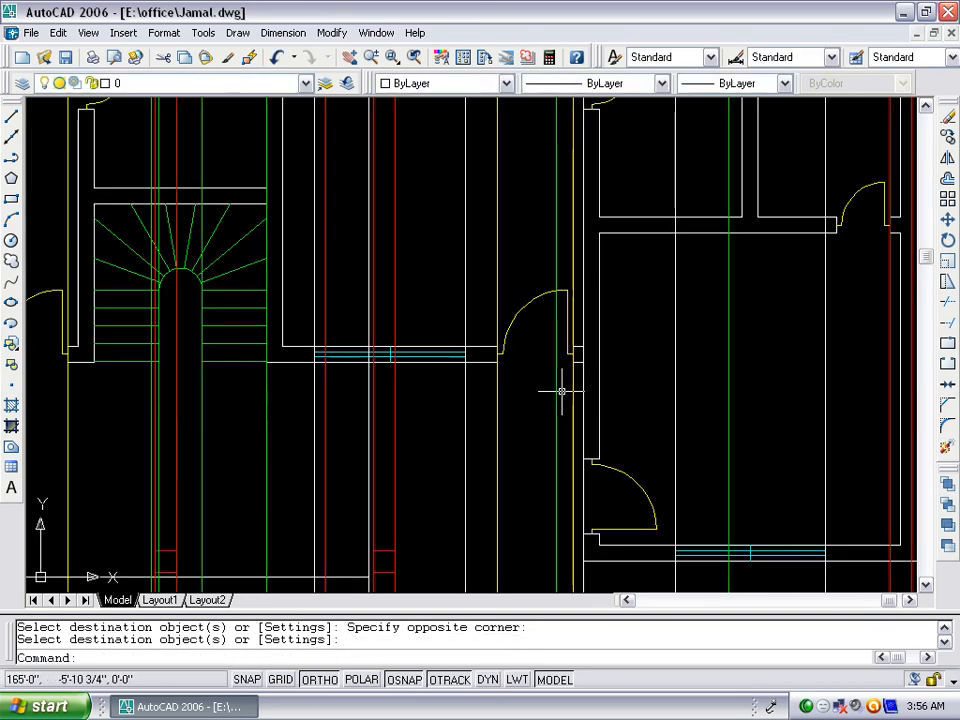
pyautogui.scroll(3, 701, 524)
pyautogui.scroll(-3, 588, 432)
pyautogui.scroll(3, 653, 454)
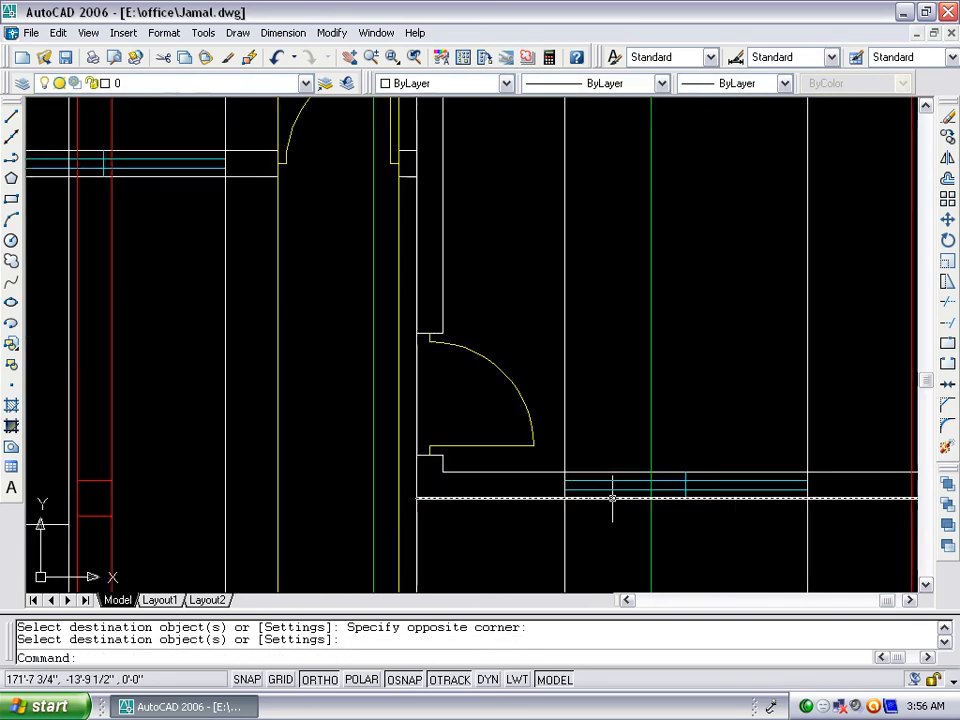
pyautogui.press('Return')
pyautogui.click(607, 483)
pyautogui.press('Return')
pyautogui.click(834, 411)
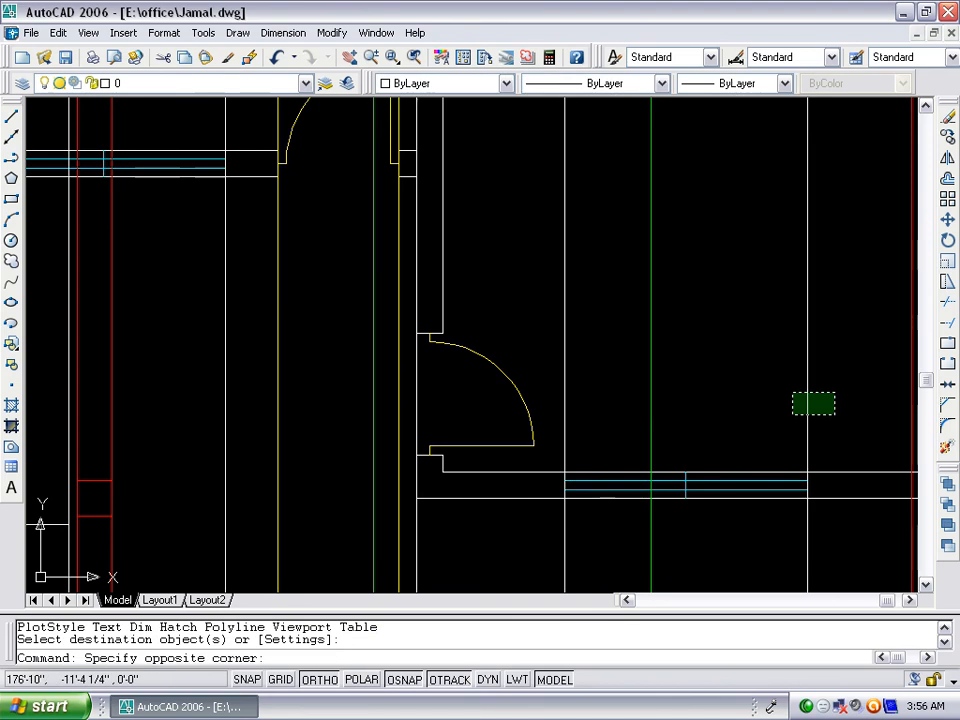
pyautogui.click(690, 425)
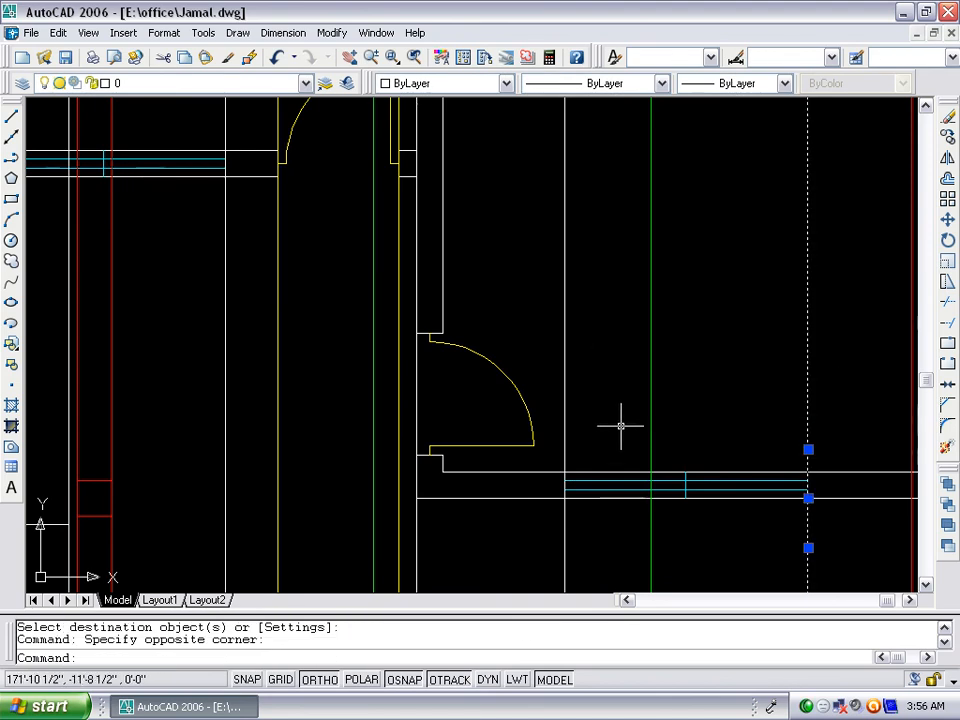
pyautogui.press('Escape')
# Match the cyan properties of the right room's front window onto the construction lines at both its ends
pyautogui.press('Return')
pyautogui.press('Return')
pyautogui.press('Return')
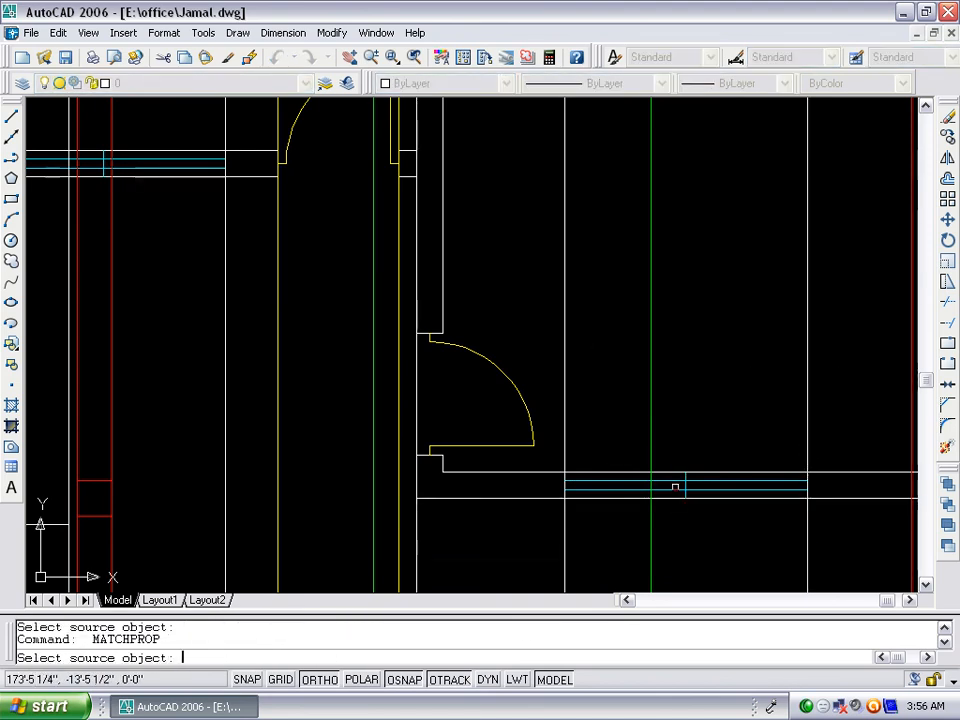
pyautogui.click(676, 487)
pyautogui.click(846, 392)
pyautogui.click(769, 420)
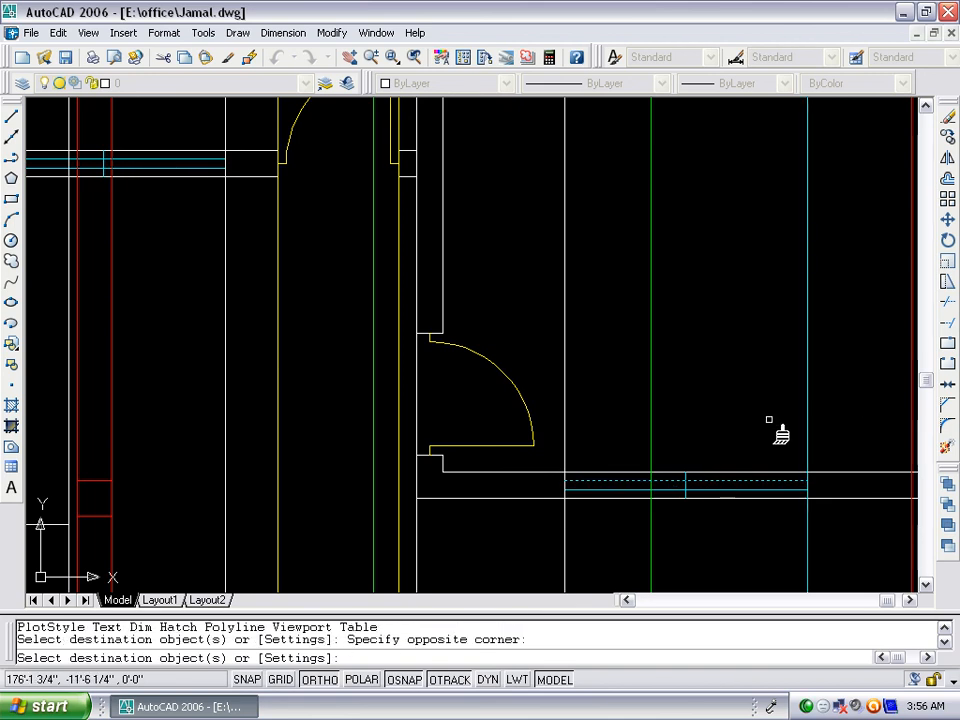
pyautogui.click(606, 390)
pyautogui.click(553, 381)
# Match the cyan window properties onto the construction lines at both ends of the middle room's front window
pyautogui.scroll(-5, 688, 441)
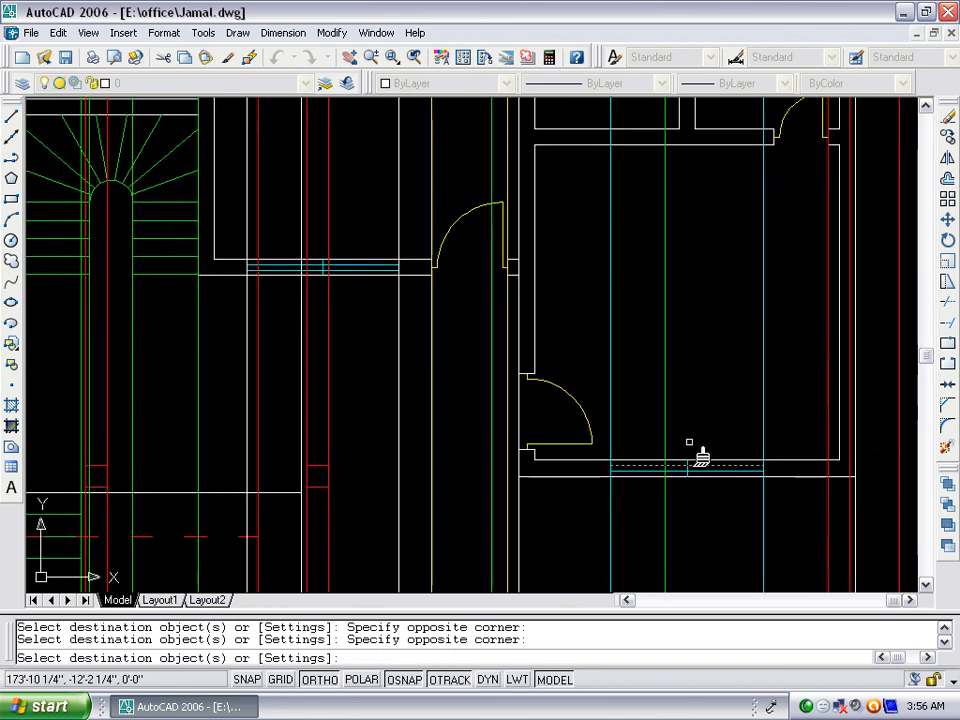
pyautogui.scroll(8, 566, 402)
pyautogui.click(579, 373)
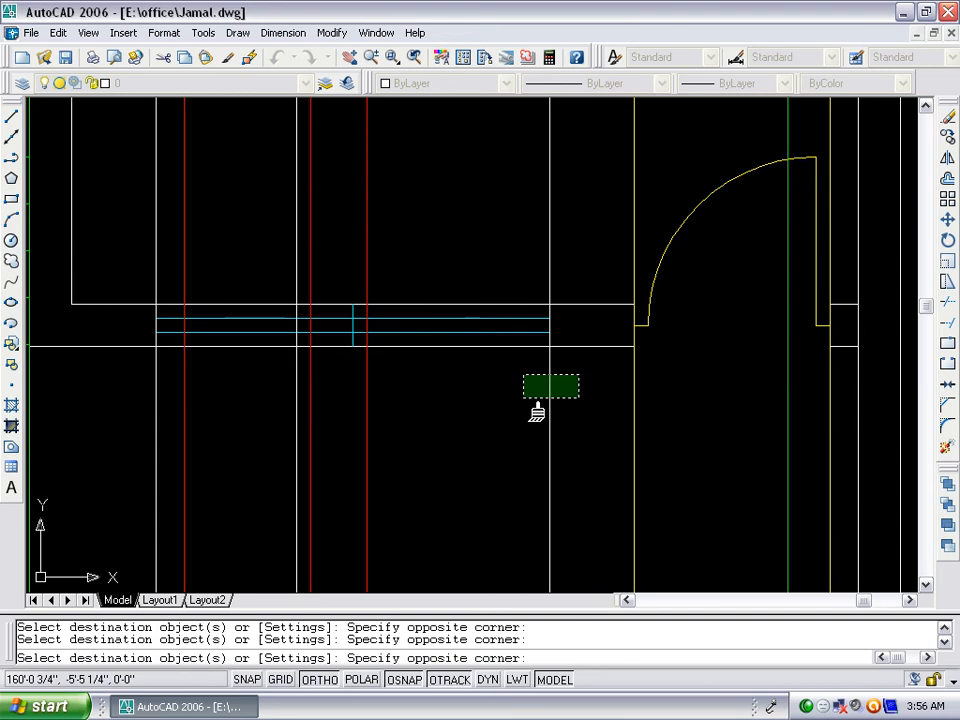
pyautogui.click(523, 397)
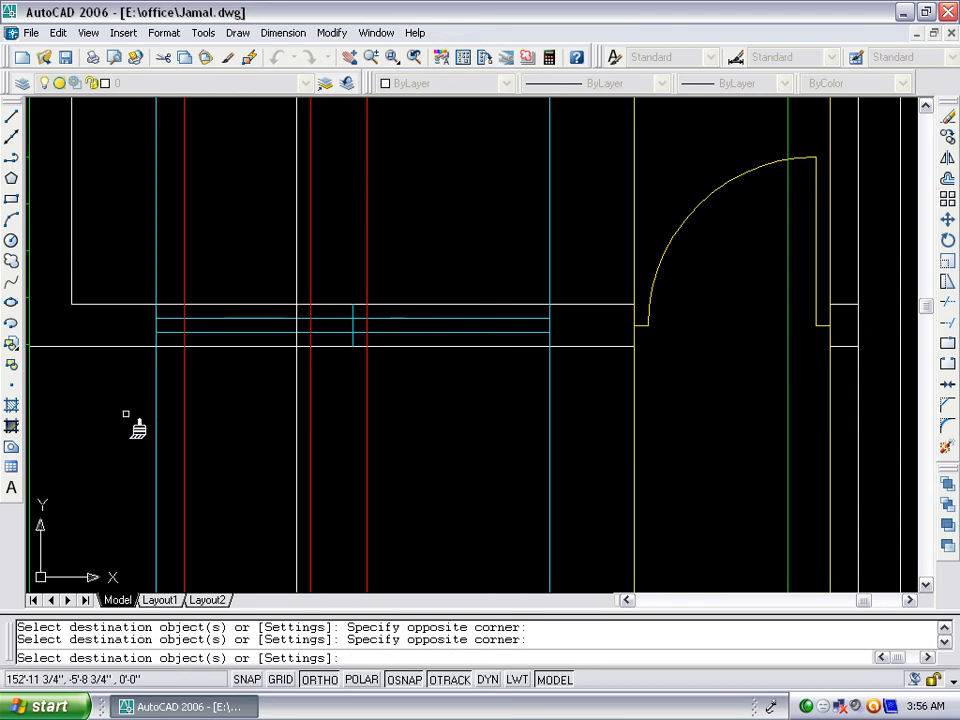
# Match the cyan properties onto both construction lines of the left room's front window and finish the property match
pyautogui.scroll(-2, 437, 415)
pyautogui.scroll(-4, 445, 417)
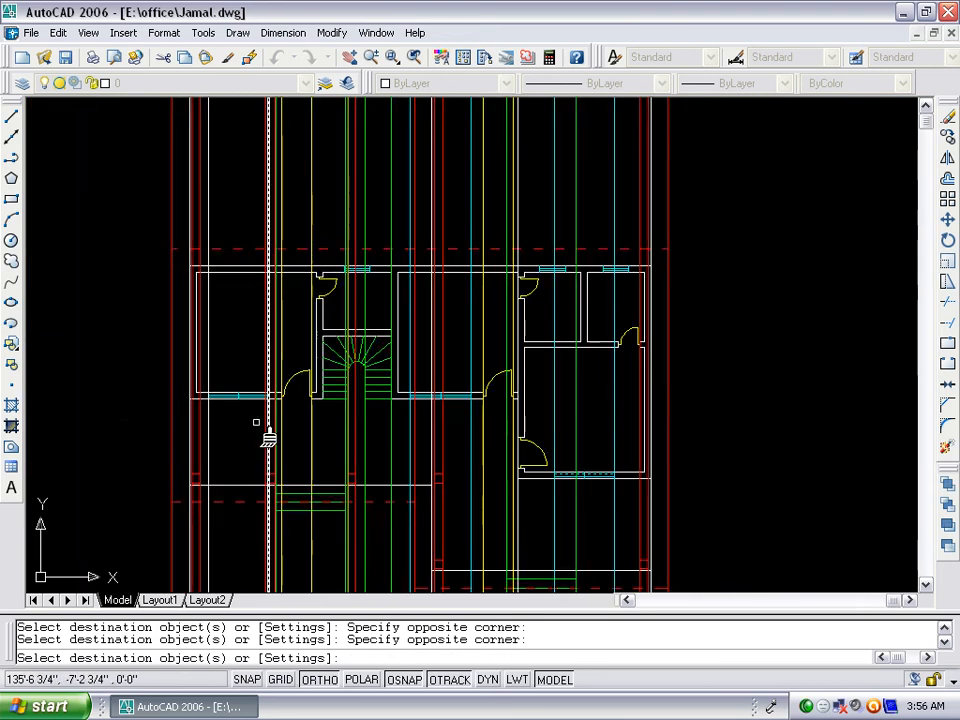
pyautogui.scroll(4, 268, 427)
pyautogui.scroll(2, 283, 400)
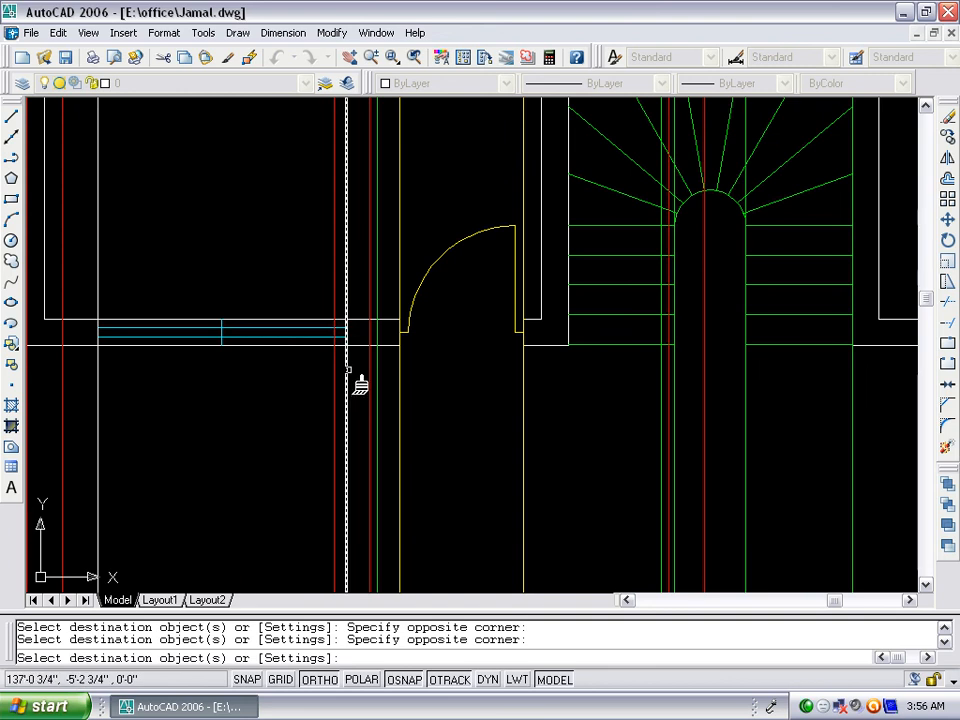
pyautogui.click(346, 381)
pyautogui.click(146, 401)
pyautogui.click(90, 441)
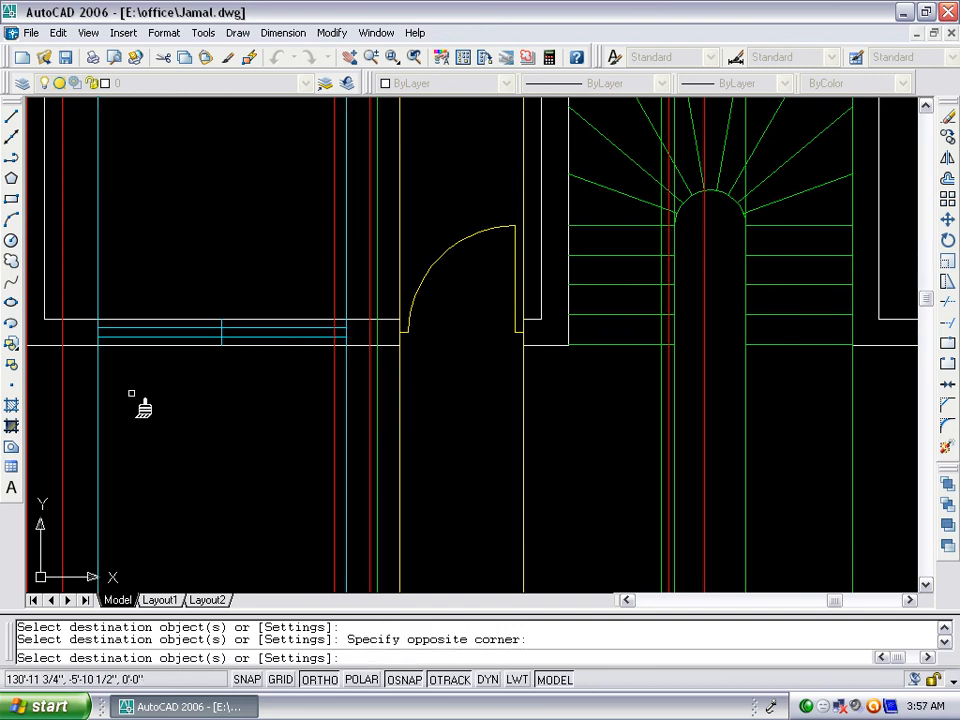
pyautogui.press('Return')
# Place a vertical construction line through the front wall corner at the staircase's left edge
pyautogui.scroll(-3, 80, 388)
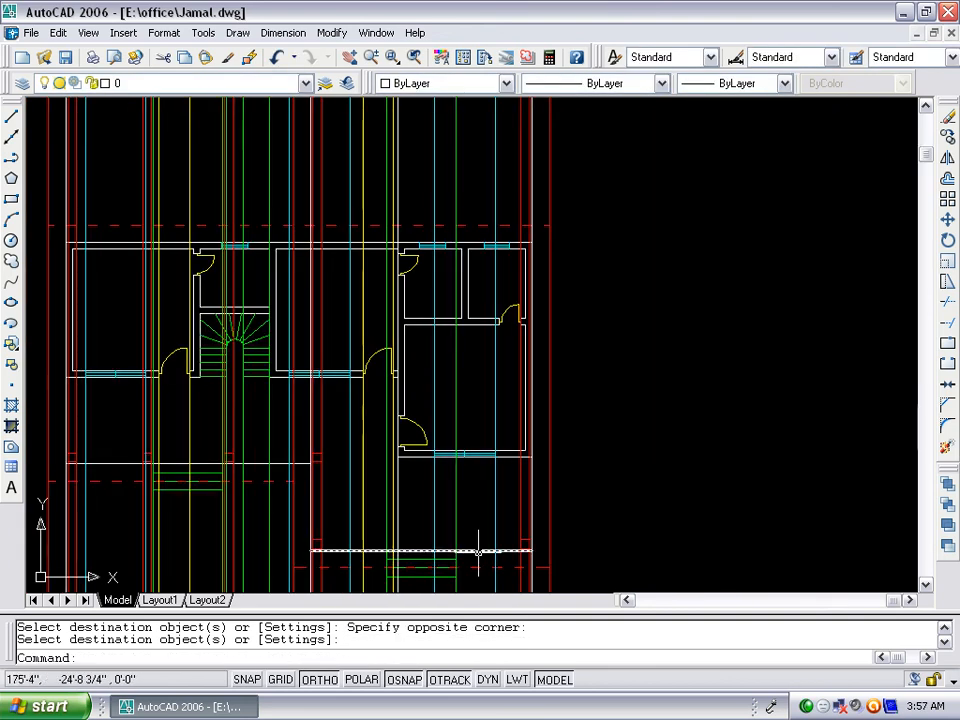
pyautogui.scroll(4, 406, 473)
pyautogui.scroll(1, 406, 473)
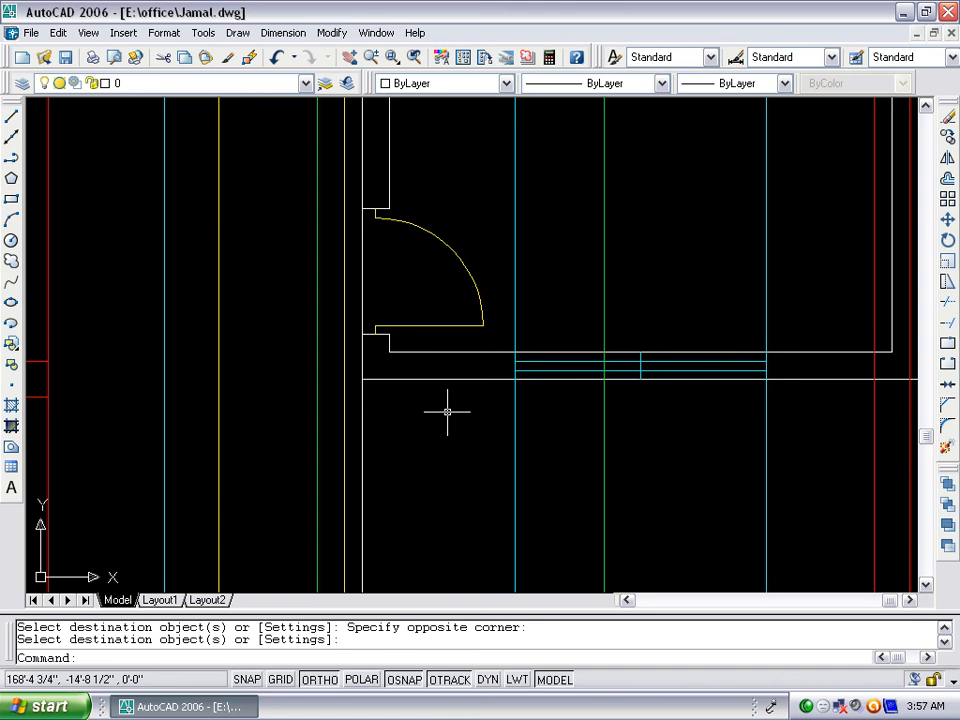
pyautogui.scroll(-5, 447, 411)
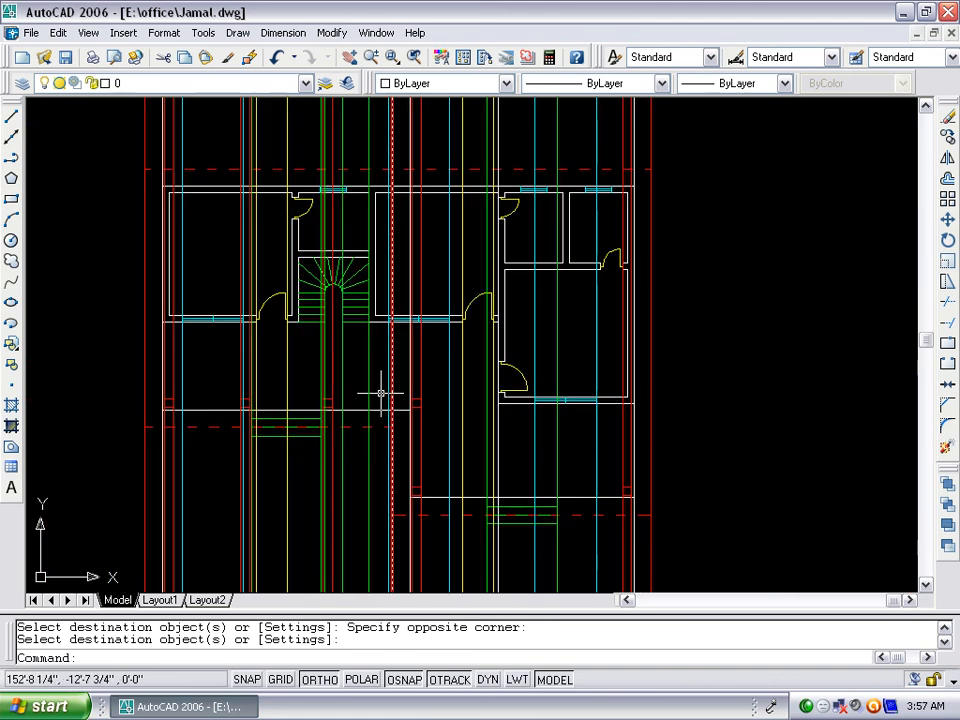
pyautogui.scroll(4, 300, 315)
pyautogui.scroll(1, 275, 310)
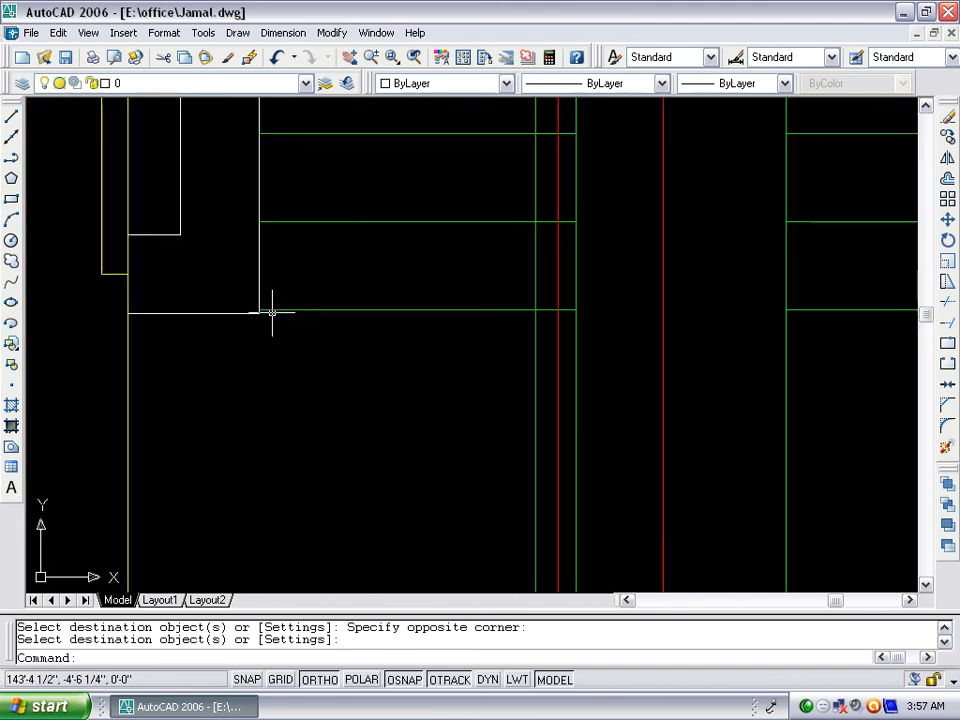
pyautogui.click(11, 140)
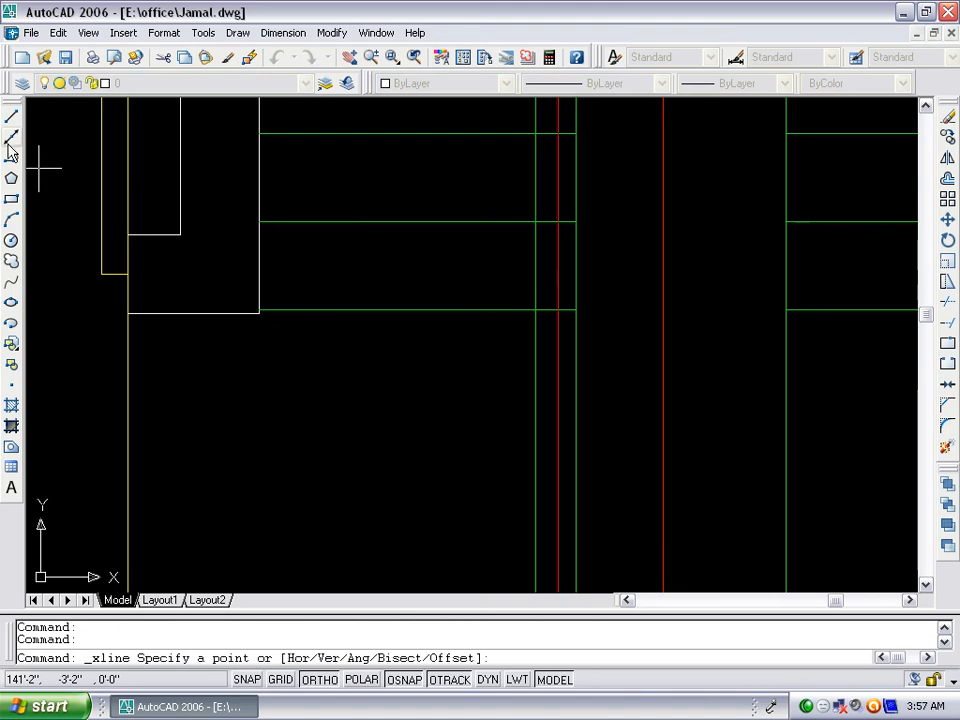
pyautogui.write('v')
pyautogui.press('Return')
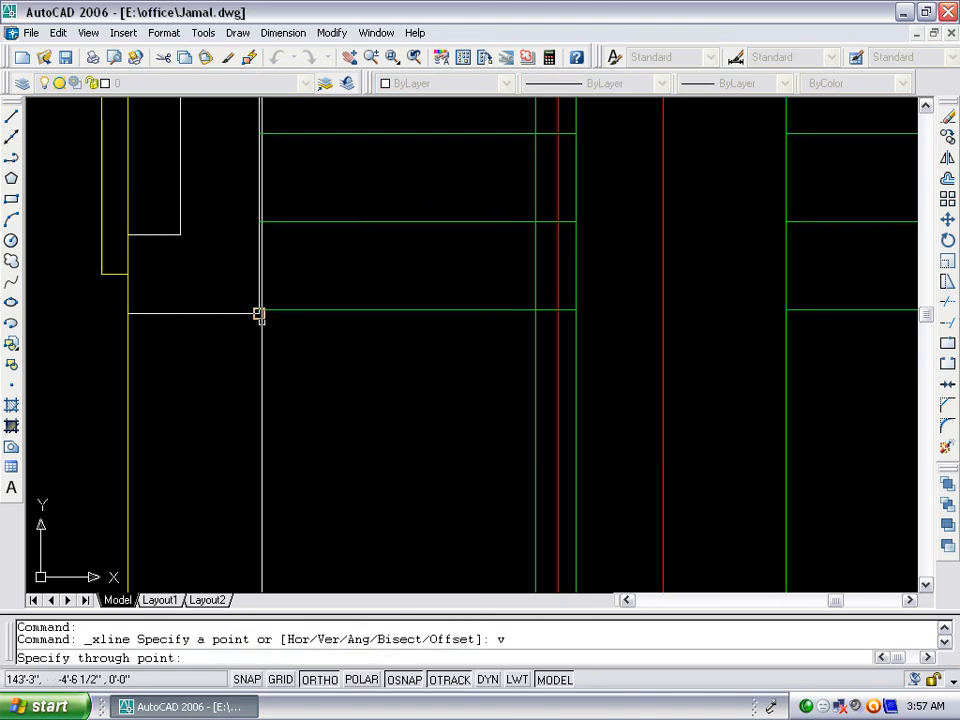
pyautogui.click(258, 314)
pyautogui.press('Return')
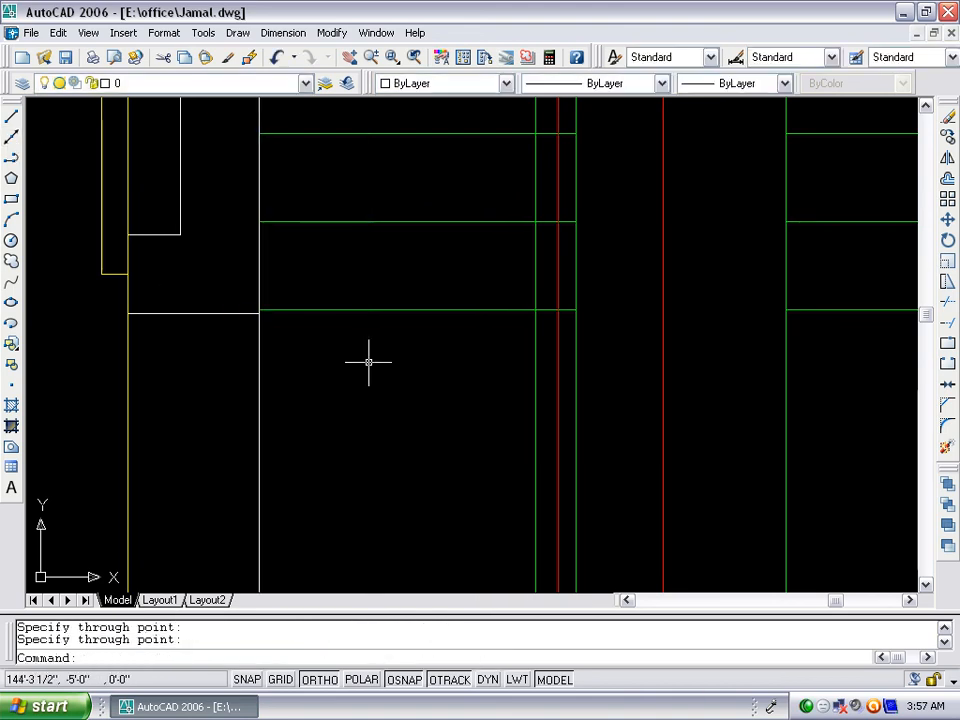
# Match the green stair tread's properties onto the construction line at the staircase's left edge
pyautogui.write('ma')
pyautogui.press('Return')
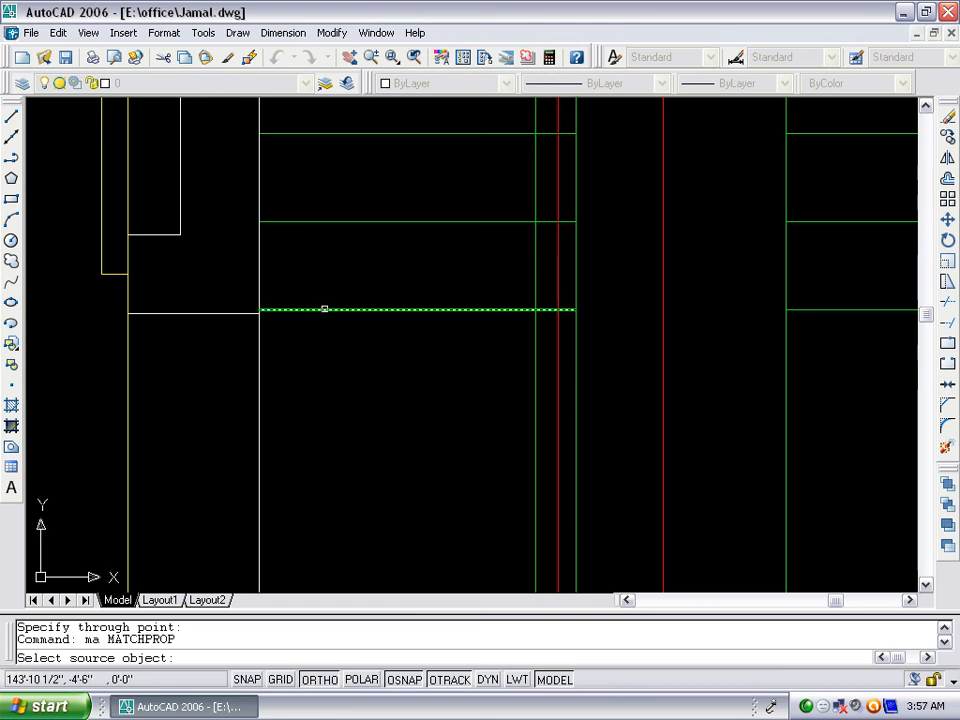
pyautogui.click(321, 310)
pyautogui.click(290, 353)
pyautogui.click(240, 392)
pyautogui.press('Return')
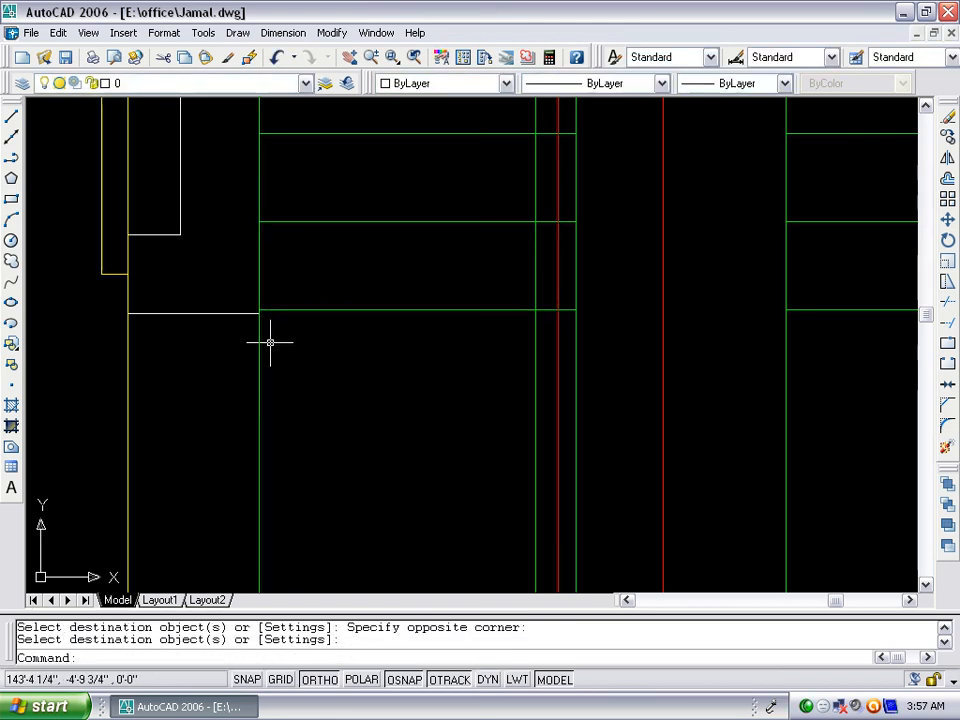
# Check the projected construction lines against the plan's front features and save the drawing
pyautogui.scroll(-3, 259, 328)
pyautogui.scroll(-6, 259, 328)
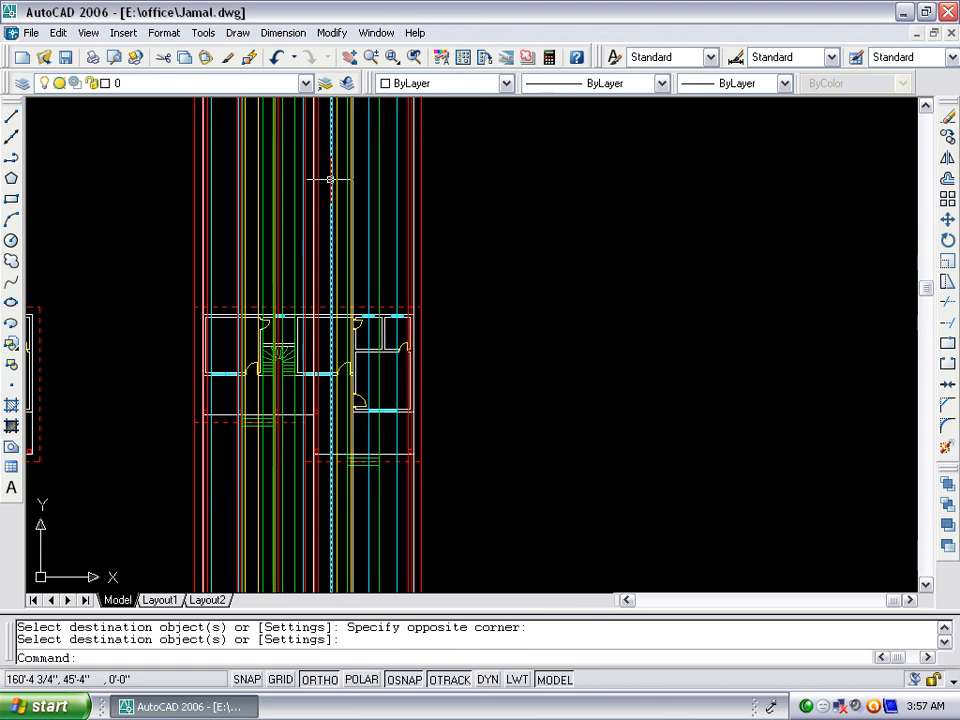
pyautogui.scroll(1, 260, 165)
pyautogui.scroll(2, 243, 188)
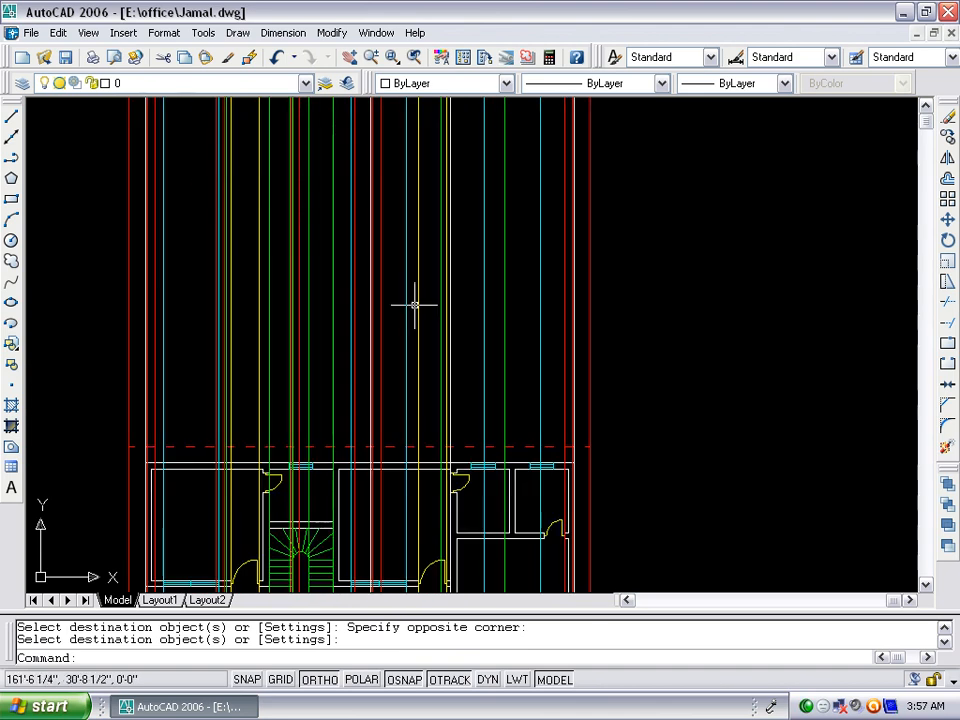
pyautogui.scroll(2, 133, 414)
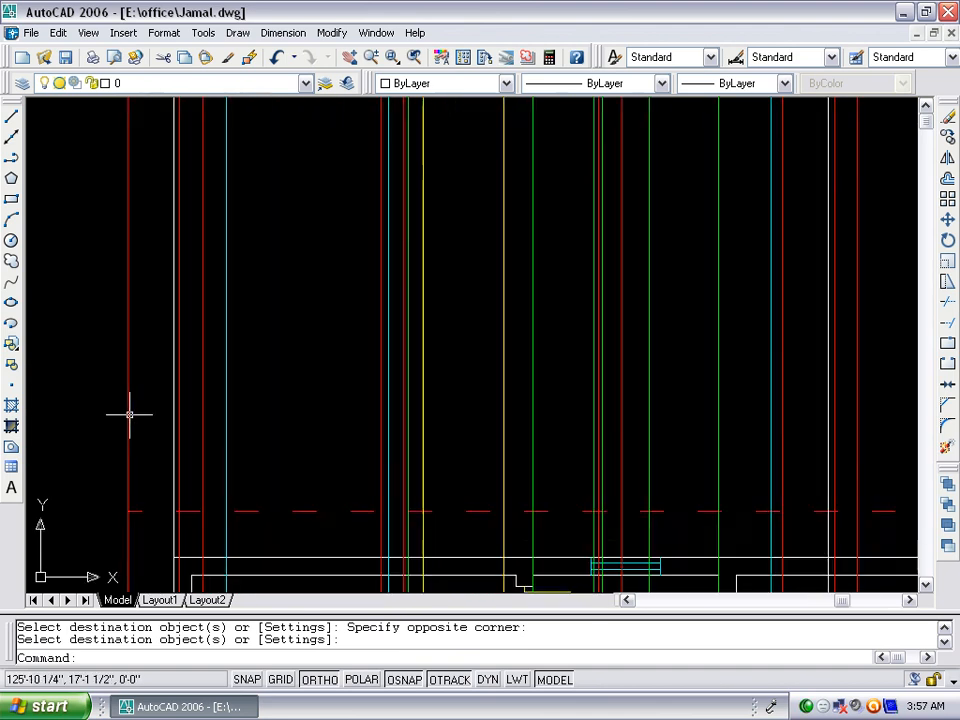
pyautogui.scroll(-4, 212, 349)
pyautogui.scroll(6, 205, 470)
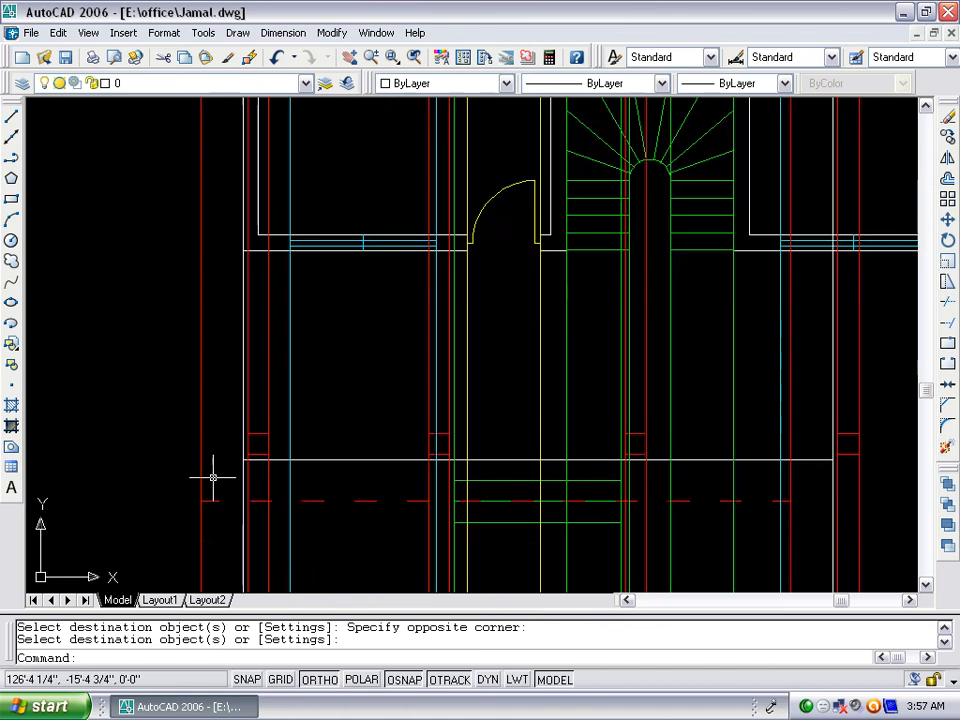
pyautogui.scroll(3, 249, 458)
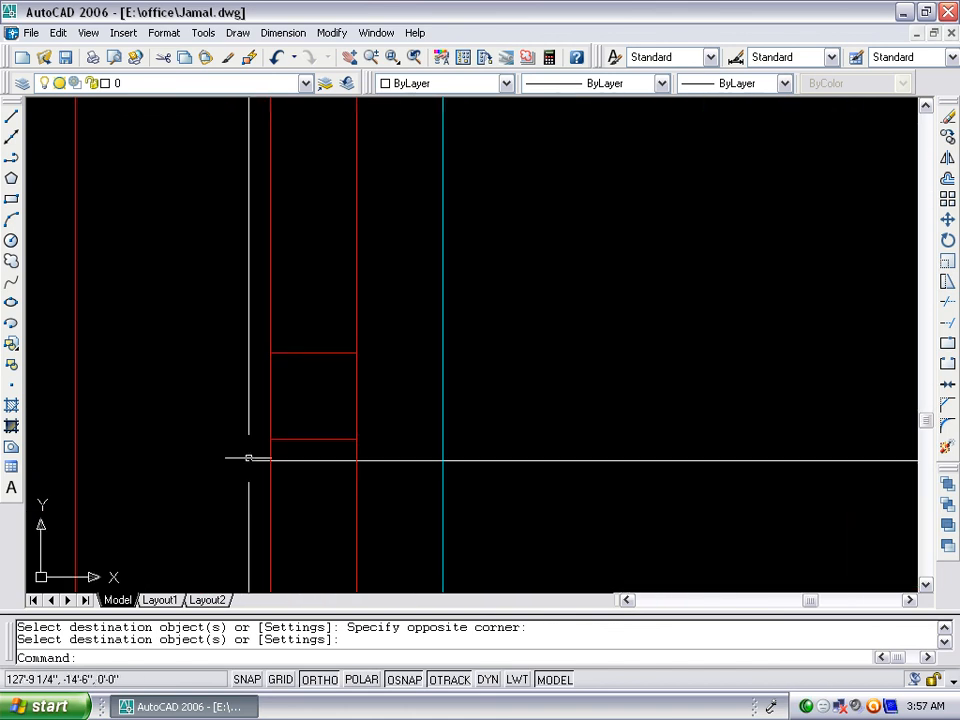
pyautogui.click(248, 458)
pyautogui.scroll(-8, 246, 457)
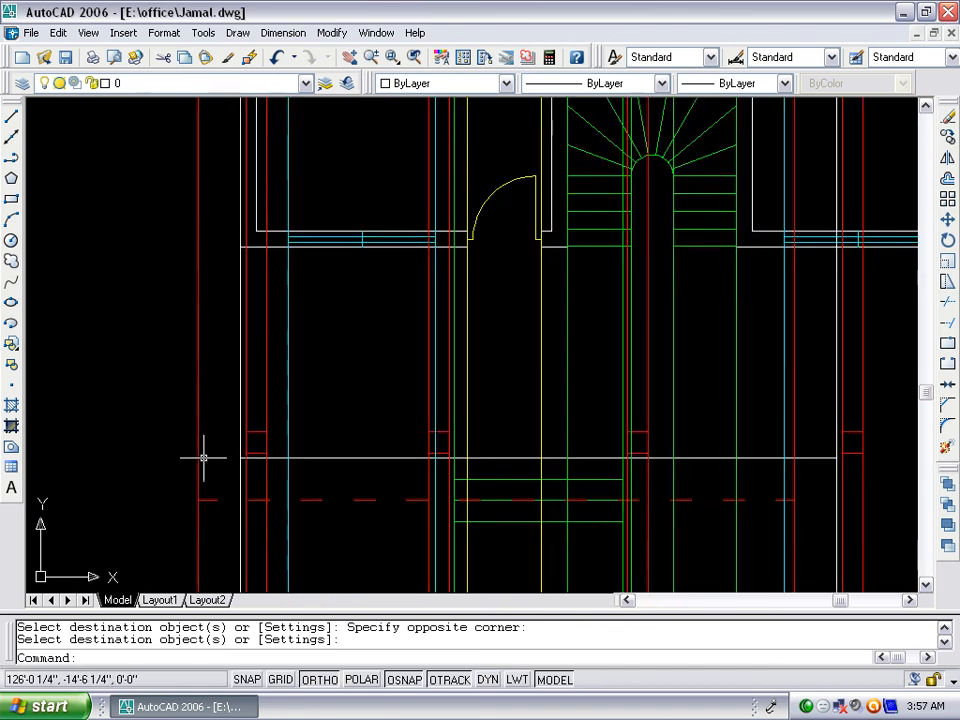
pyautogui.scroll(5, 164, 221)
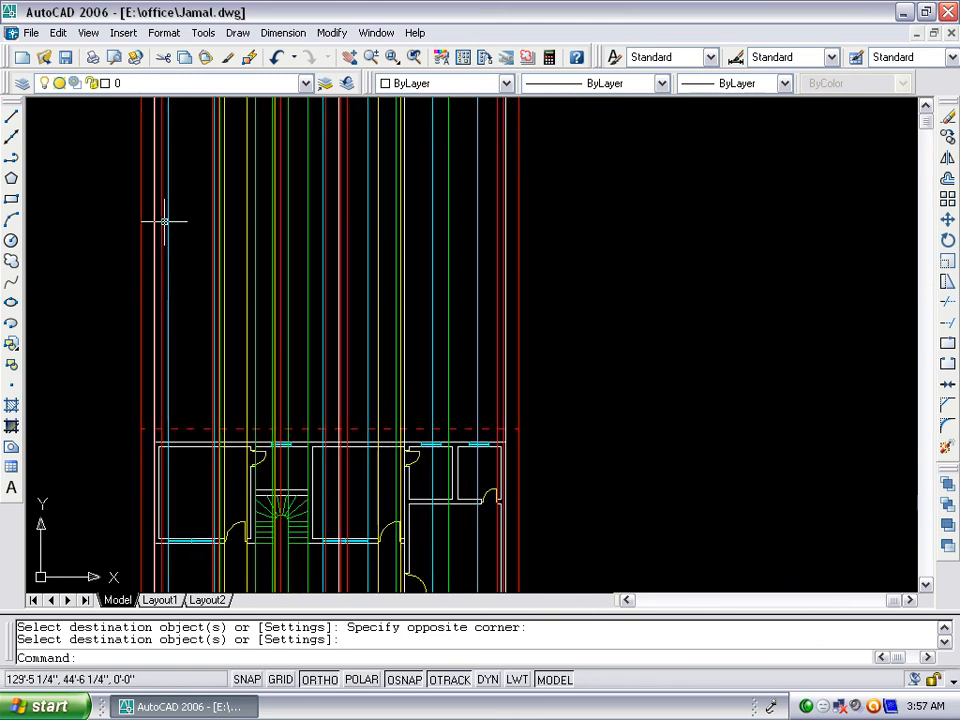
pyautogui.click(66, 60)
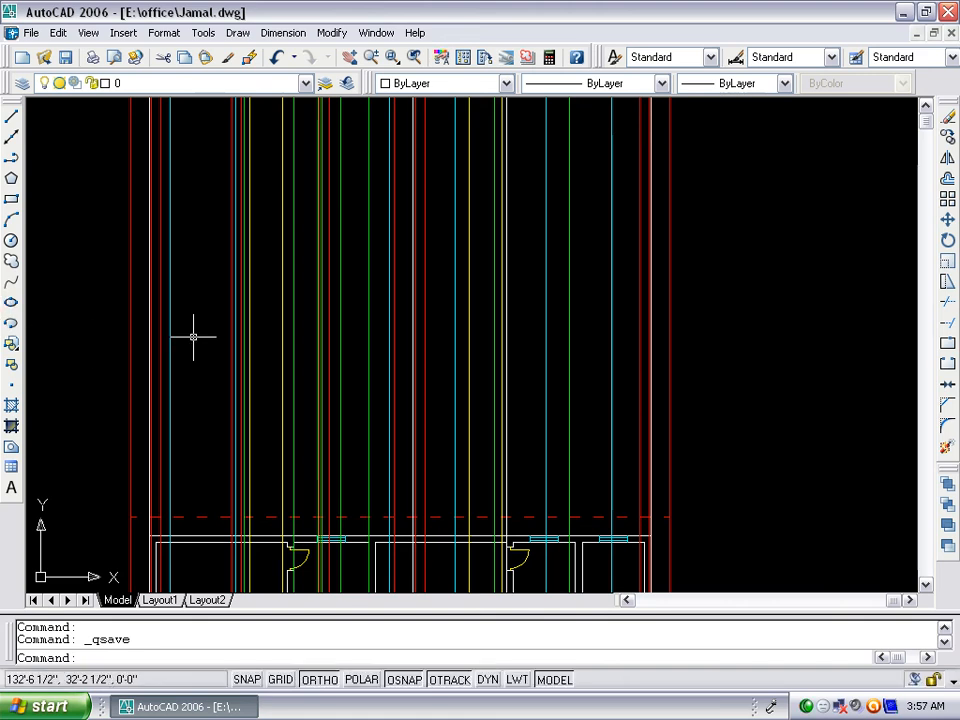
# Draw a horizontal ground line above the plan, crossing all vertical construction lines and extending past both outermost ones
pyautogui.scroll(-3, 196, 345)
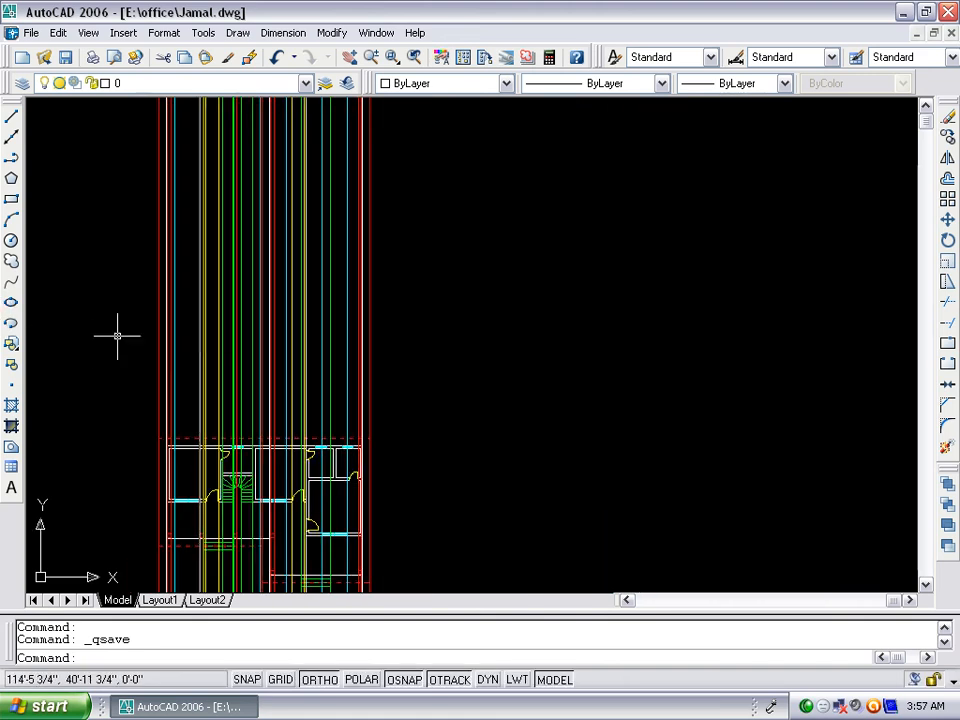
pyautogui.scroll(2, 116, 334)
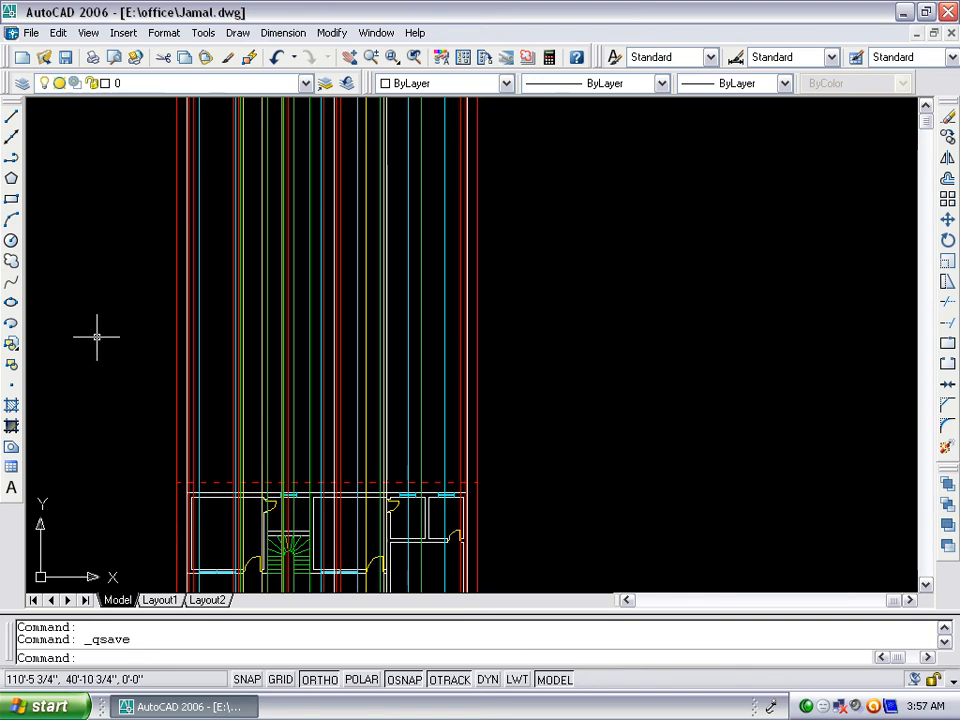
pyautogui.scroll(4, 85, 337)
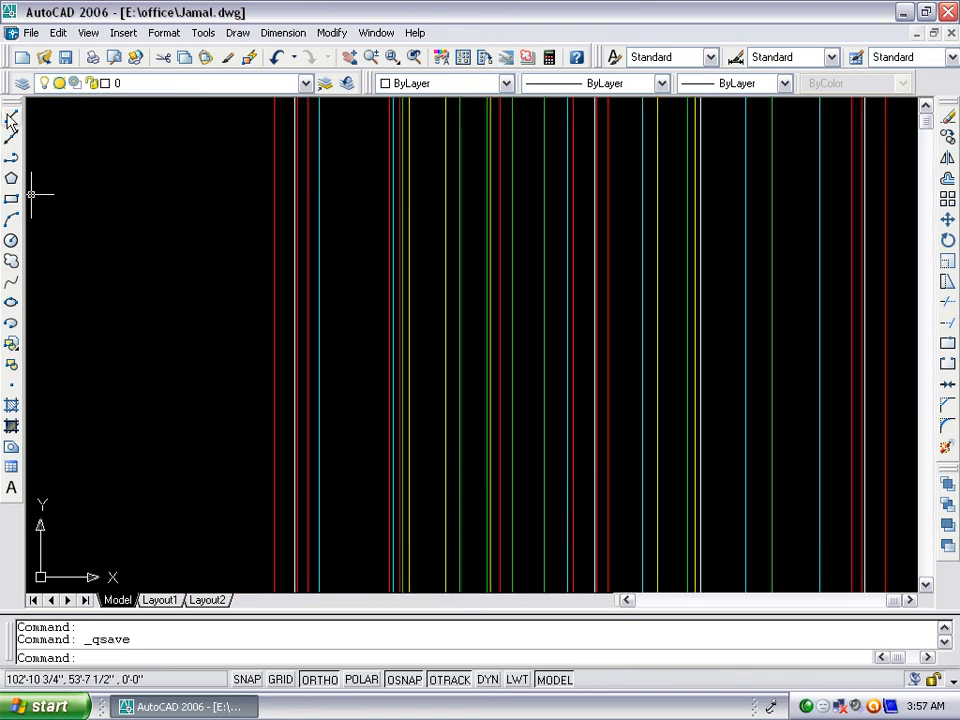
pyautogui.click(11, 118)
pyautogui.scroll(-1, 43, 279)
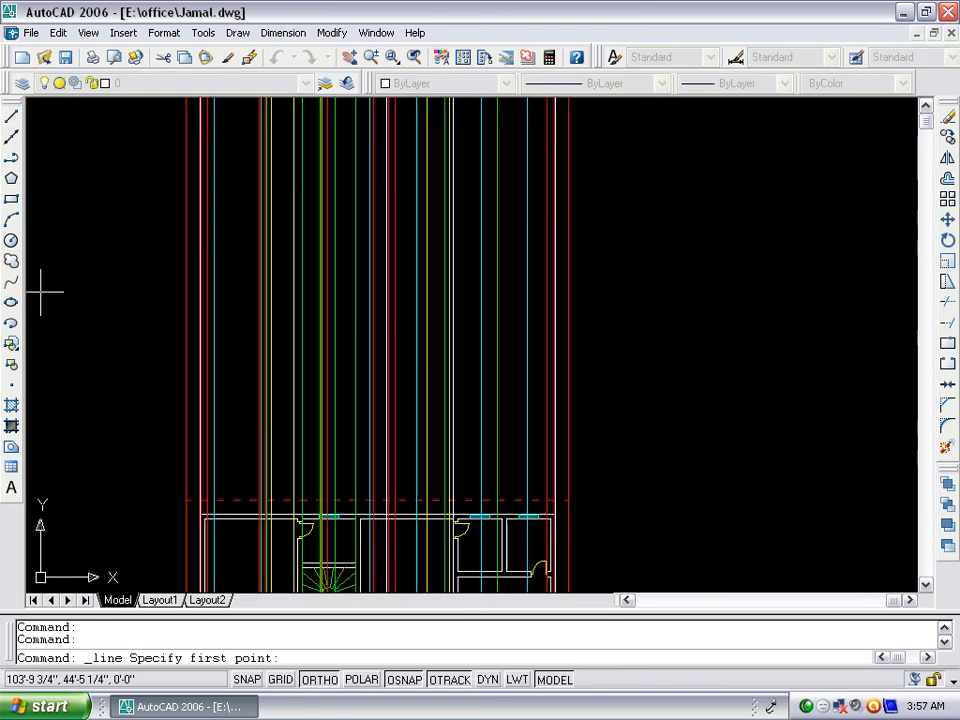
pyautogui.click(137, 379)
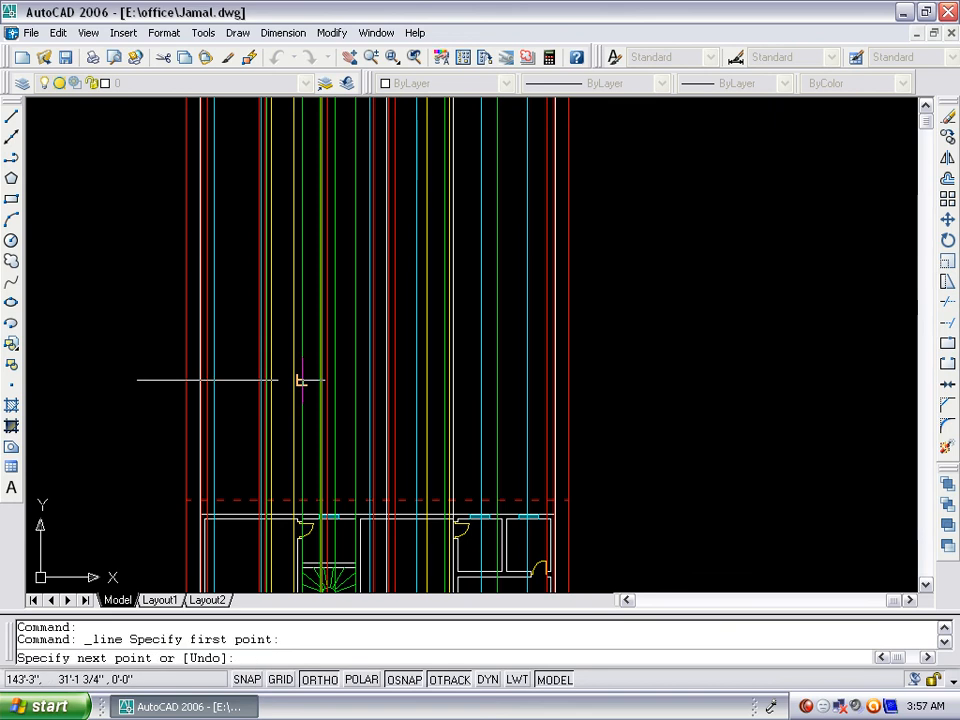
pyautogui.click(634, 379)
pyautogui.press('Return')
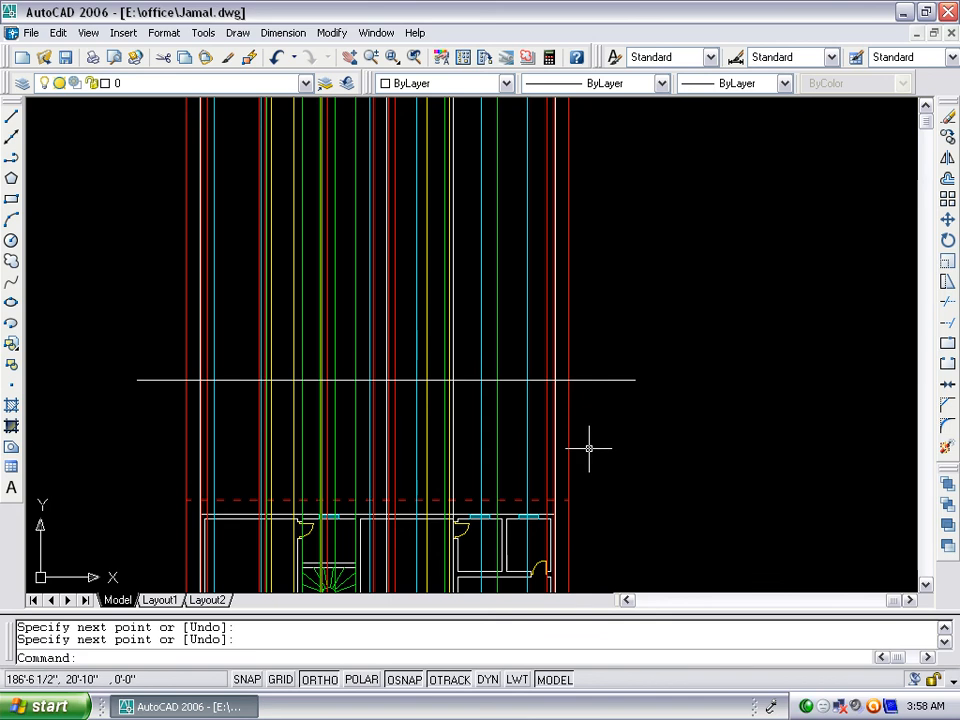
# Trim all vertical construction lines below the horizontal ground line, using that line as the cutting edge
pyautogui.write('tr')
pyautogui.press('Return')
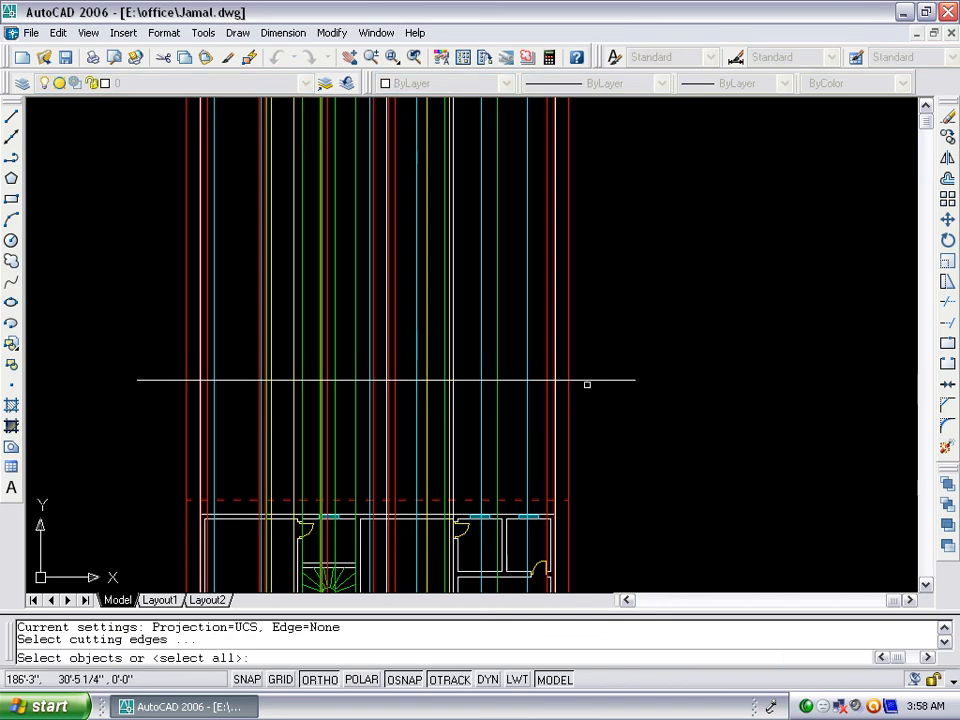
pyautogui.click(587, 384)
pyautogui.click(589, 381)
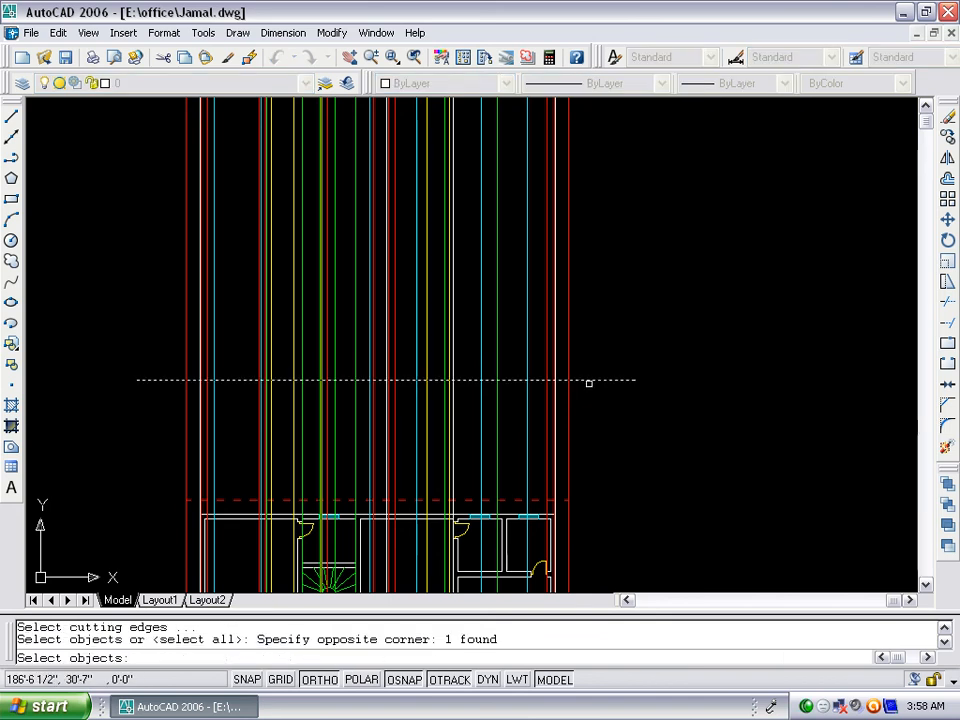
pyautogui.press('Return')
pyautogui.click(591, 399)
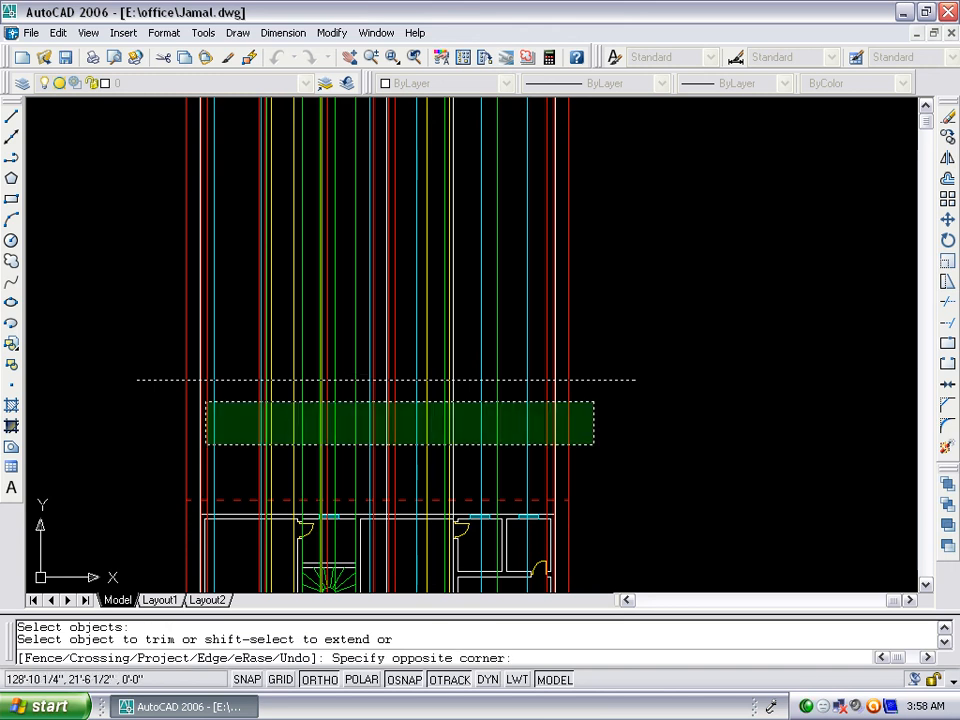
pyautogui.click(158, 443)
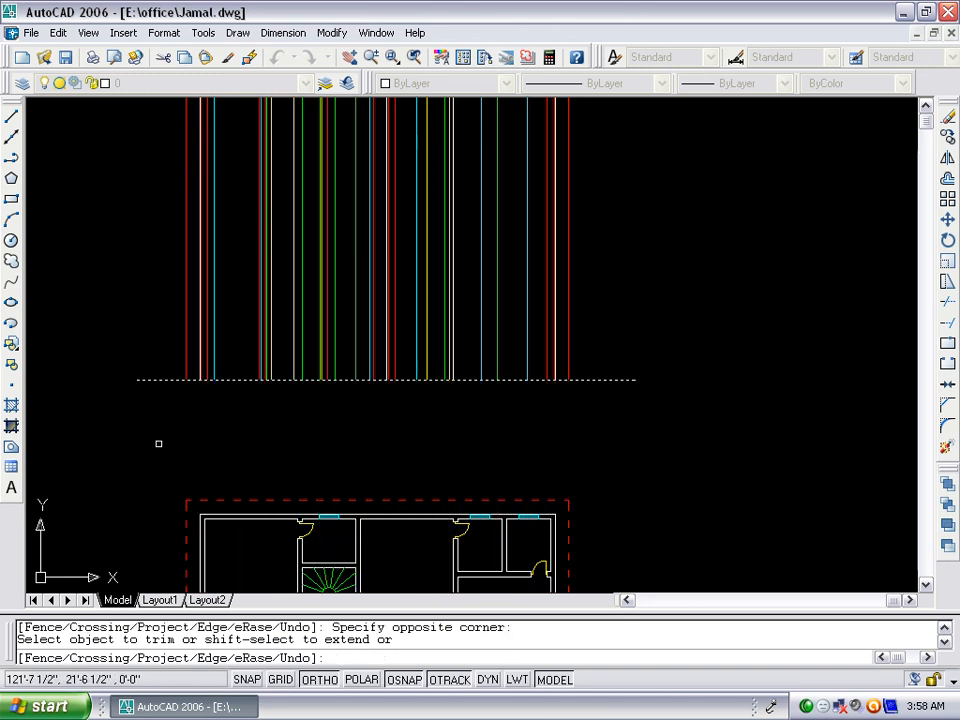
pyautogui.press('Return')
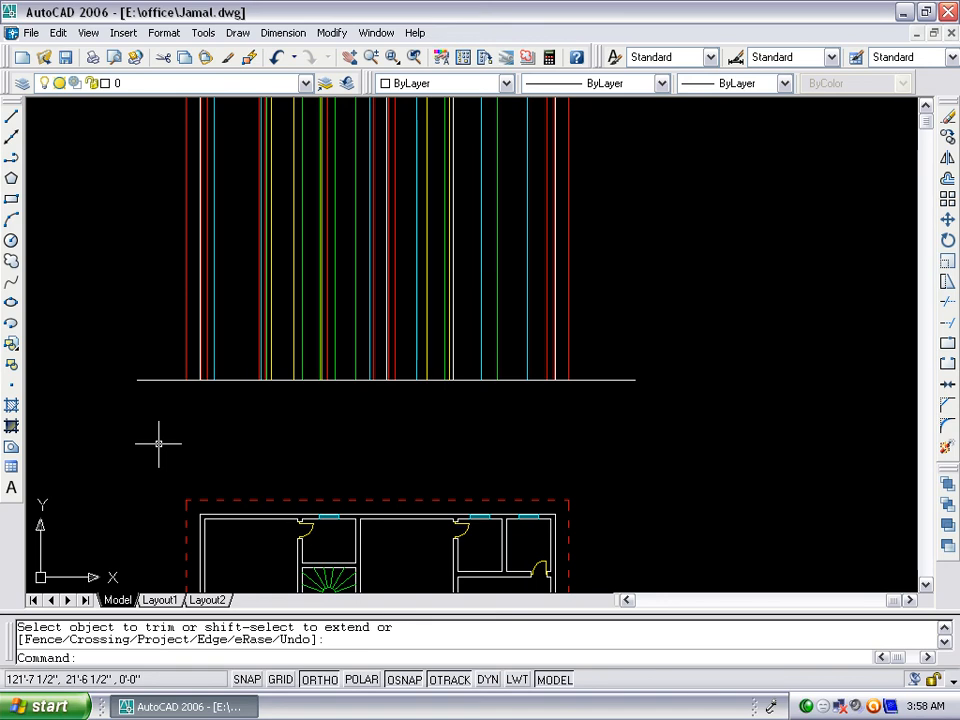
# Offset the horizontal ground line 2' upward
pyautogui.scroll(-4, 212, 443)
pyautogui.scroll(3, 188, 378)
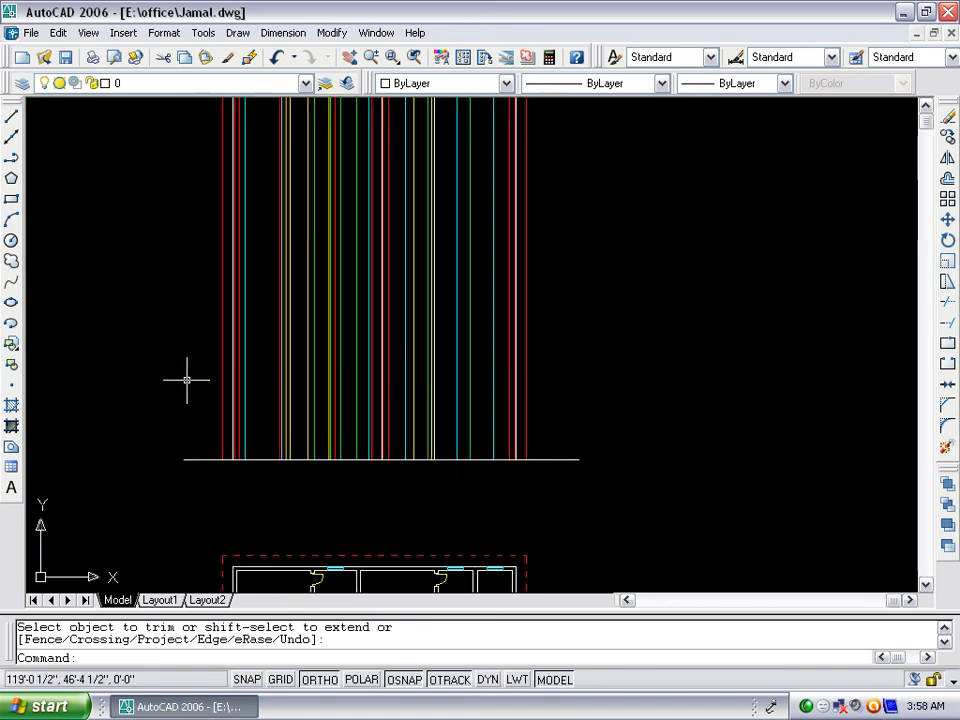
pyautogui.scroll(3, 281, 450)
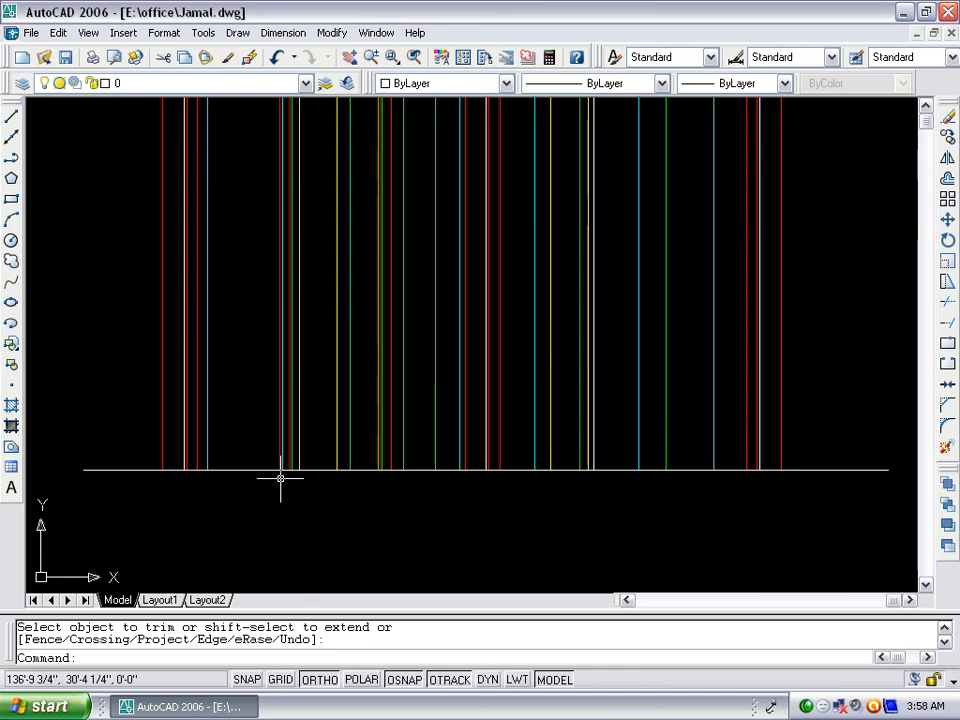
pyautogui.write('o')
pyautogui.press('Return')
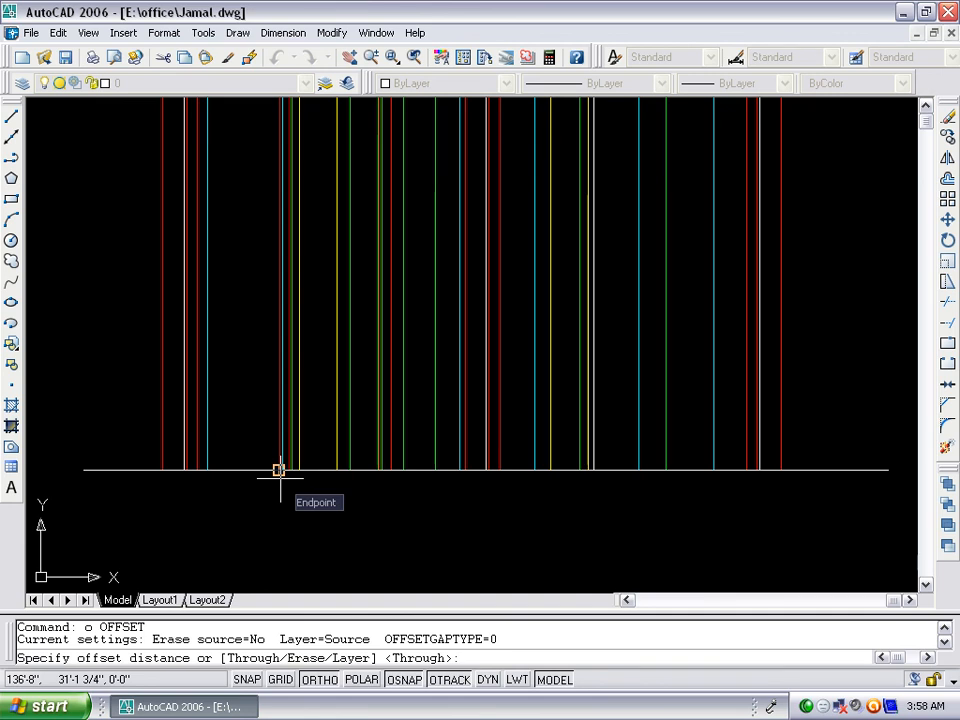
pyautogui.write('2')
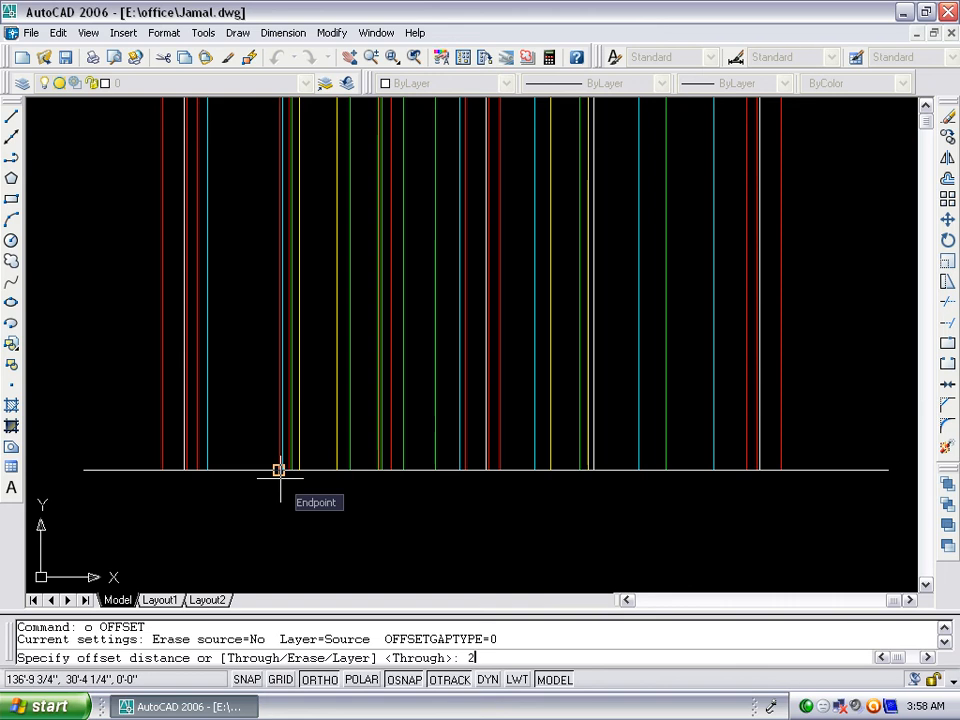
pyautogui.press('Return')
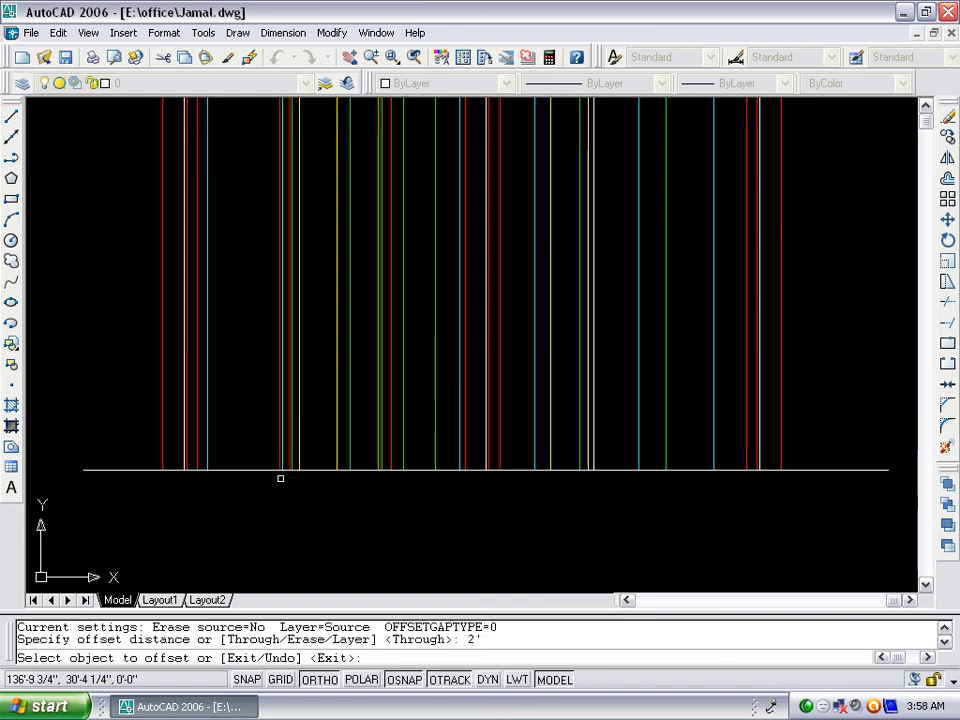
pyautogui.click(126, 469)
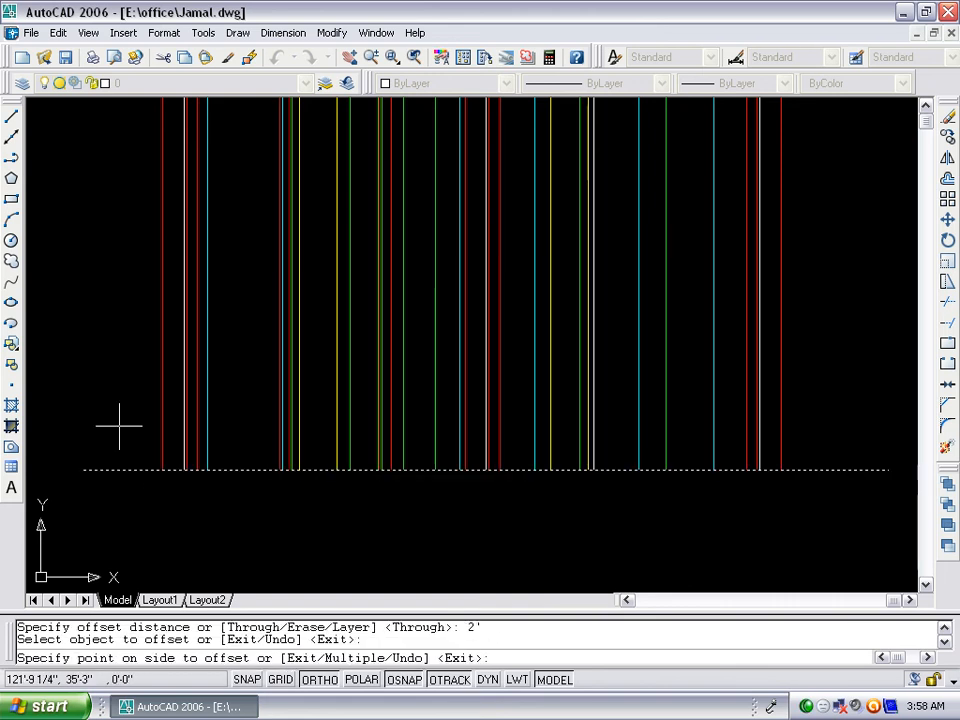
pyautogui.click(119, 427)
pyautogui.press('Return')
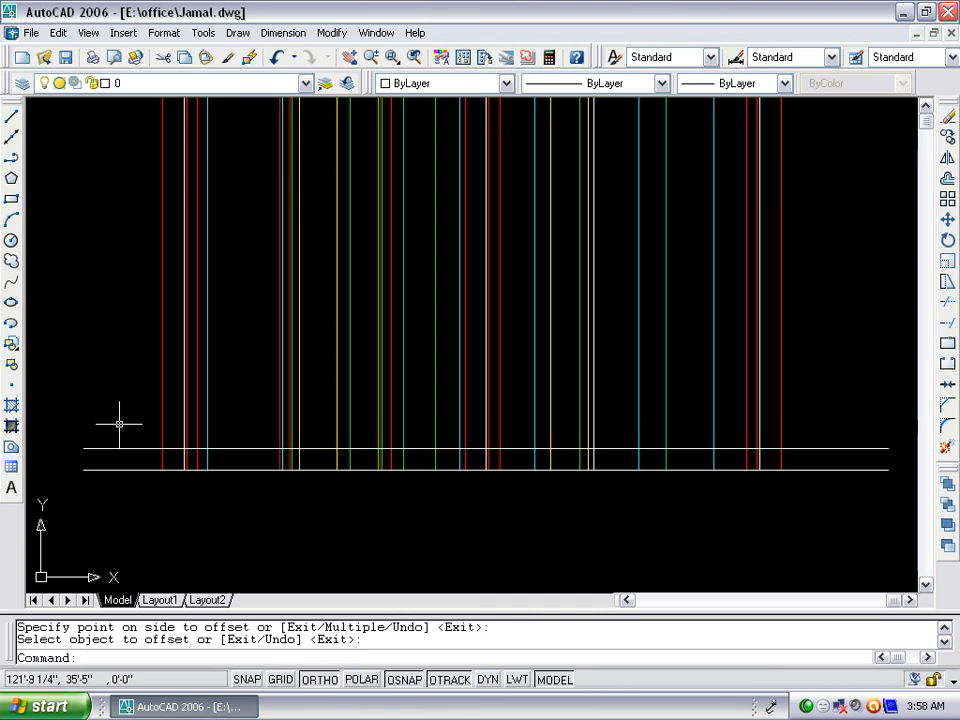
# Offset the 2' level line 11' upward to mark the top of the wall
pyautogui.press('Return')
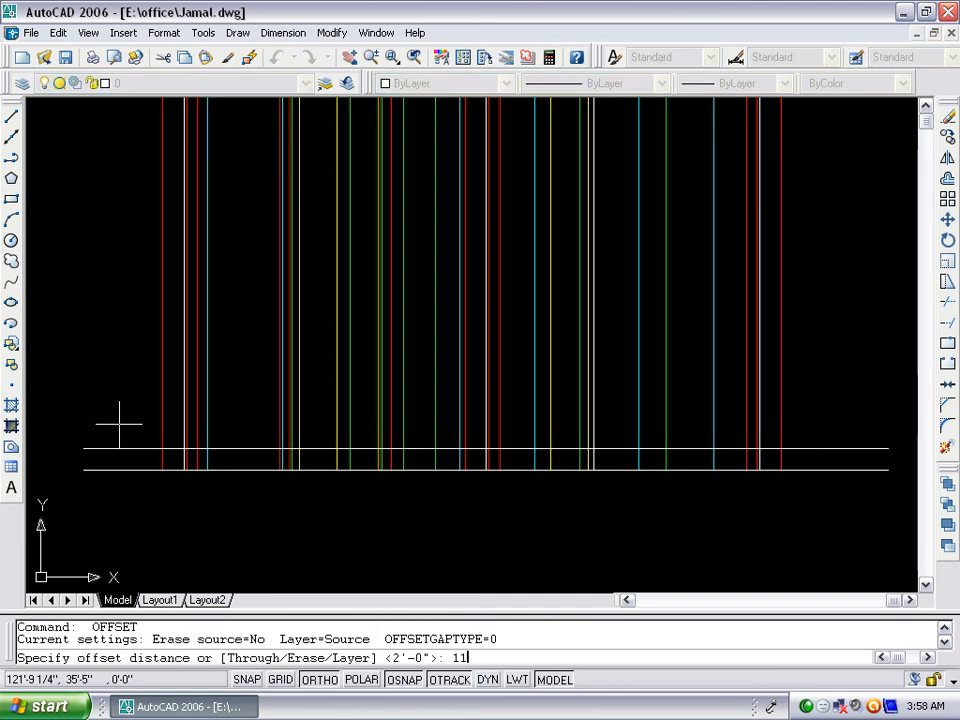
pyautogui.write("11'")
pyautogui.press('Return')
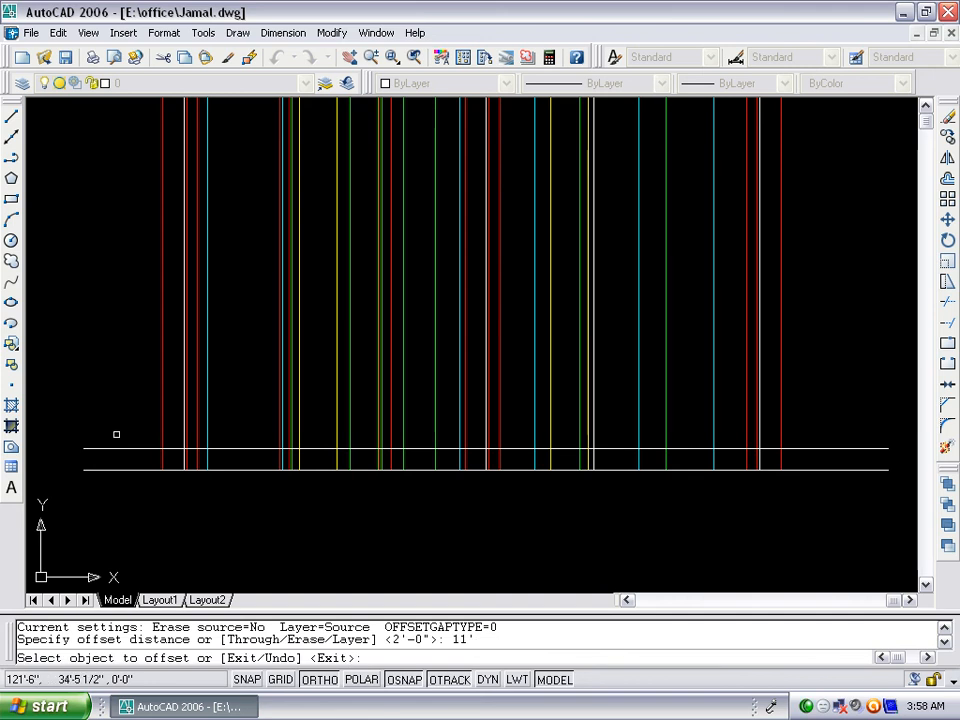
pyautogui.click(100, 447)
pyautogui.click(106, 380)
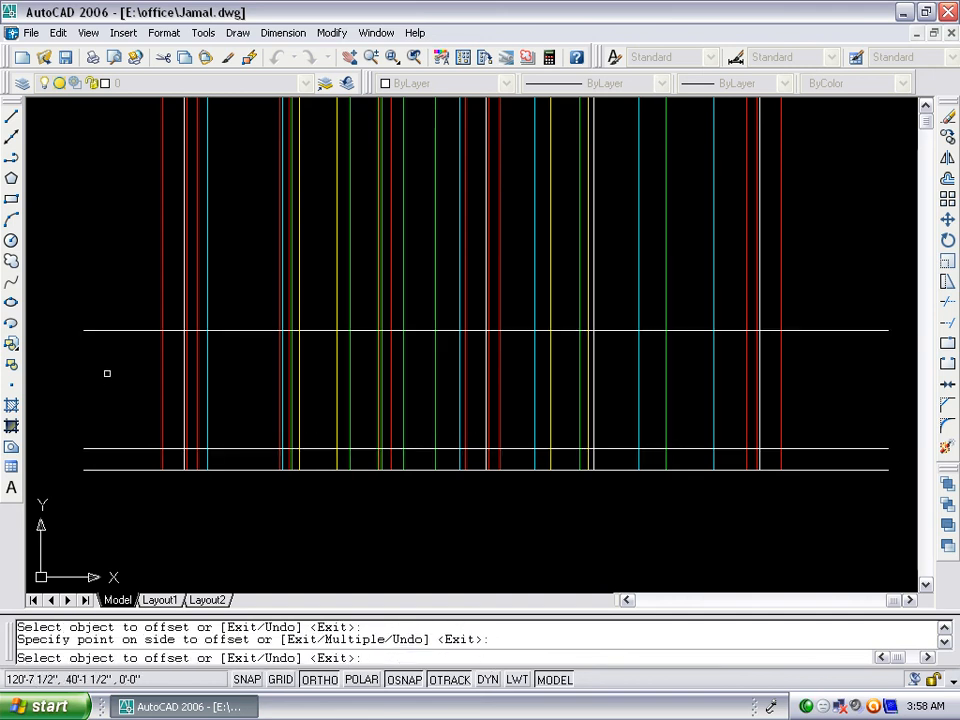
pyautogui.press('Return')
# Offset the topmost horizontal line 2' upward to form the roof band
pyautogui.press('Return')
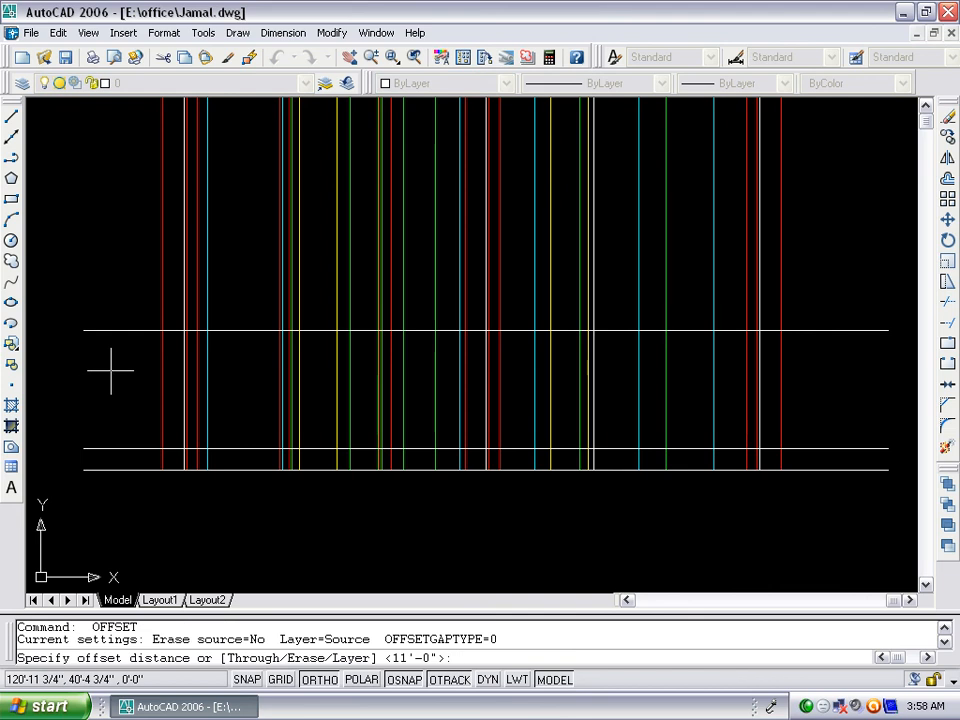
pyautogui.write("2'")
pyautogui.press('Return')
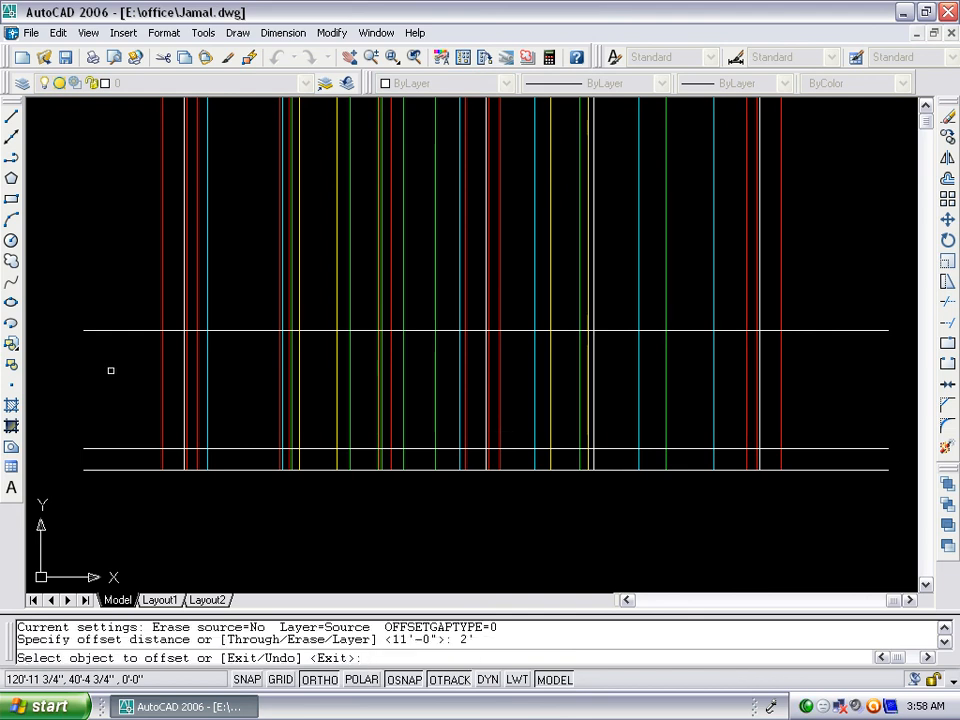
pyautogui.click(129, 330)
pyautogui.click(109, 270)
pyautogui.press('Return')
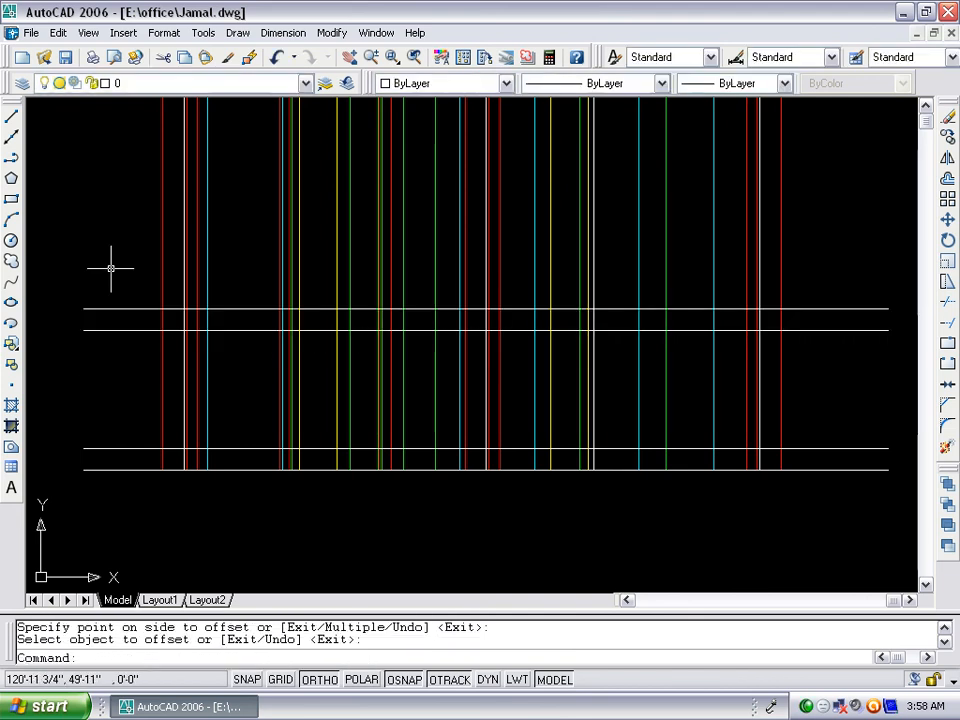
# Trim all vertical construction lines above the topmost horizontal line, using every object as a cutting edge
pyautogui.write('tr')
pyautogui.press('Return')
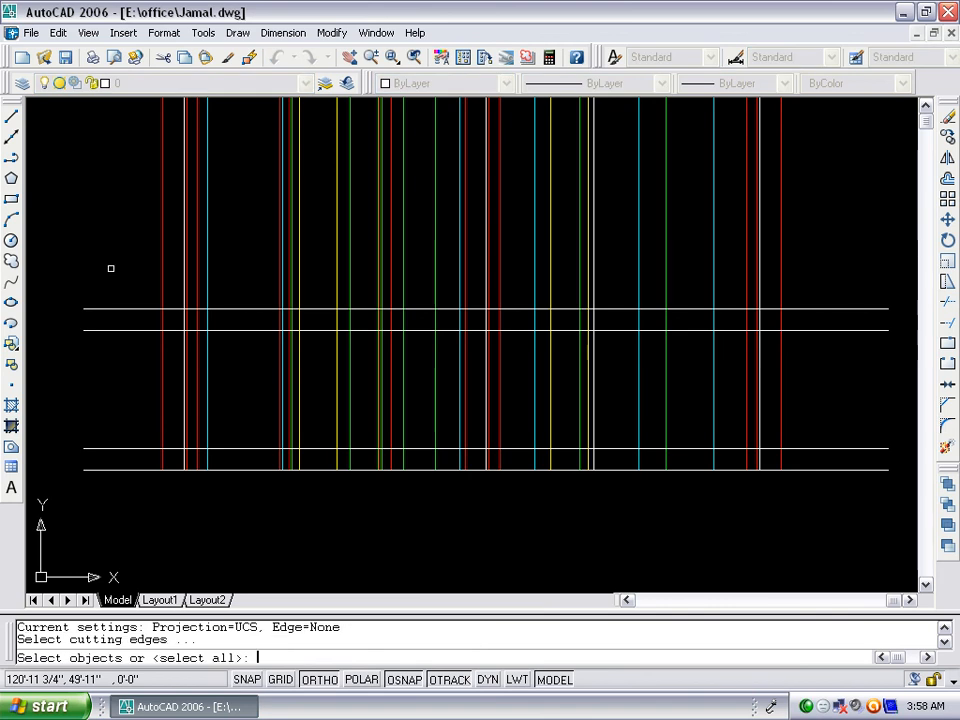
pyautogui.press('Return')
pyautogui.click(828, 164)
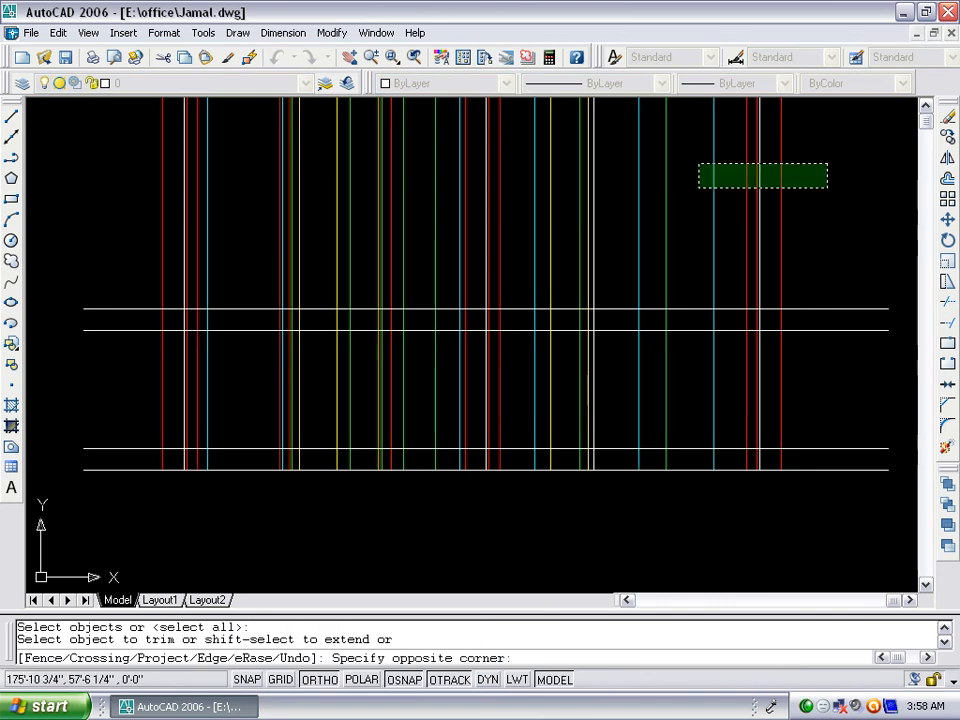
pyautogui.click(181, 238)
pyautogui.click(178, 166)
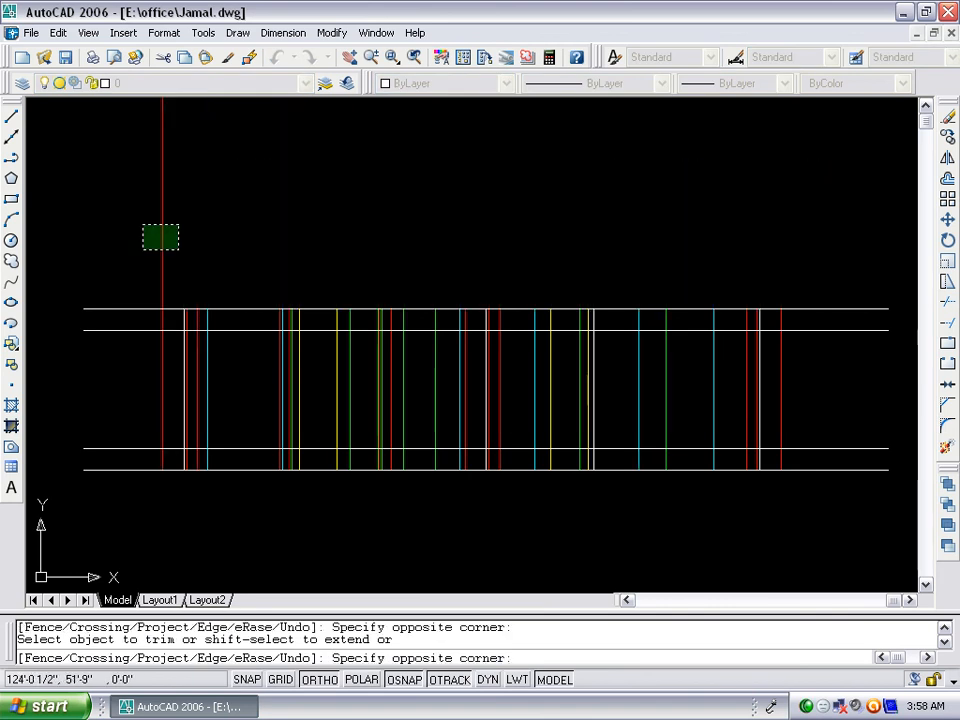
pyautogui.click(145, 193)
# Trim the overhanging ends of all four horizontal lines back to the outermost red vertical lines on both sides
pyautogui.click(150, 242)
pyautogui.click(85, 346)
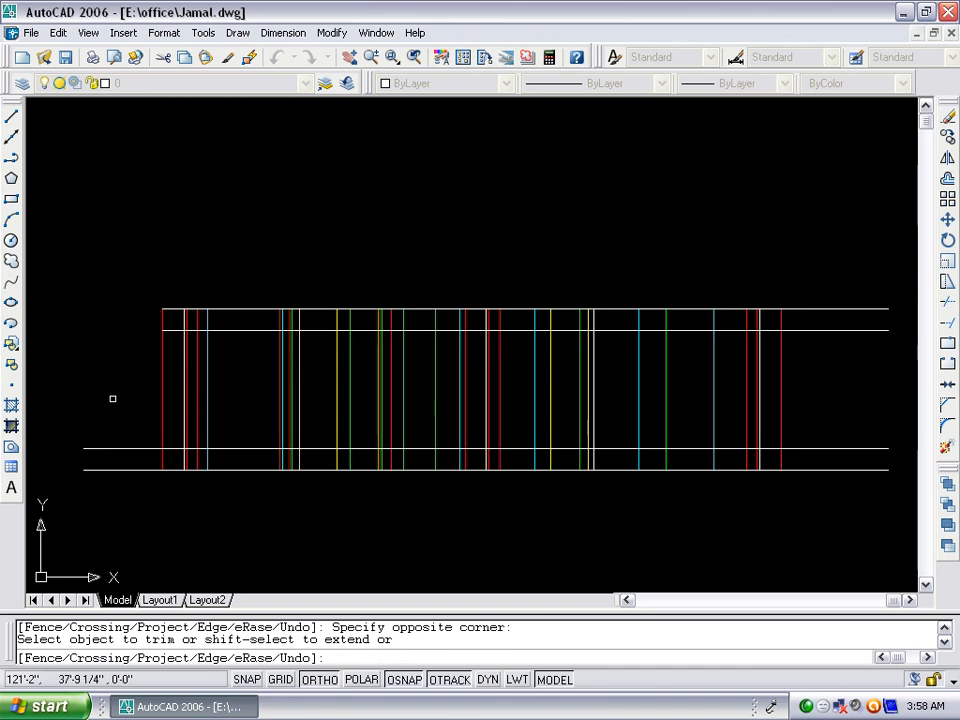
pyautogui.click(126, 410)
pyautogui.click(112, 482)
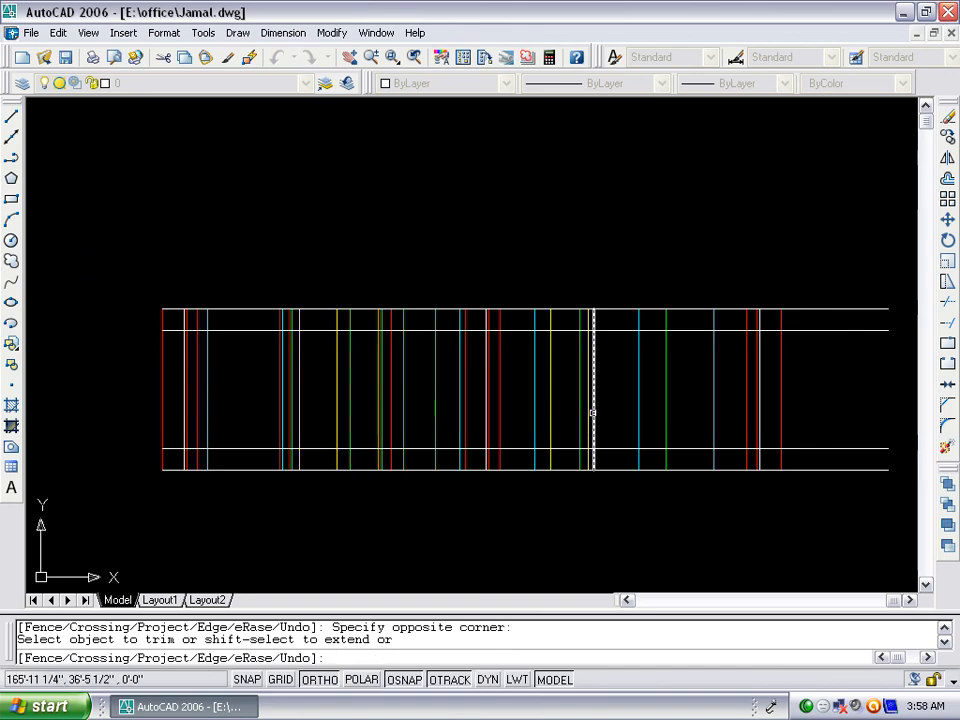
pyautogui.click(861, 263)
pyautogui.click(824, 510)
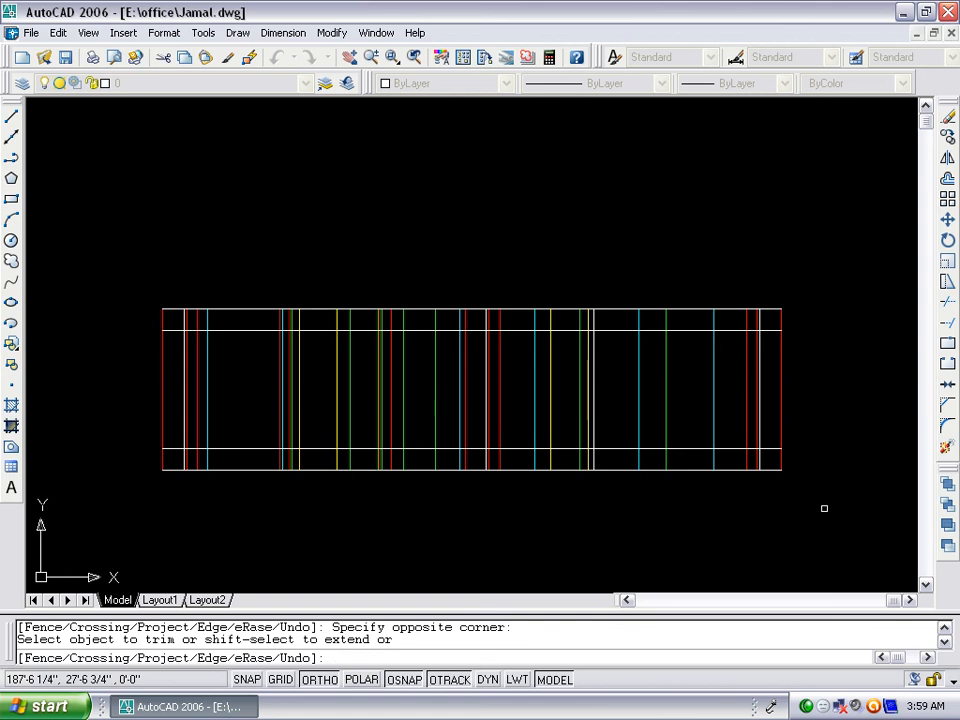
# Trim the outermost red lines below the roof band and the two lower horizontals beyond the outer white wall lines on both sides
pyautogui.click(833, 359)
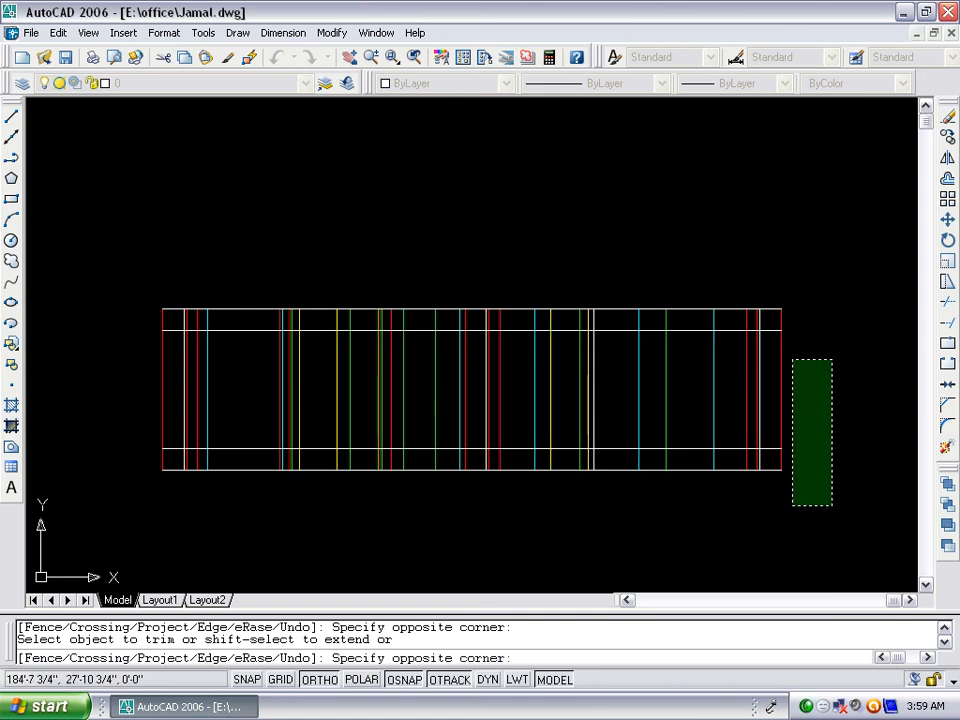
pyautogui.click(783, 511)
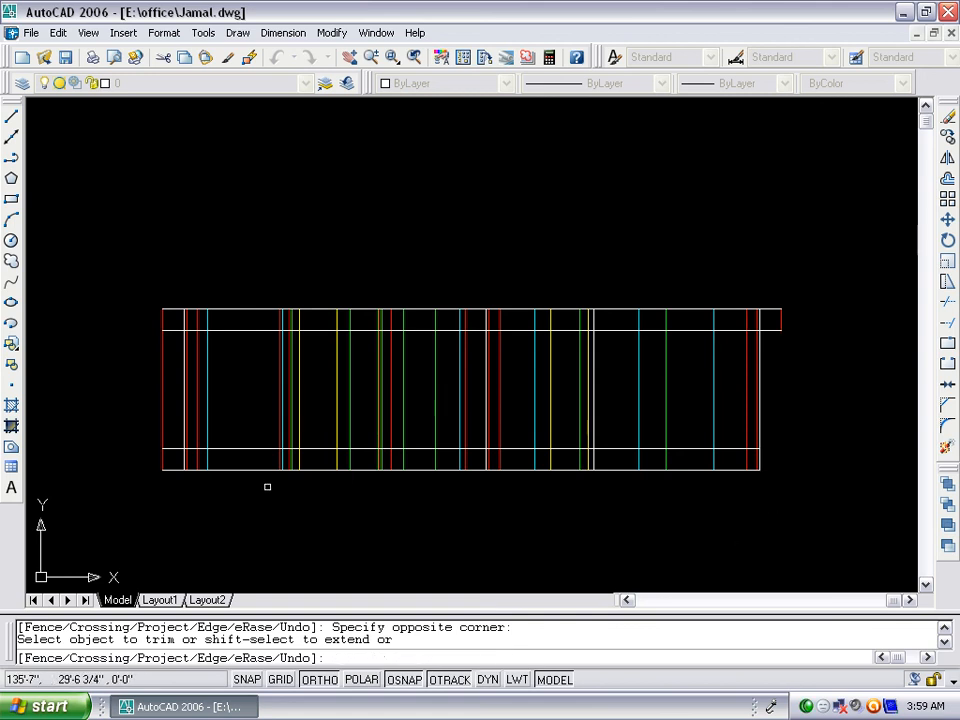
pyautogui.click(124, 407)
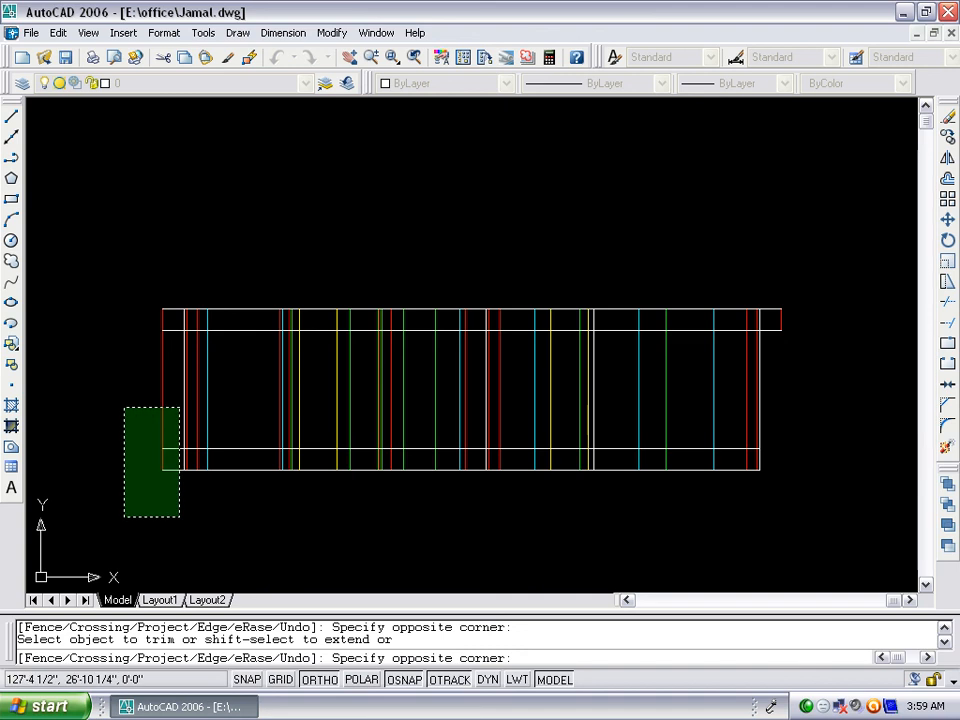
pyautogui.click(179, 516)
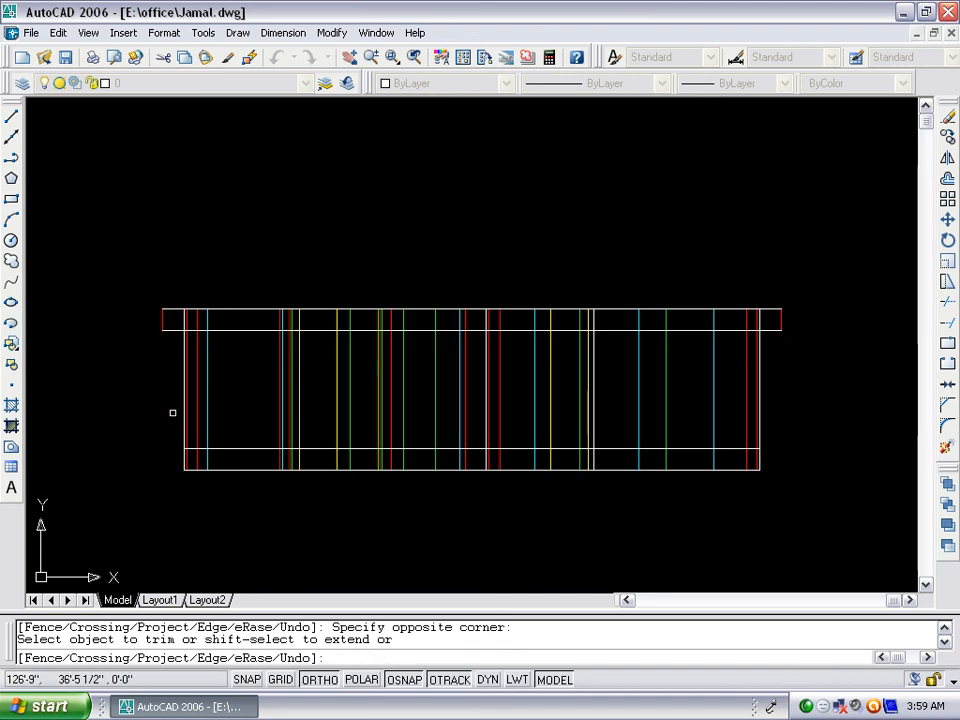
# Try trimming all vertical lines inside the roof band at once and undo that trim
pyautogui.scroll(2, 700, 318)
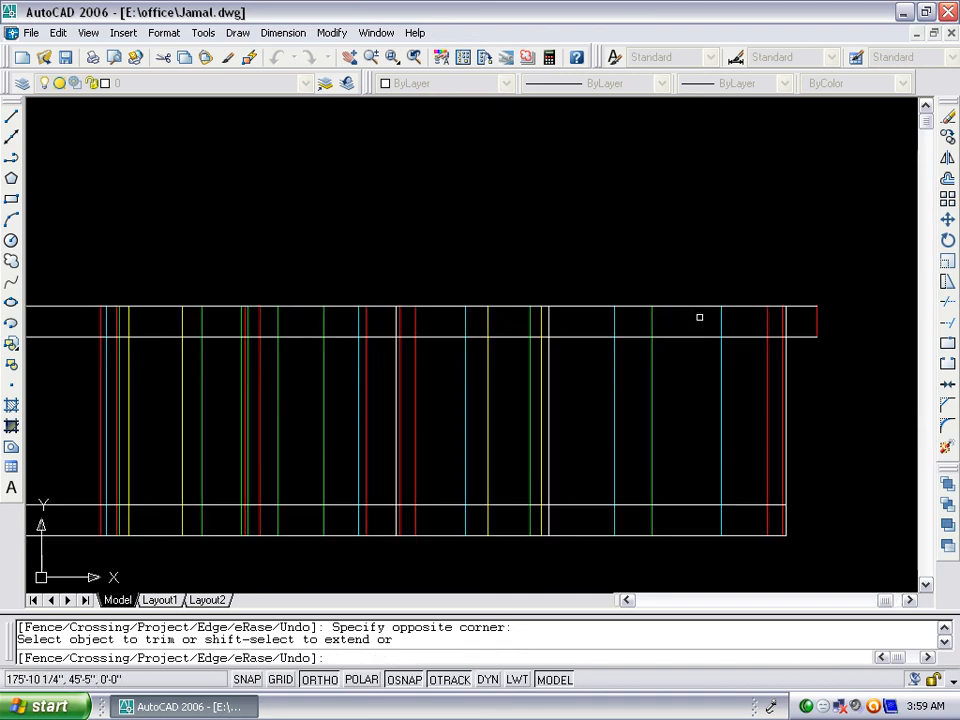
pyautogui.scroll(-2, 750, 326)
pyautogui.scroll(2, 500, 310)
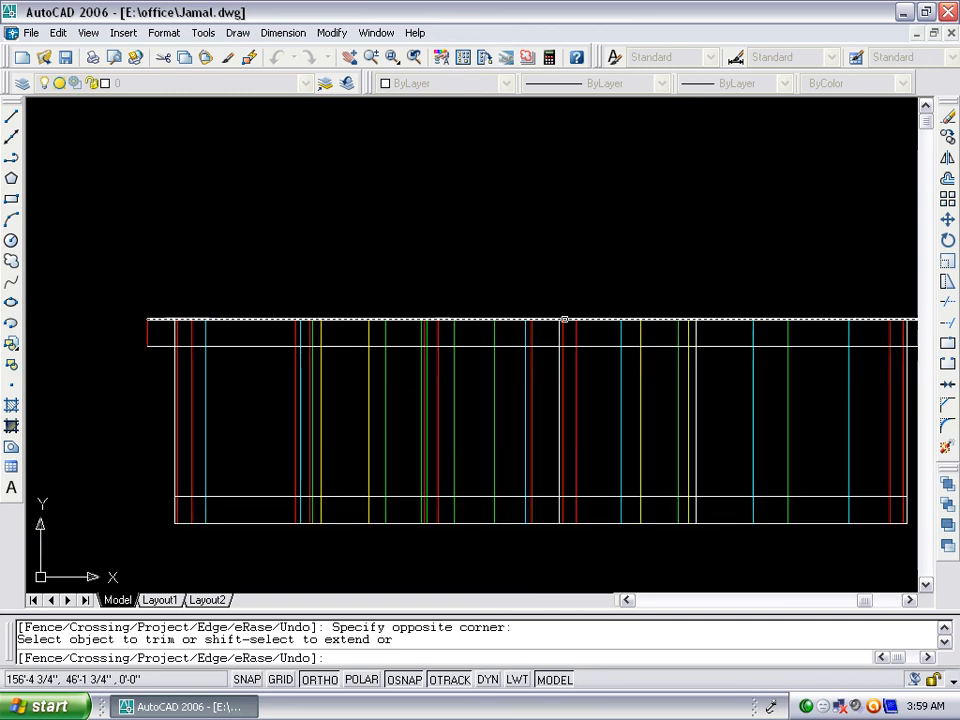
pyautogui.scroll(-2, 522, 330)
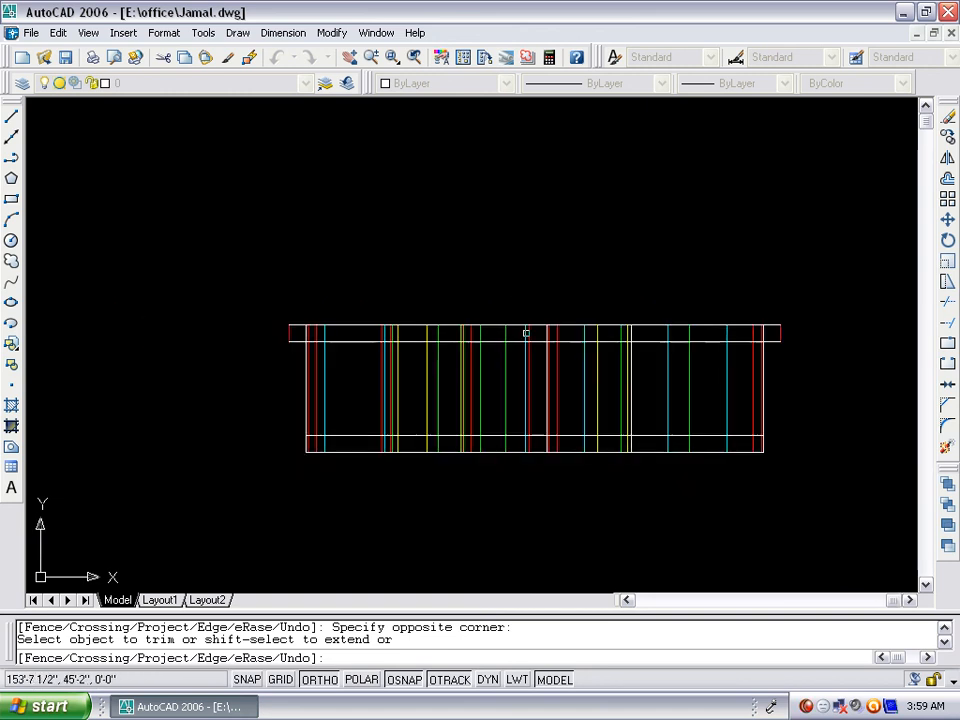
pyautogui.click(766, 332)
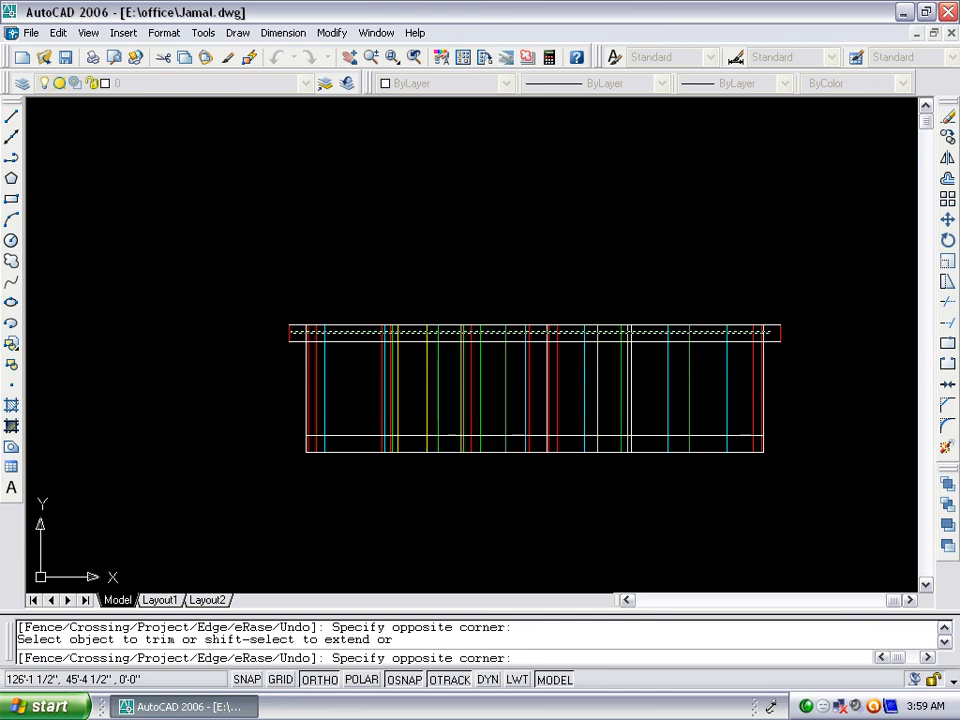
pyautogui.click(291, 331)
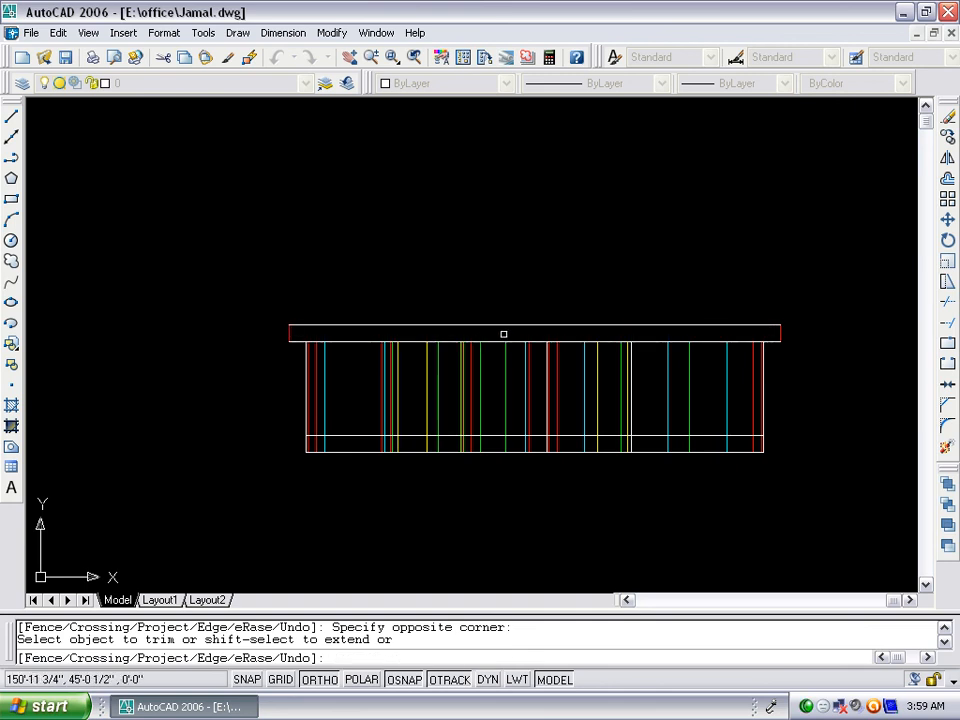
pyautogui.hotkey('ctrl', 'z')
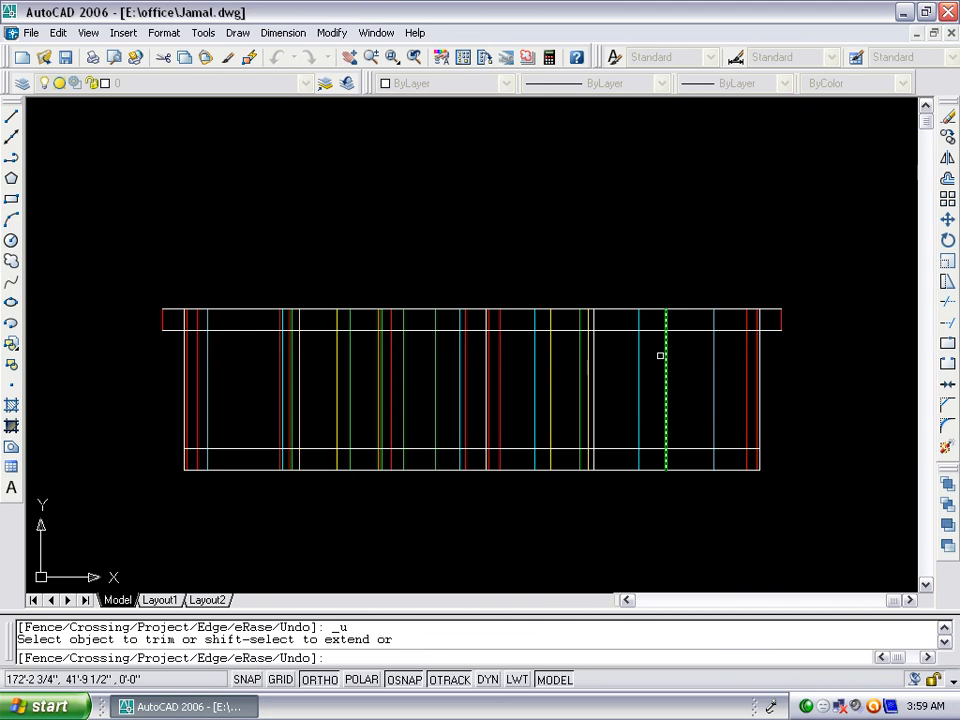
# Trim the vertical lines inside the roof band, keeping its red end lines and the red roof-offset line near the middle
pyautogui.scroll(2, 610, 436)
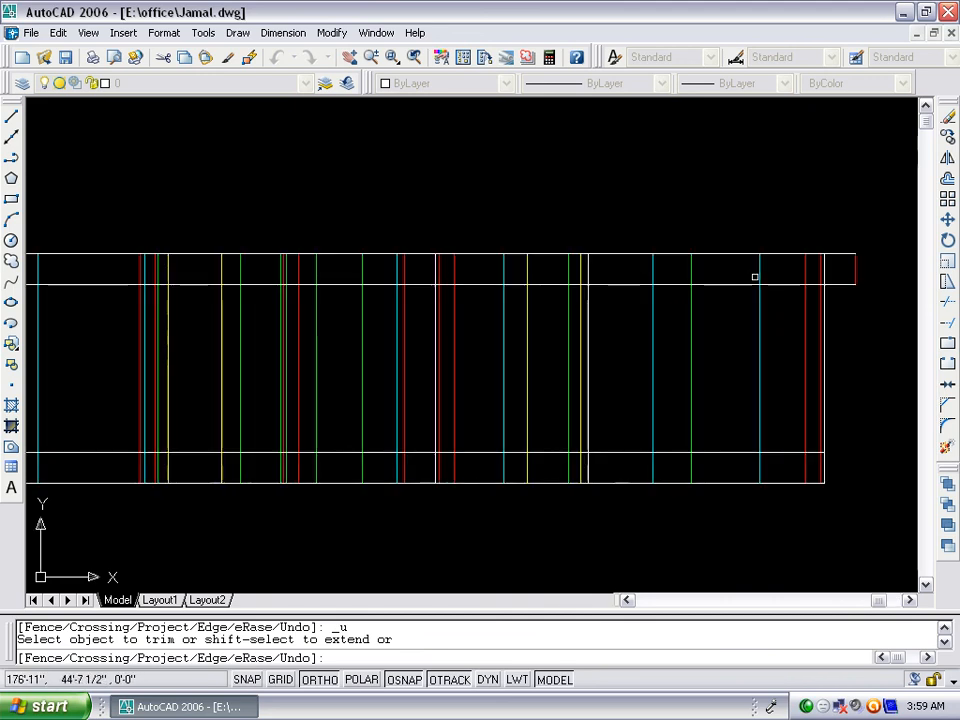
pyautogui.click(839, 267)
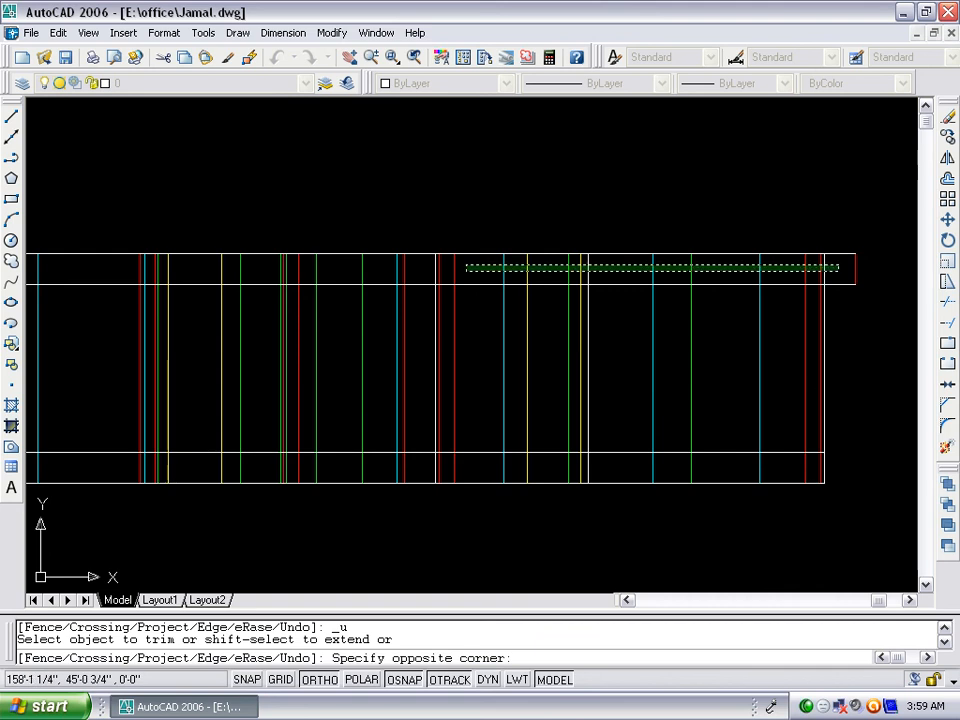
pyautogui.click(418, 268)
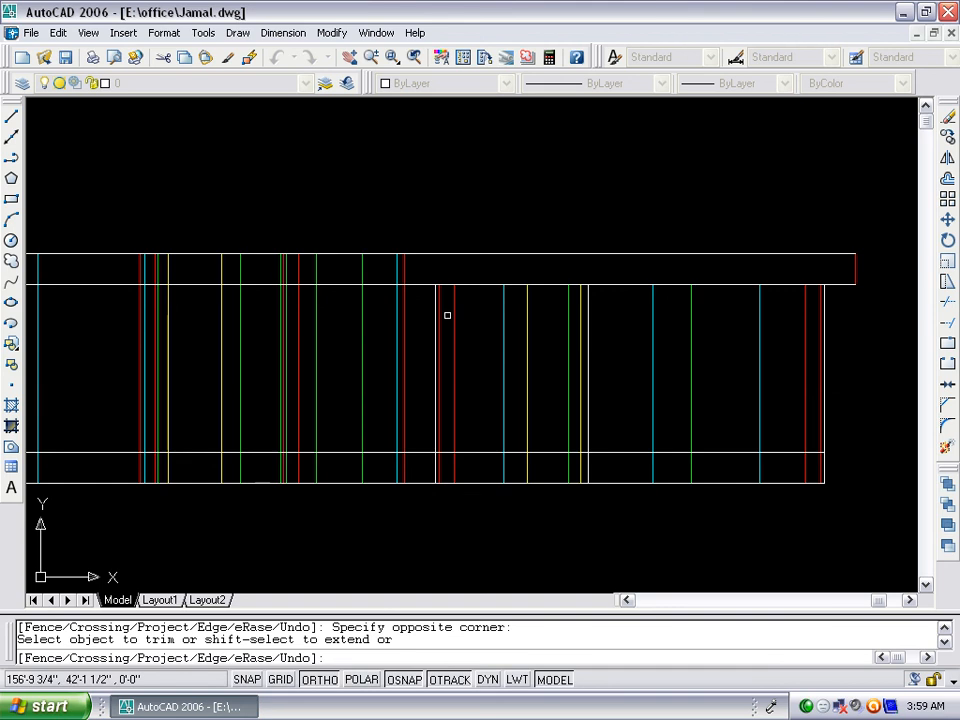
pyautogui.scroll(-2, 454, 326)
pyautogui.scroll(3, 354, 280)
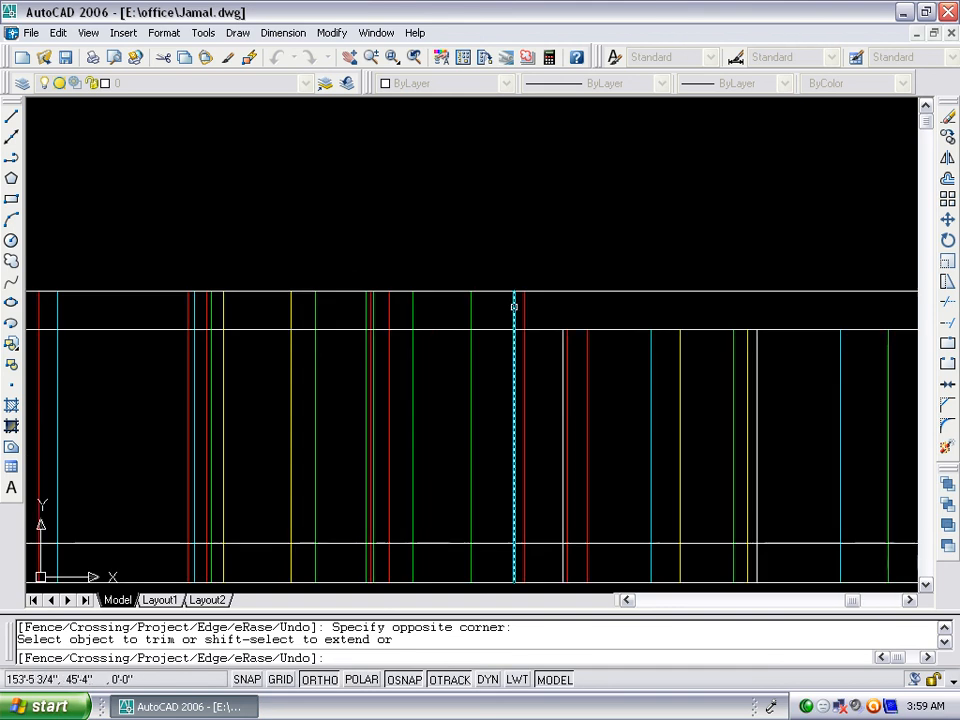
pyautogui.doubleClick(514, 305)
pyautogui.scroll(-1, 486, 310)
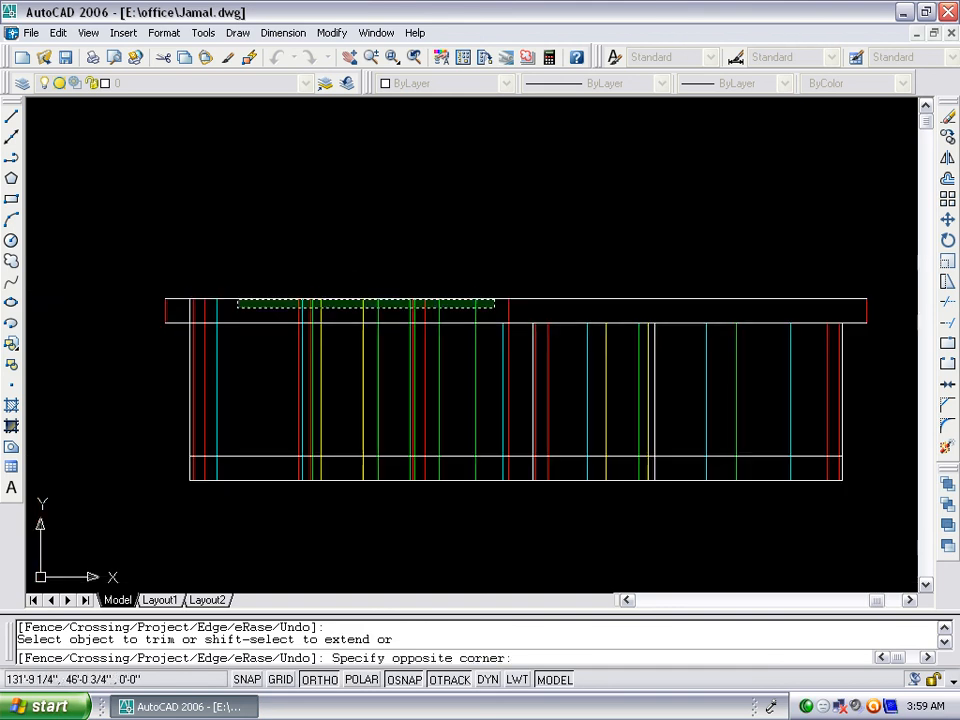
pyautogui.click(178, 312)
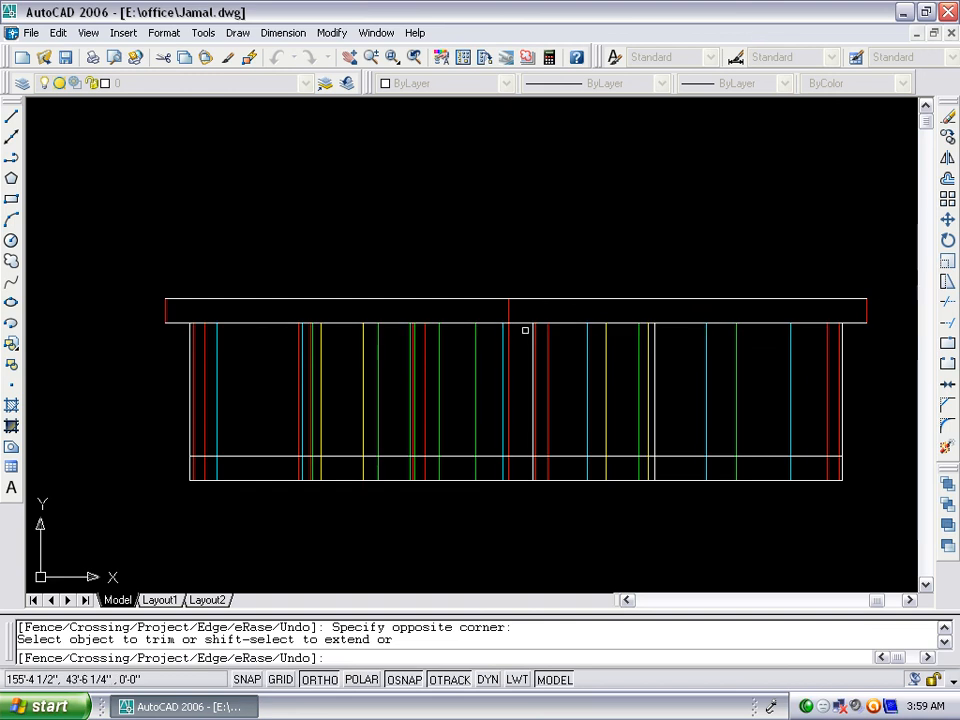
# Trim the vertical lines inside the plinth band between the right outer wall line and the white line near the middle, keeping both white lines
pyautogui.scroll(-4, 430, 238)
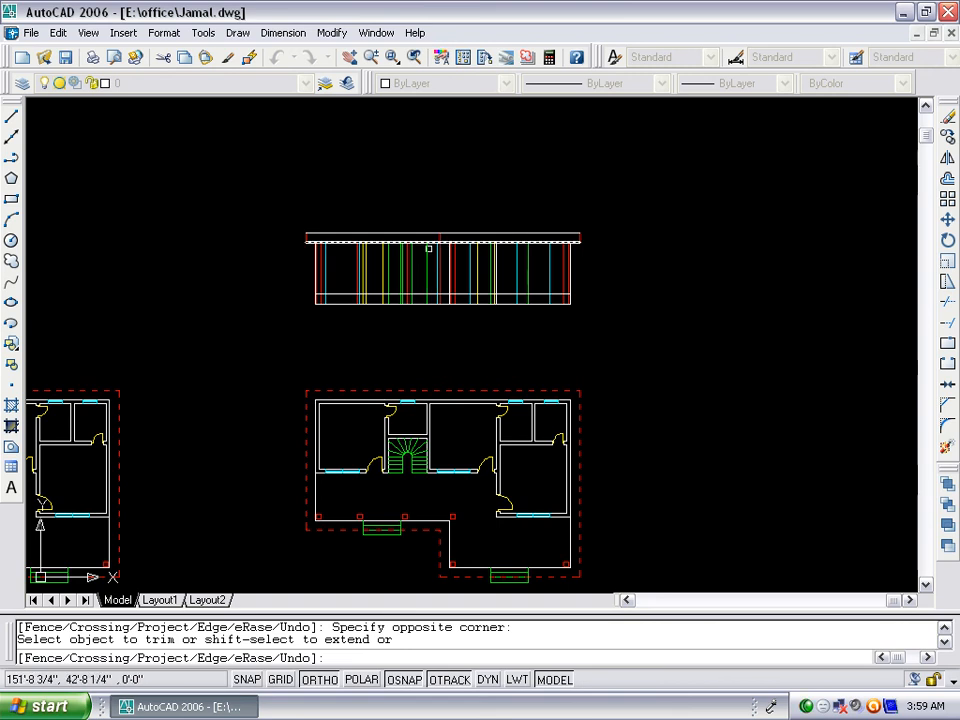
pyautogui.scroll(3, 376, 234)
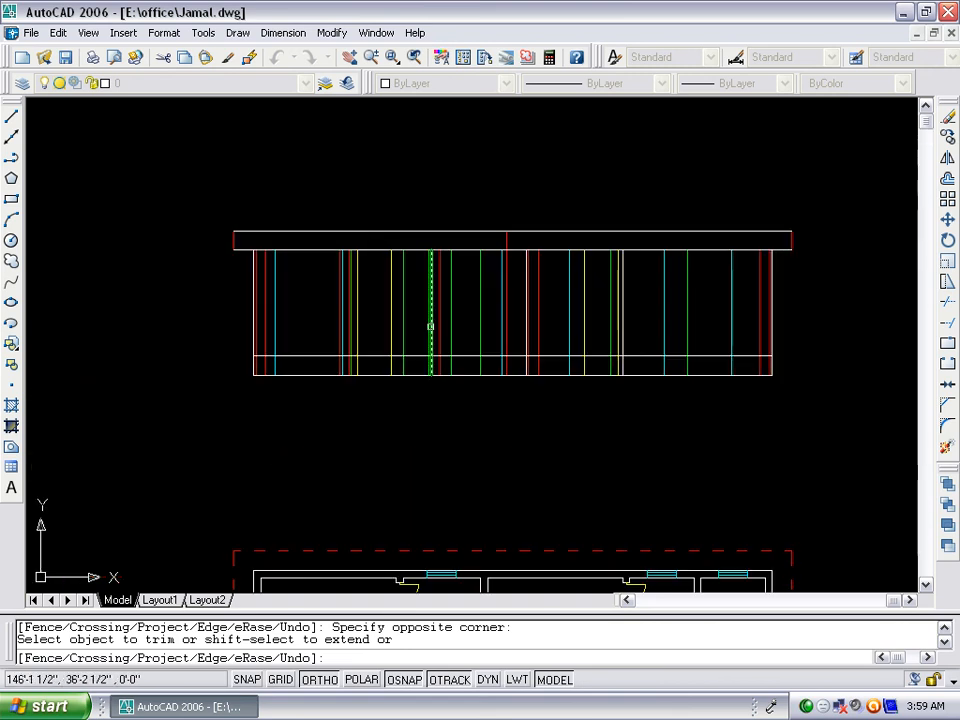
pyautogui.scroll(2, 431, 327)
pyautogui.scroll(-3, 439, 340)
pyautogui.scroll(2, 600, 383)
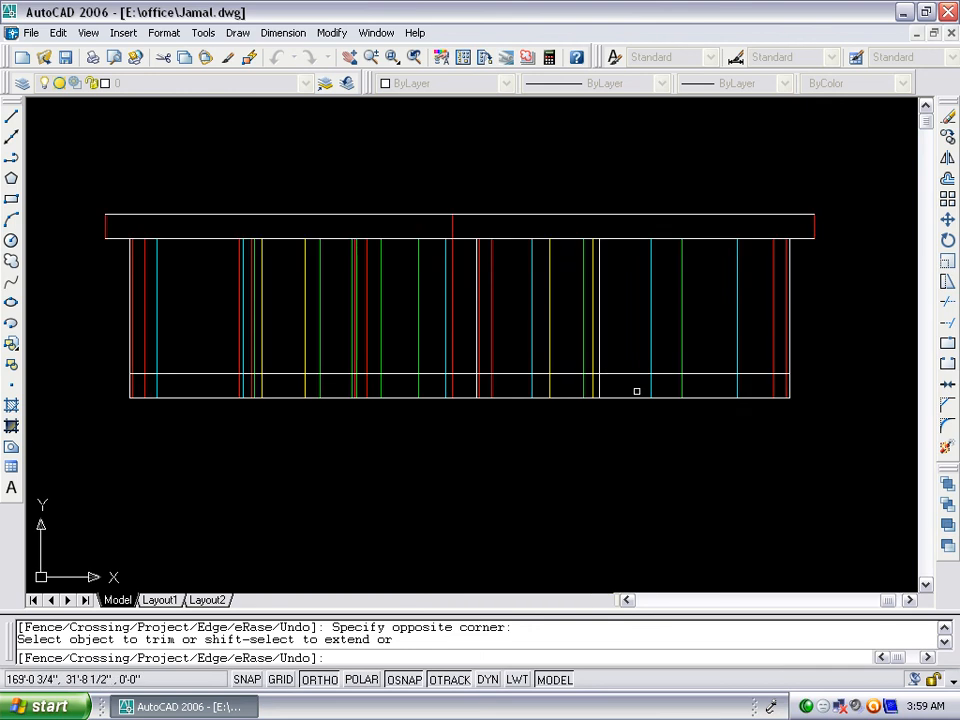
pyautogui.scroll(2, 638, 390)
pyautogui.scroll(2, 745, 388)
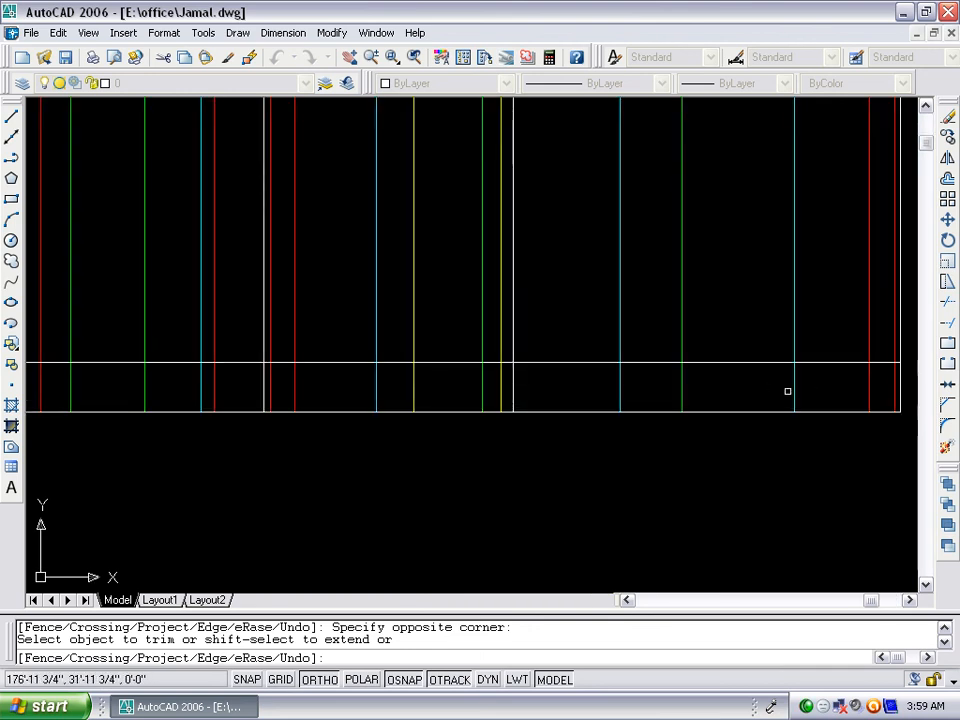
pyautogui.scroll(-2, 810, 390)
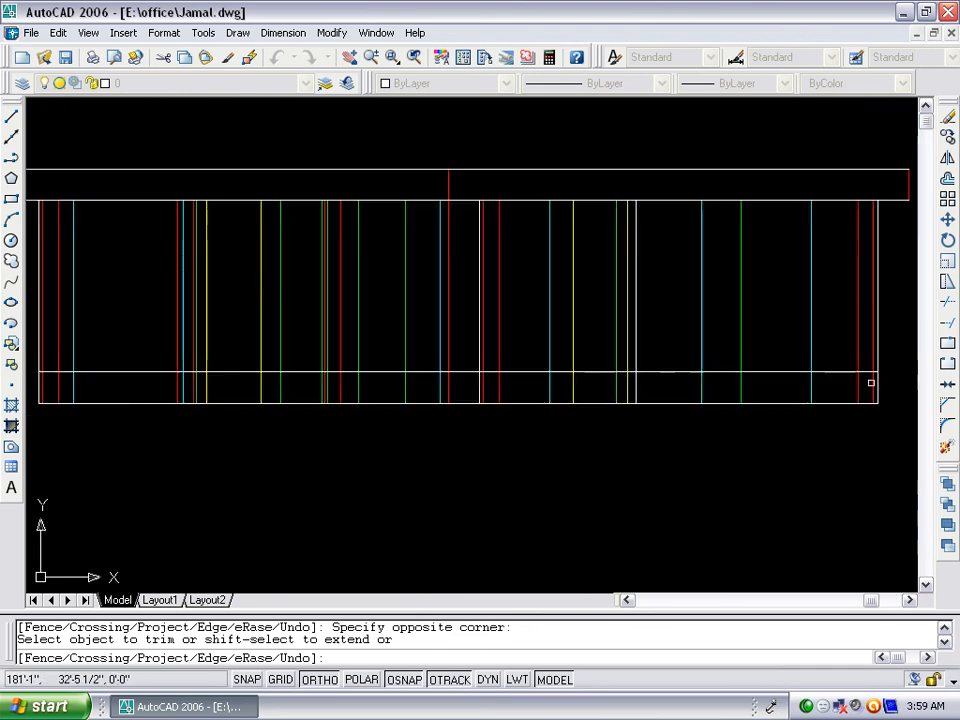
pyautogui.click(870, 385)
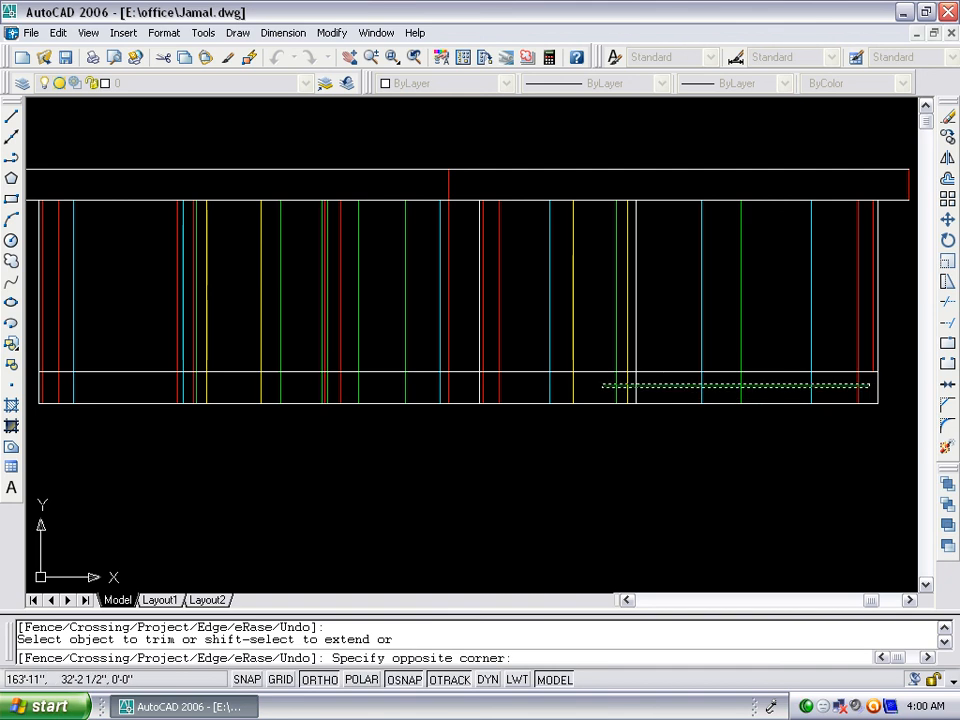
pyautogui.click(514, 386)
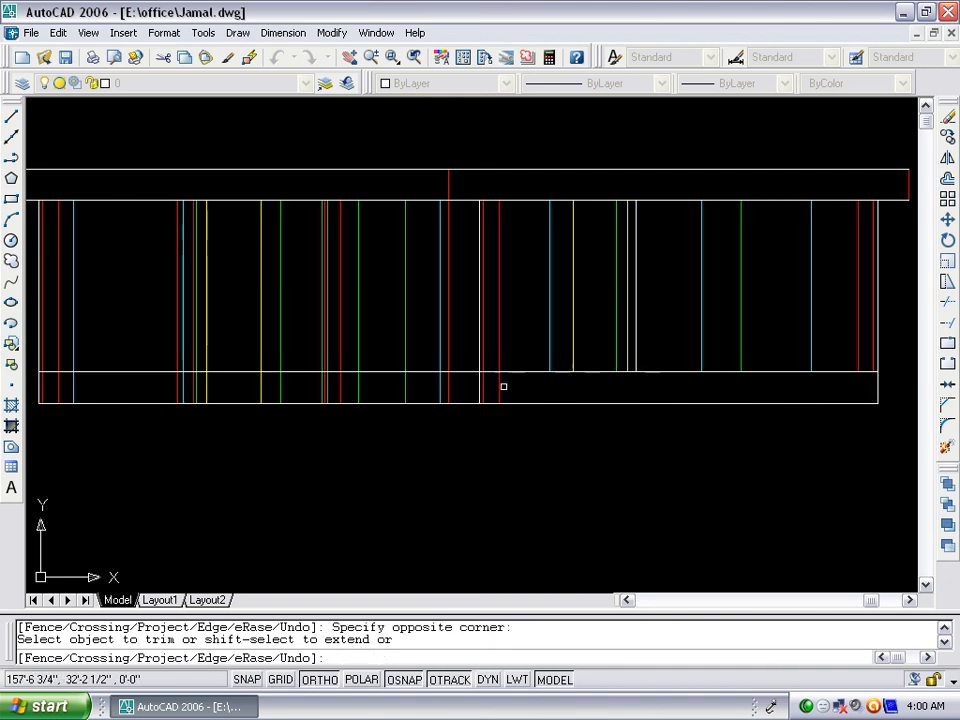
pyautogui.click(499, 387)
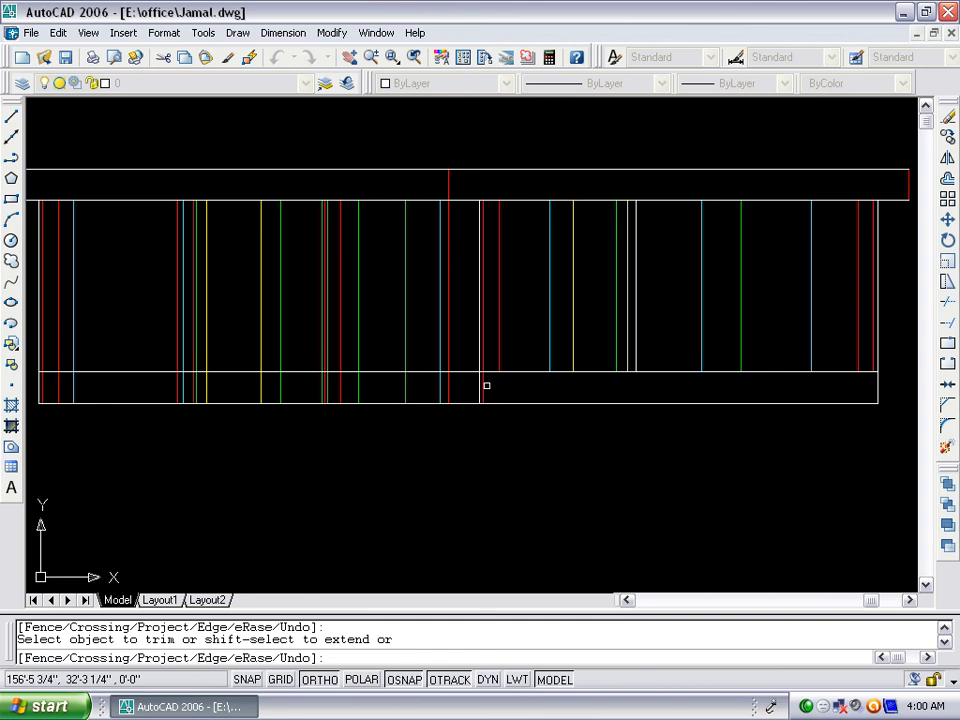
pyautogui.click(484, 386)
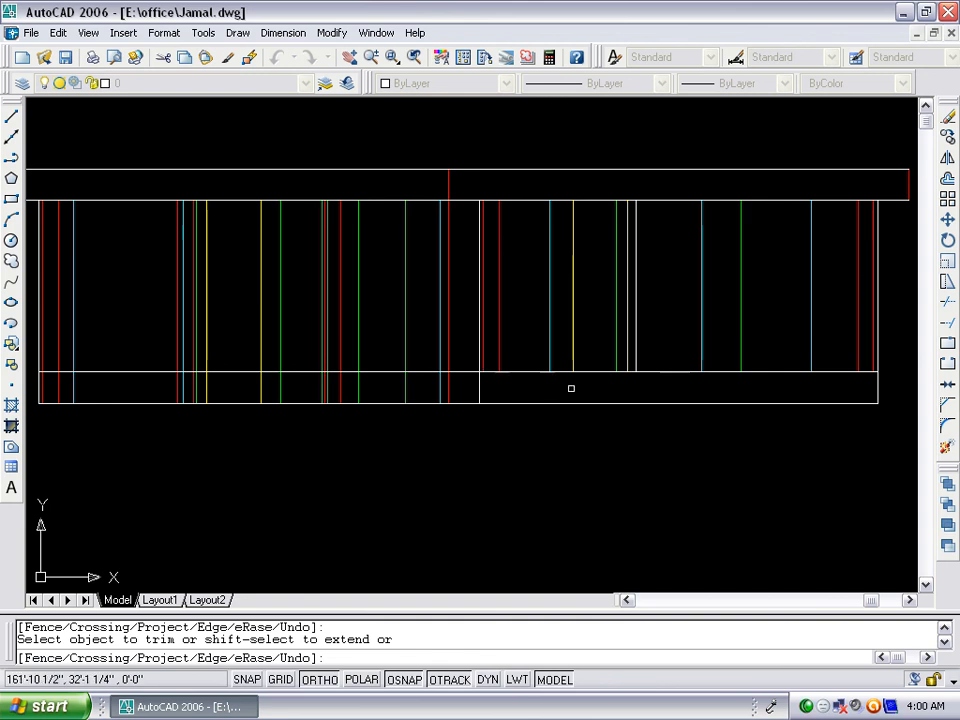
# Trim the vertical lines inside the plinth band from the middle white line to the left outer wall line, and end the trimming
pyautogui.scroll(-2, 490, 388)
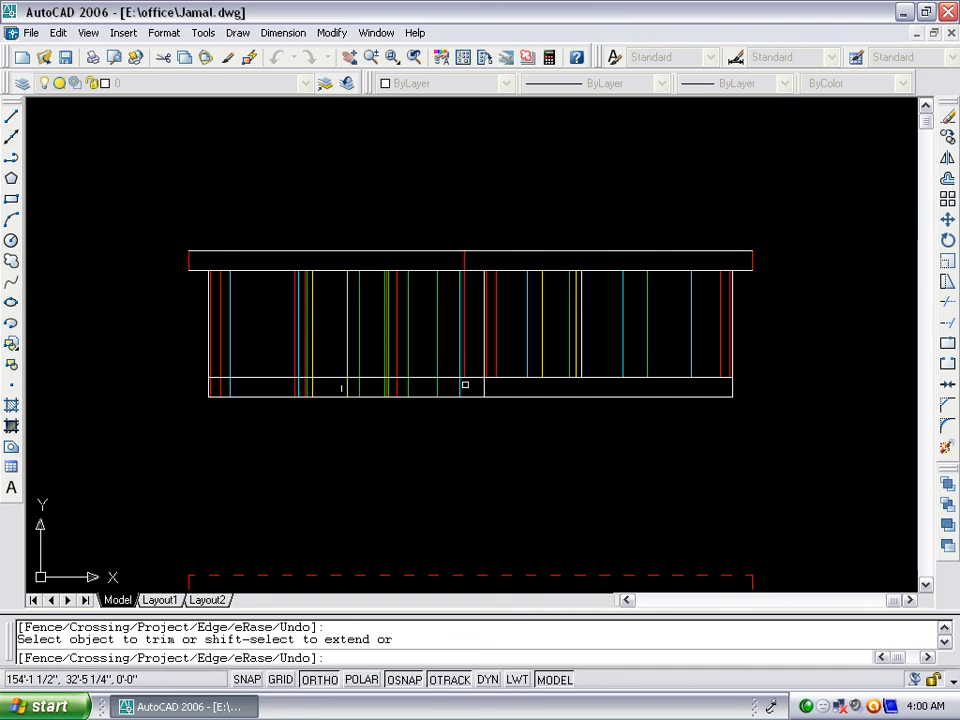
pyautogui.click(466, 386)
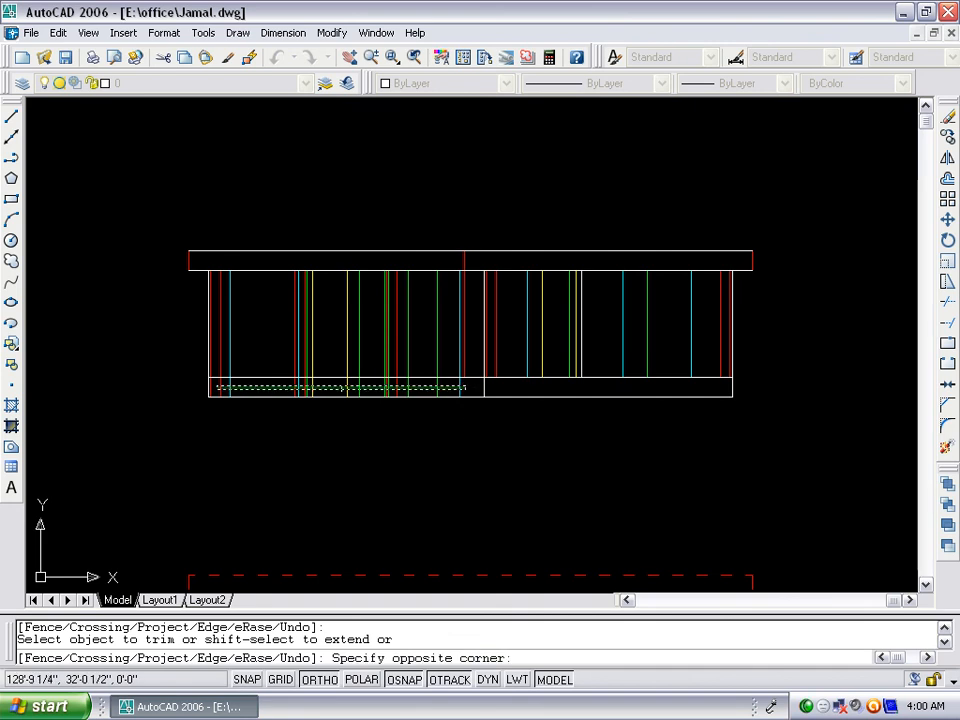
pyautogui.click(210, 388)
pyautogui.scroll(2, 210, 388)
pyautogui.scroll(1, 210, 388)
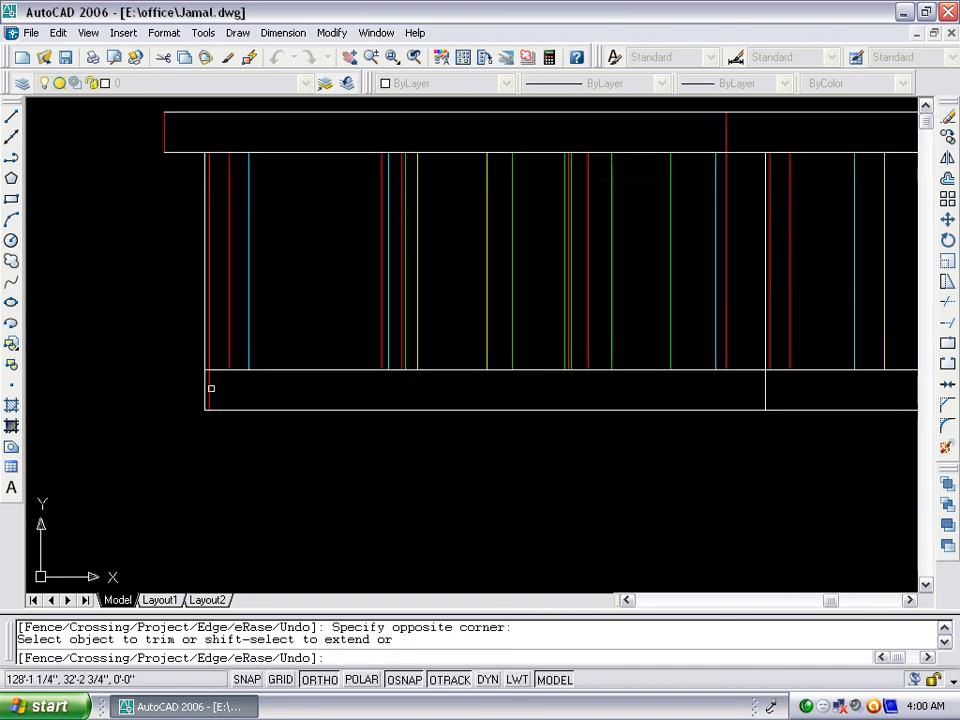
pyautogui.scroll(-3, 231, 398)
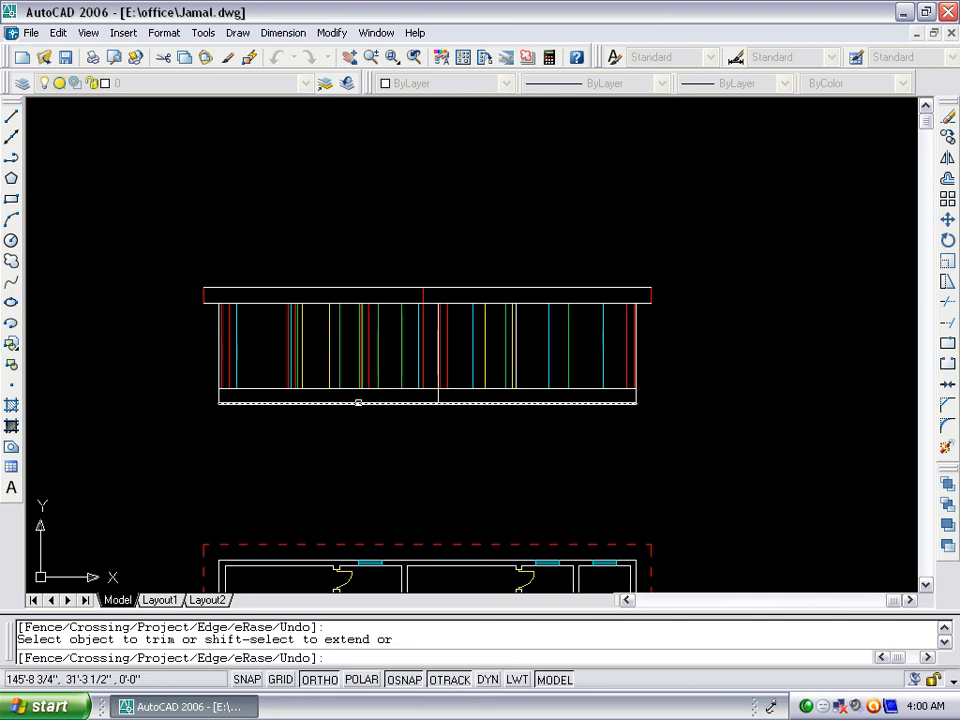
pyautogui.scroll(2, 358, 401)
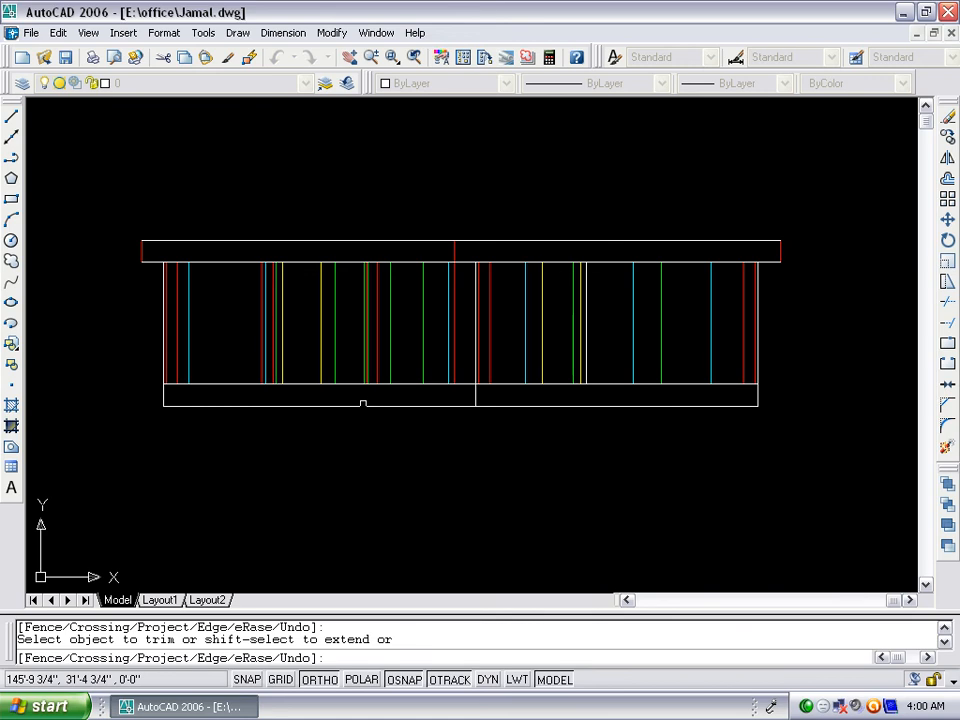
pyautogui.press('Return')
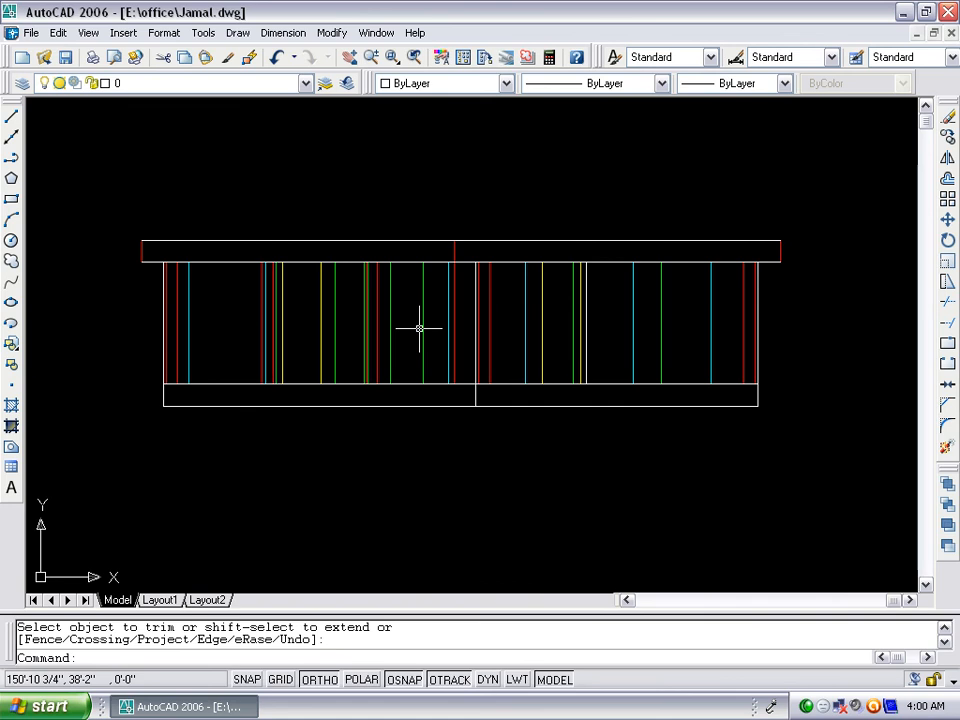
pyautogui.press('Escape')
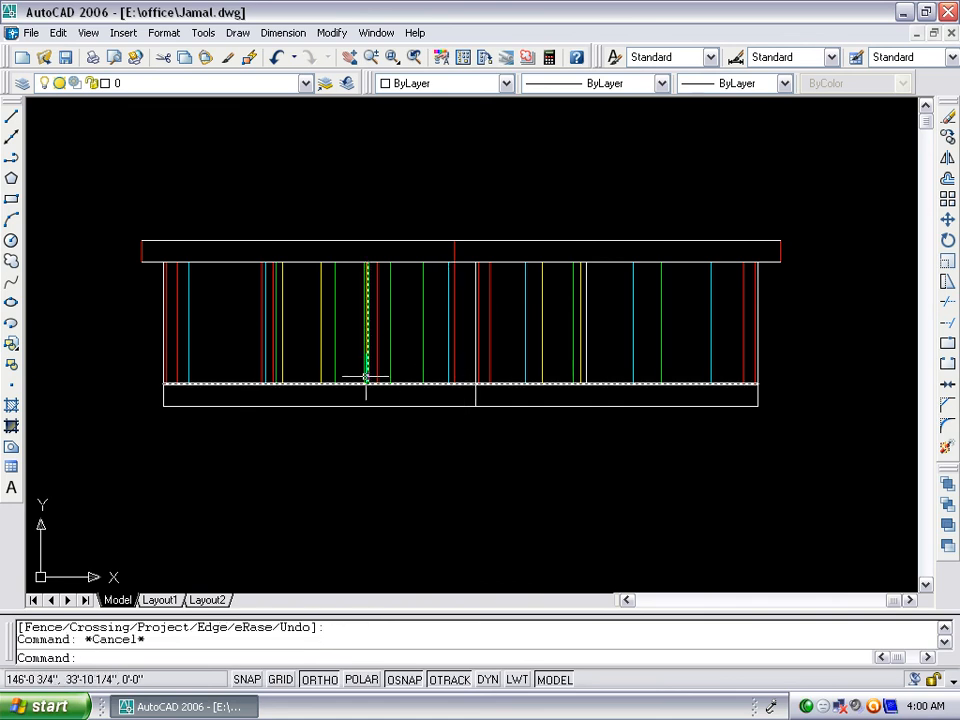
# Offset the top line of the plinth band 3' upward into the wall area
pyautogui.scroll(2, 362, 374)
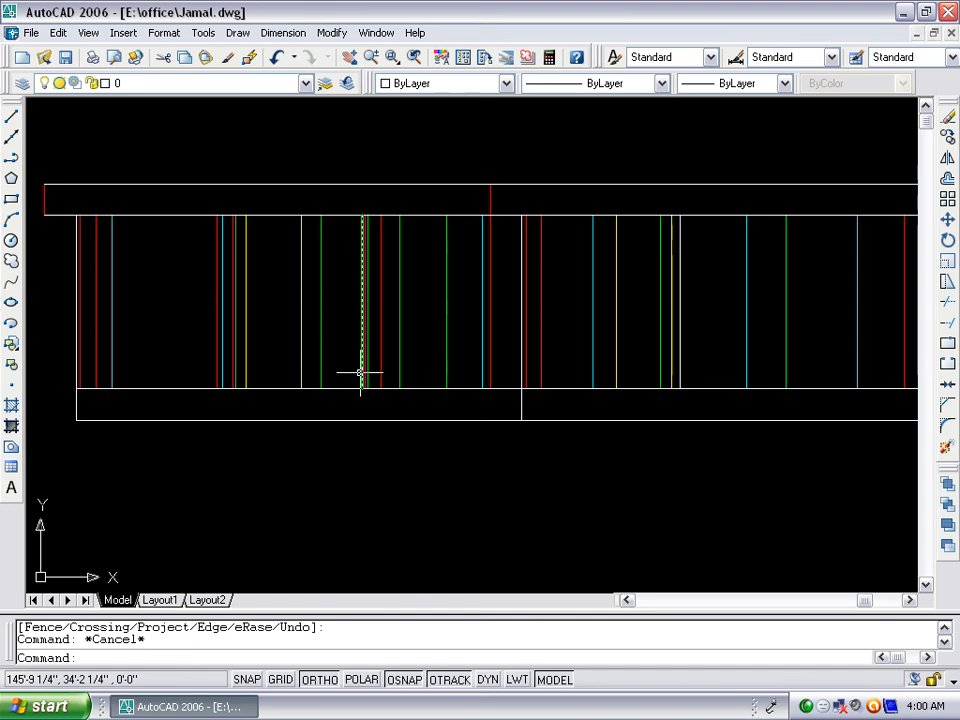
pyautogui.write('o')
pyautogui.press('Return')
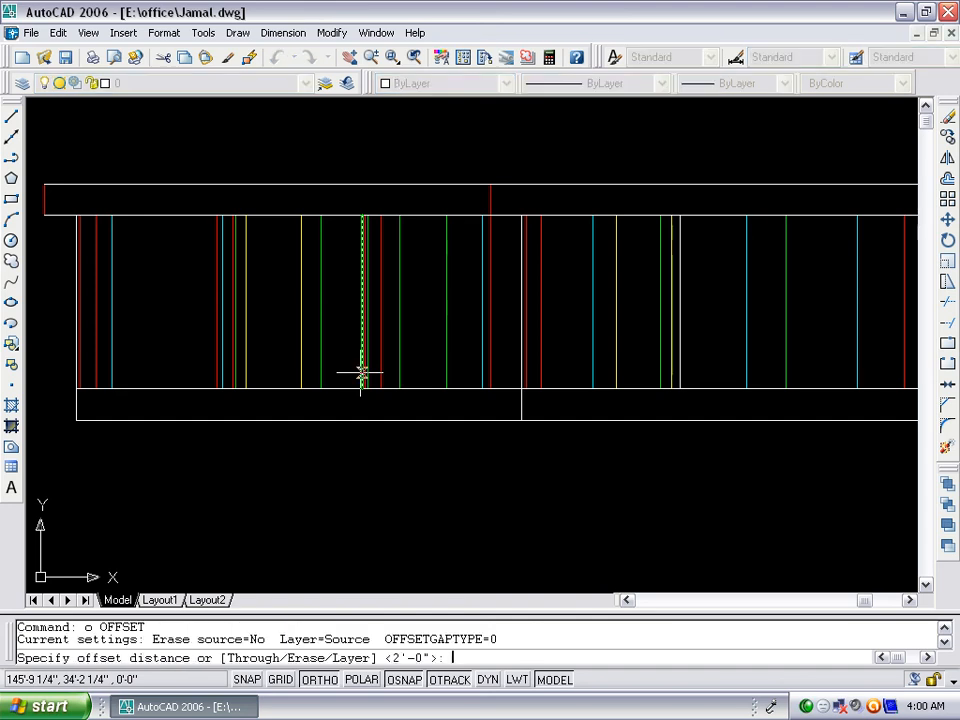
pyautogui.write("3'")
pyautogui.press('Return')
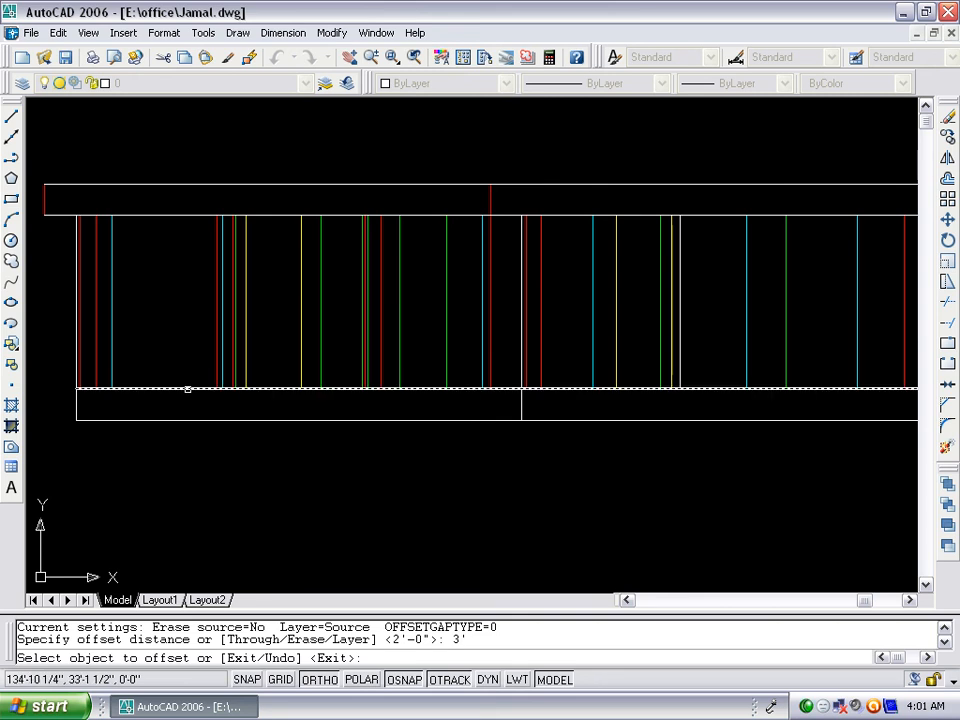
pyautogui.click(187, 389)
pyautogui.click(177, 340)
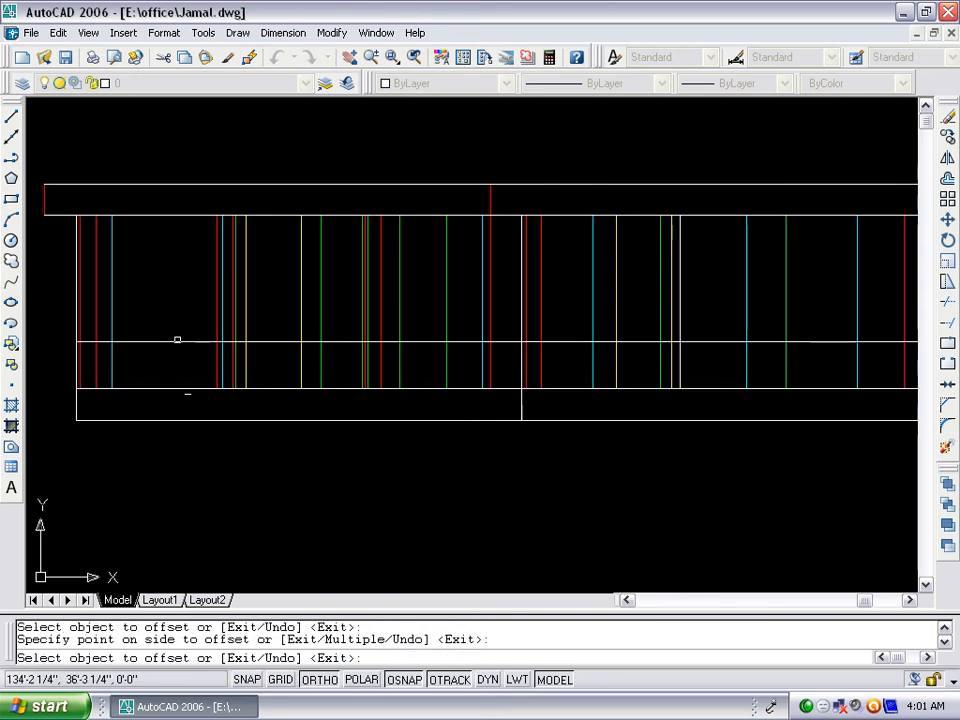
pyautogui.press('Return')
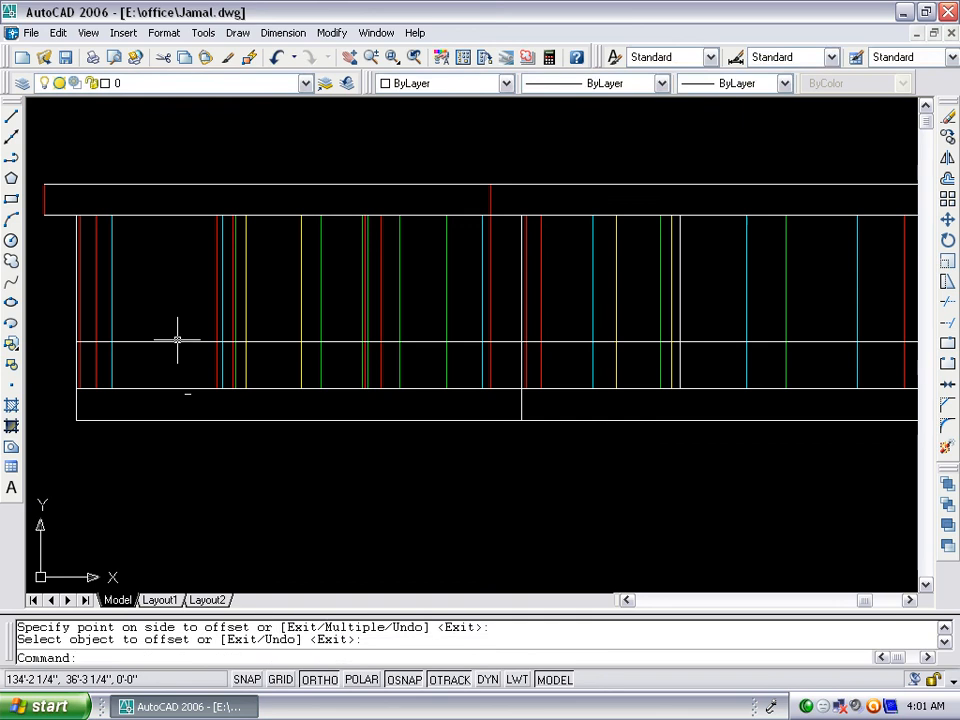
# Offset the horizontal line 3' above the plinth upward by another 4'
pyautogui.press('Return')
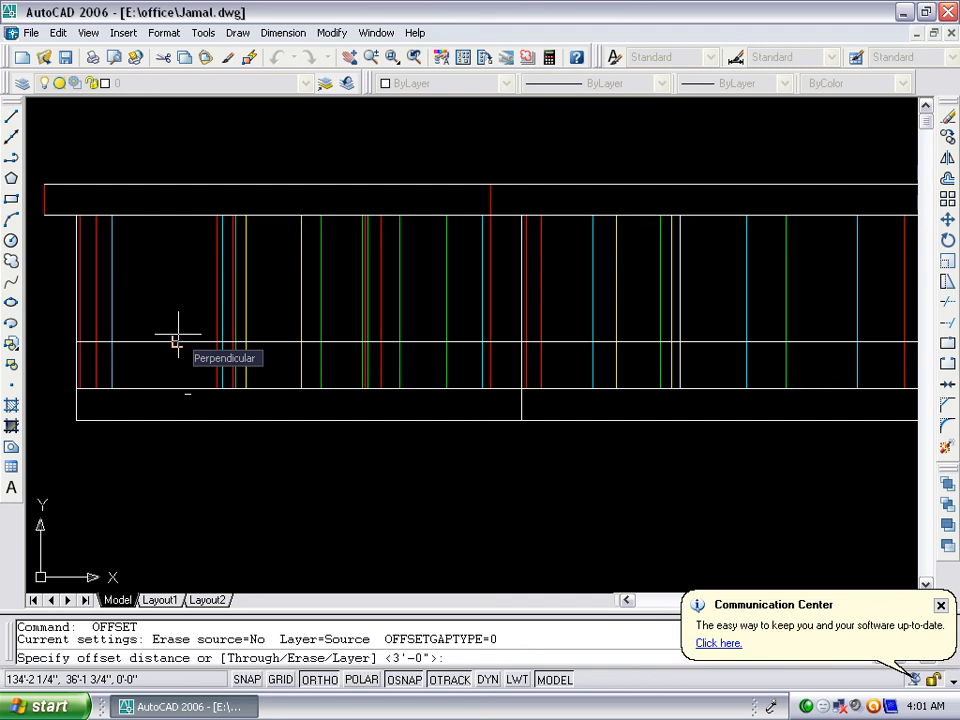
pyautogui.write("4'")
pyautogui.press('Return')
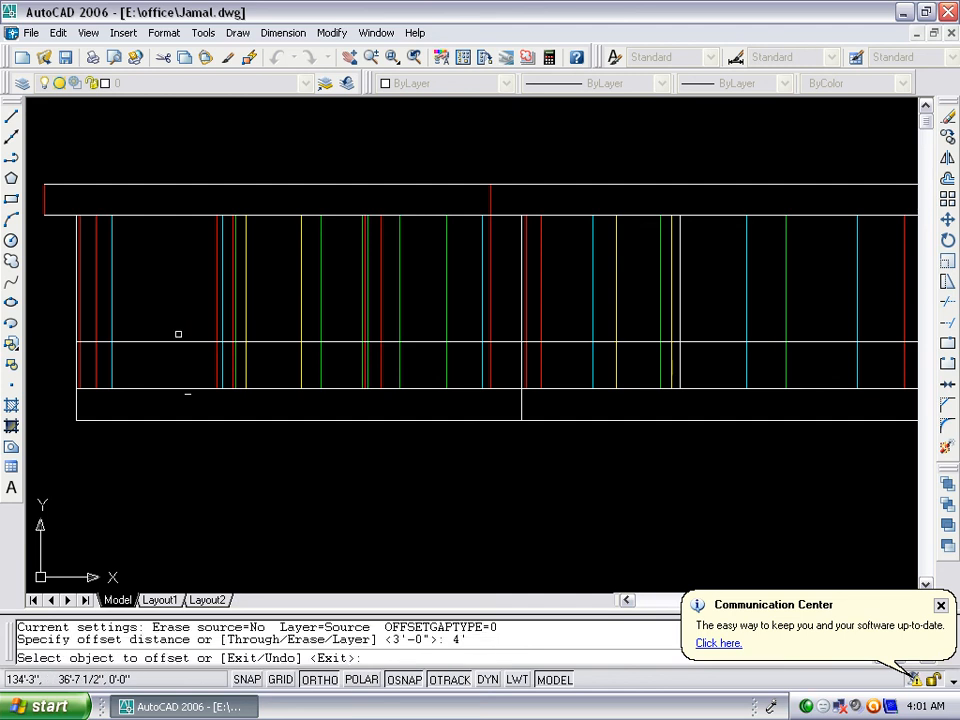
pyautogui.click(165, 340)
pyautogui.click(165, 342)
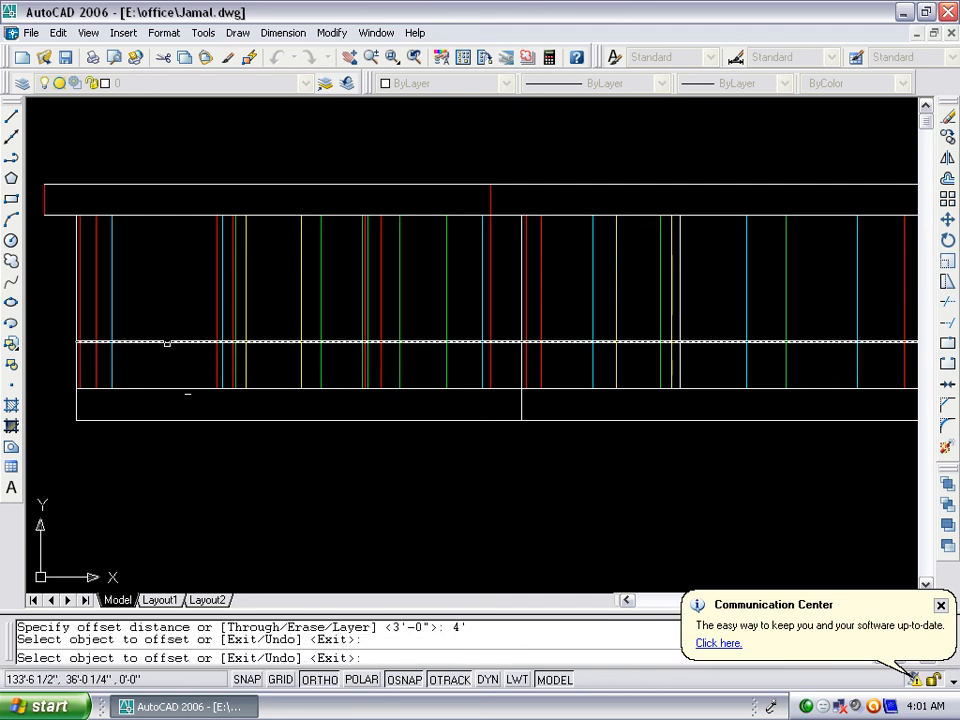
pyautogui.click(165, 302)
pyautogui.press('Escape')
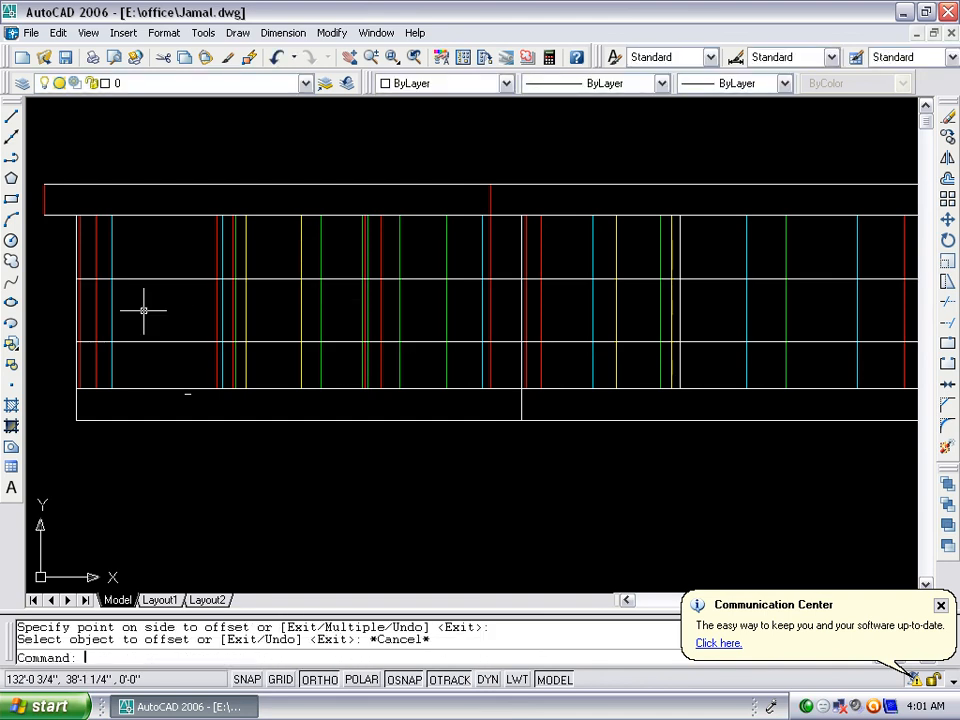
# Offset the horizontal line 7' above the plinth upward by 12"
pyautogui.write('o')
pyautogui.press('Return')
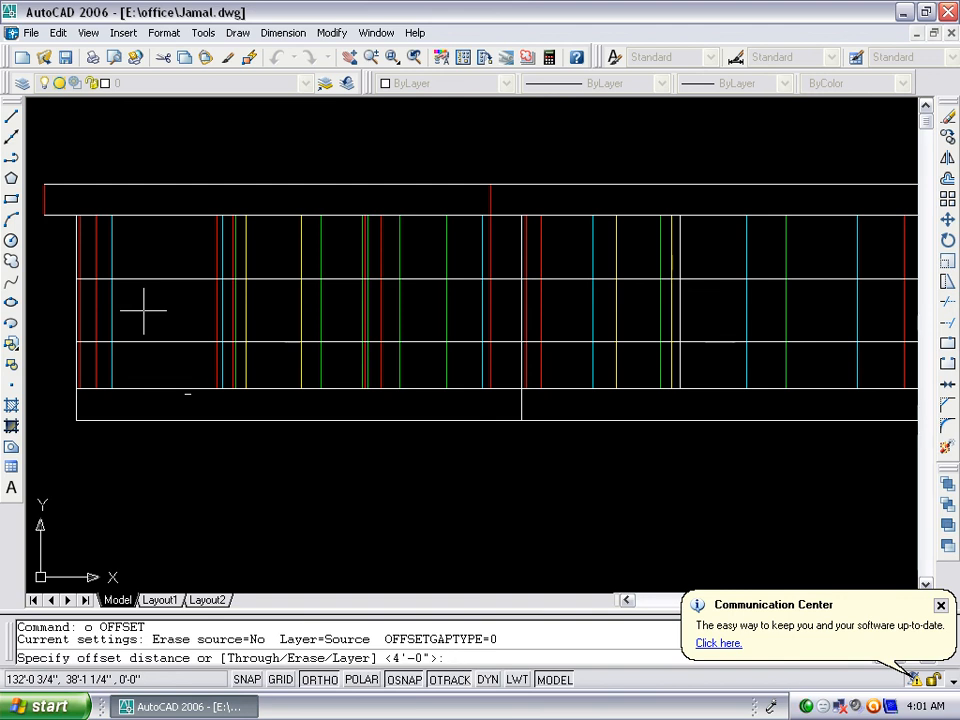
pyautogui.write('12')
pyautogui.press('Return')
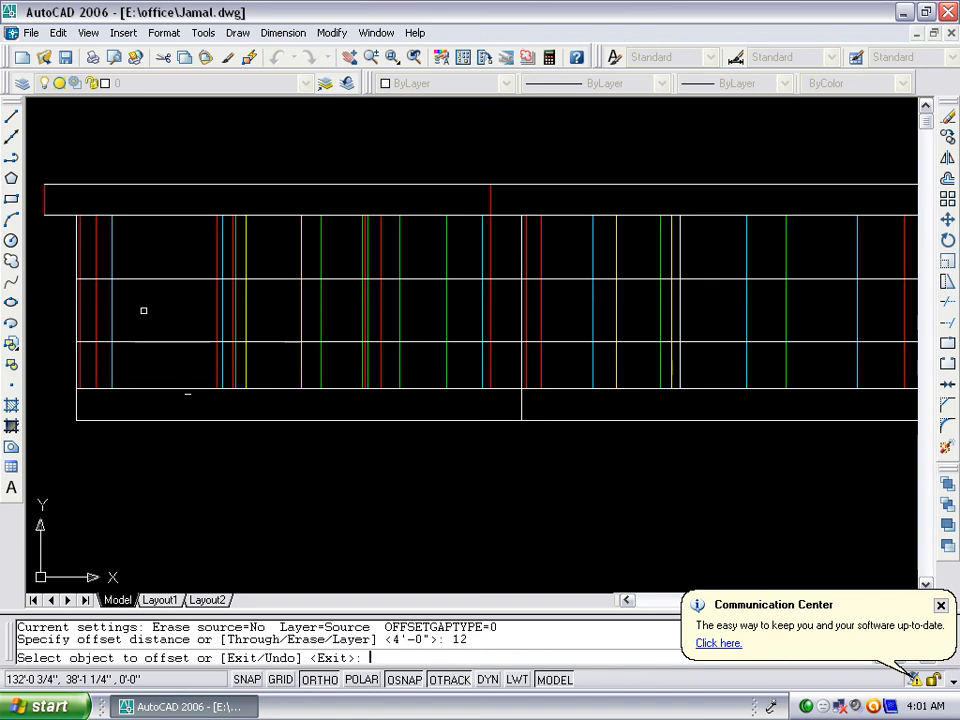
pyautogui.click(126, 277)
pyautogui.click(142, 265)
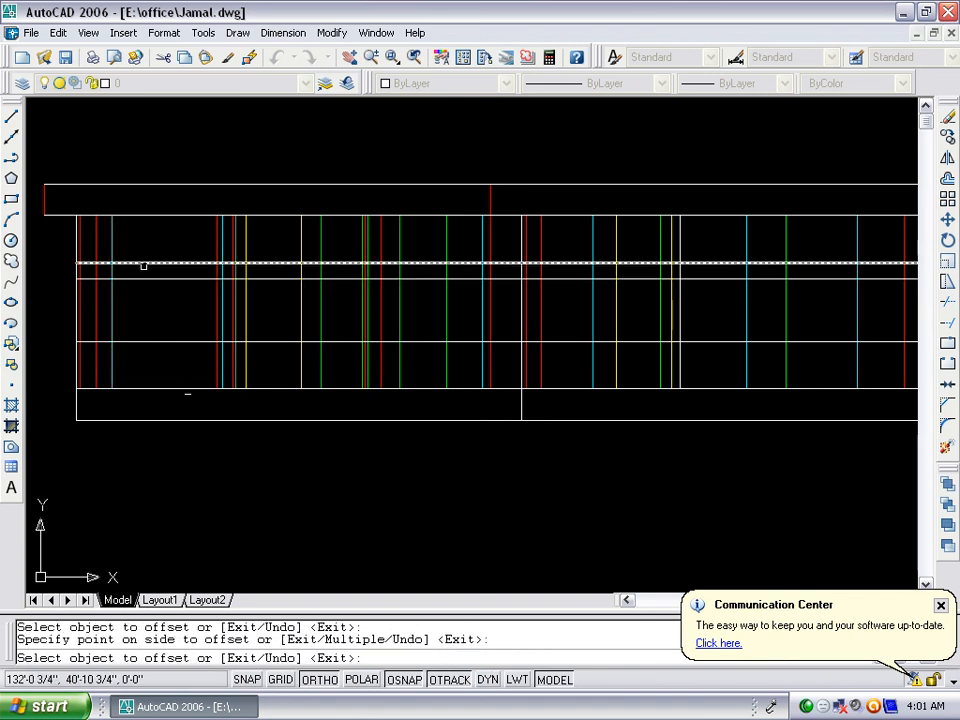
pyautogui.press('Return')
# Offset the uppermost horizontal line inside the wall area 2' upward toward the roof band
pyautogui.press('Return')
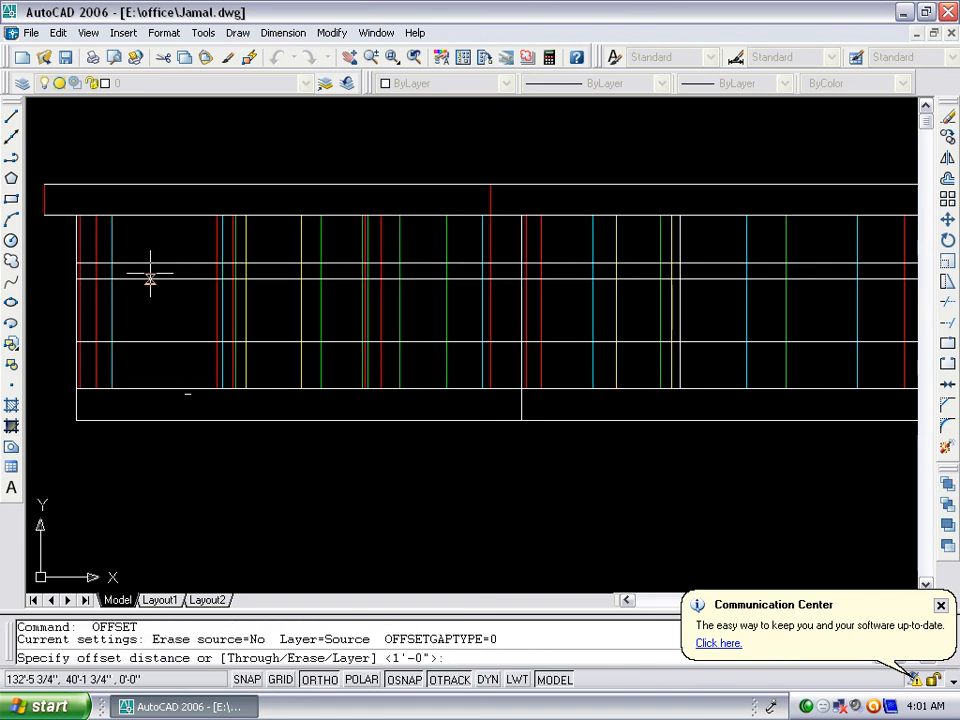
pyautogui.write("2'")
pyautogui.press('Return')
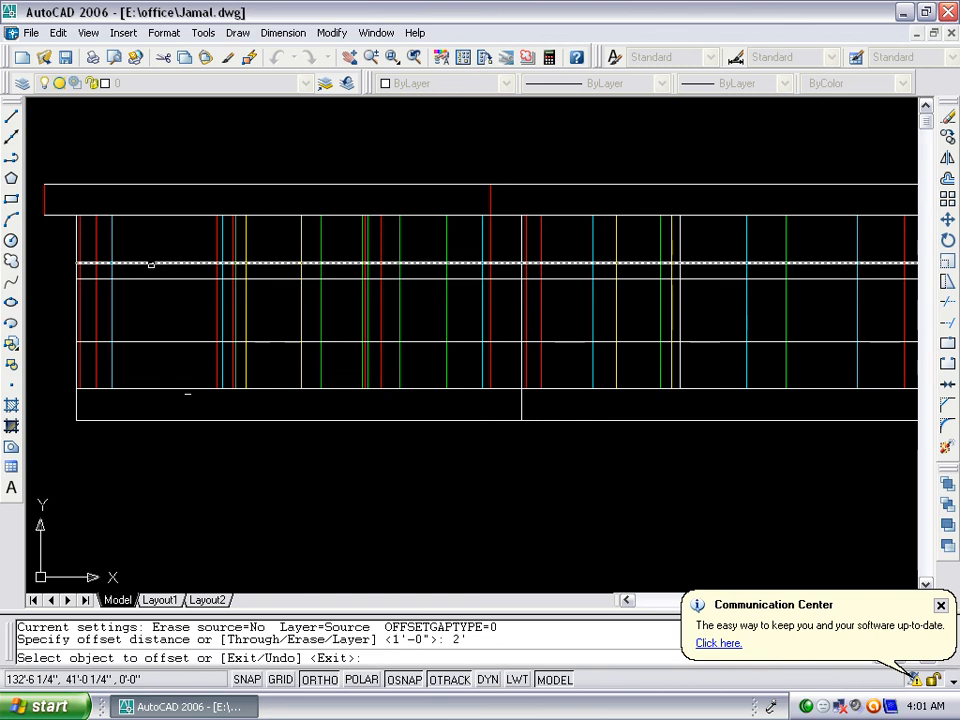
pyautogui.click(148, 263)
pyautogui.click(154, 242)
pyautogui.press('Return')
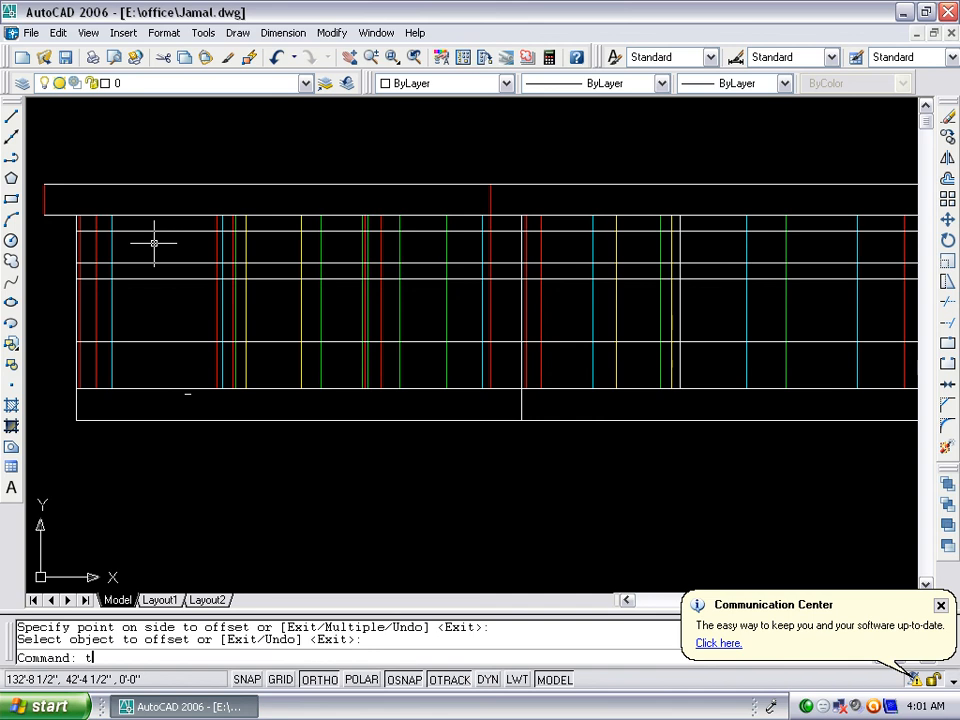
# Trim the horizontal level lines across the leftmost red column and between that column and the first window's left cyan edge
pyautogui.write('tr')
pyautogui.press('Return')
pyautogui.press('Return')
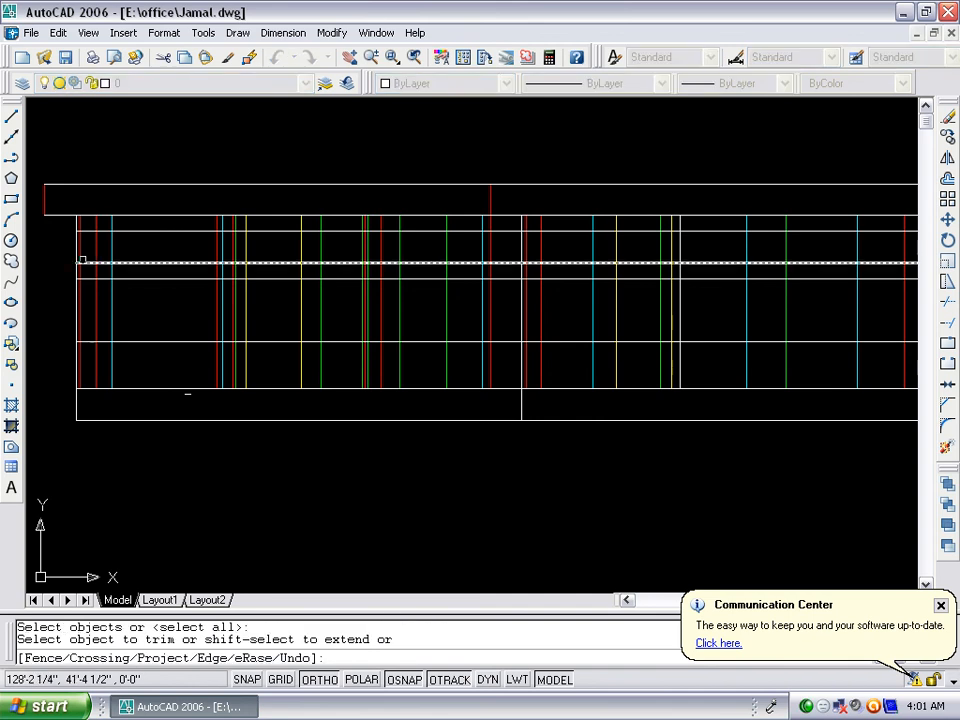
pyautogui.scroll(1, 81, 259)
pyautogui.click(95, 212)
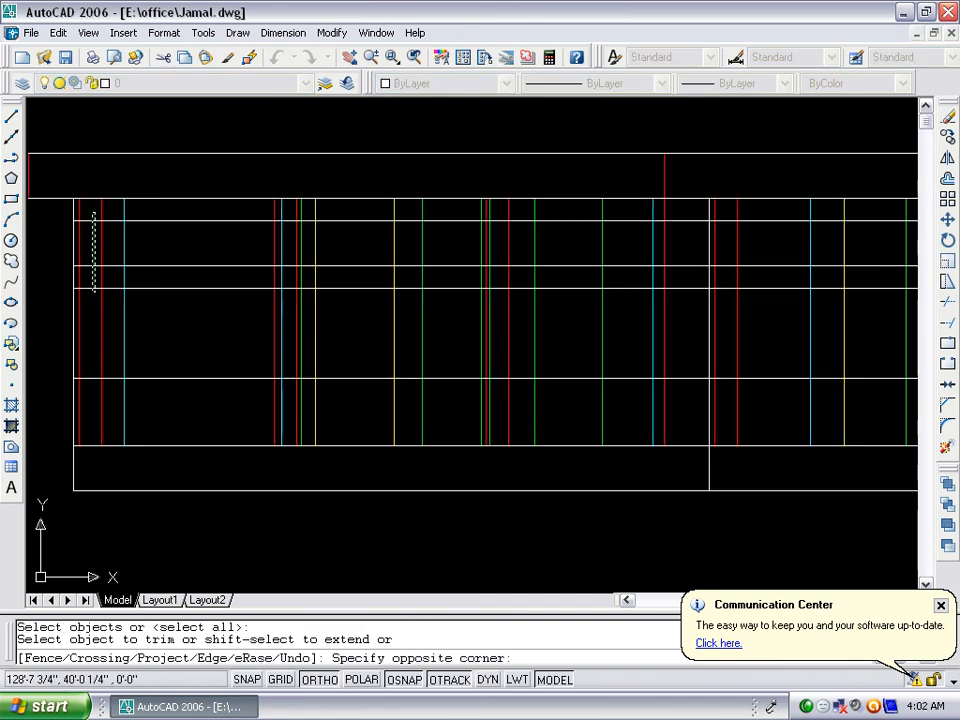
pyautogui.click(83, 405)
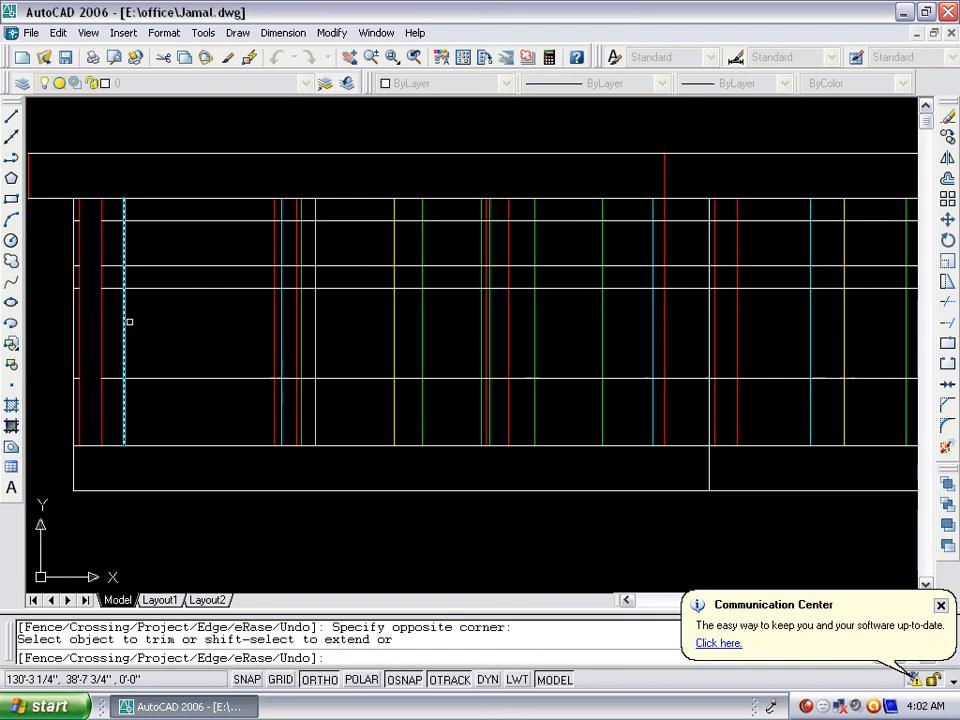
pyautogui.click(118, 212)
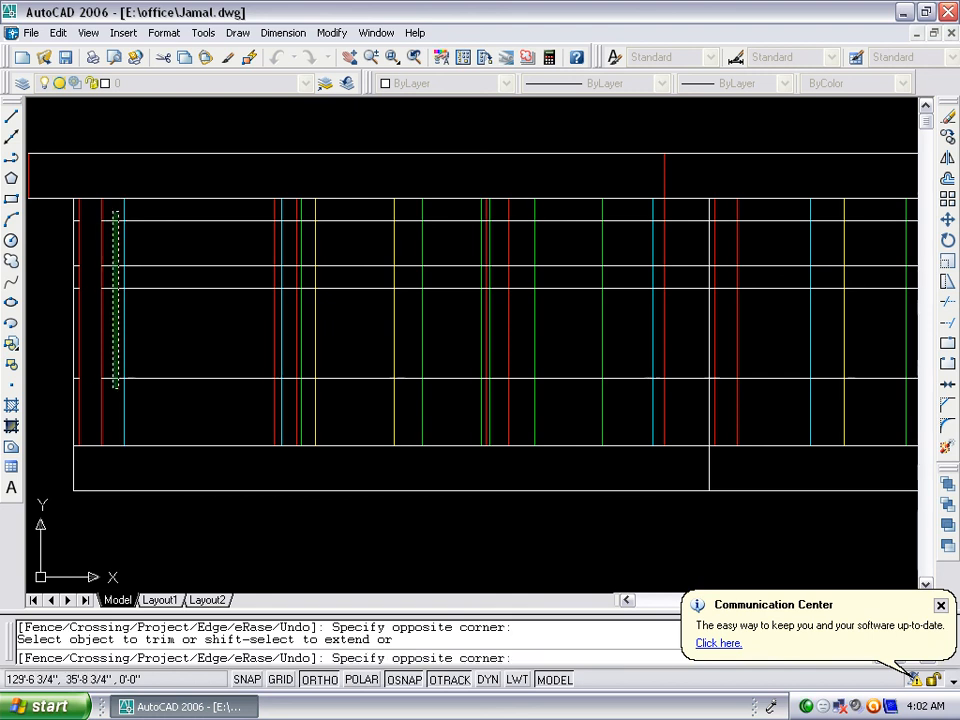
pyautogui.click(113, 362)
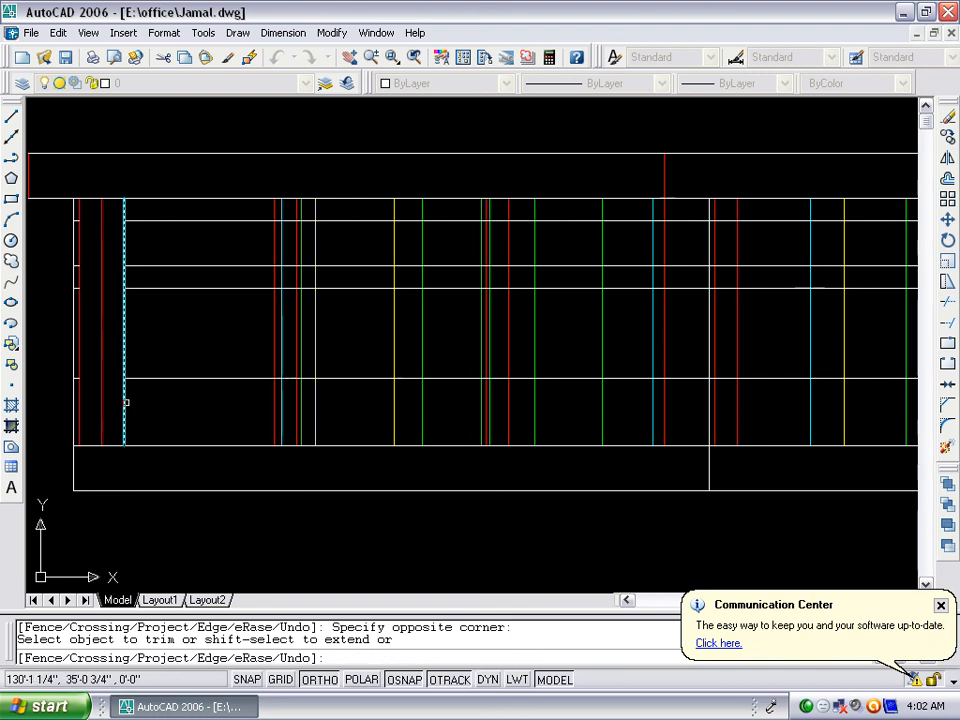
# Trim the first window's cyan edges below the sill line and the level lines between its right edge and the next red line
pyautogui.click(124, 404)
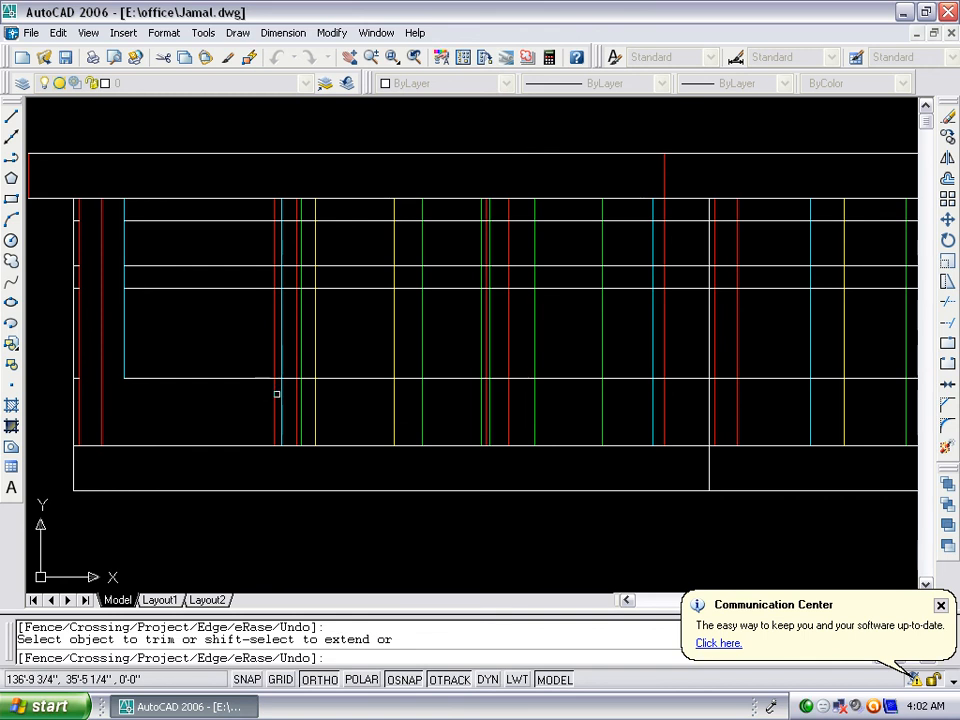
pyautogui.click(282, 410)
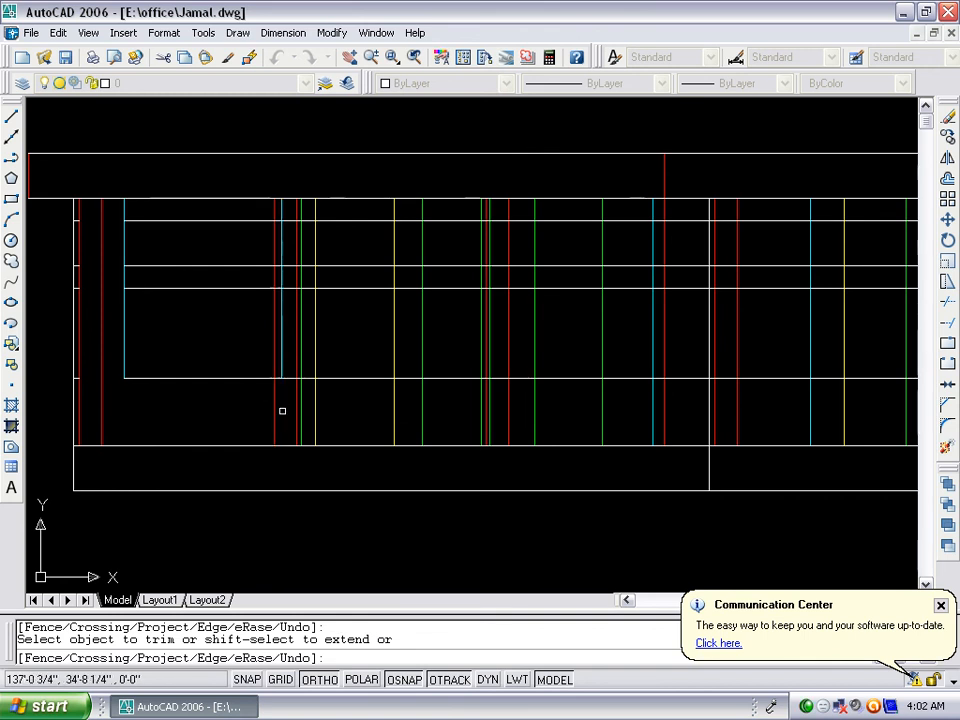
pyautogui.click(289, 392)
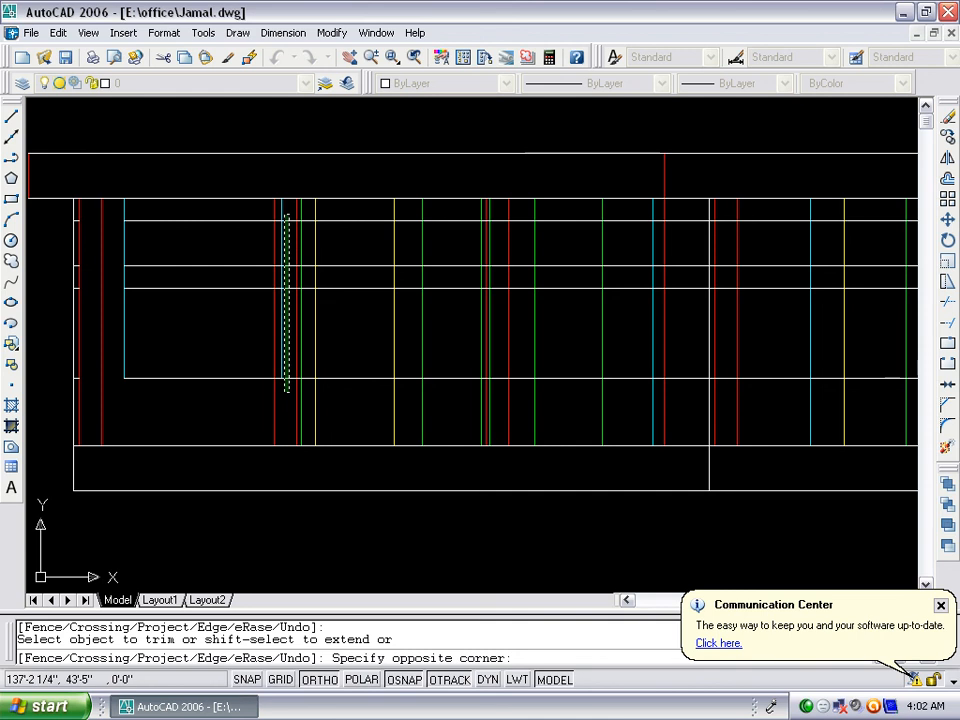
pyautogui.click(286, 214)
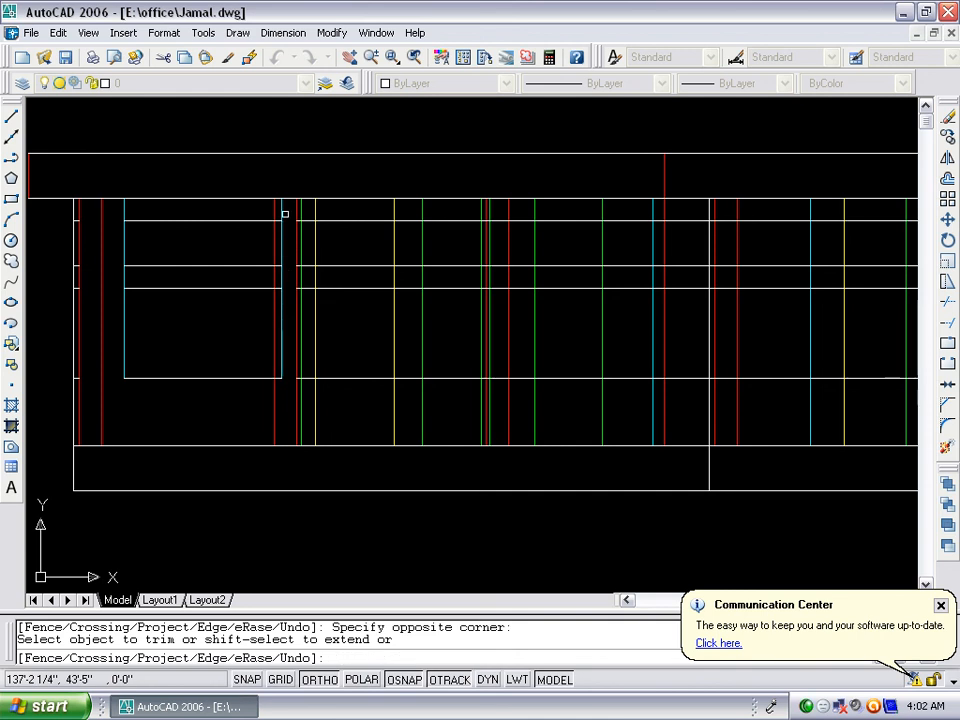
# Trim the four level-line ends inside the second column, between its left red line and the cyan window edge
pyautogui.scroll(2, 284, 214)
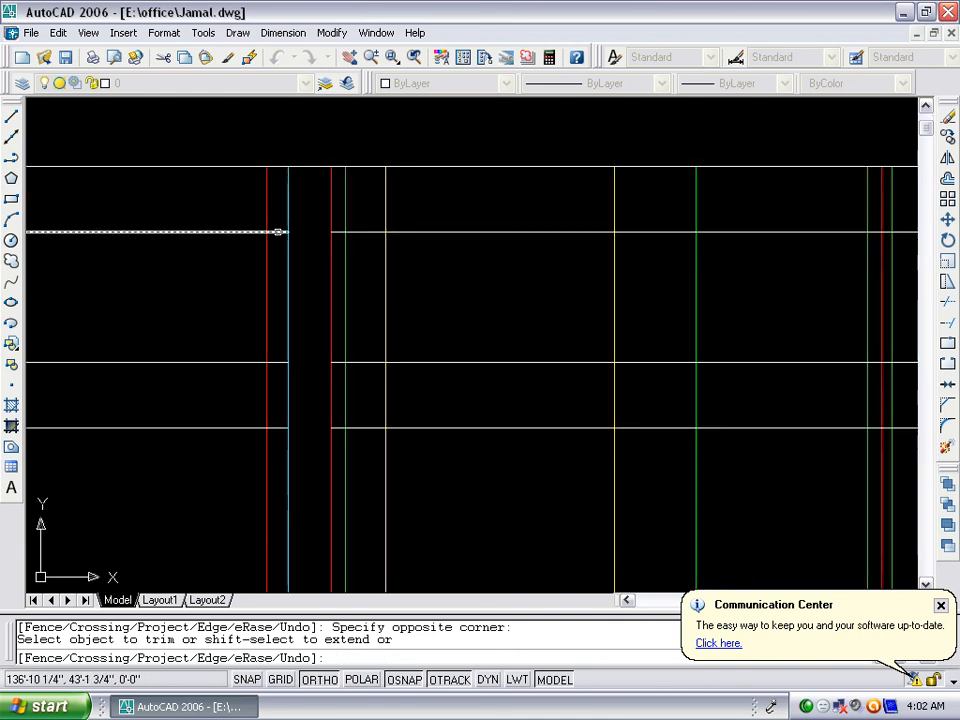
pyautogui.click(278, 232)
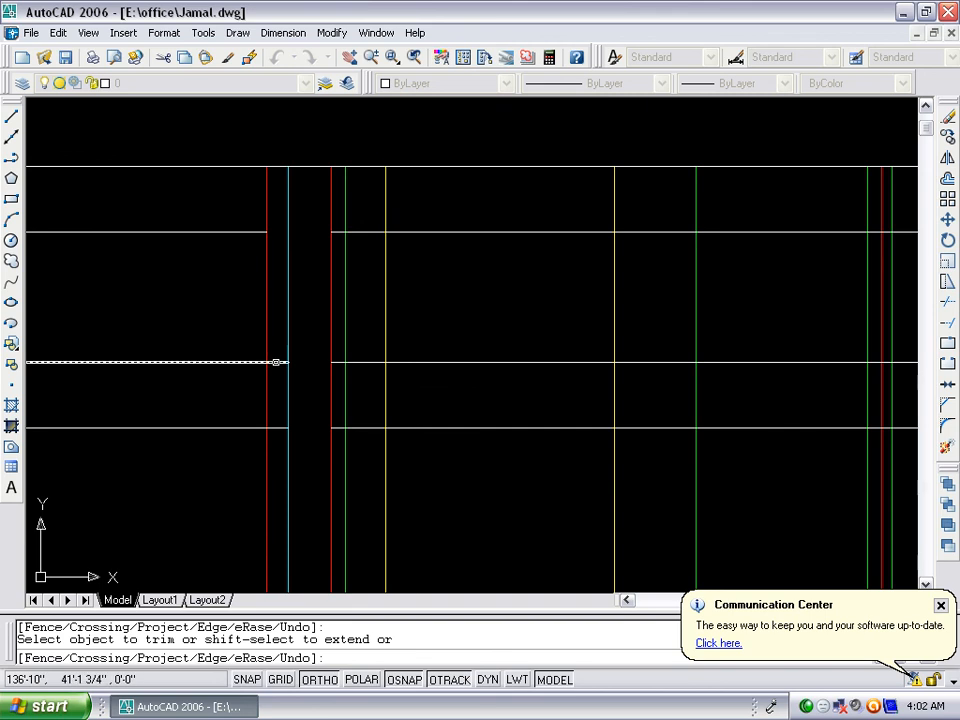
pyautogui.click(276, 362)
pyautogui.click(274, 428)
pyautogui.scroll(-2, 290, 340)
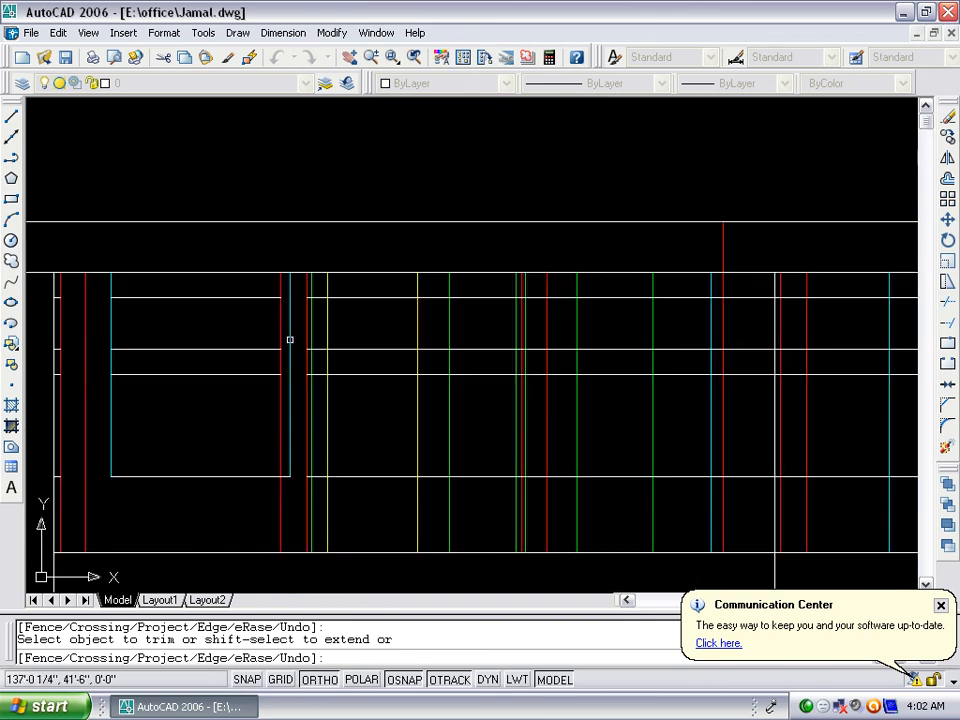
pyautogui.scroll(2, 296, 472)
pyautogui.click(283, 476)
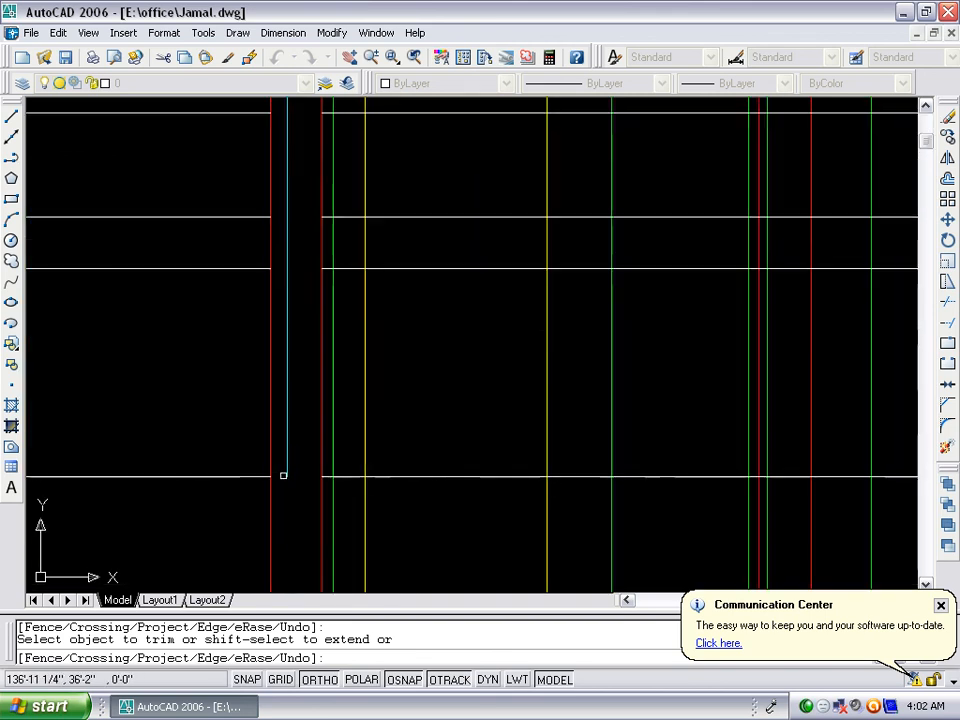
# Compare the elevation's projected vertical lines with the columns, doors and stairs of the floor plan below
pyautogui.scroll(-5, 283, 476)
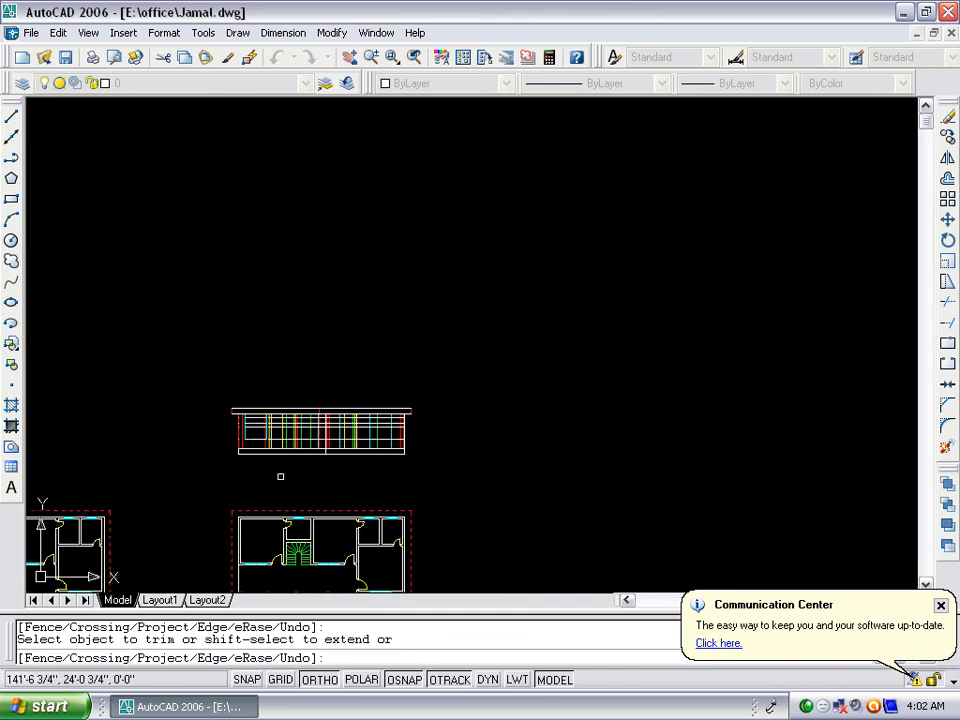
pyautogui.scroll(-1, 280, 476)
pyautogui.scroll(5, 255, 528)
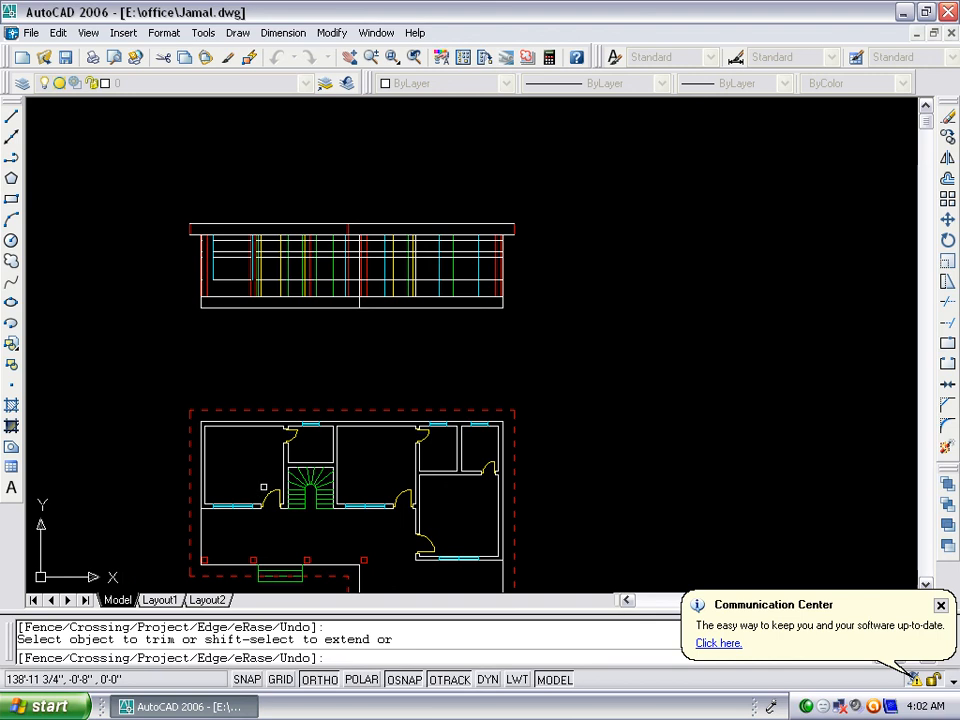
pyautogui.scroll(3, 294, 211)
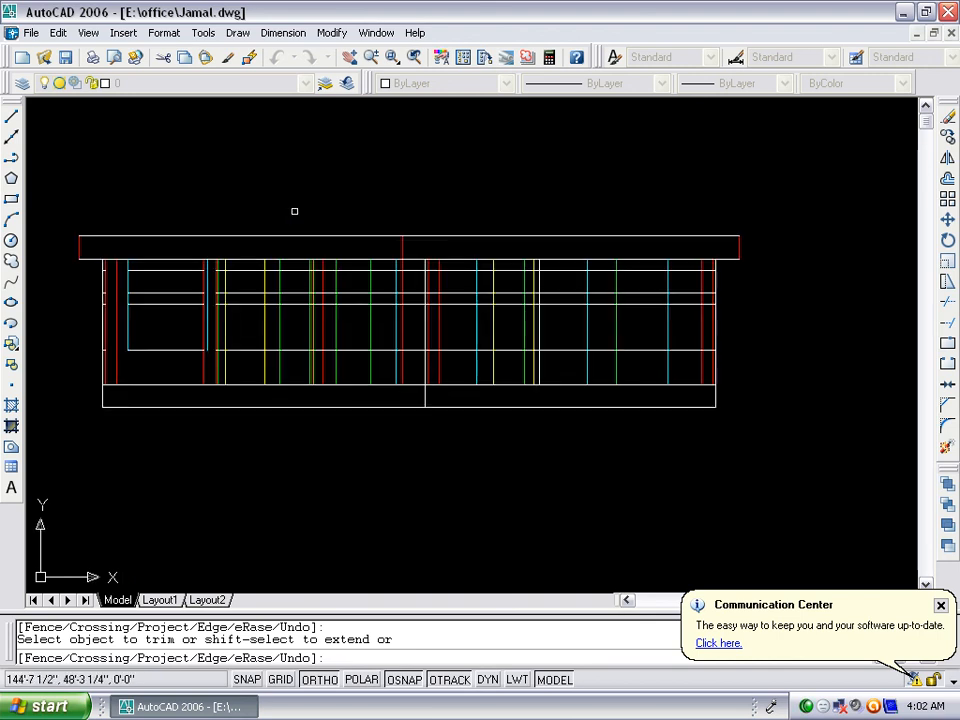
pyautogui.scroll(1, 212, 366)
pyautogui.scroll(2, 184, 403)
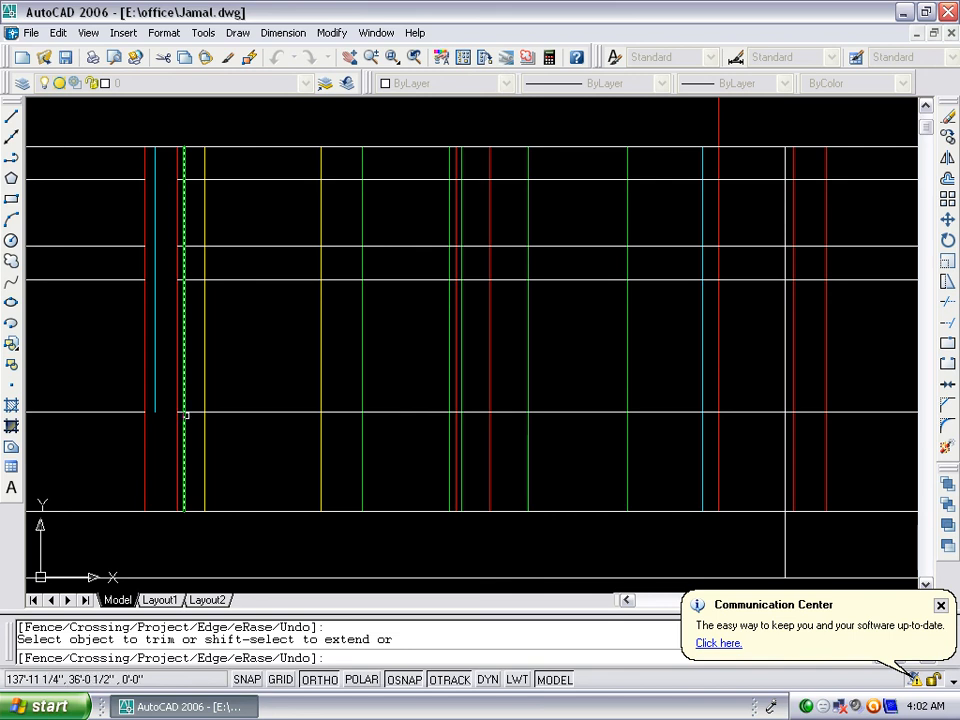
pyautogui.scroll(-5, 185, 414)
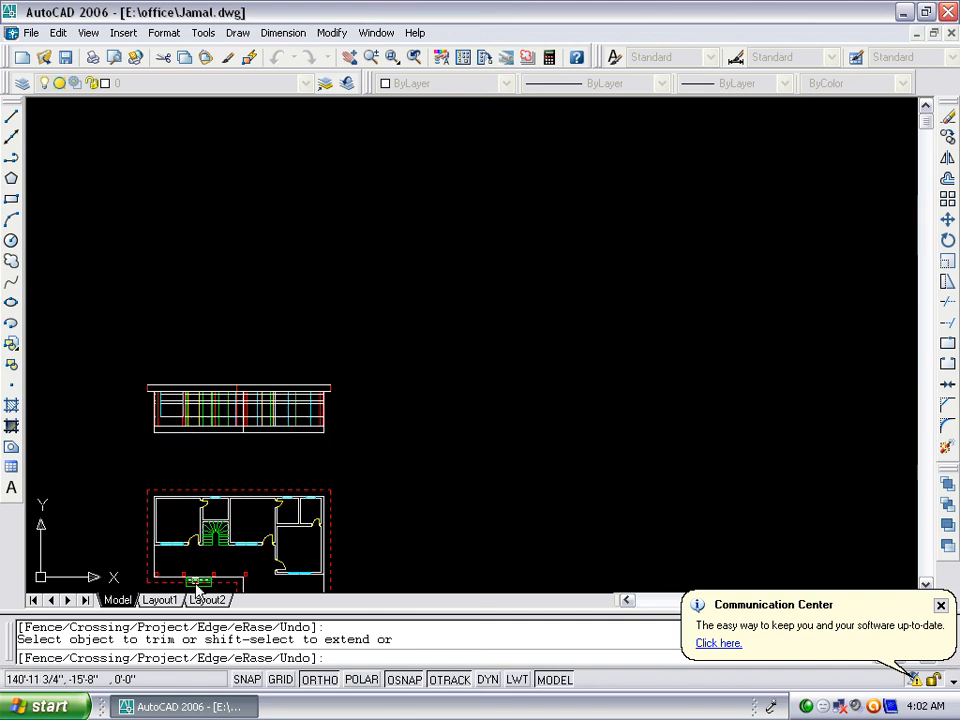
pyautogui.scroll(3, 197, 590)
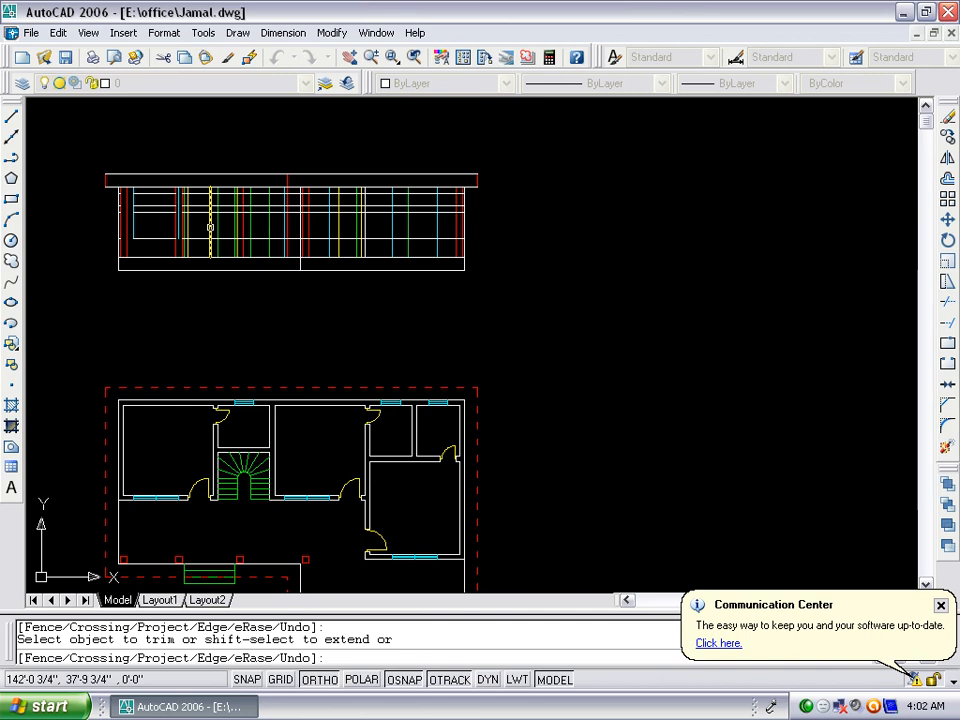
pyautogui.scroll(3, 208, 189)
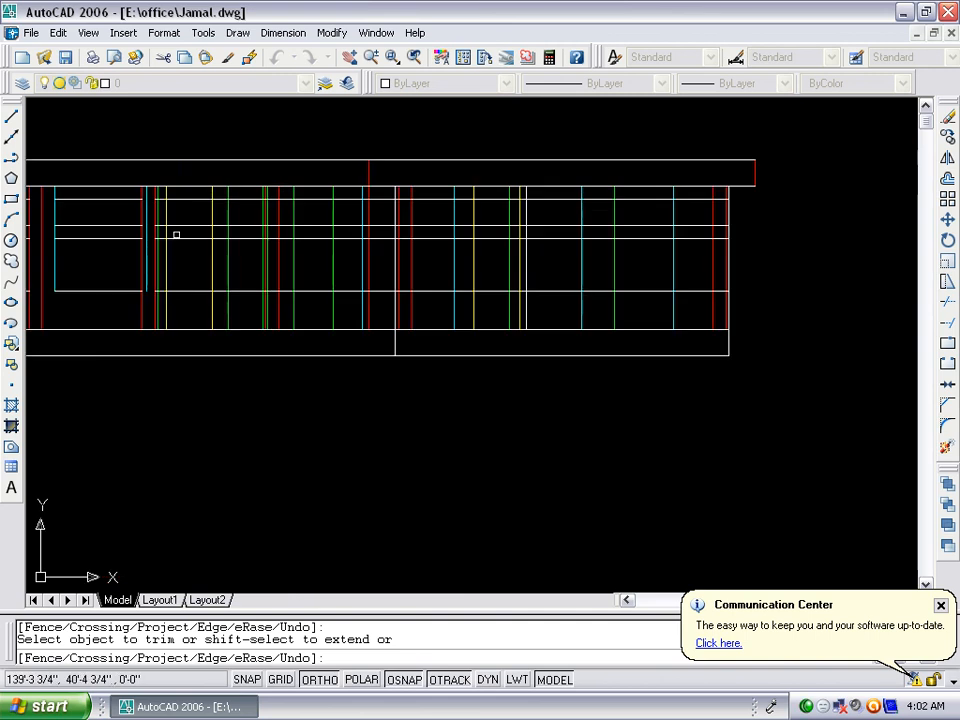
# Trim the sill line between the first door's yellow edges and cut both edges out of the 12" lintel band
pyautogui.scroll(2, 171, 235)
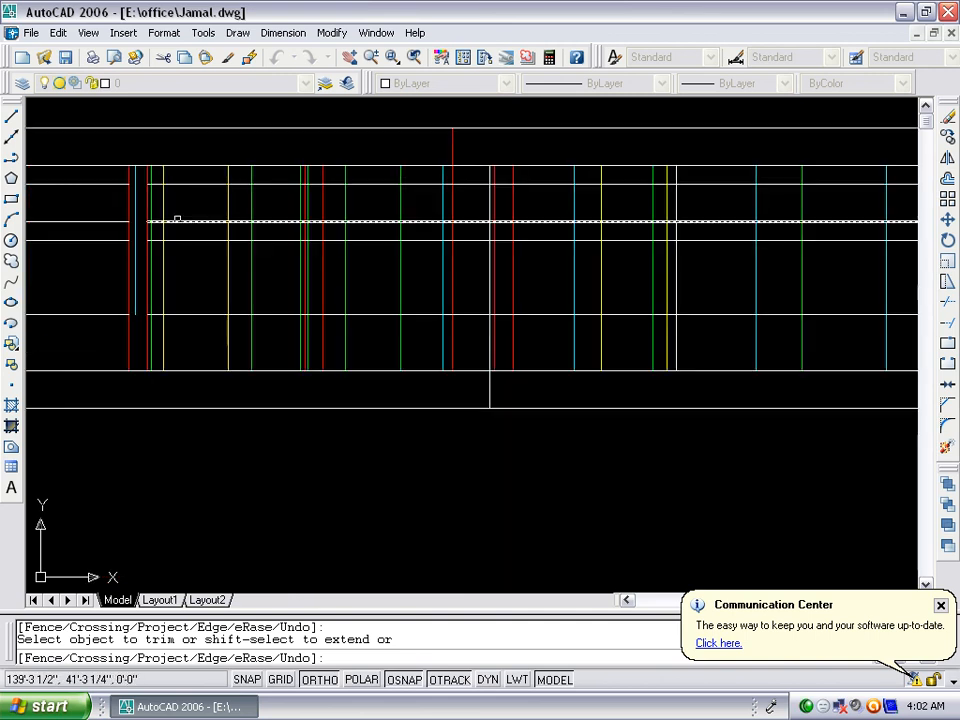
pyautogui.scroll(2, 145, 240)
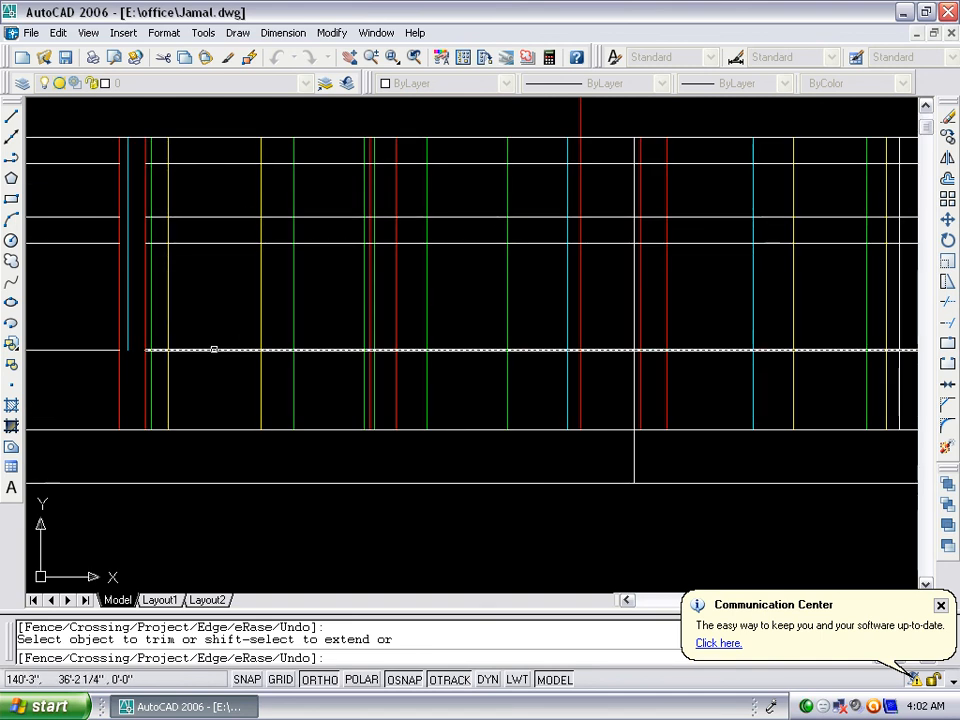
pyautogui.click(212, 349)
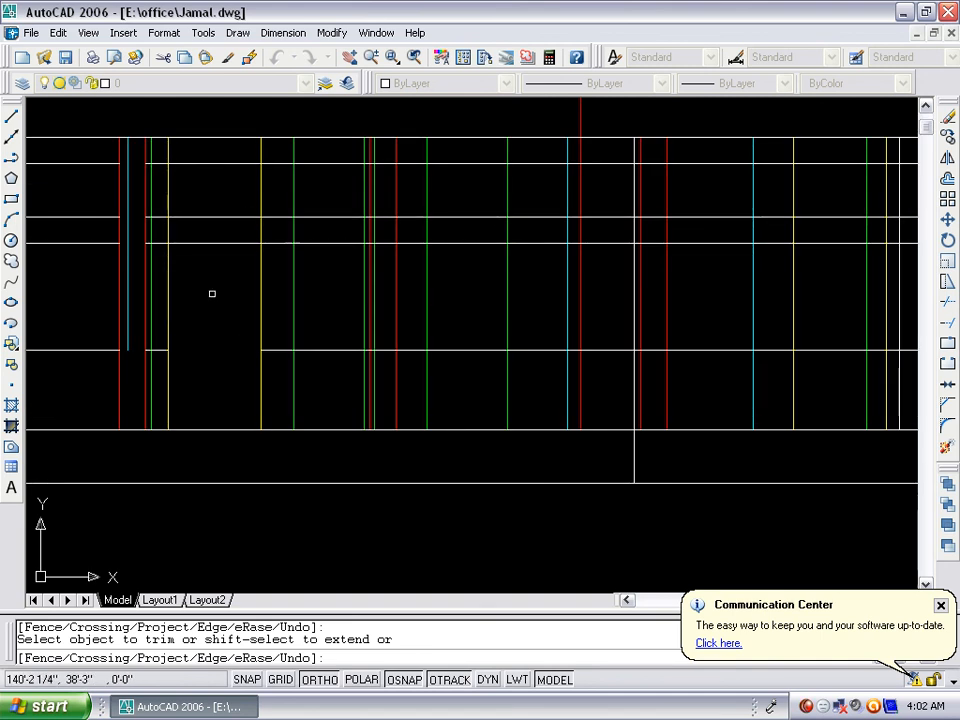
pyautogui.click(271, 222)
pyautogui.click(164, 234)
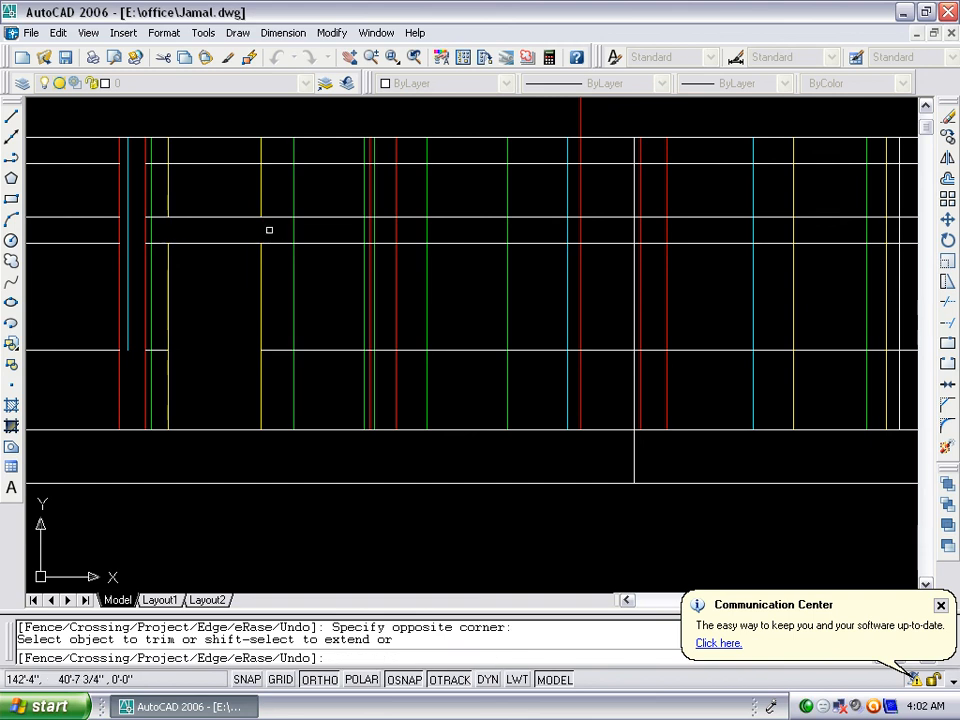
# Trim the level lines between the door's right edge and the next green line, and the yellow edges above the topmost level line
pyautogui.click(274, 370)
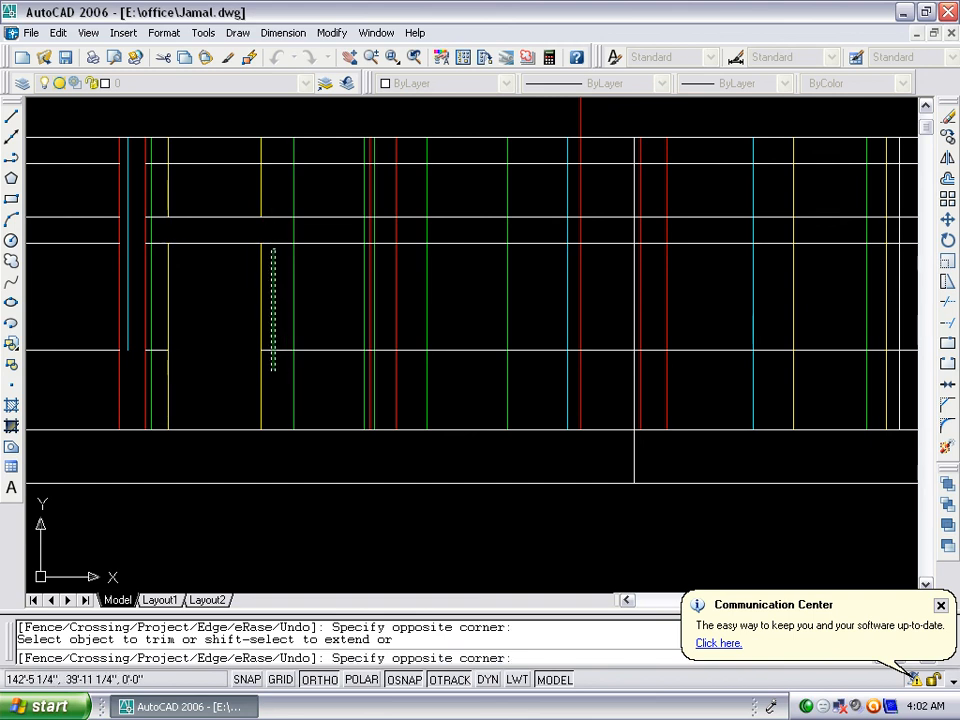
pyautogui.click(286, 146)
pyautogui.click(287, 146)
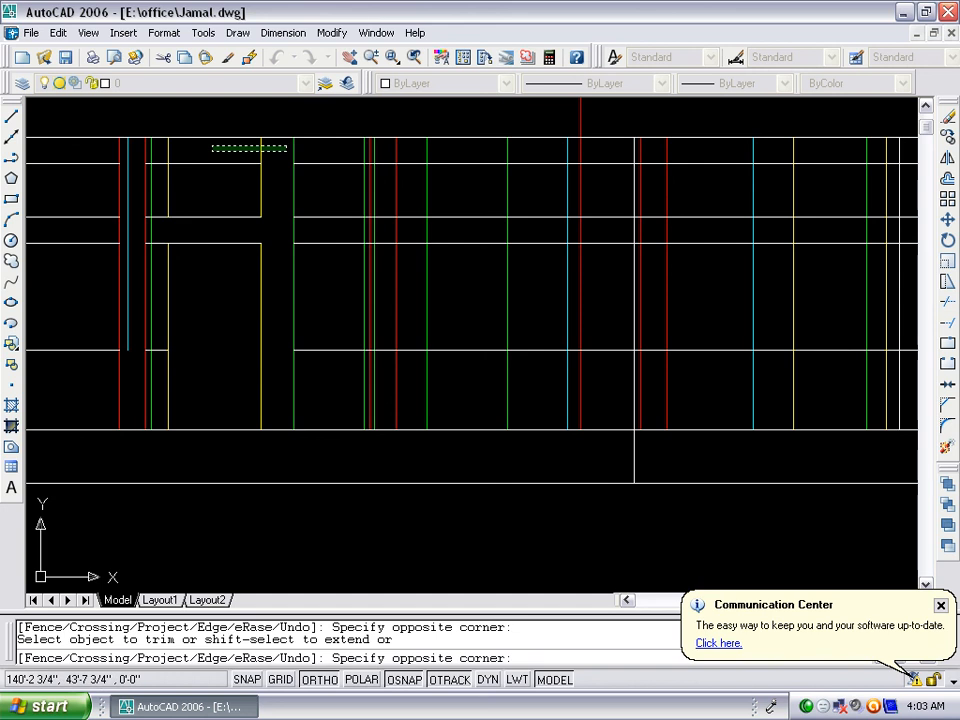
pyautogui.click(161, 148)
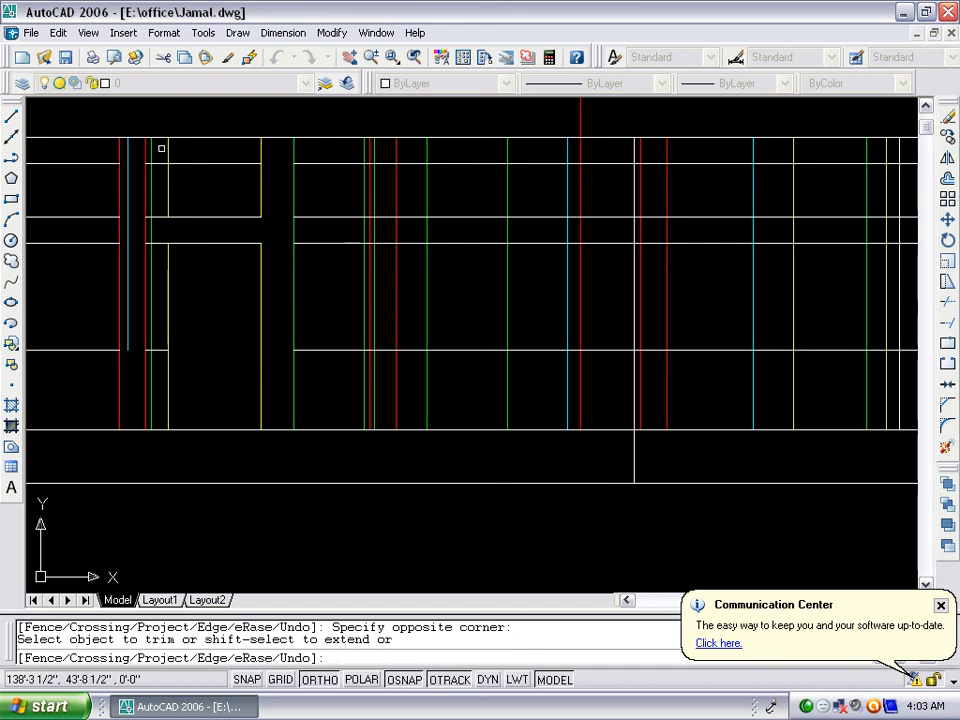
pyautogui.click(258, 152)
pyautogui.click(257, 148)
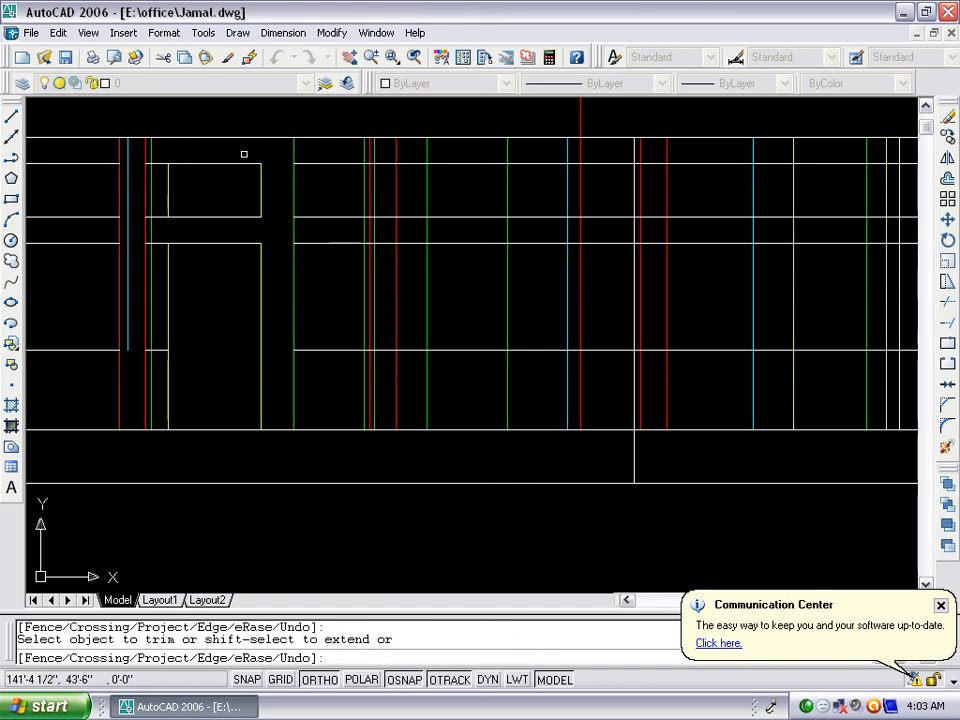
# Trim the four level lines between the door's left yellow edge and the adjacent green line
pyautogui.click(162, 150)
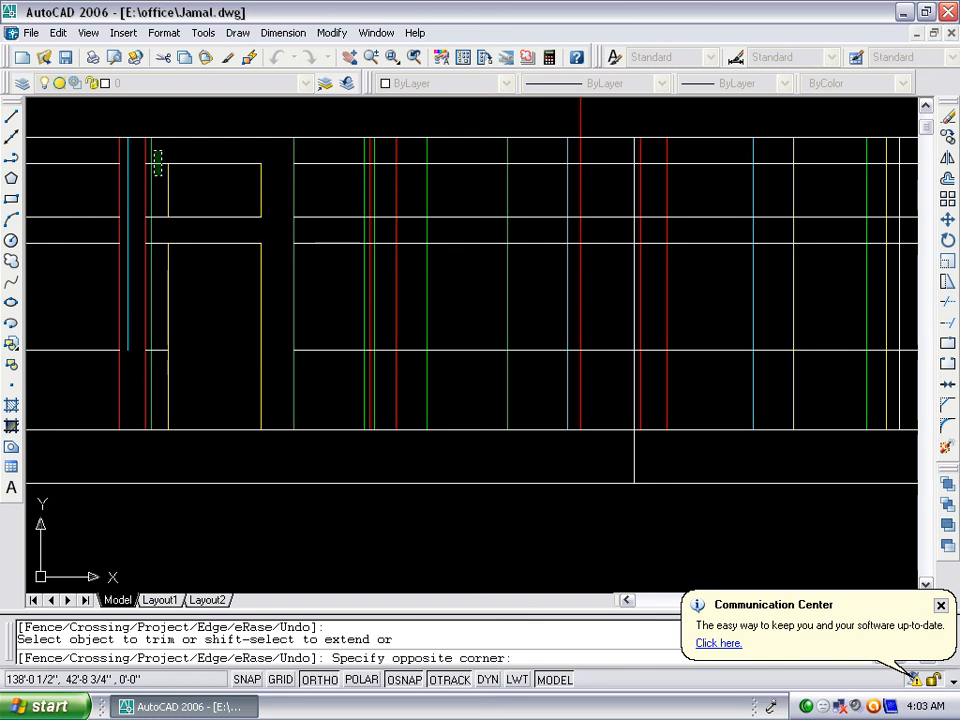
pyautogui.click(157, 369)
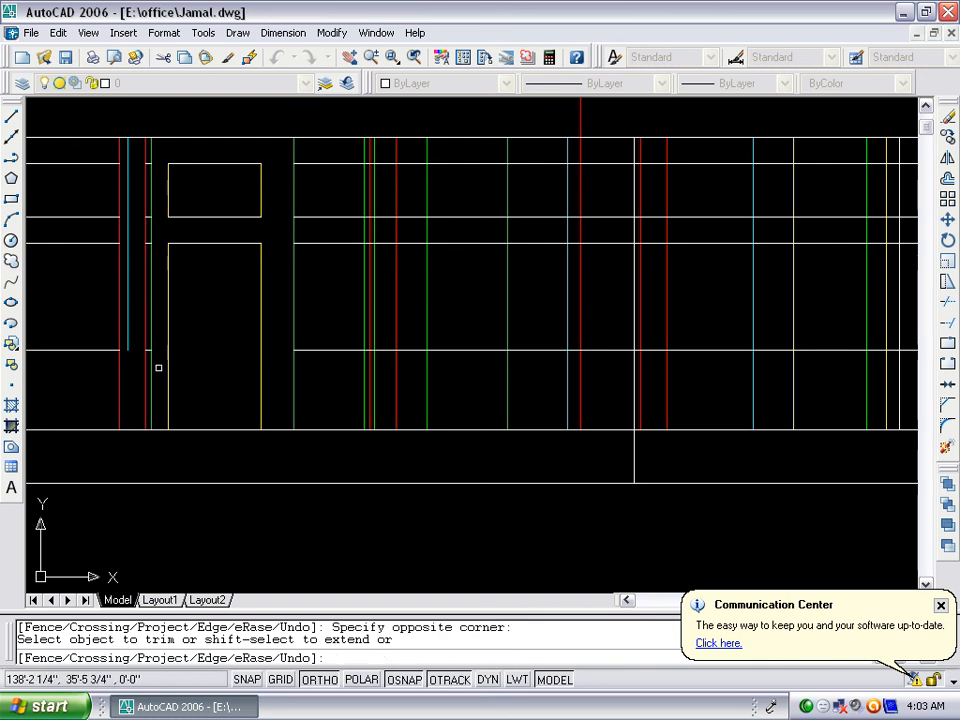
pyautogui.press('Escape')
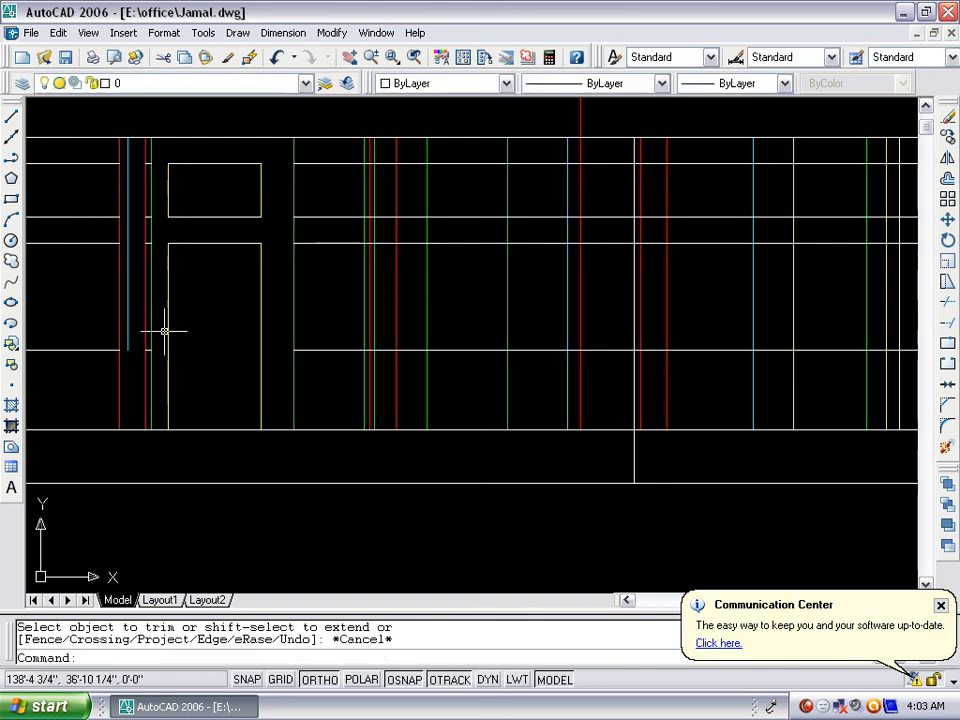
pyautogui.click(131, 150)
pyautogui.click(157, 362)
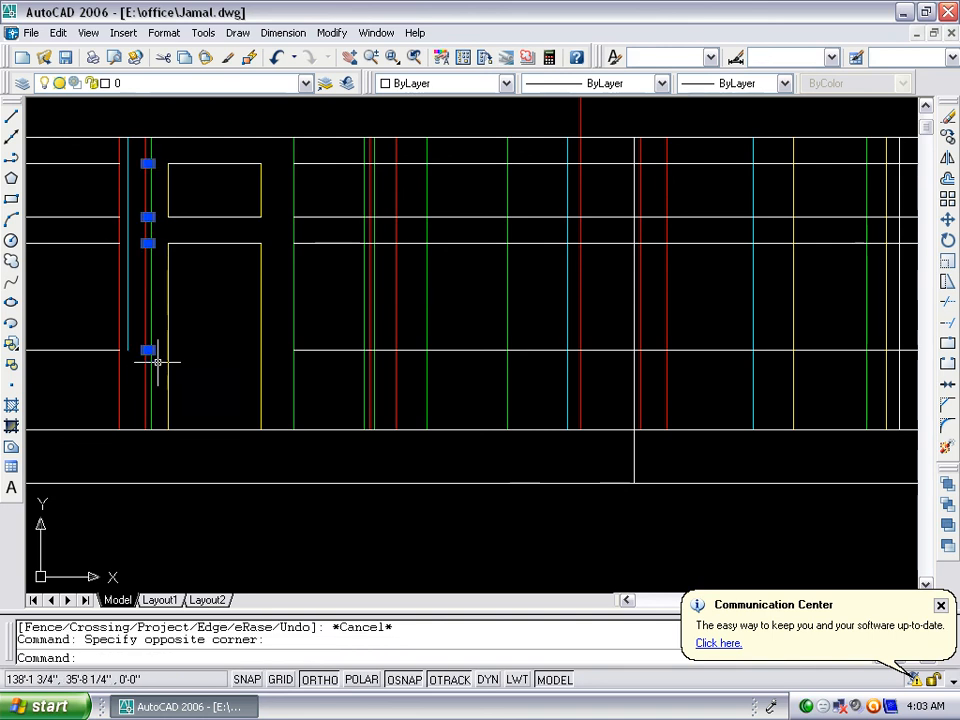
pyautogui.press('Return')
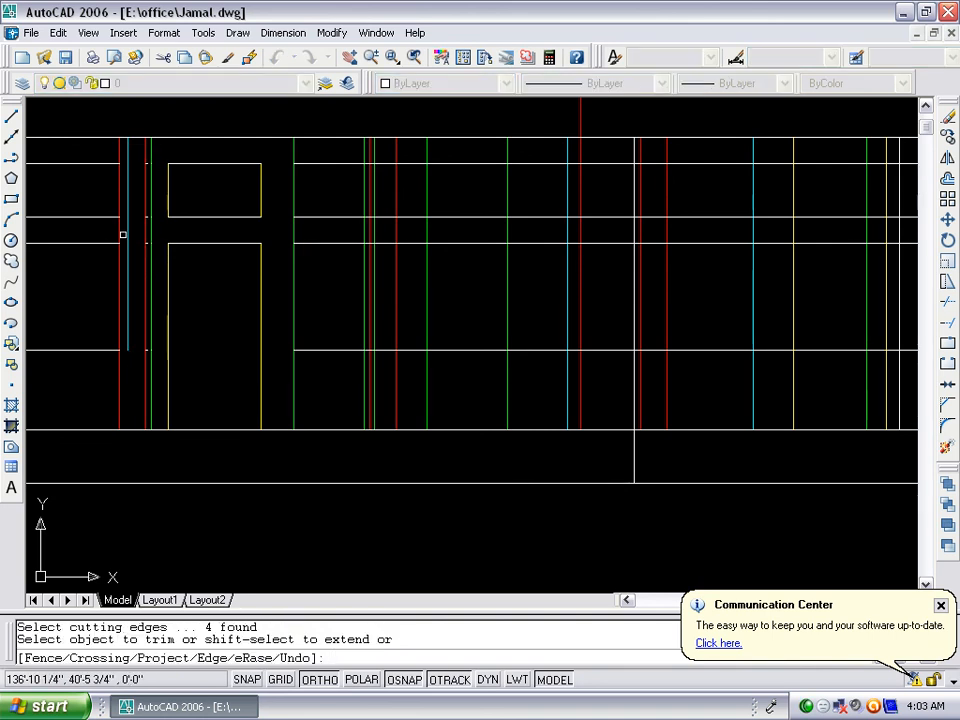
pyautogui.press('Escape')
# Erase the four short level-line remnants between the second column's right red line and the adjacent green line
pyautogui.click(129, 148)
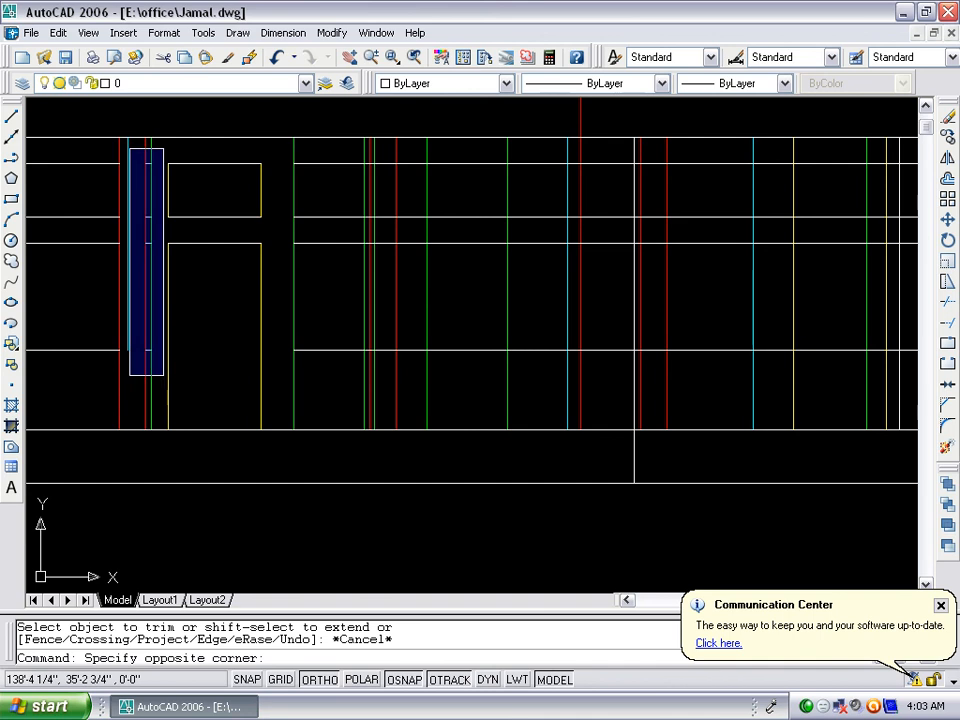
pyautogui.click(163, 375)
pyautogui.press('Delete')
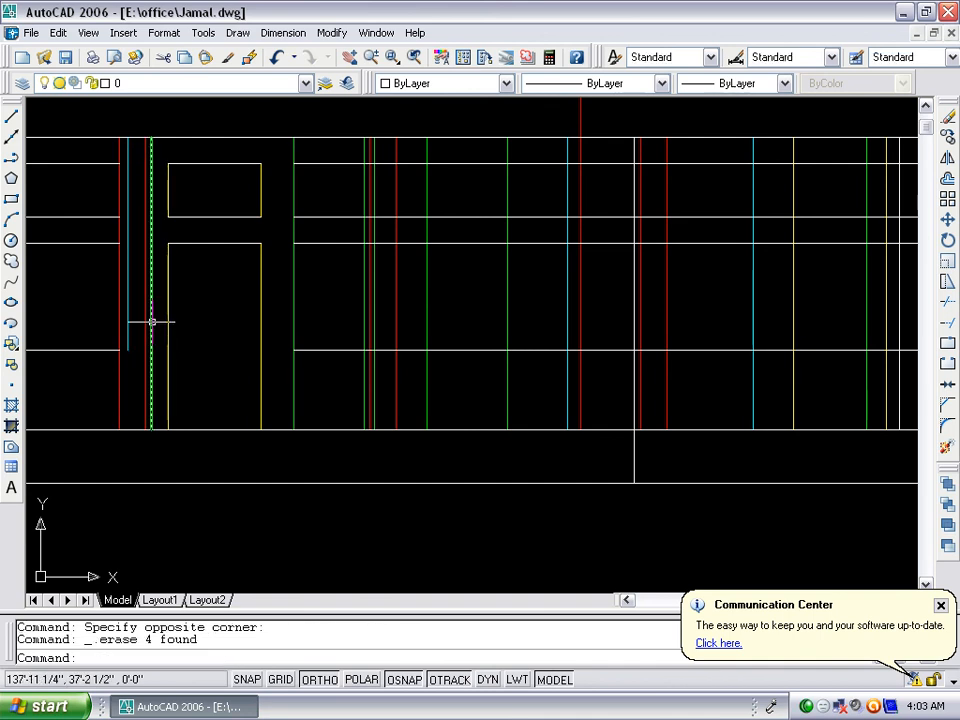
# Erase the green line between the second column and the first door, and the short cyan line inside the second column
pyautogui.click(149, 322)
pyautogui.press('Delete')
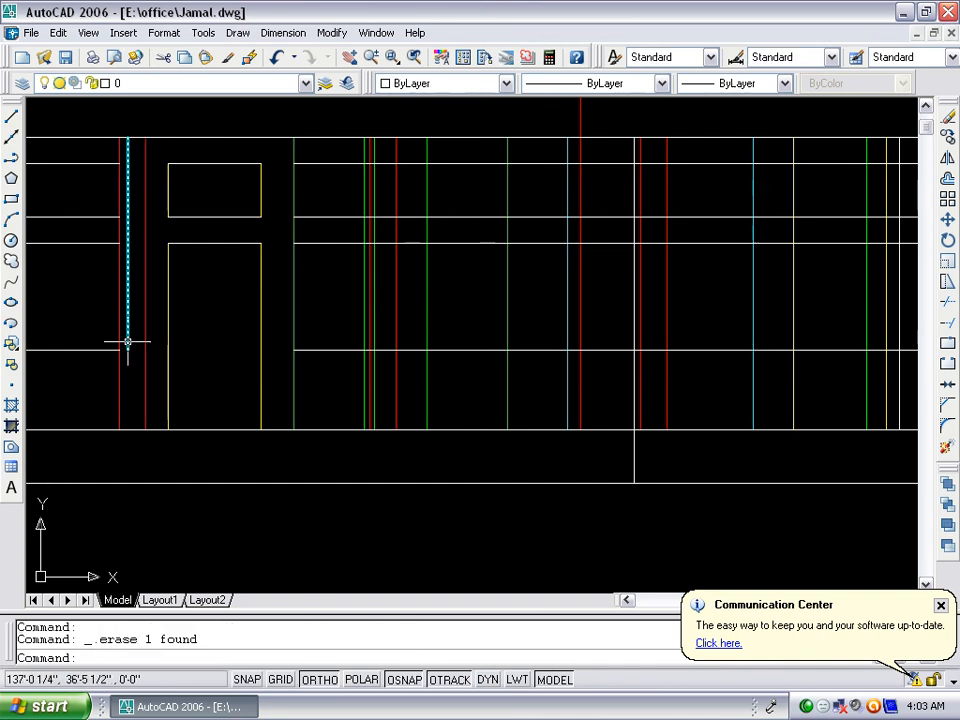
pyautogui.click(127, 342)
pyautogui.press('Delete')
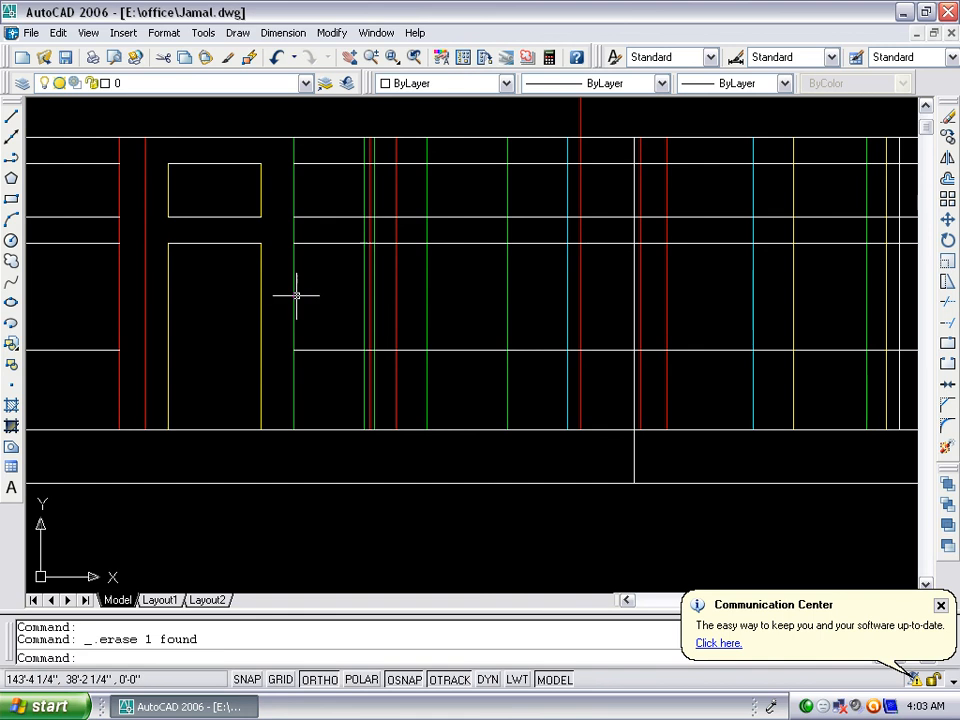
# Compare the elevation's remaining vertical lines with the staircase, second front window and door positions in the plan below
pyautogui.scroll(-5, 294, 296)
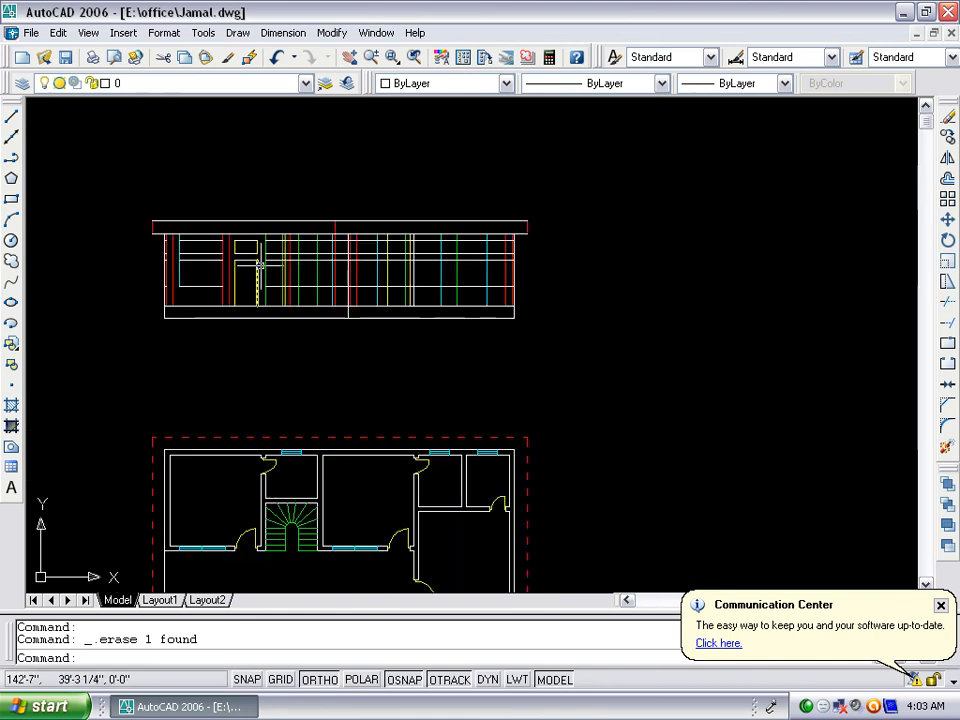
pyautogui.scroll(5, 258, 265)
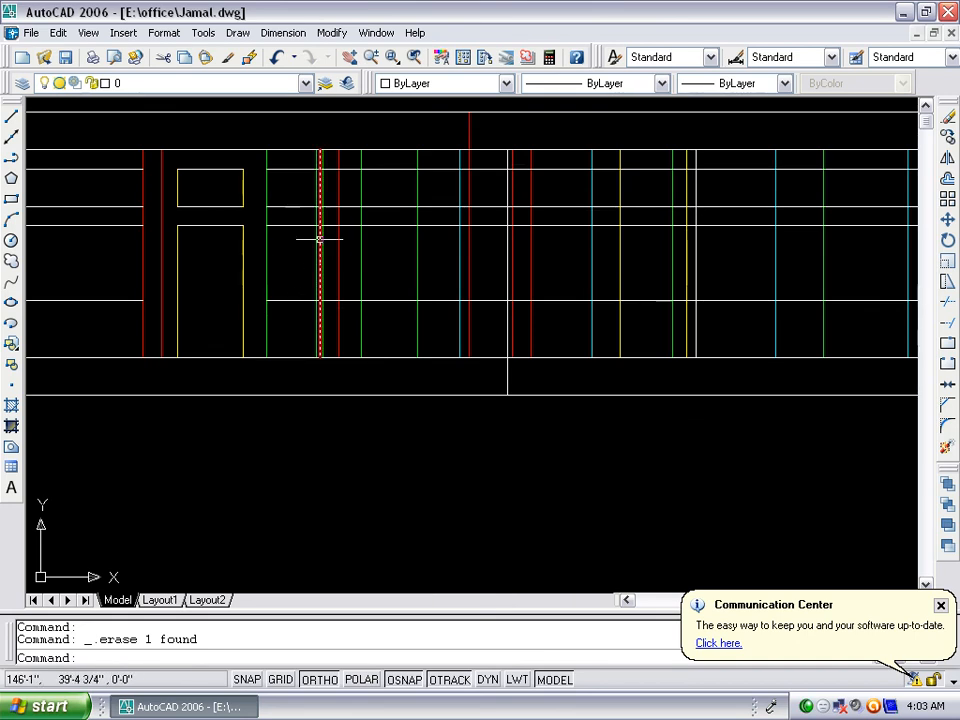
pyautogui.press('Escape')
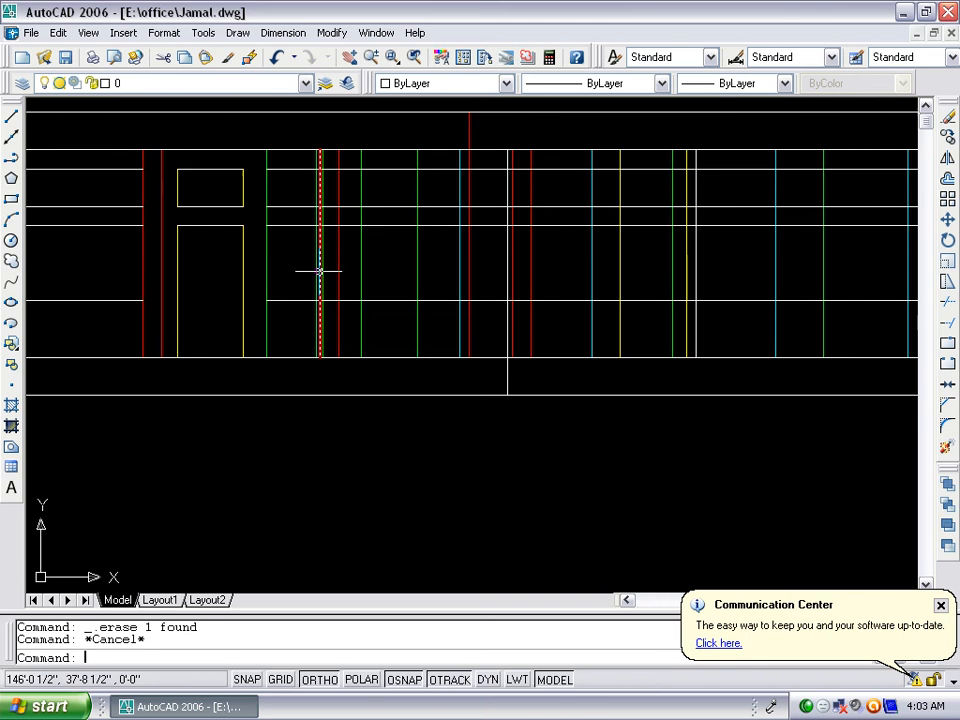
pyautogui.scroll(-5, 408, 274)
pyautogui.scroll(5, 377, 458)
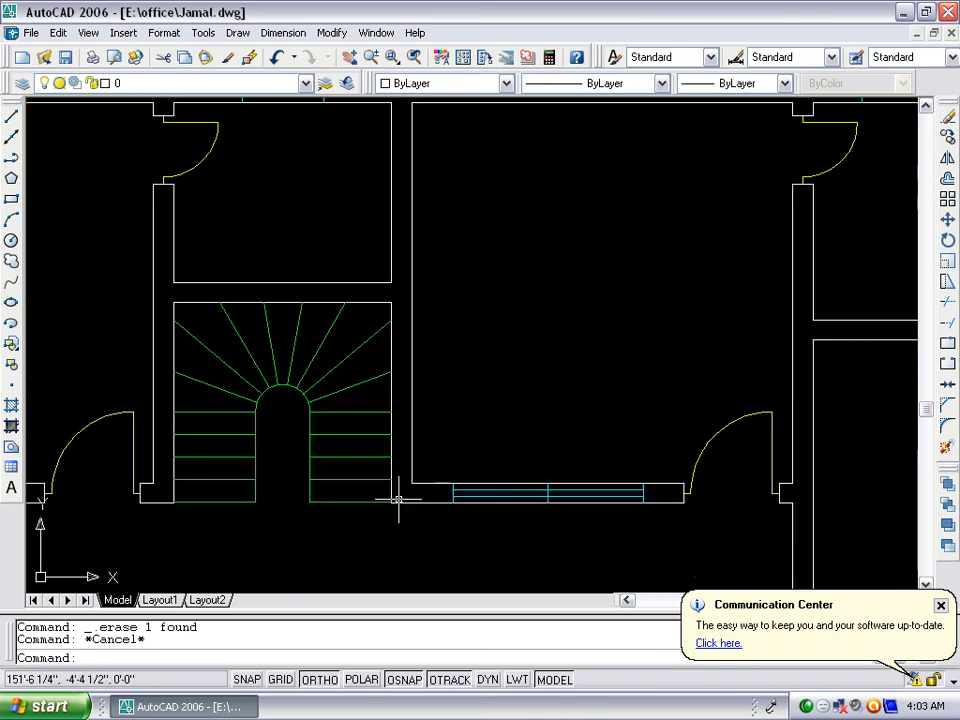
pyautogui.scroll(-5, 372, 480)
pyautogui.scroll(3, 375, 485)
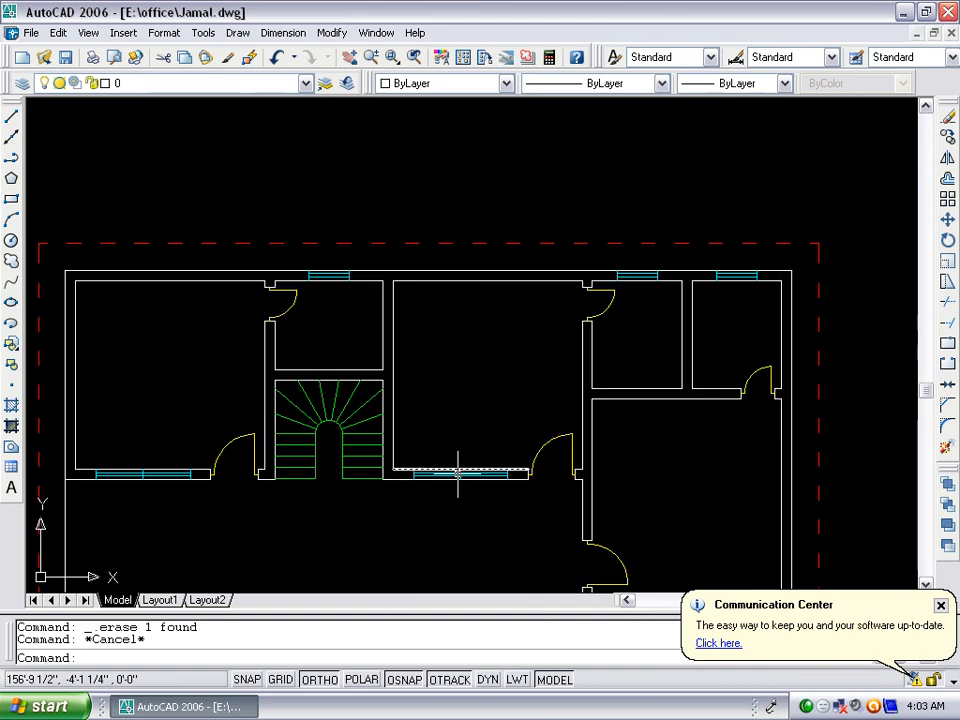
pyautogui.scroll(-3, 470, 478)
pyautogui.scroll(-2, 437, 350)
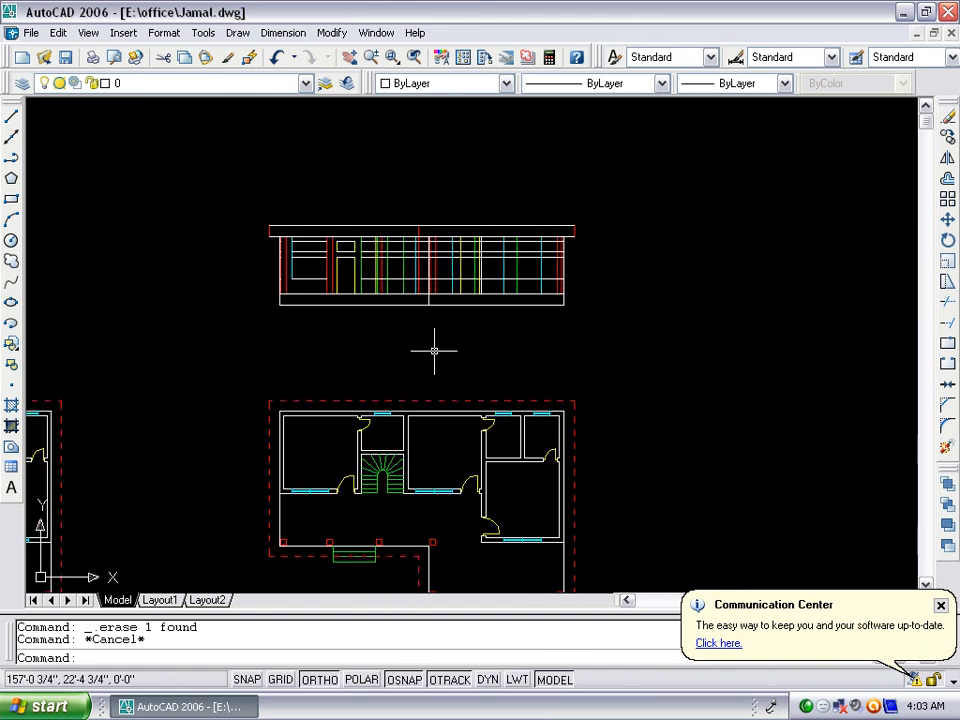
pyautogui.scroll(4, 456, 263)
pyautogui.scroll(3, 456, 263)
pyautogui.press('Escape')
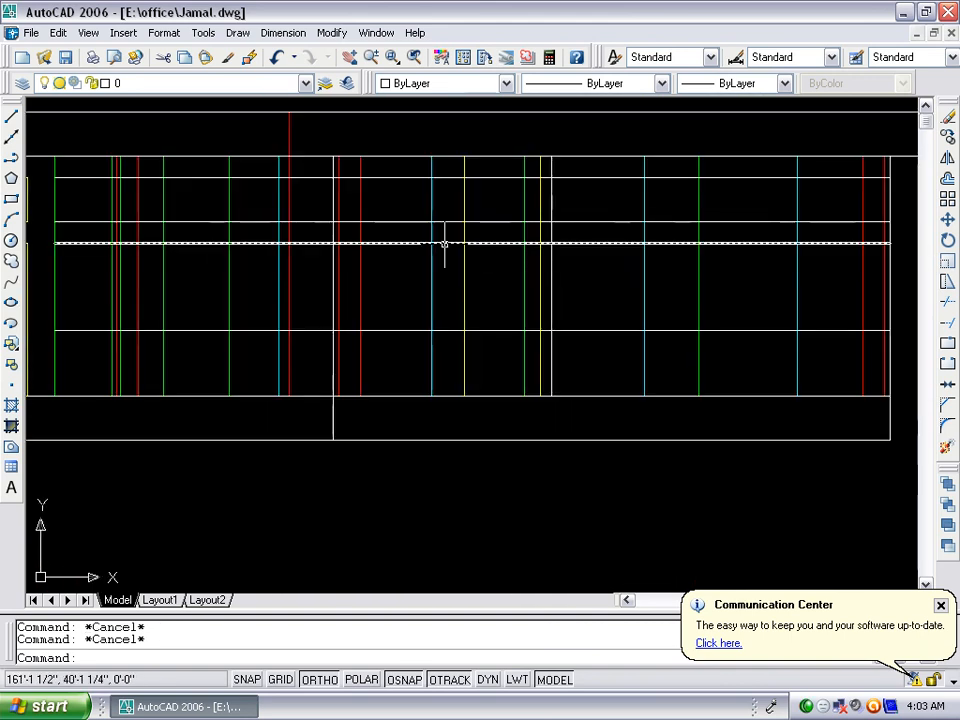
# Trim the four level lines between the white wall line and the next cyan line, and the sill line back to the second door's right edge
pyautogui.write('tr')
pyautogui.press('Return')
pyautogui.press('Return')
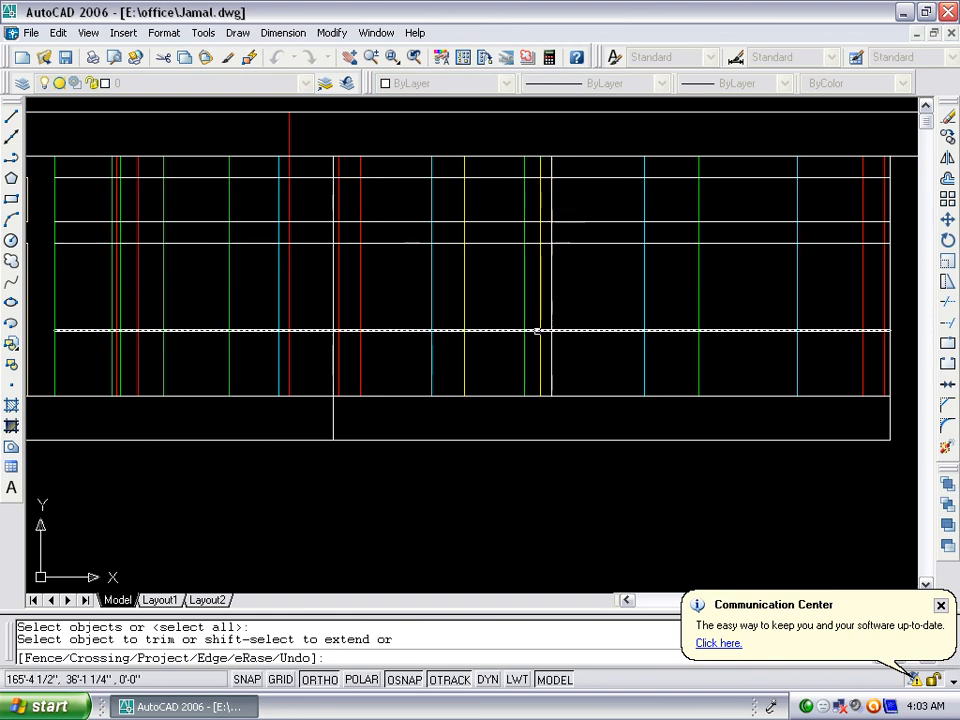
pyautogui.scroll(2, 537, 331)
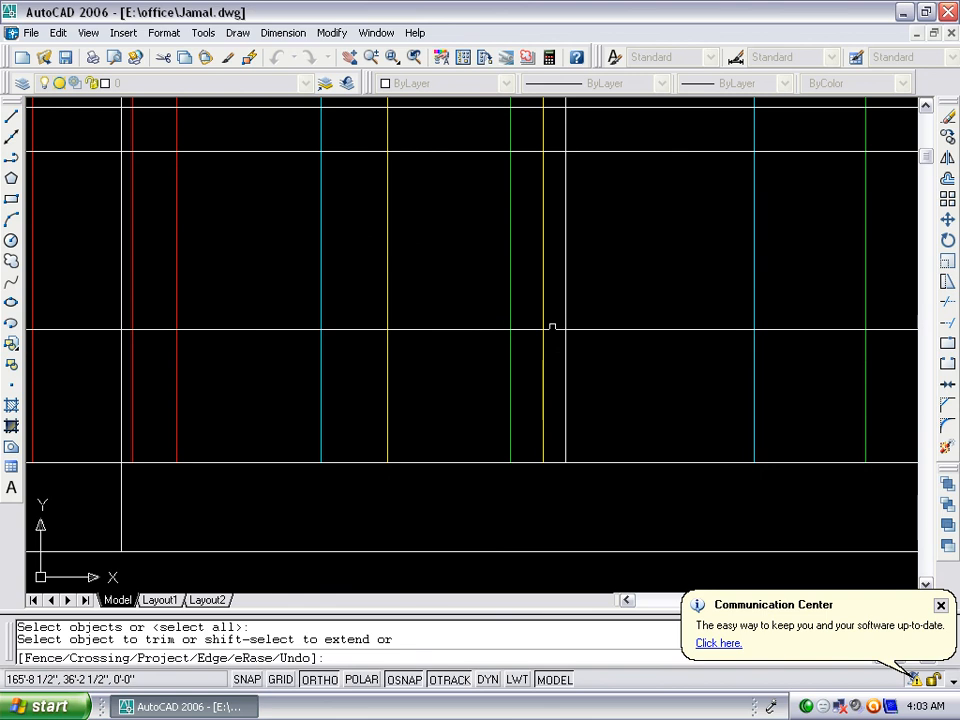
pyautogui.click(552, 327)
pyautogui.click(553, 317)
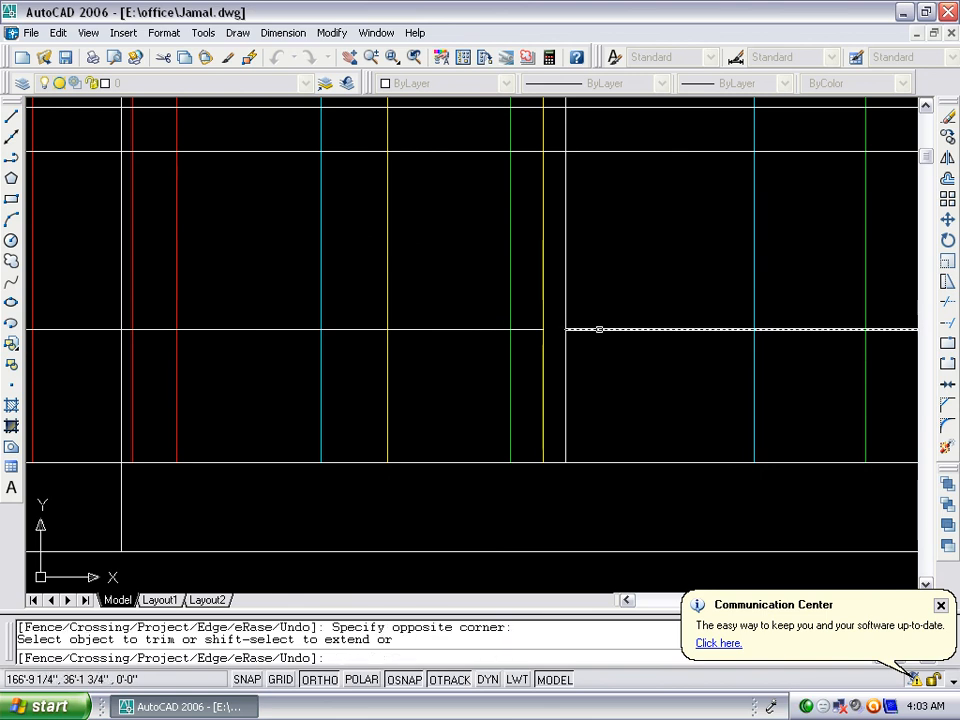
pyautogui.click(600, 328)
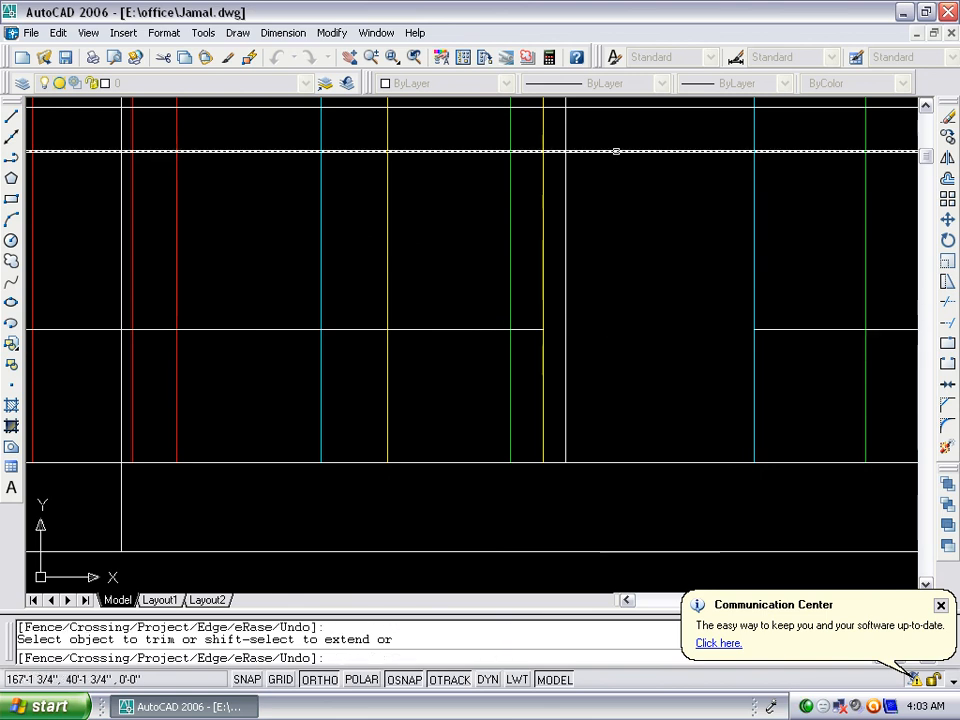
pyautogui.click(616, 154)
pyautogui.scroll(-2, 588, 277)
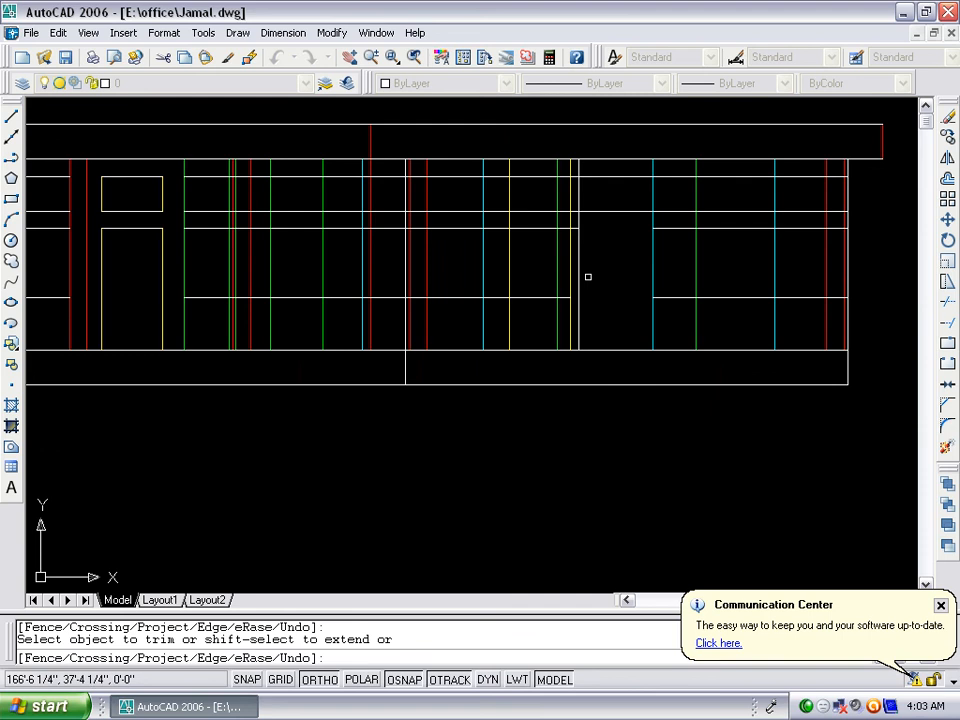
pyautogui.click(615, 169)
pyautogui.click(598, 219)
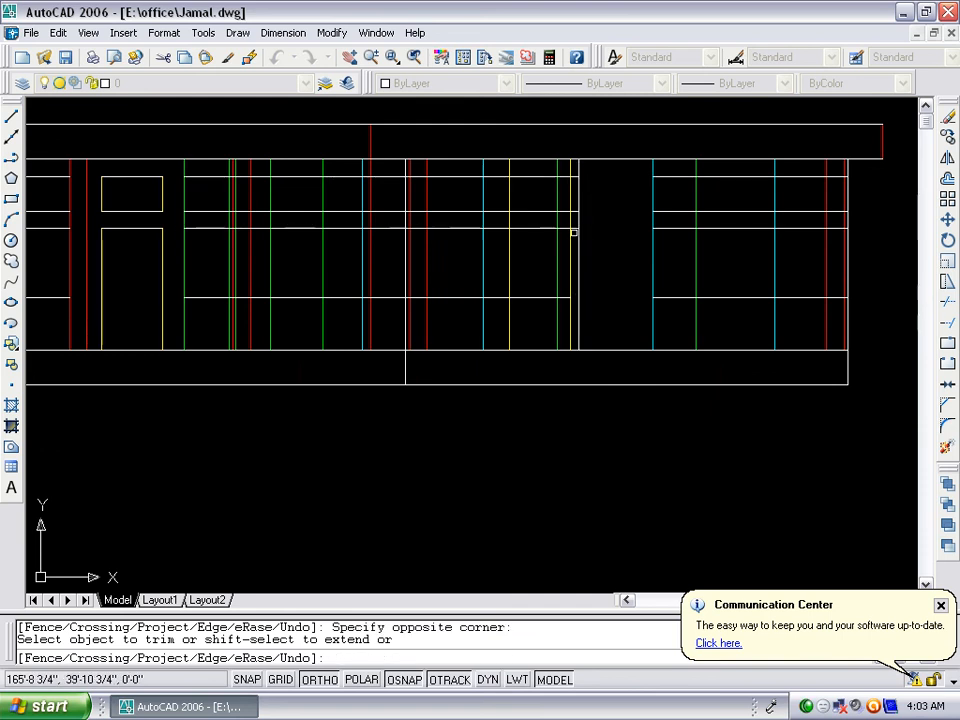
# Trim the three upper level lines between the second door's right yellow edge and the white wall line
pyautogui.scroll(2, 588, 225)
pyautogui.scroll(2, 598, 225)
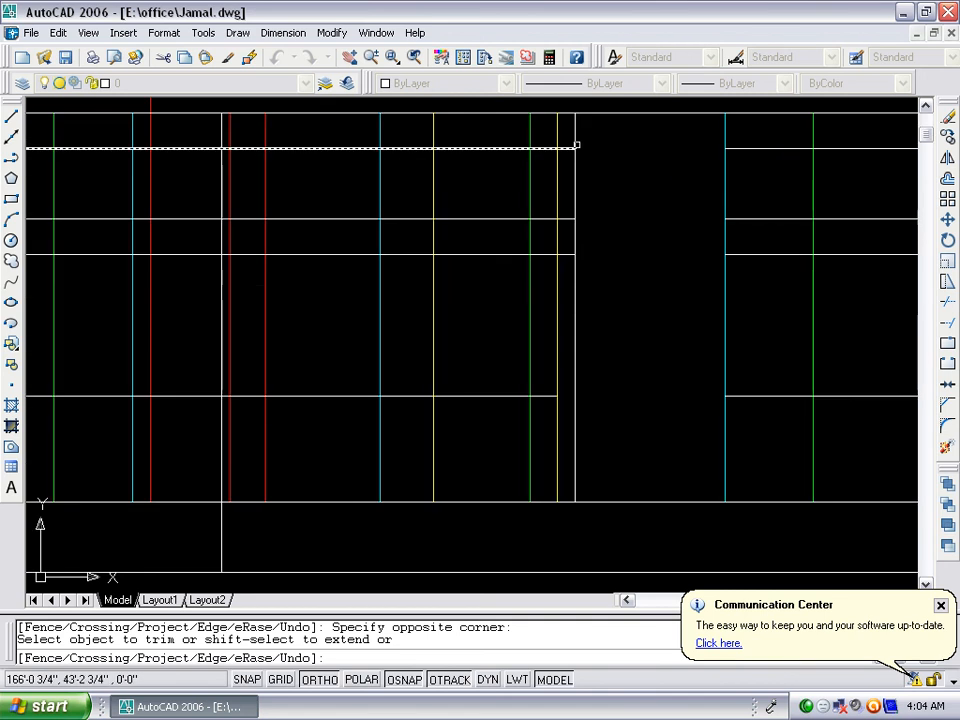
pyautogui.click(567, 134)
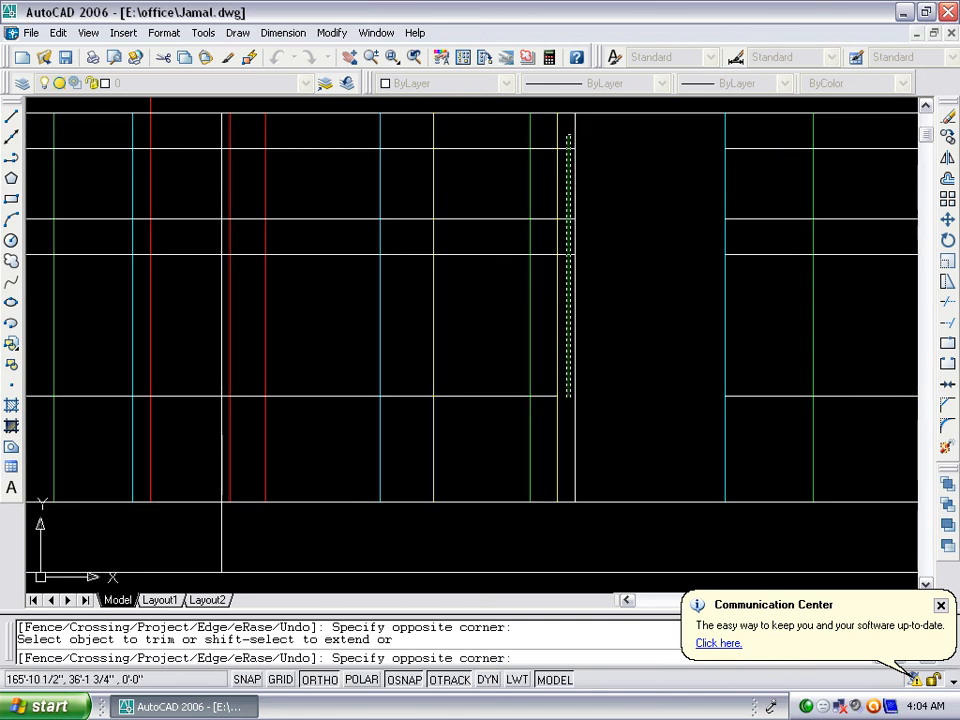
pyautogui.click(568, 320)
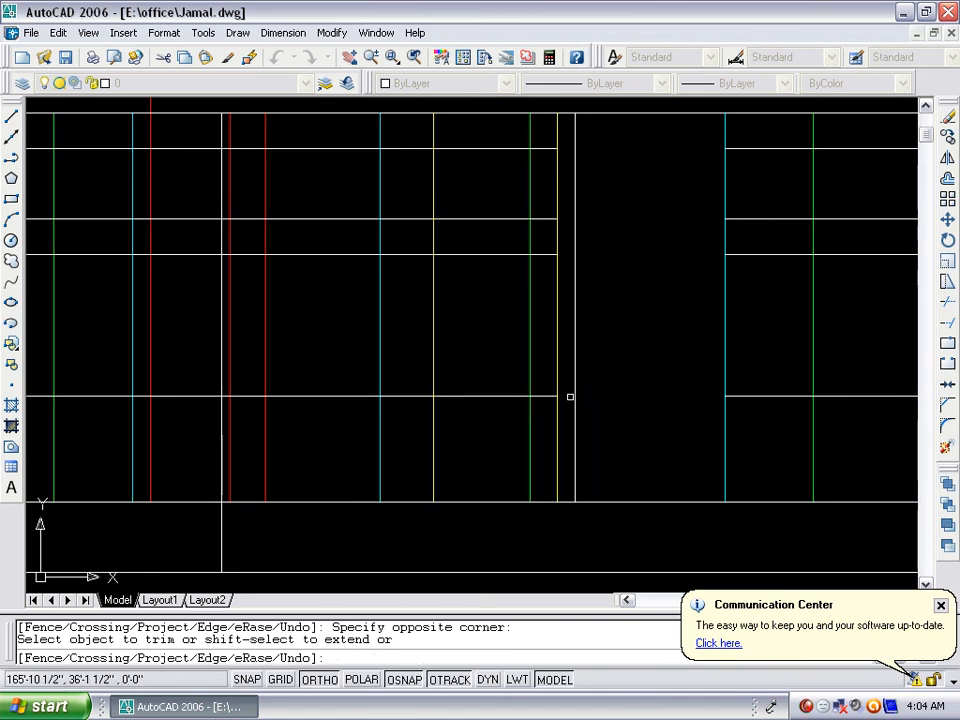
# Trim the cyan, yellow and green verticals above the second door's topmost level line, and the green line within its upper opening
pyautogui.click(562, 124)
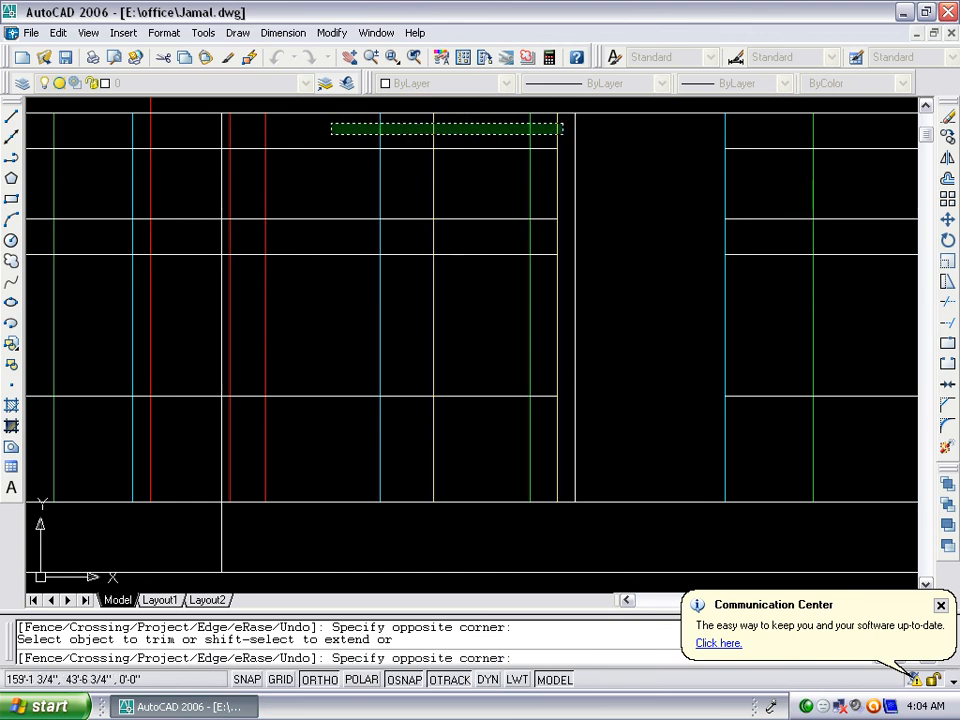
pyautogui.click(276, 134)
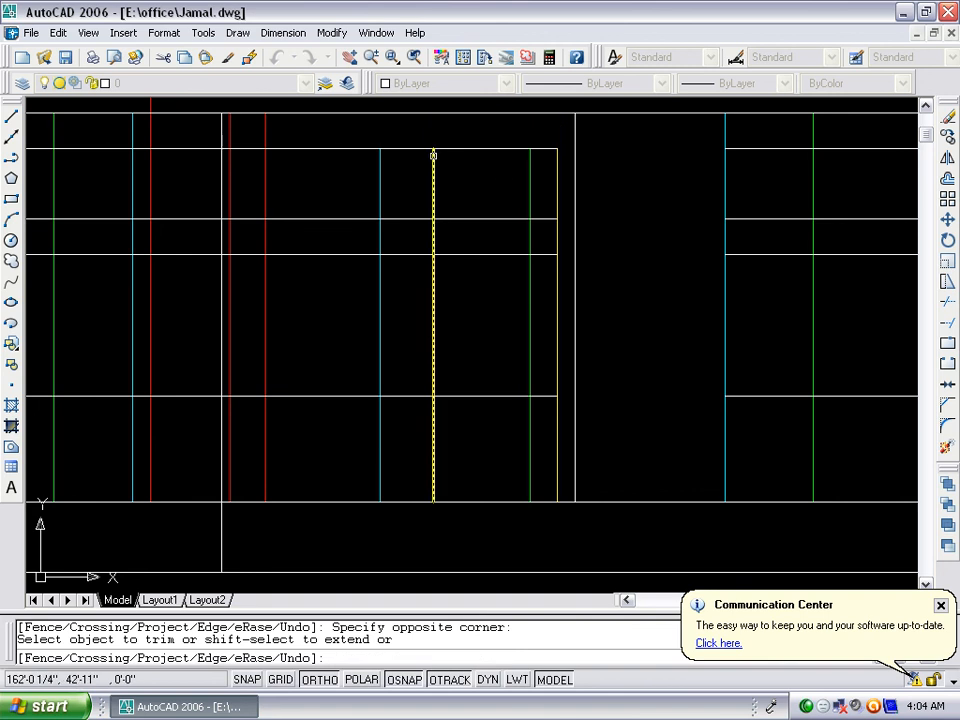
pyautogui.click(540, 179)
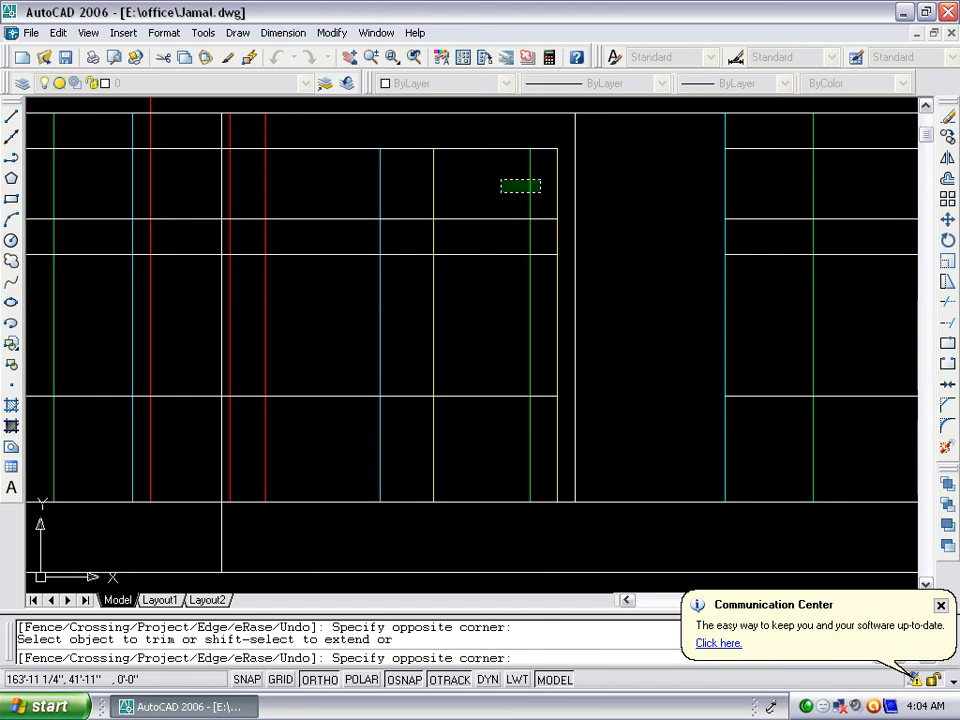
pyautogui.click(501, 190)
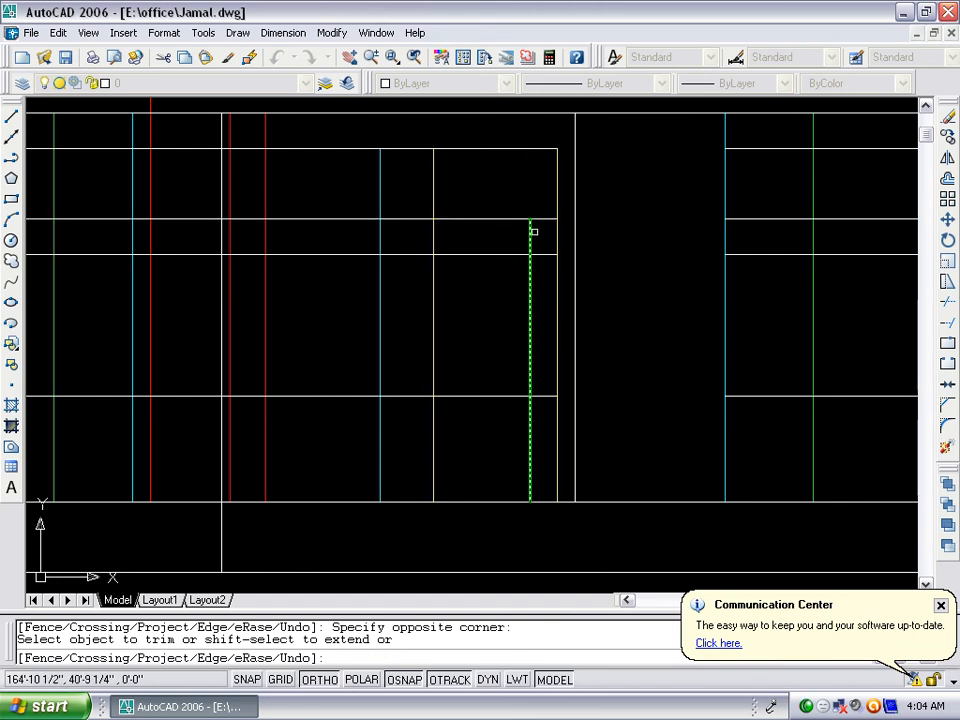
# Cut the verticals around the second door out of the lintel band, and trim the four level lines between the adjacent cyan line and the door
pyautogui.click(561, 234)
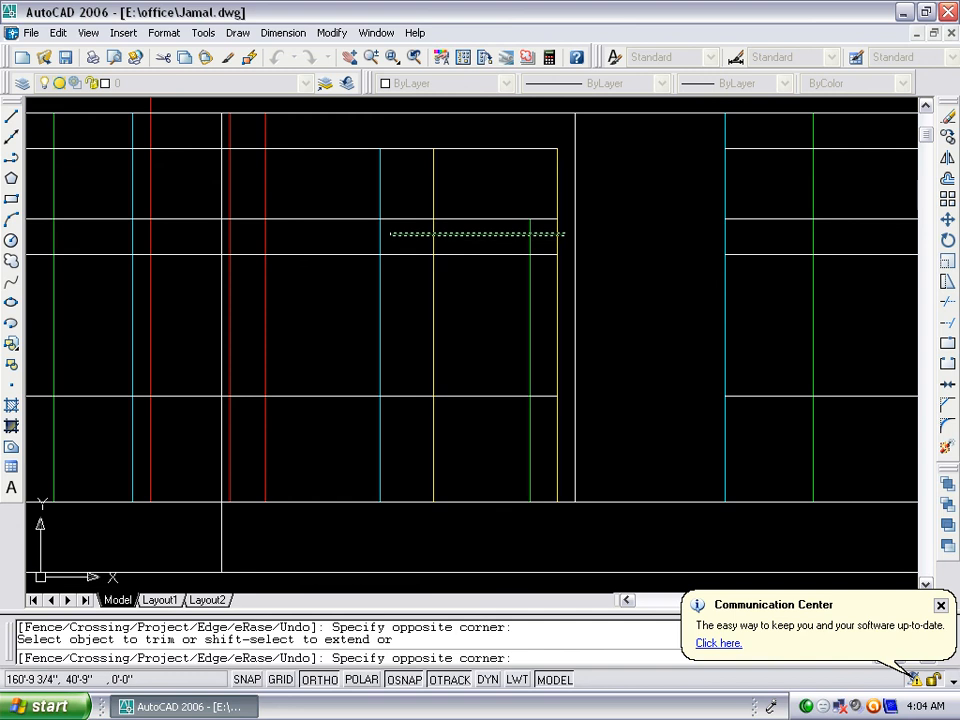
pyautogui.click(268, 237)
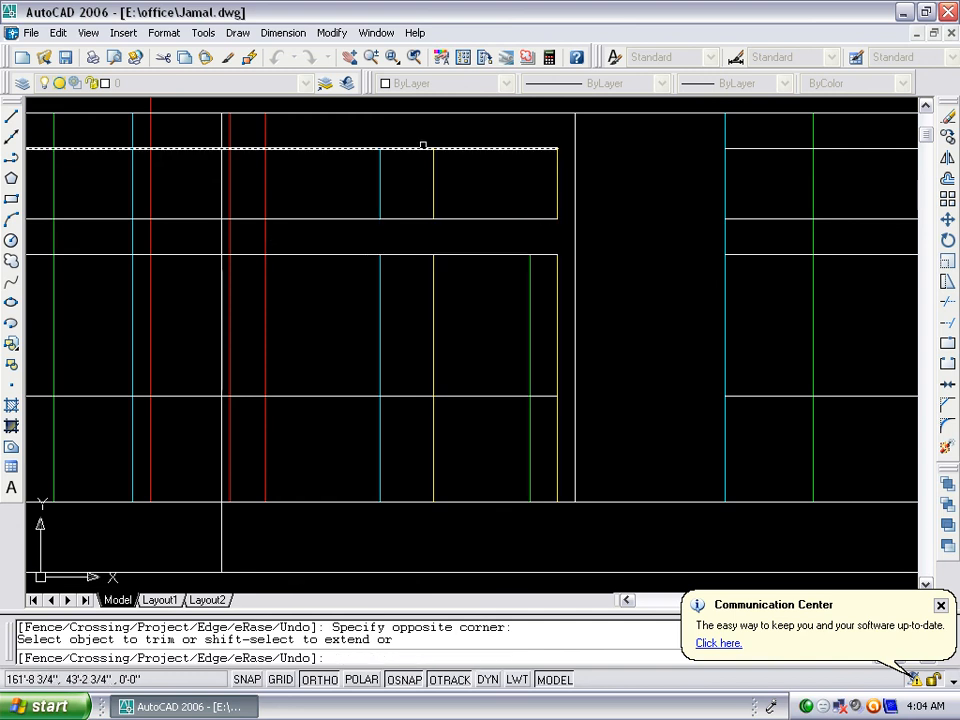
pyautogui.click(420, 140)
pyautogui.click(395, 410)
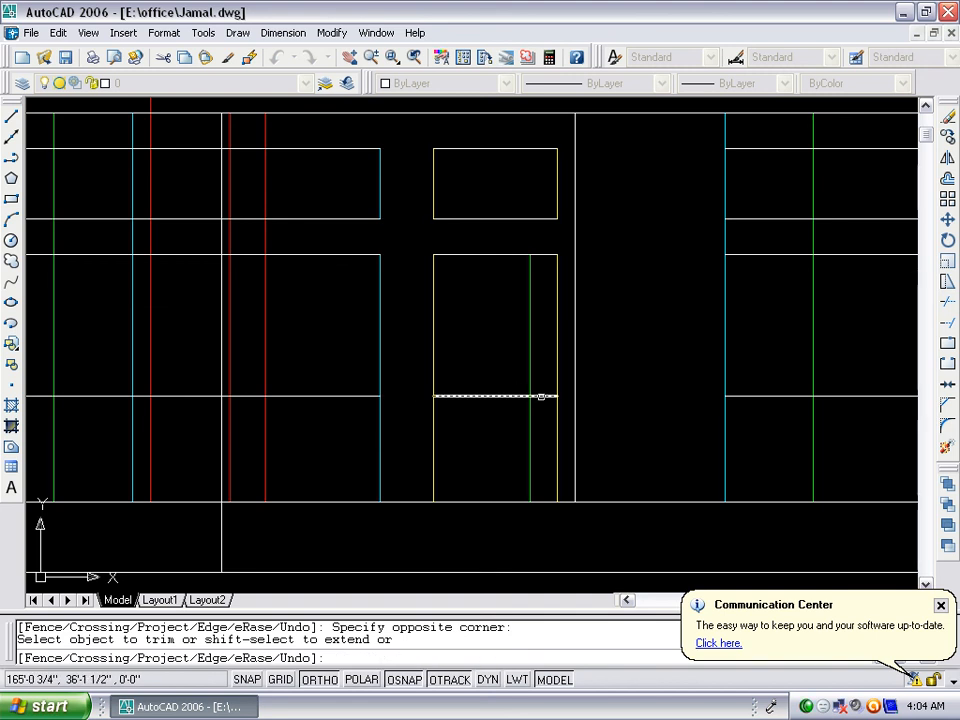
# Remove the sill line and the green line from inside the second door's opening
pyautogui.click(539, 397)
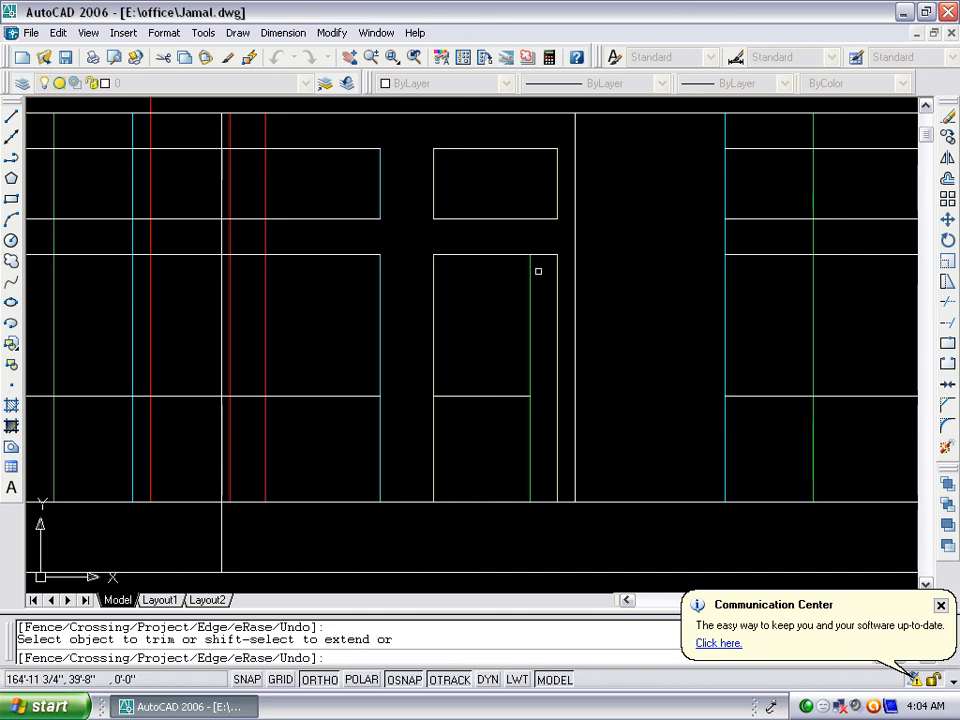
pyautogui.press('Escape')
pyautogui.click(546, 298)
pyautogui.click(487, 421)
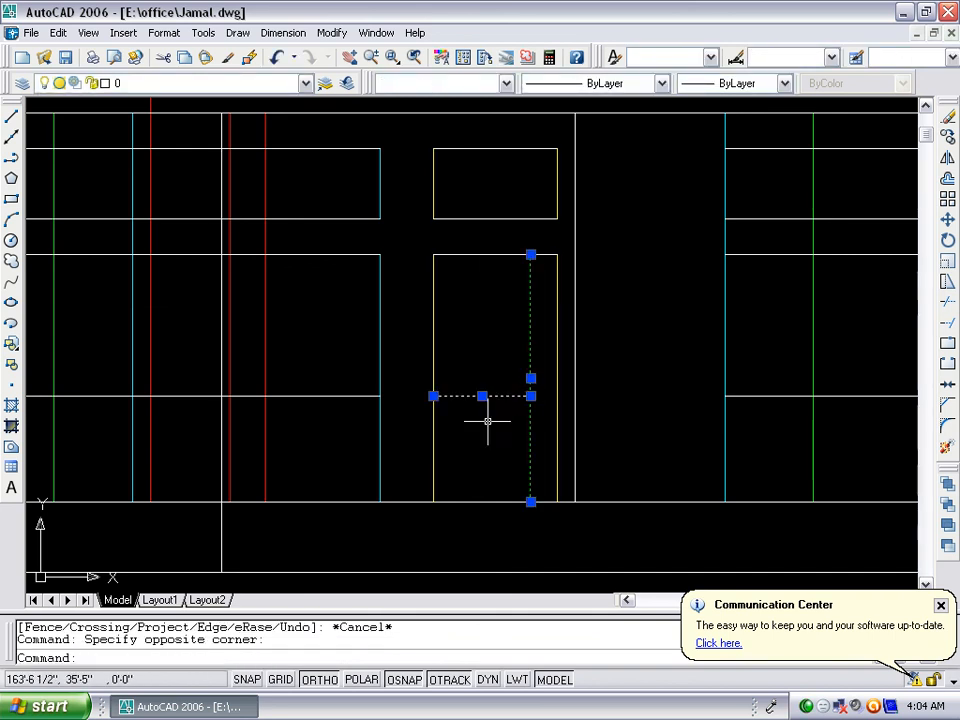
pyautogui.press('Delete')
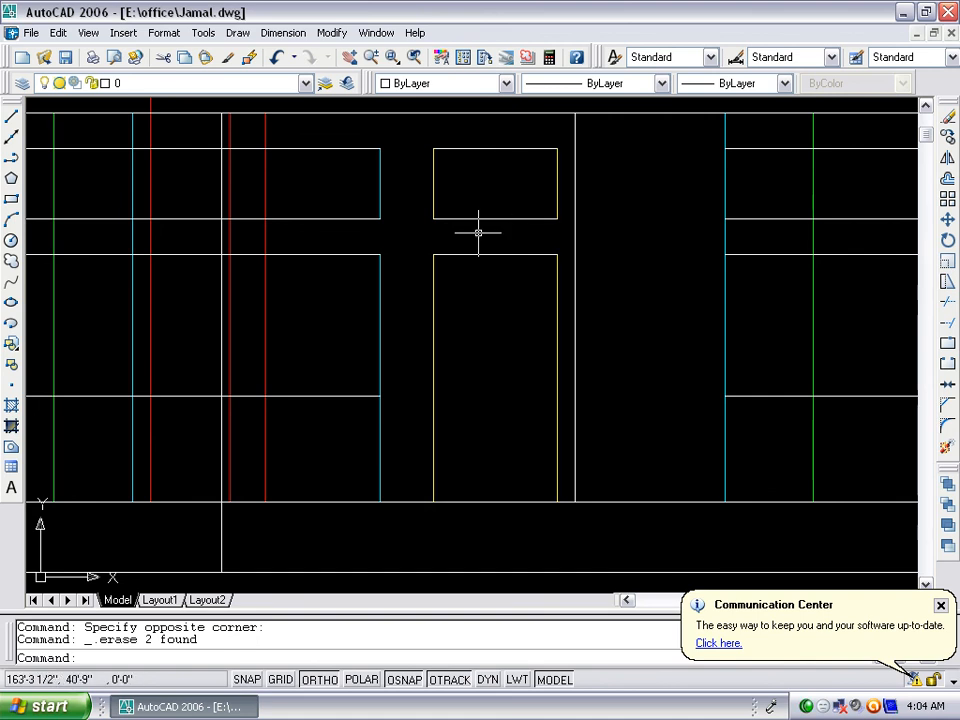
# Trim the middle red roof-edge line below the roof slab, using the slab's bottom line as the cutting edge
pyautogui.scroll(-4, 377, 302)
pyautogui.scroll(3, 328, 313)
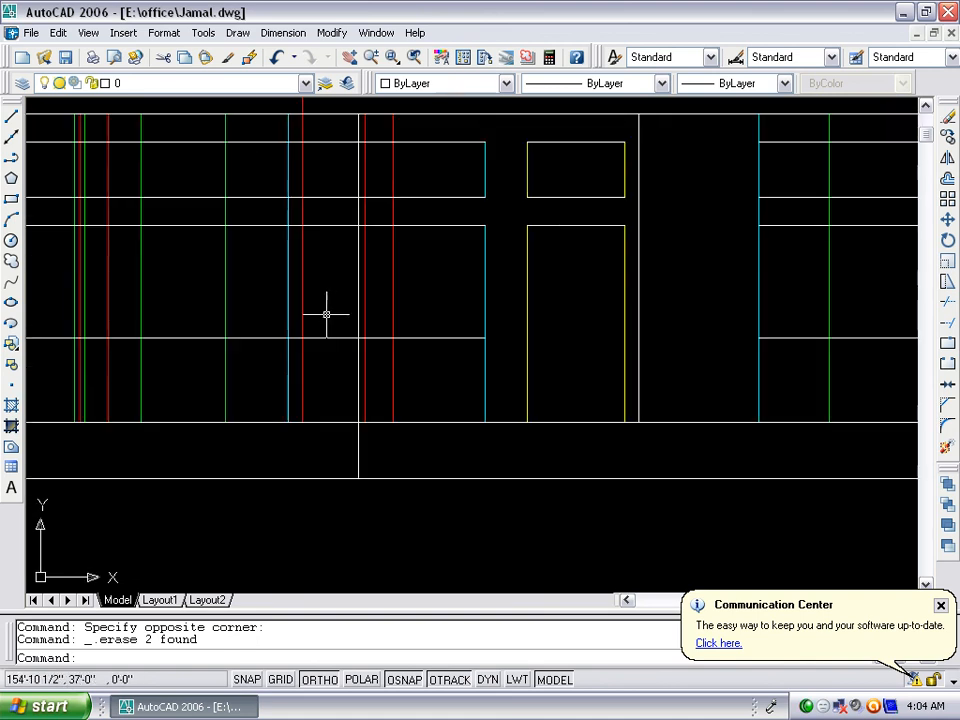
pyautogui.scroll(-3, 300, 372)
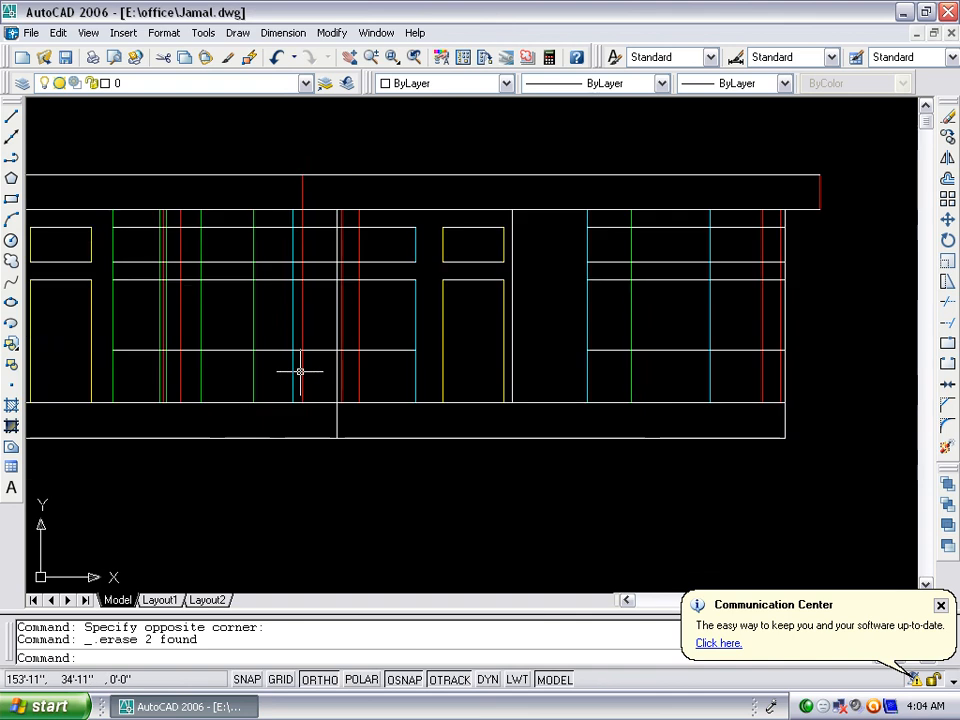
pyautogui.scroll(2, 301, 268)
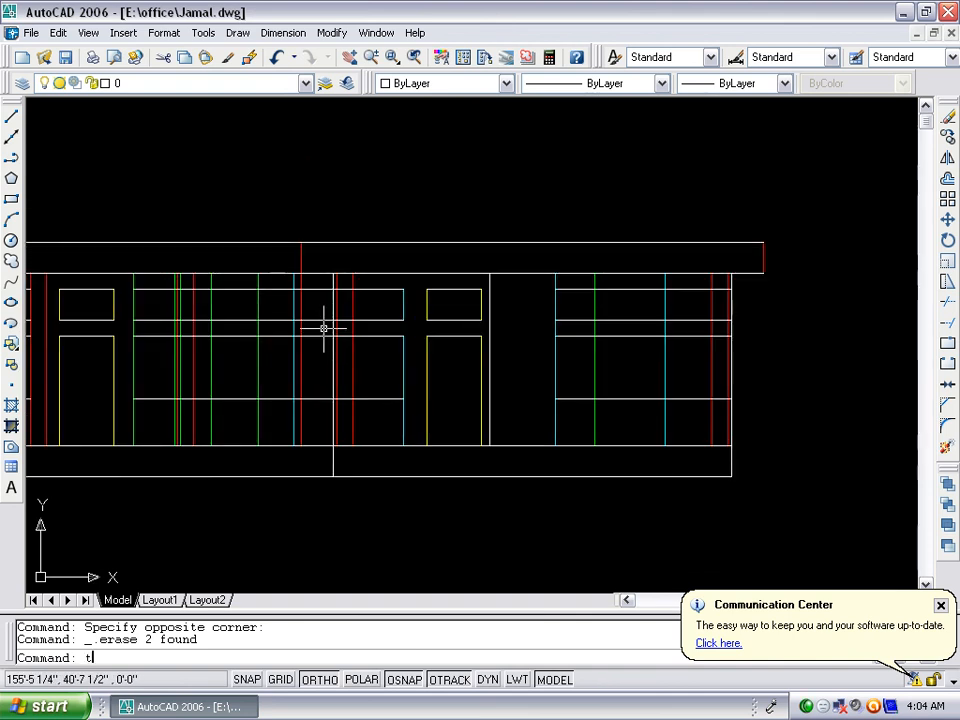
pyautogui.press('Return')
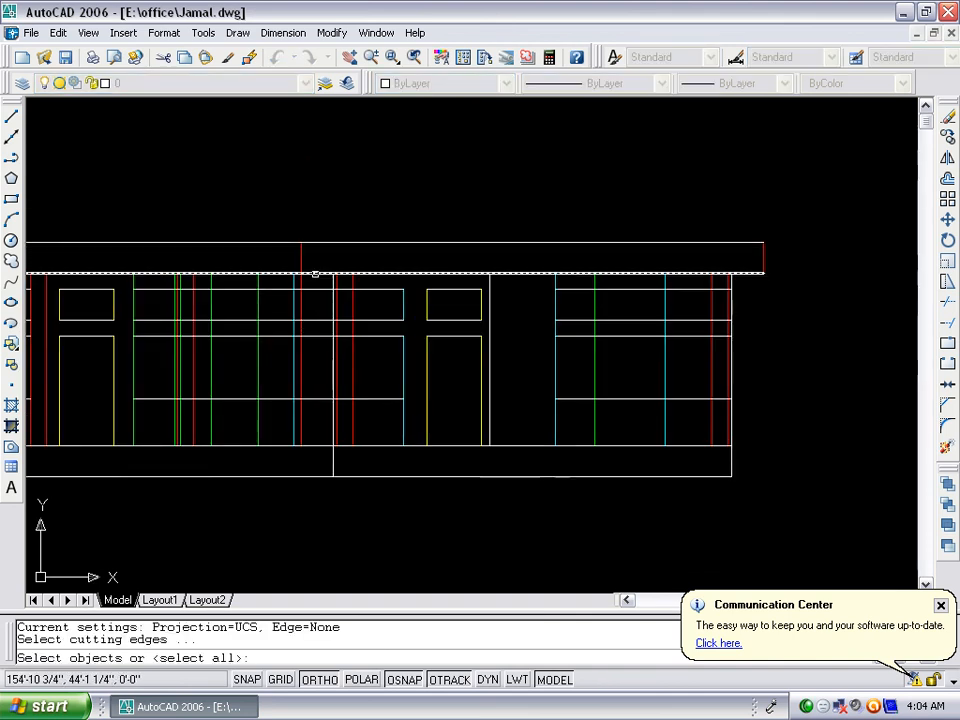
pyautogui.click(316, 273)
pyautogui.press('Return')
pyautogui.click(301, 281)
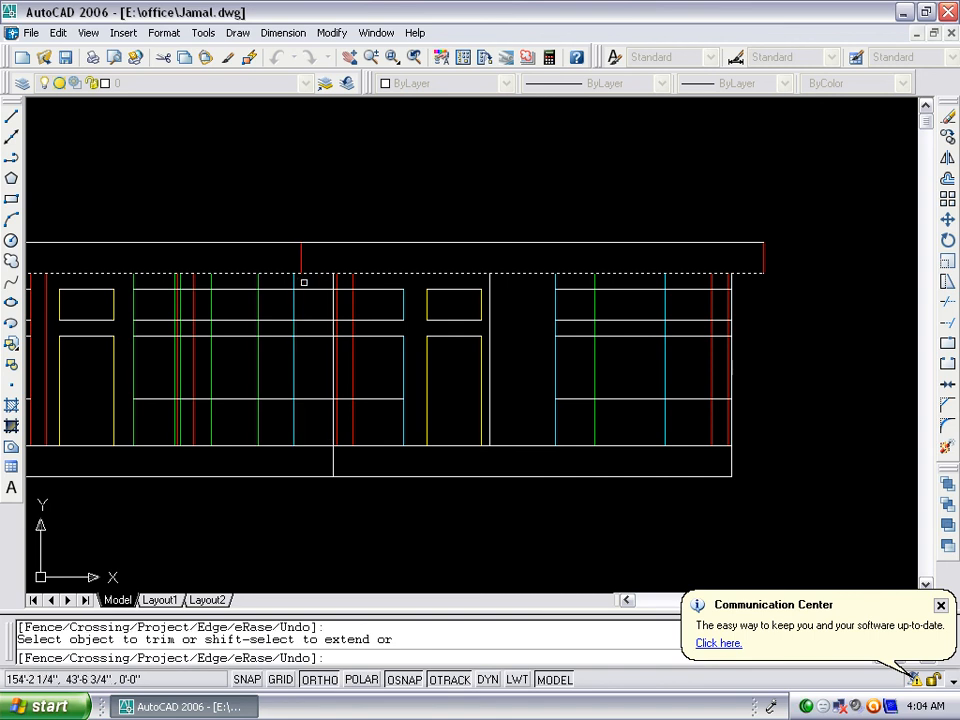
pyautogui.press('Escape')
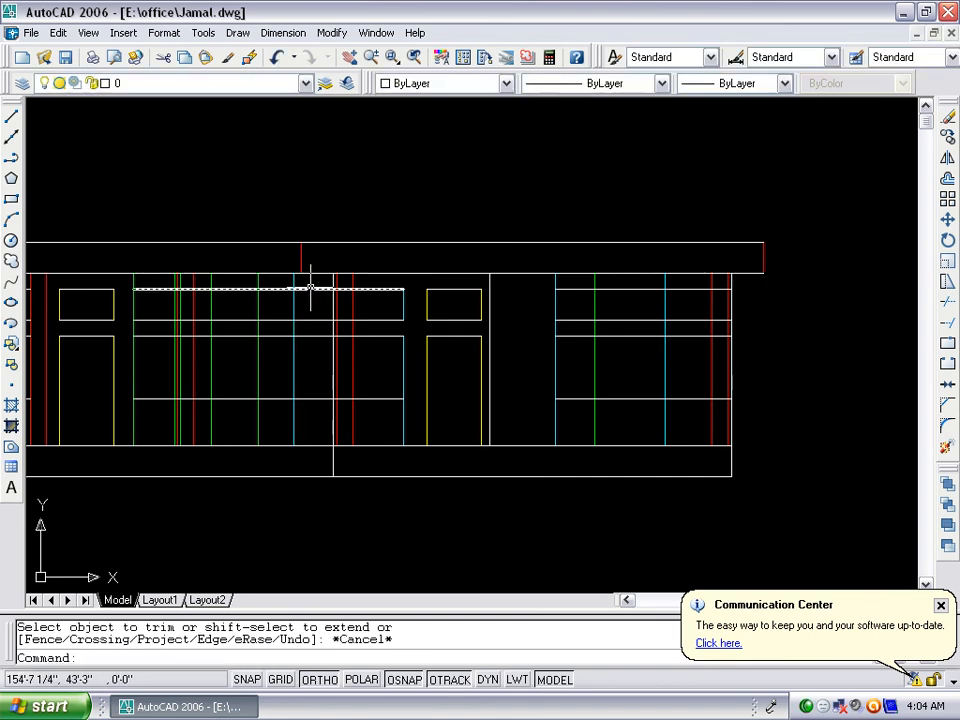
pyautogui.scroll(2, 317, 291)
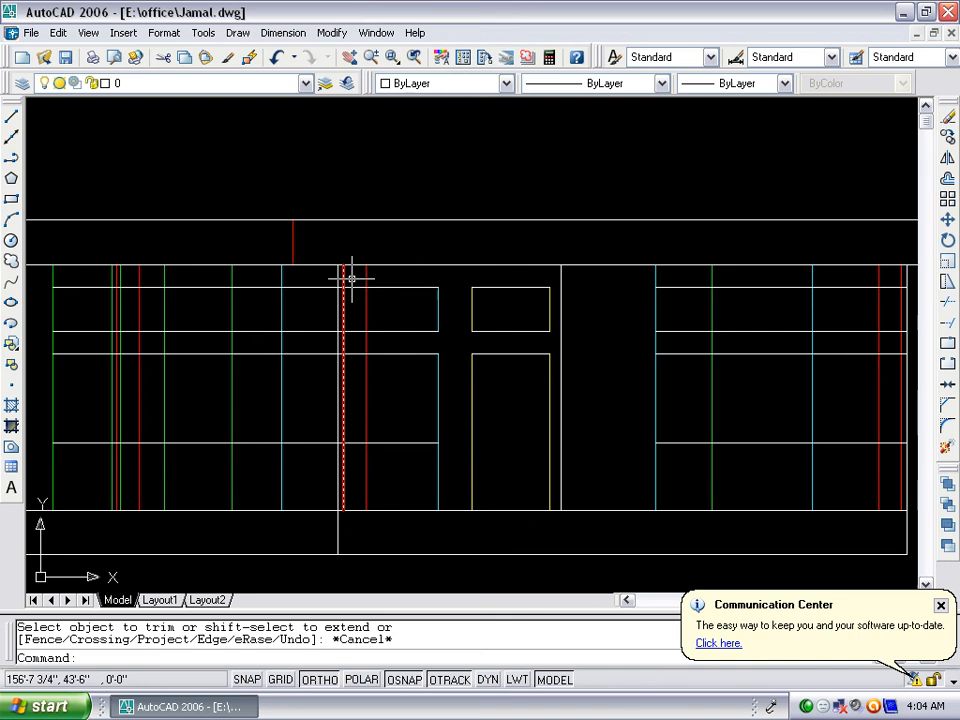
# Trim the four level lines out of the space between the two red lines of the middle column
pyautogui.write('tr')
pyautogui.press('Return')
pyautogui.press('Return')
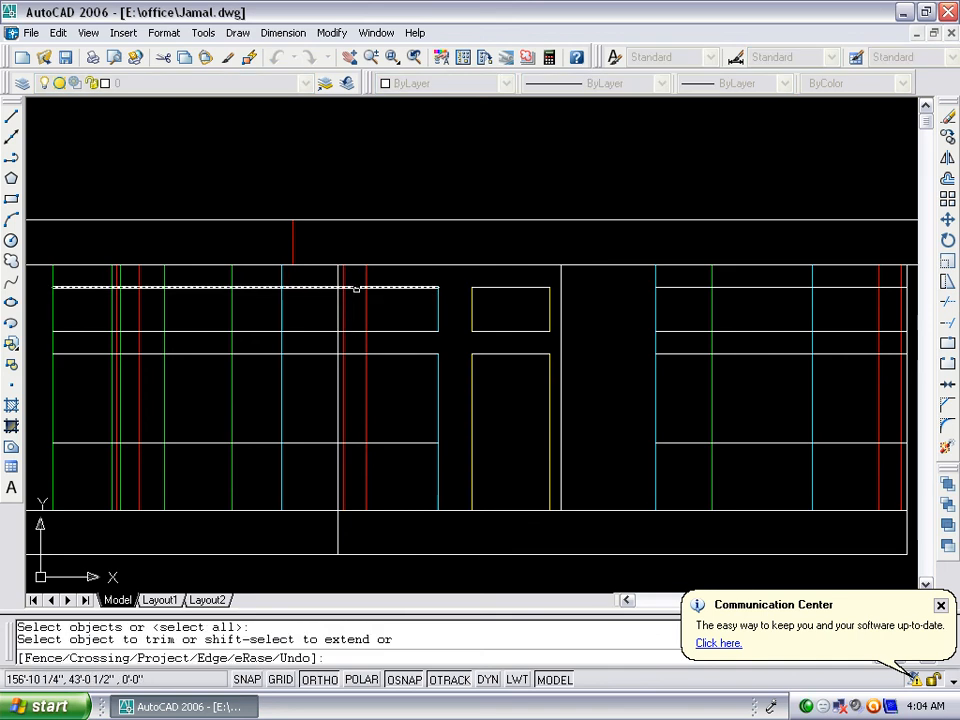
pyautogui.click(355, 286)
pyautogui.click(355, 456)
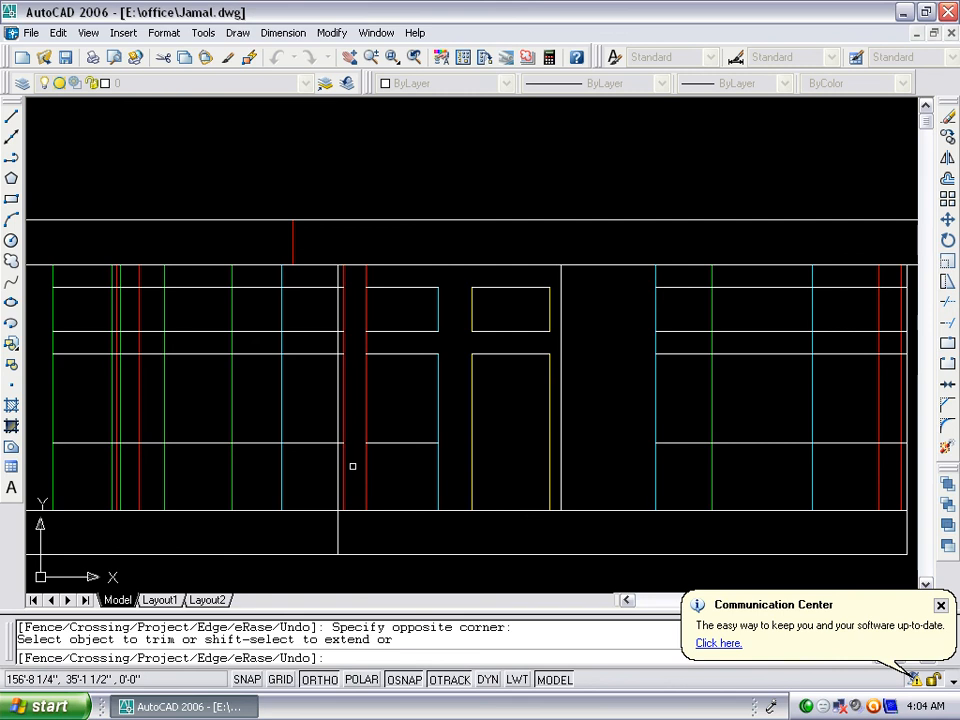
pyautogui.press('Return')
# Trim the cyan verticals on both sides of the middle column below the sill line
pyautogui.scroll(1, 332, 455)
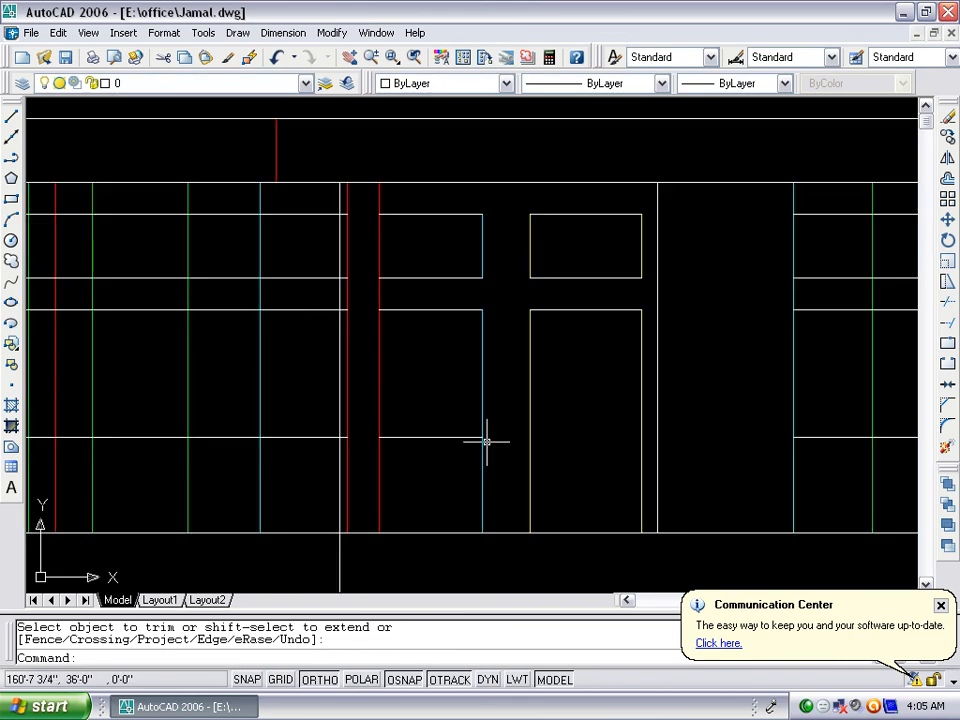
pyautogui.write('tr')
pyautogui.press('Return')
pyautogui.press('Return')
pyautogui.click(488, 443)
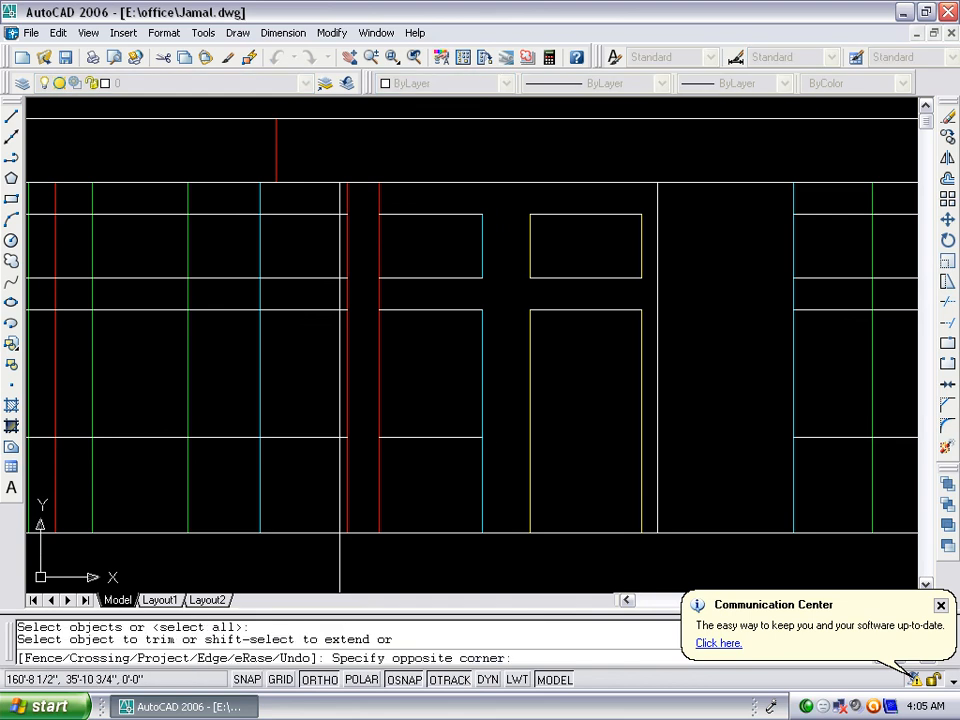
pyautogui.click(474, 461)
pyautogui.click(288, 458)
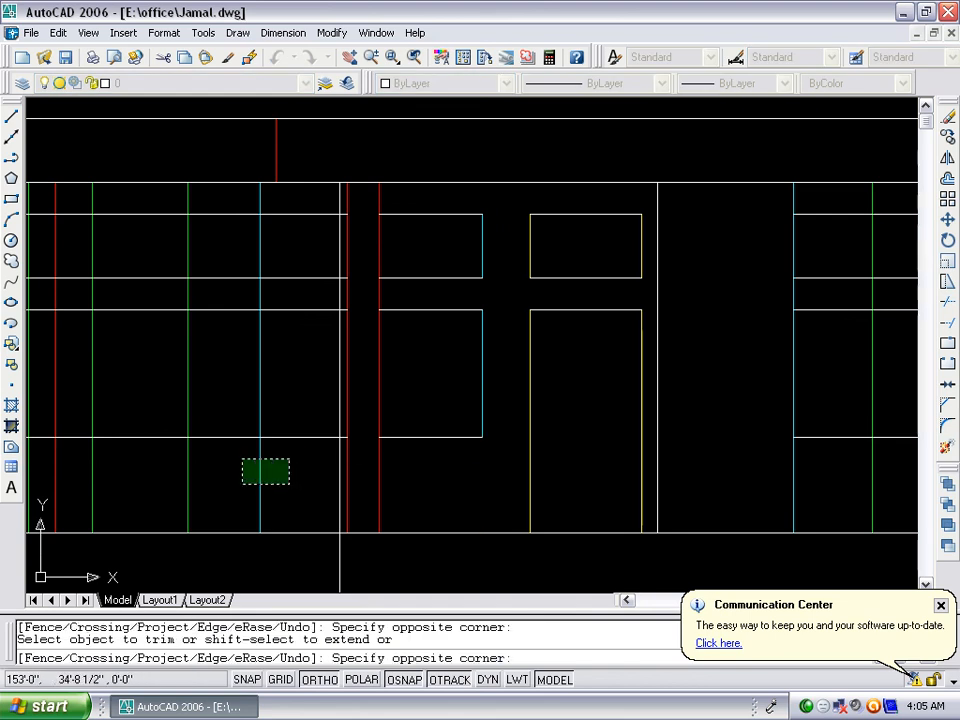
pyautogui.click(250, 479)
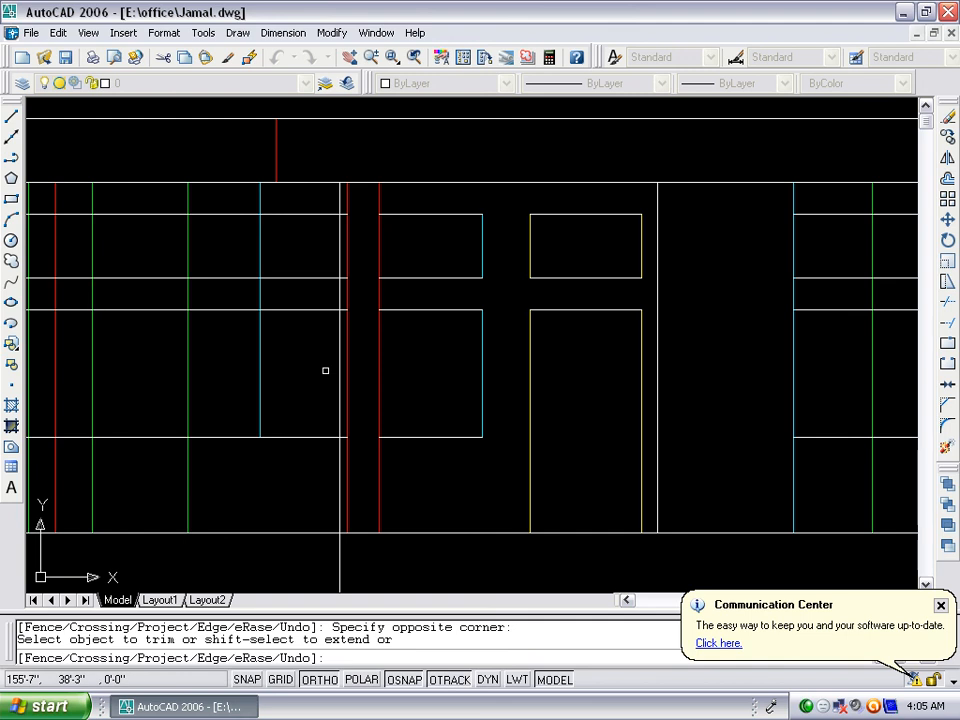
# Trim the level-line stubs between the white vertical and the middle red column, and the white and cyan verticals above the topmost level line
pyautogui.scroll(-4, 325, 370)
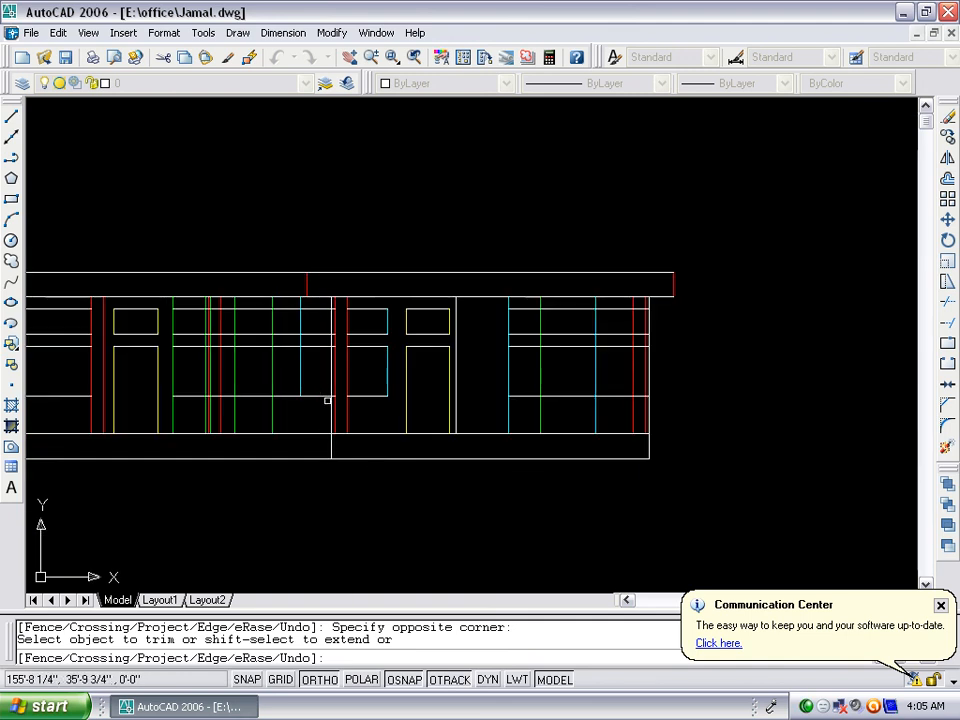
pyautogui.scroll(6, 330, 399)
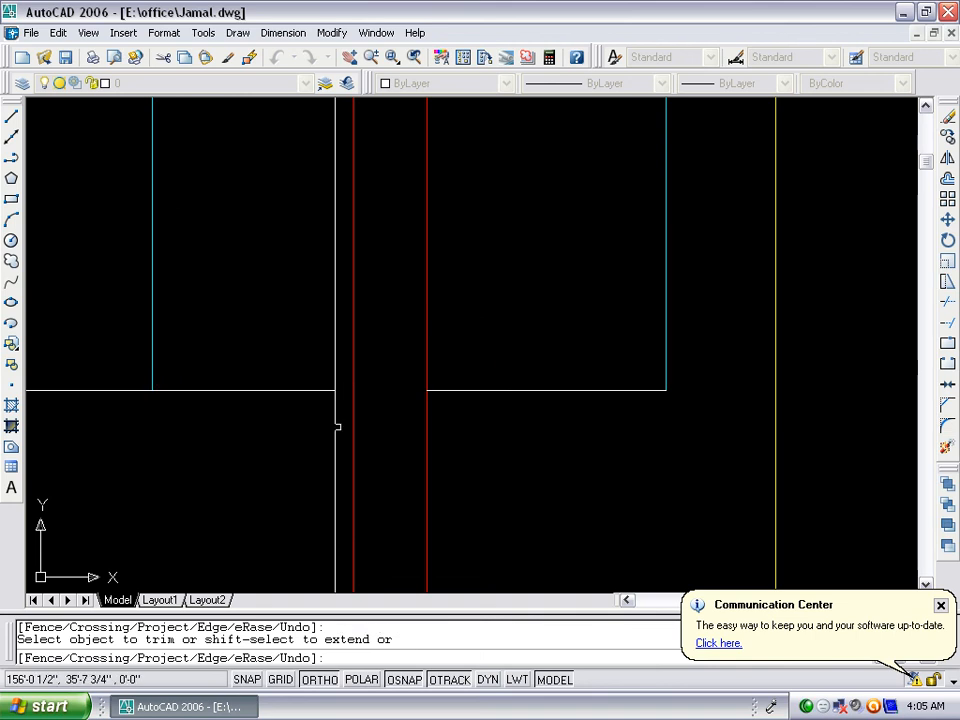
pyautogui.scroll(-3, 340, 420)
pyautogui.scroll(4, 355, 315)
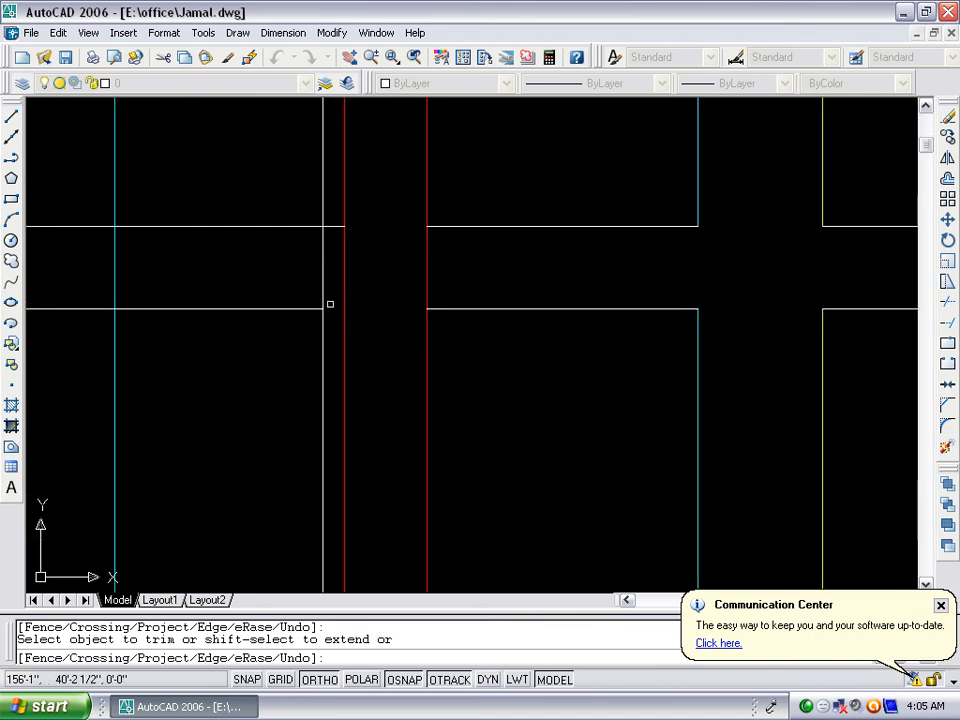
pyautogui.scroll(-4, 330, 260)
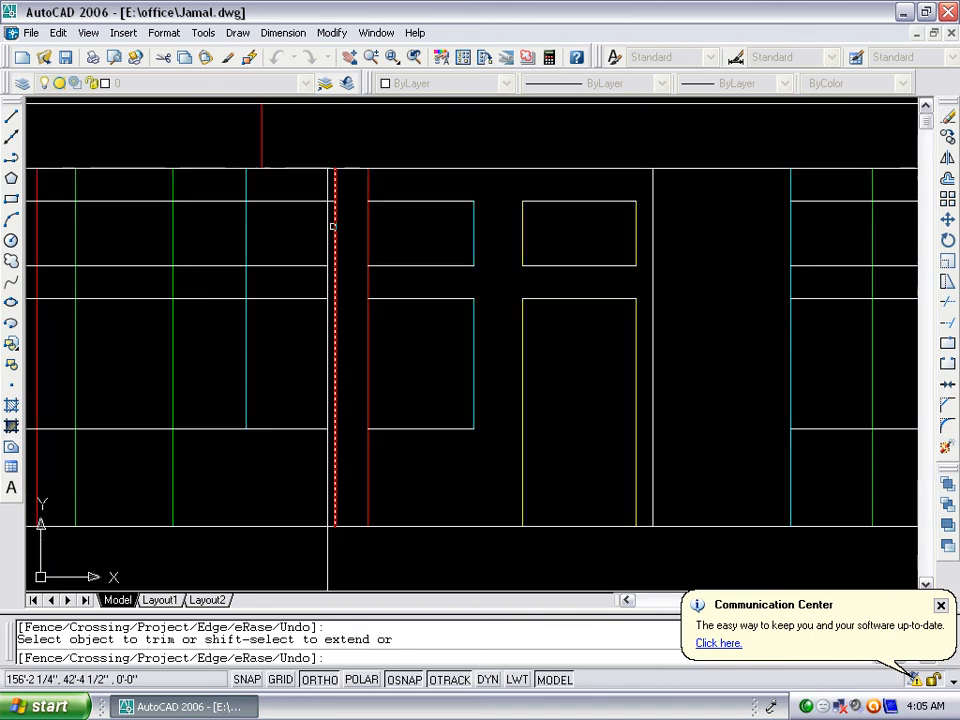
pyautogui.scroll(3, 333, 215)
pyautogui.click(328, 169)
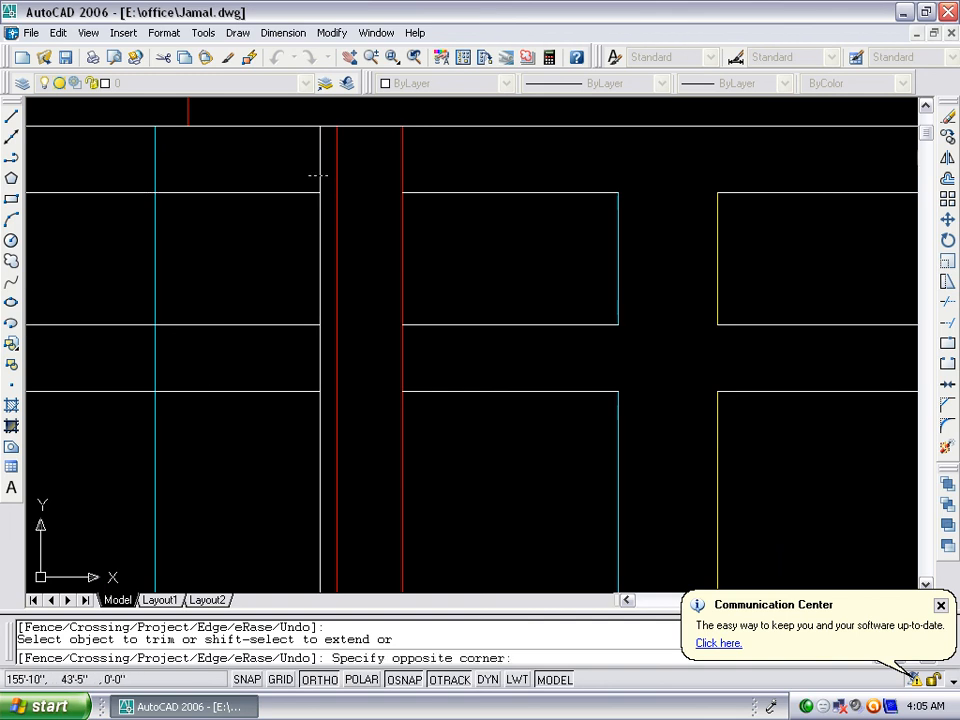
pyautogui.click(131, 171)
pyautogui.scroll(-4, 264, 184)
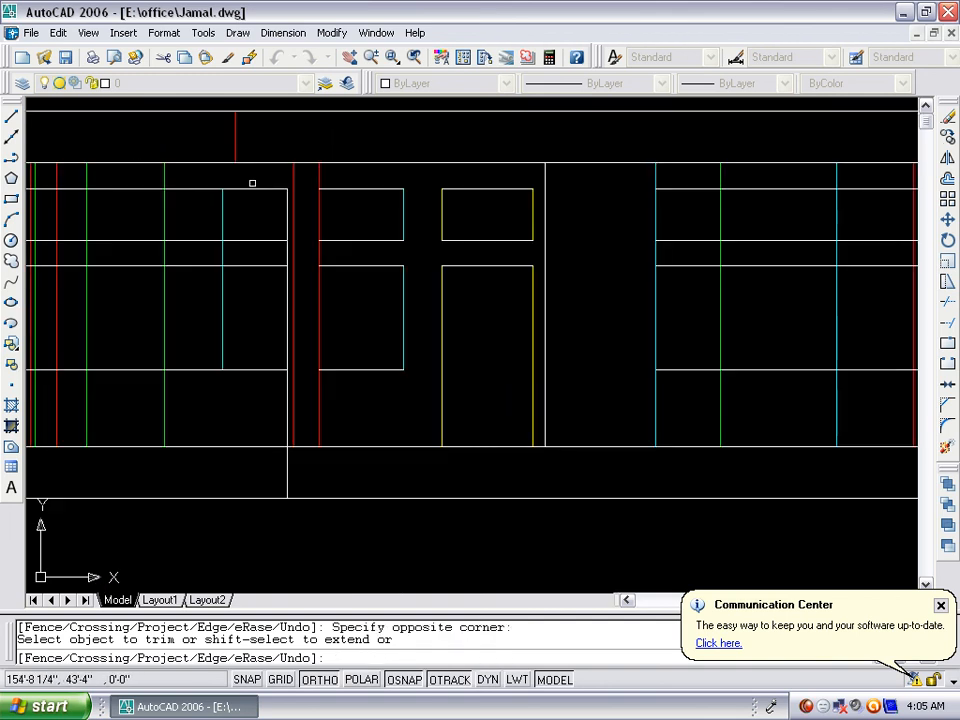
# Trim the four level lines between the green and cyan verticals, and cut the white and cyan verticals out of the lintel band
pyautogui.click(190, 181)
pyautogui.click(195, 400)
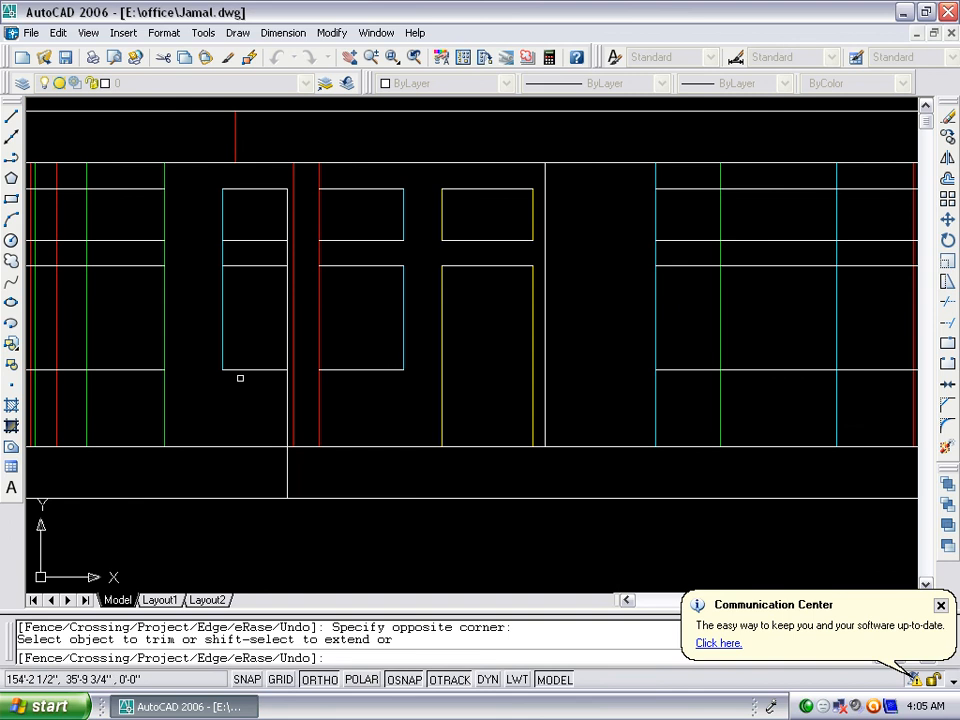
pyautogui.click(287, 253)
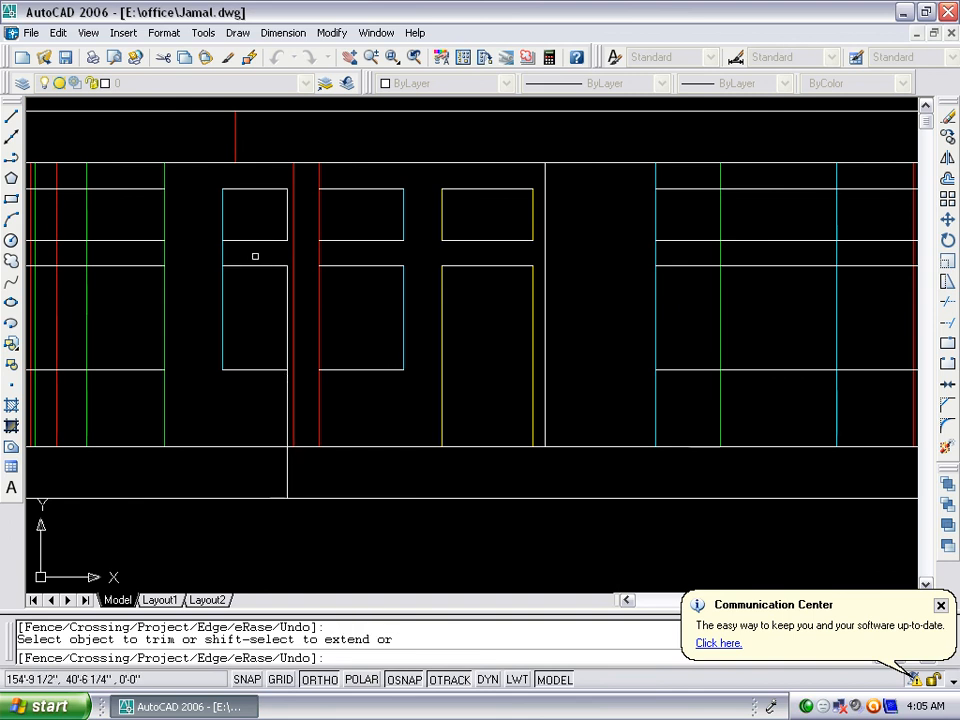
pyautogui.click(222, 253)
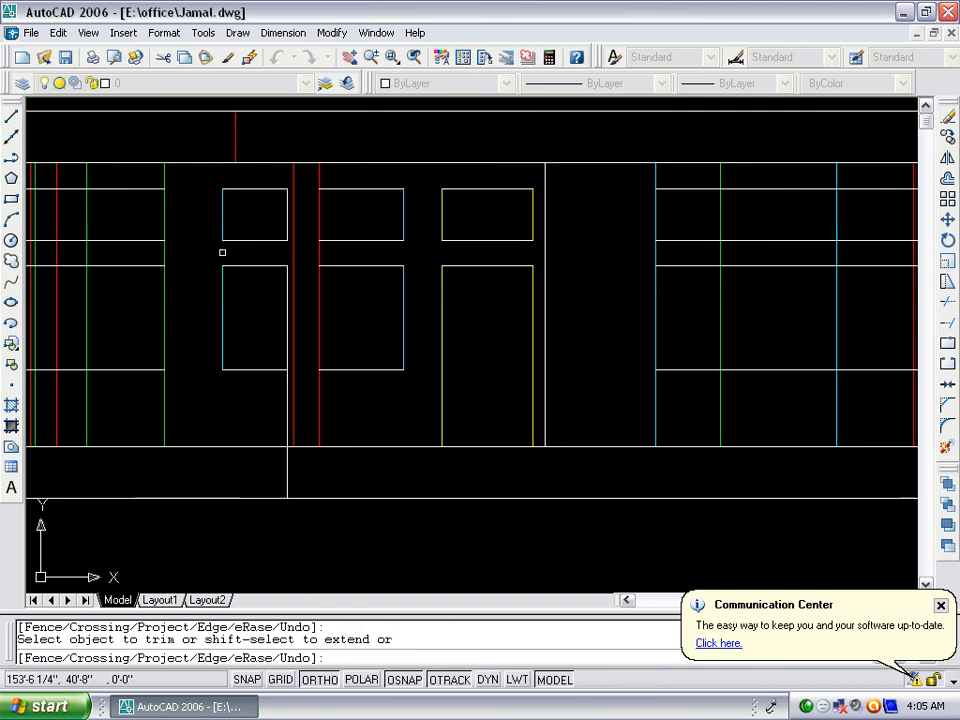
# Erase the white vertical of the upper opening beside the middle column and extend its two horizontal lines to the red column line
pyautogui.press('Escape')
pyautogui.click(287, 214)
pyautogui.press('Delete')
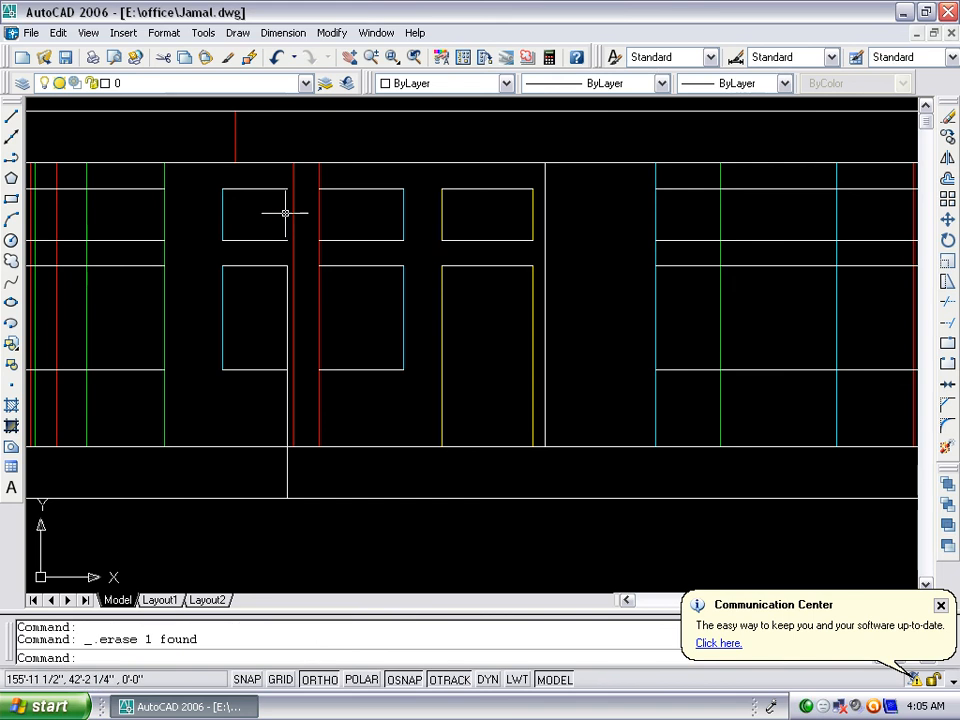
pyautogui.write('ex')
pyautogui.press('Return')
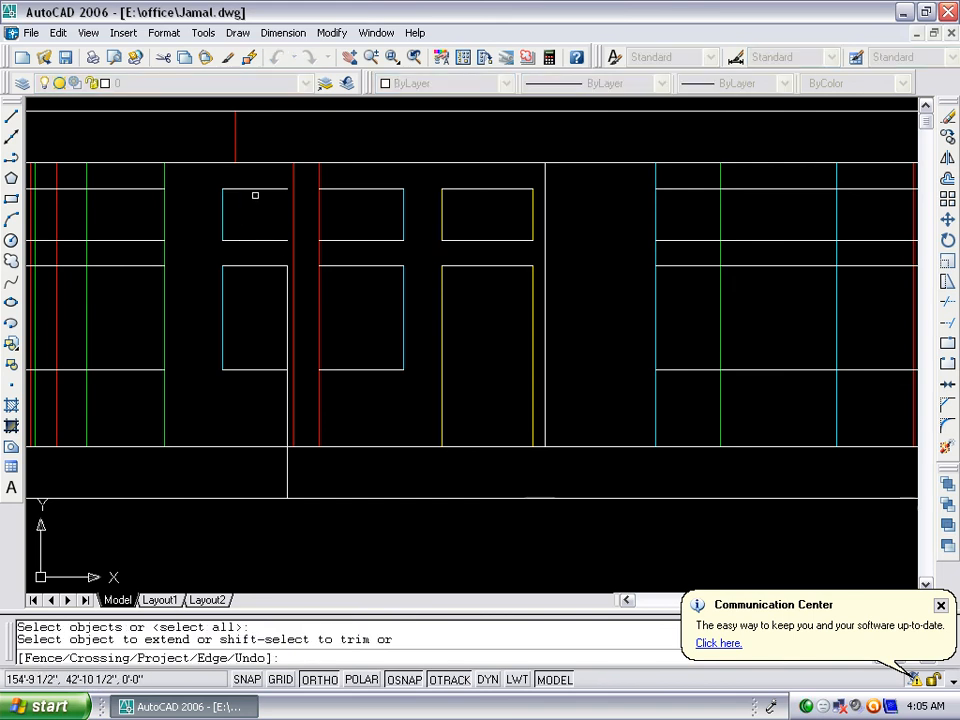
pyautogui.click(271, 179)
pyautogui.click(255, 251)
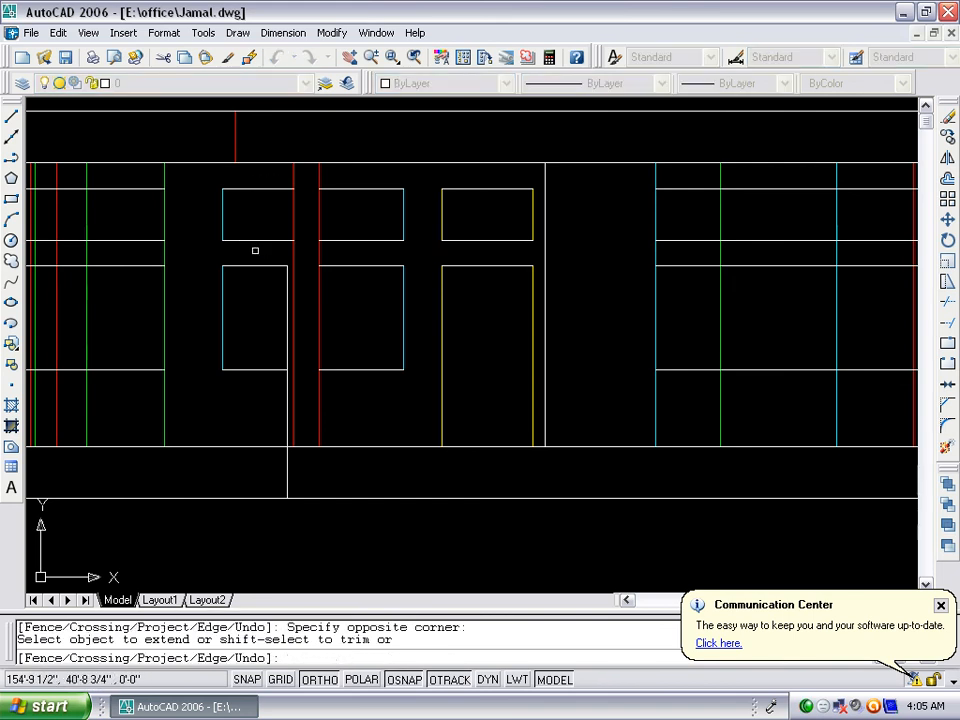
pyautogui.press('Escape')
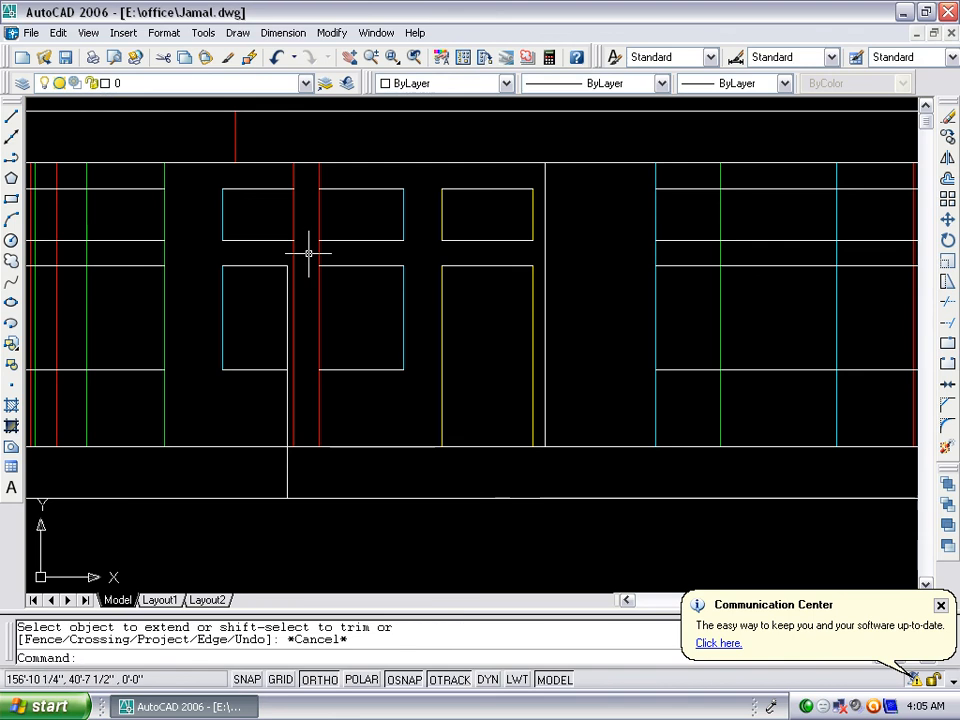
# Trim the white vertical beside the middle column between the sill line and the plinth top
pyautogui.click(287, 327)
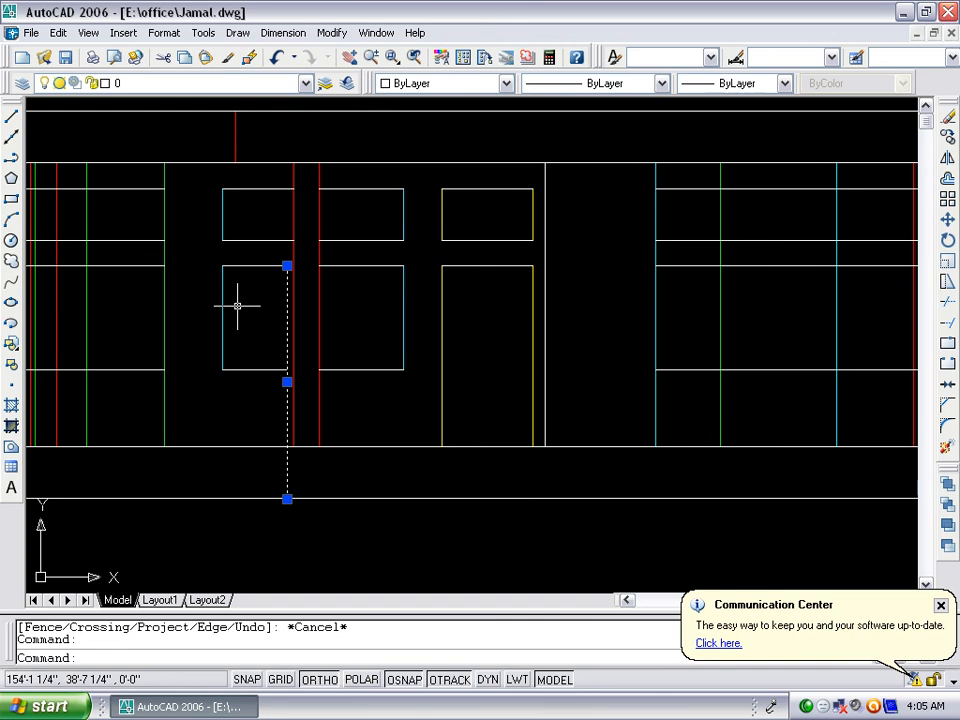
pyautogui.scroll(-5, 237, 305)
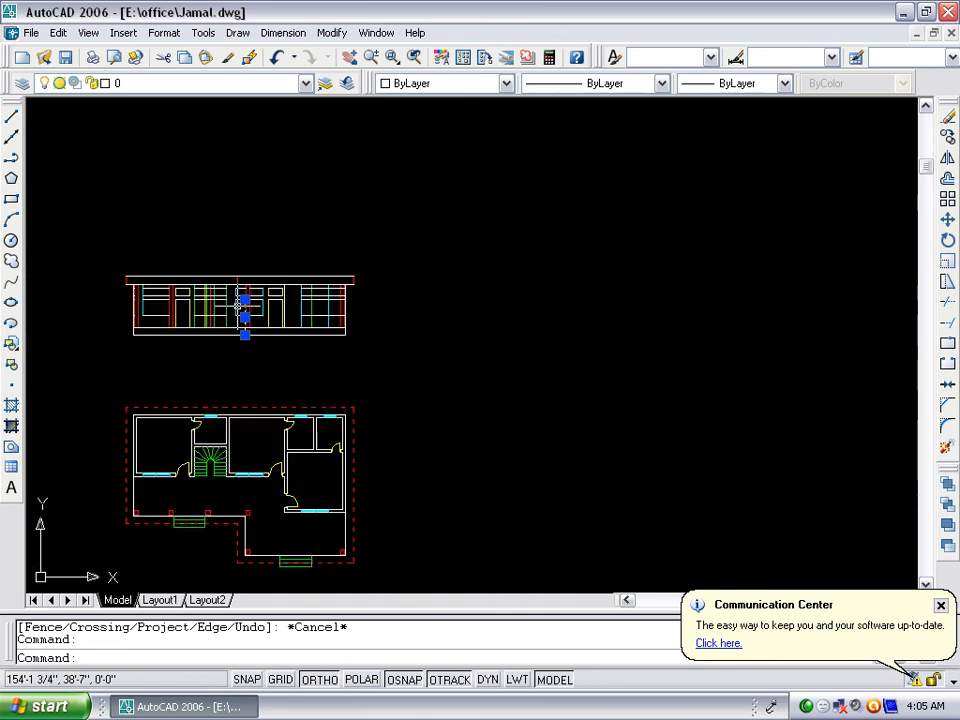
pyautogui.scroll(5, 237, 303)
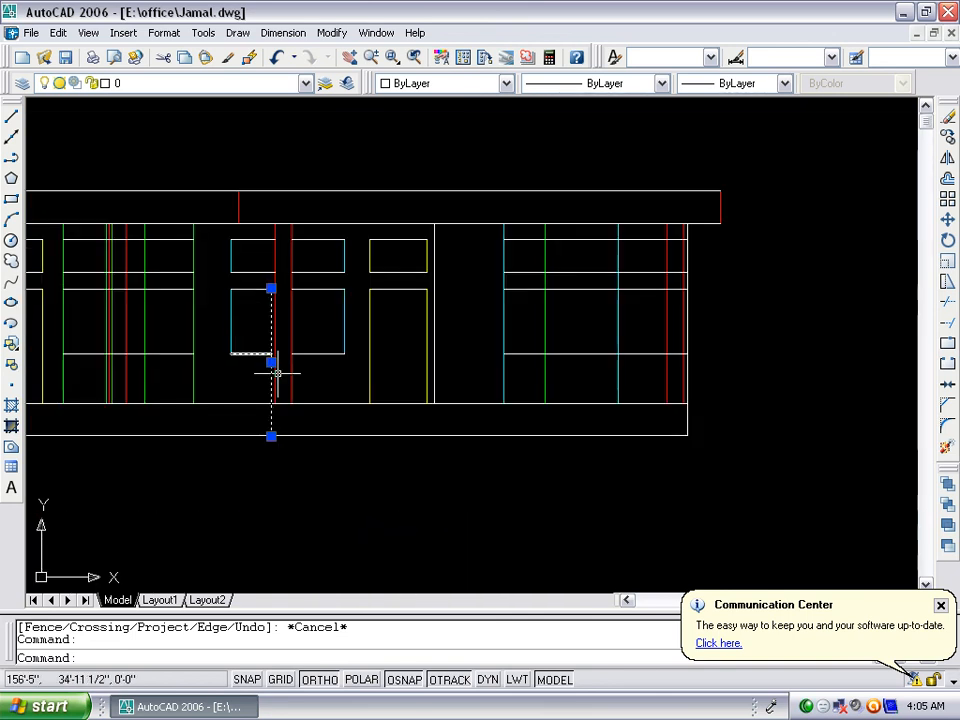
pyautogui.press('Escape')
pyautogui.scroll(-5, 270, 400)
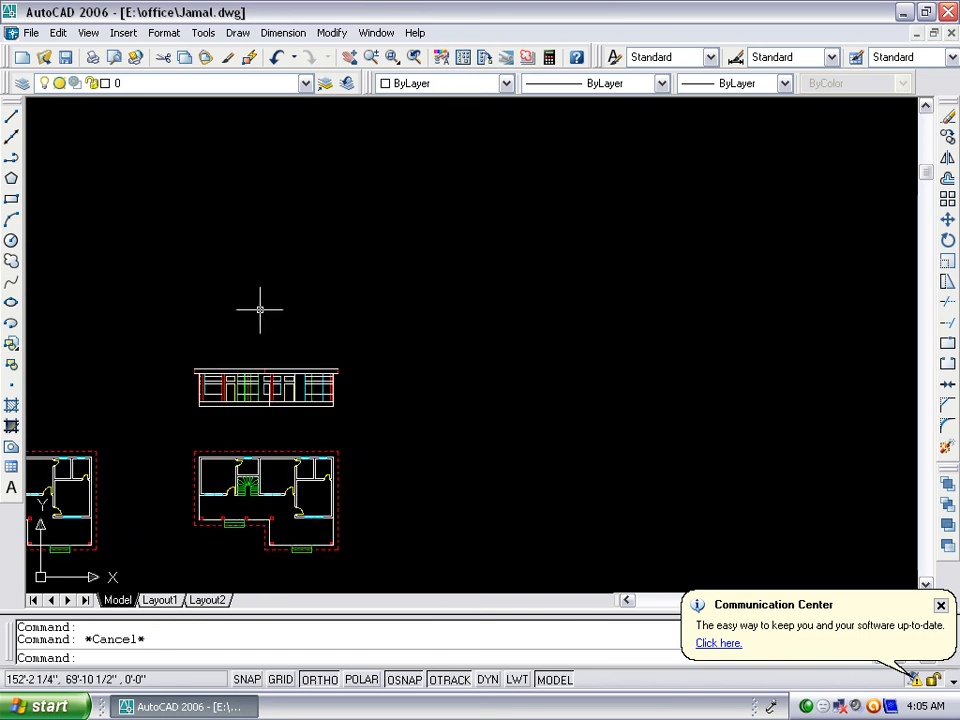
pyautogui.scroll(6, 260, 400)
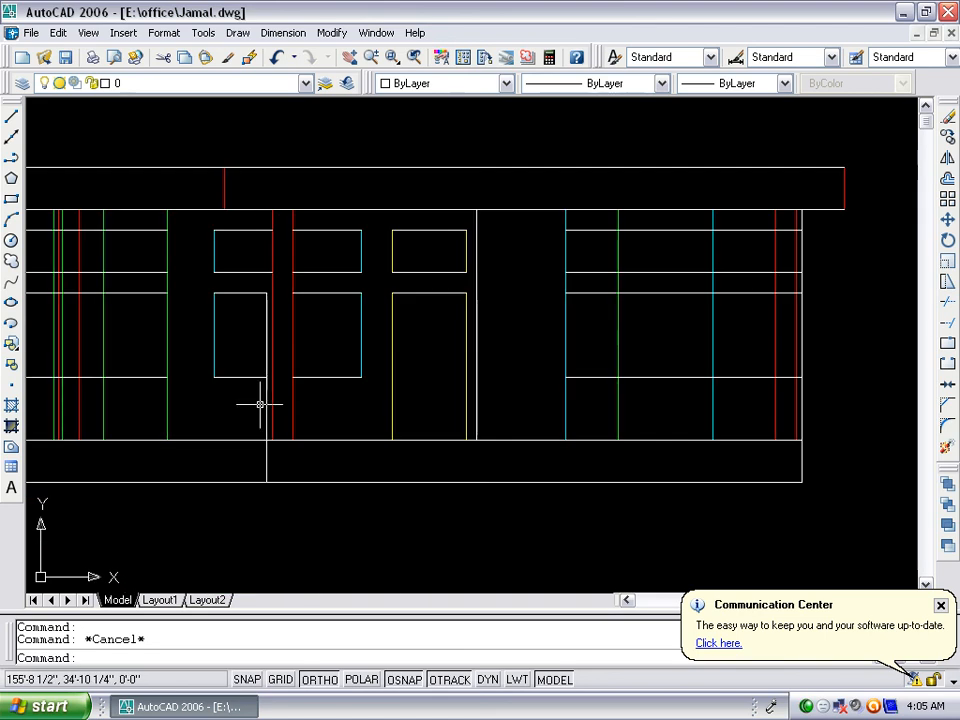
pyautogui.write('r')
pyautogui.press('Return')
pyautogui.press('Return')
pyautogui.click(264, 406)
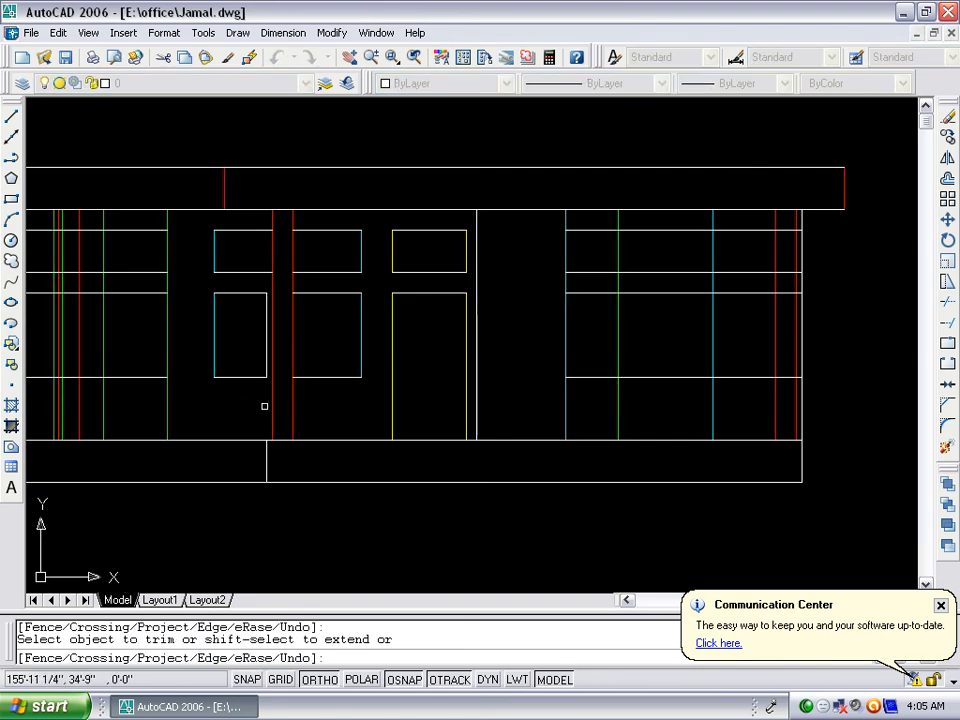
pyautogui.press('Escape')
# Erase the white vertical of the window beside the middle column and extend its top and sill lines to the red column line
pyautogui.click(266, 347)
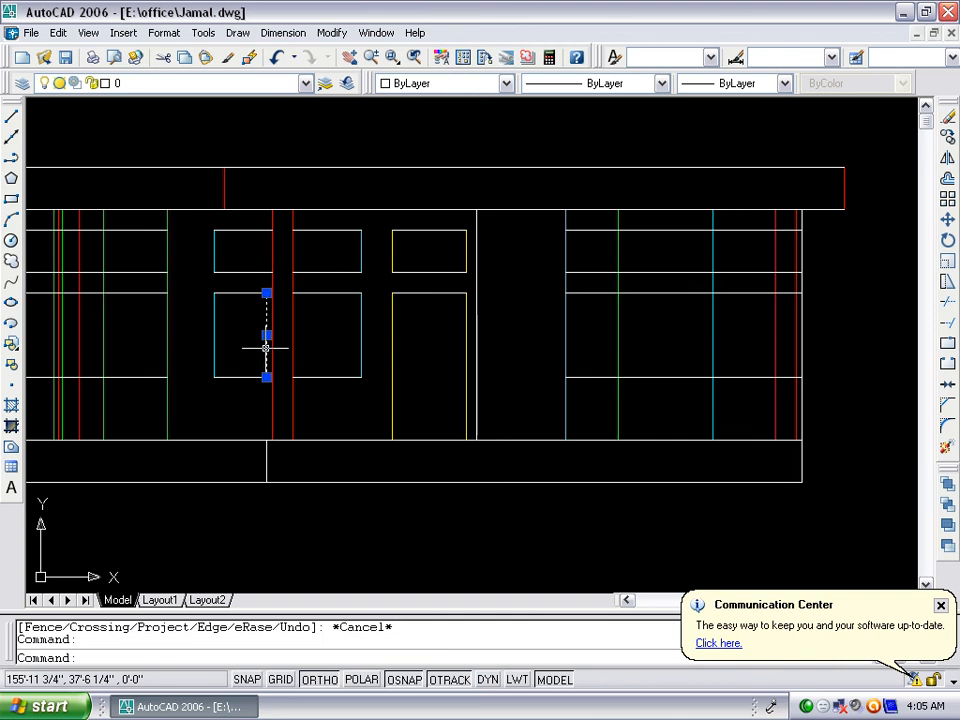
pyautogui.press('Delete')
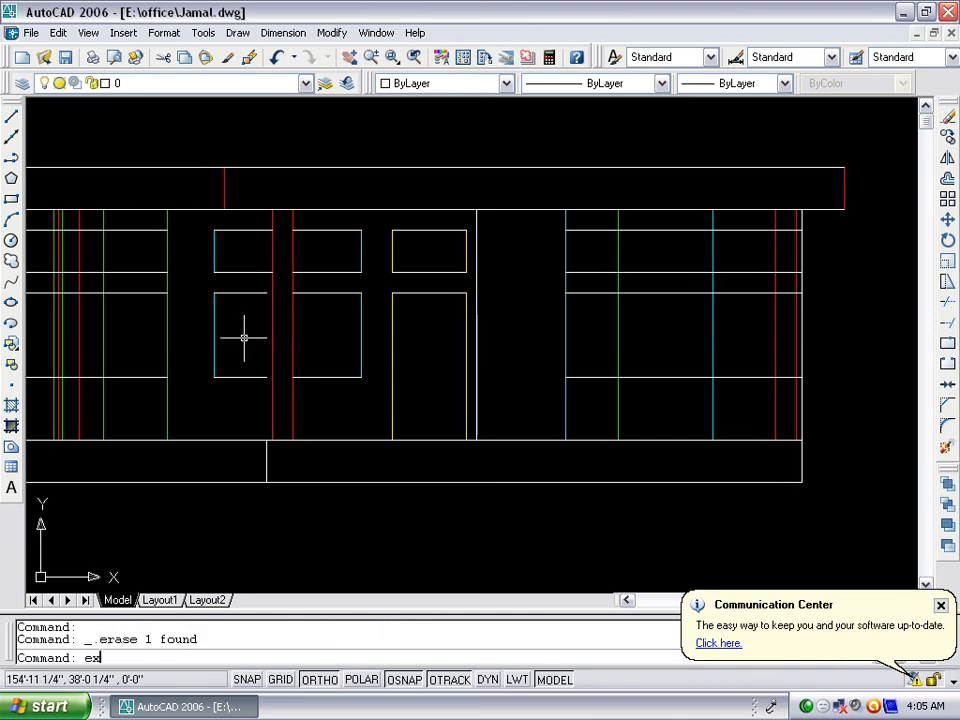
pyautogui.write('ex')
pyautogui.press('Return')
pyautogui.press('Return')
pyautogui.click(250, 283)
pyautogui.click(233, 395)
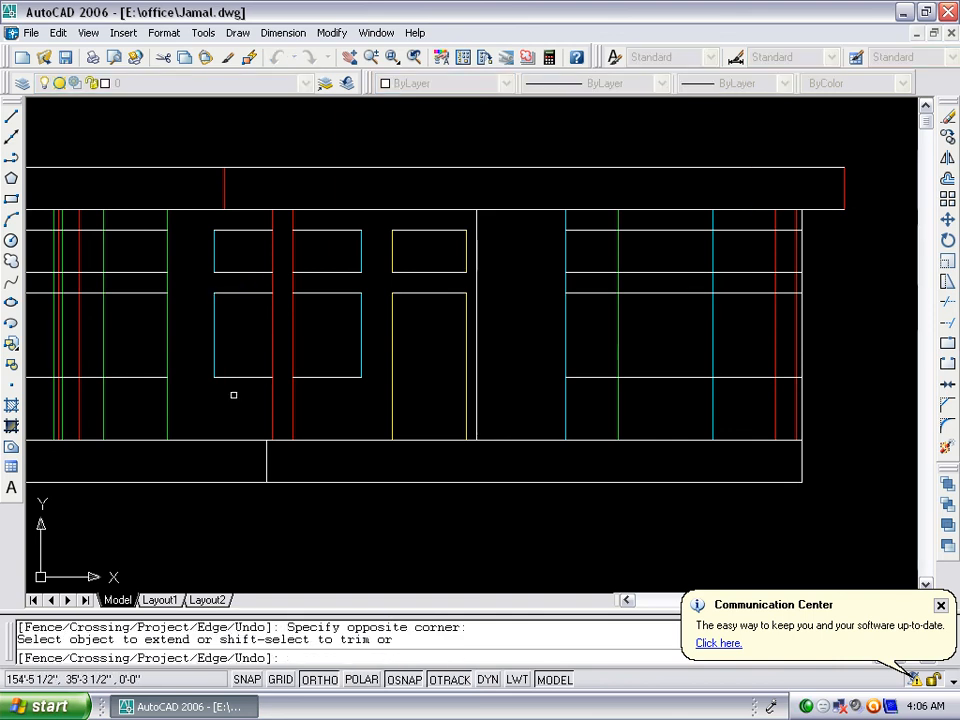
pyautogui.press('Escape')
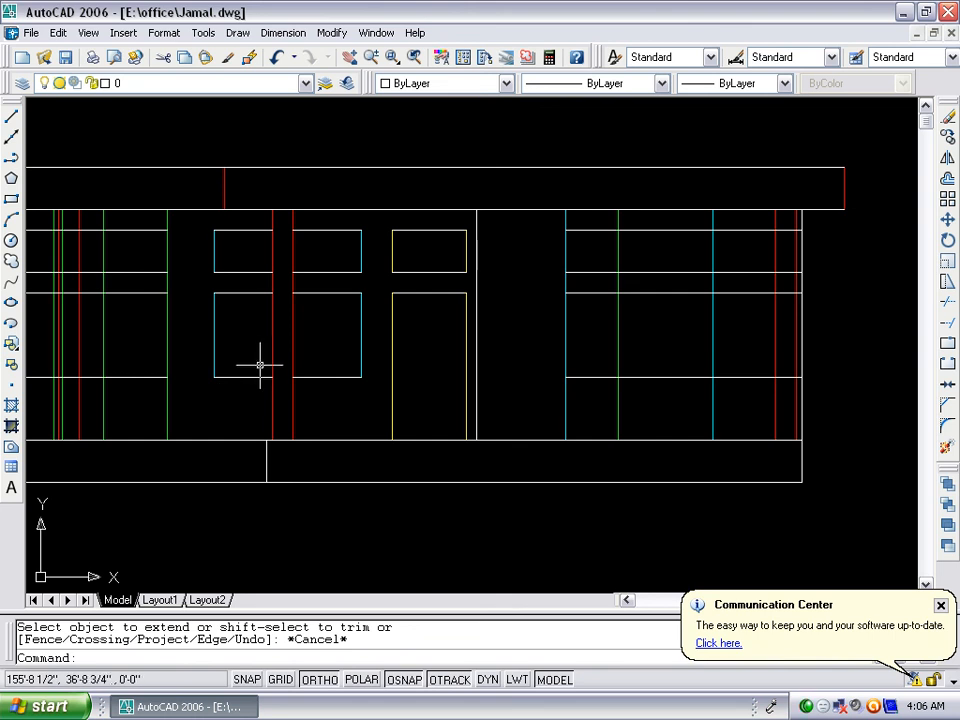
# Examine the porch columns, plinth edge and roof outline in the floor plan against the elevation
pyautogui.scroll(-5, 256, 361)
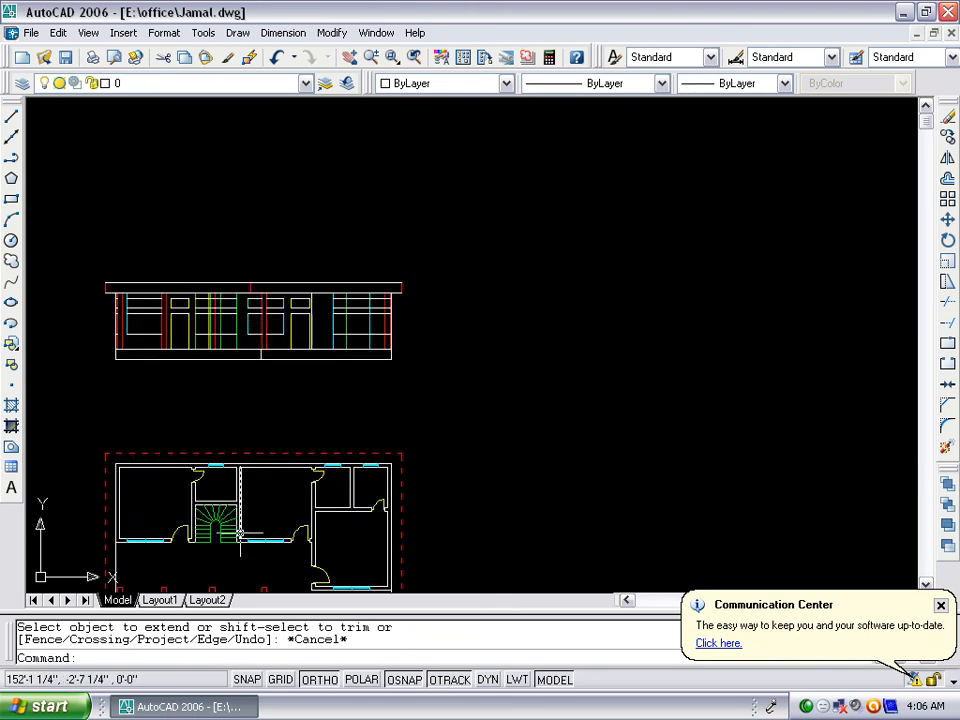
pyautogui.scroll(5, 243, 508)
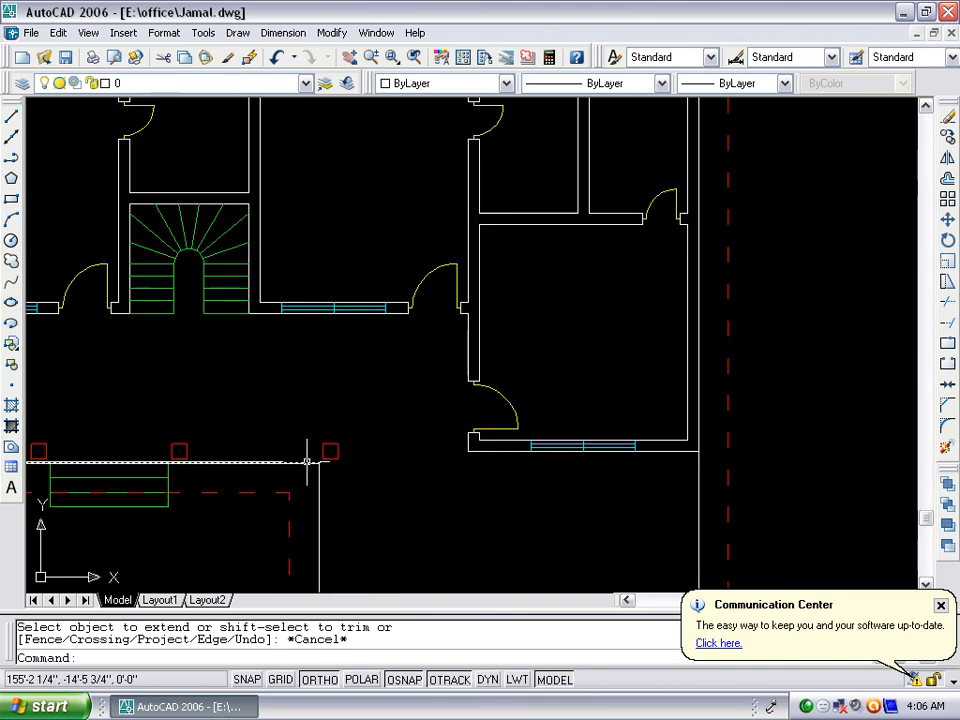
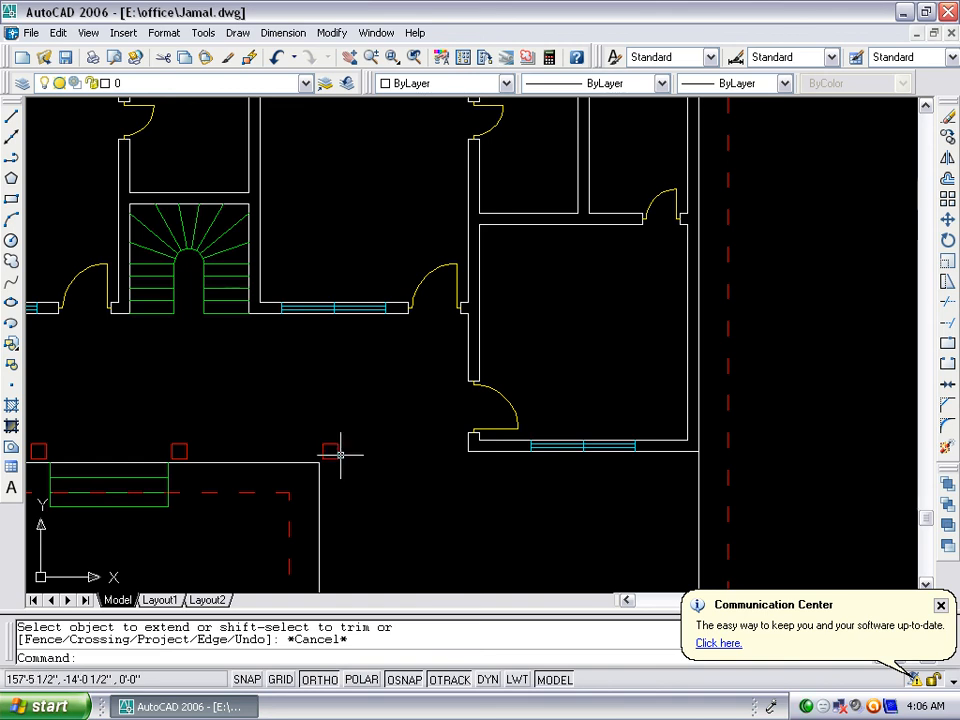
pyautogui.scroll(-2, 390, 475)
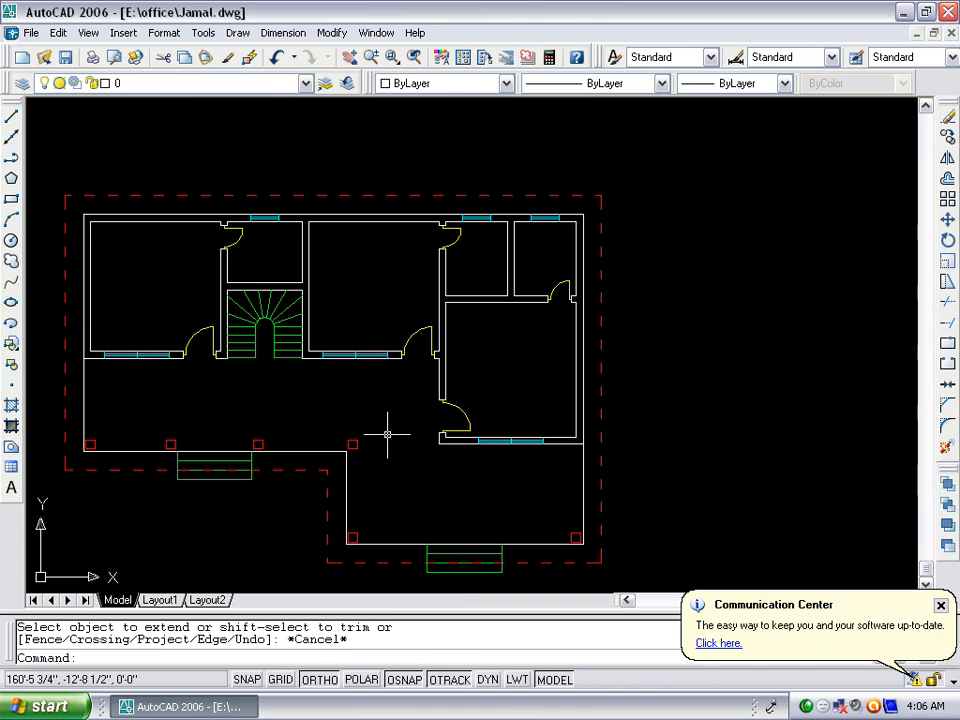
pyautogui.scroll(-4, 336, 493)
pyautogui.scroll(2, 346, 522)
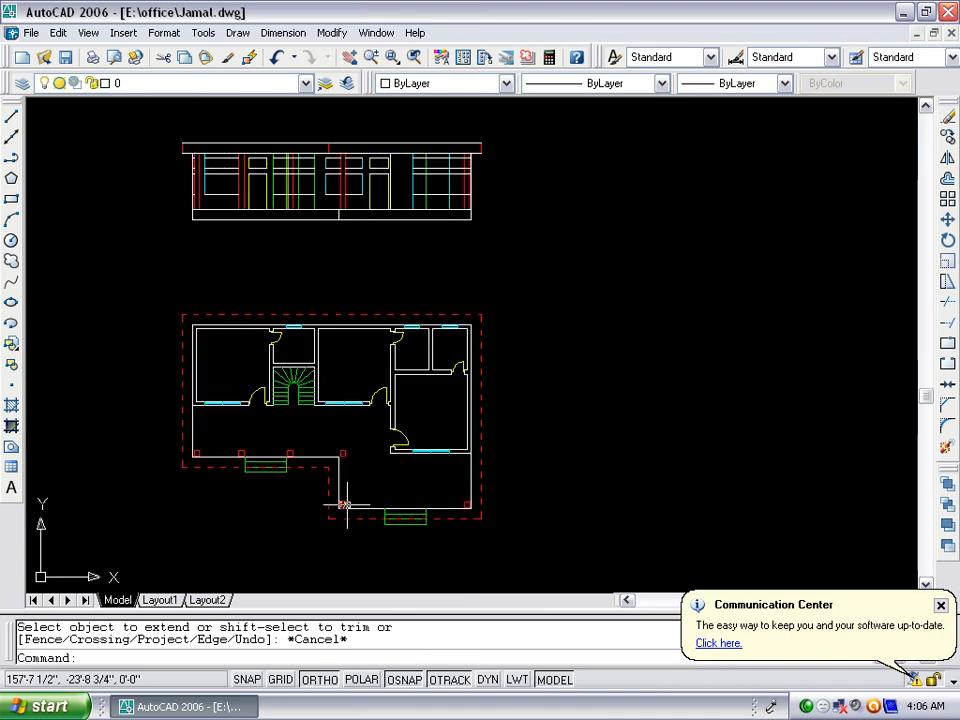
pyautogui.scroll(2, 345, 505)
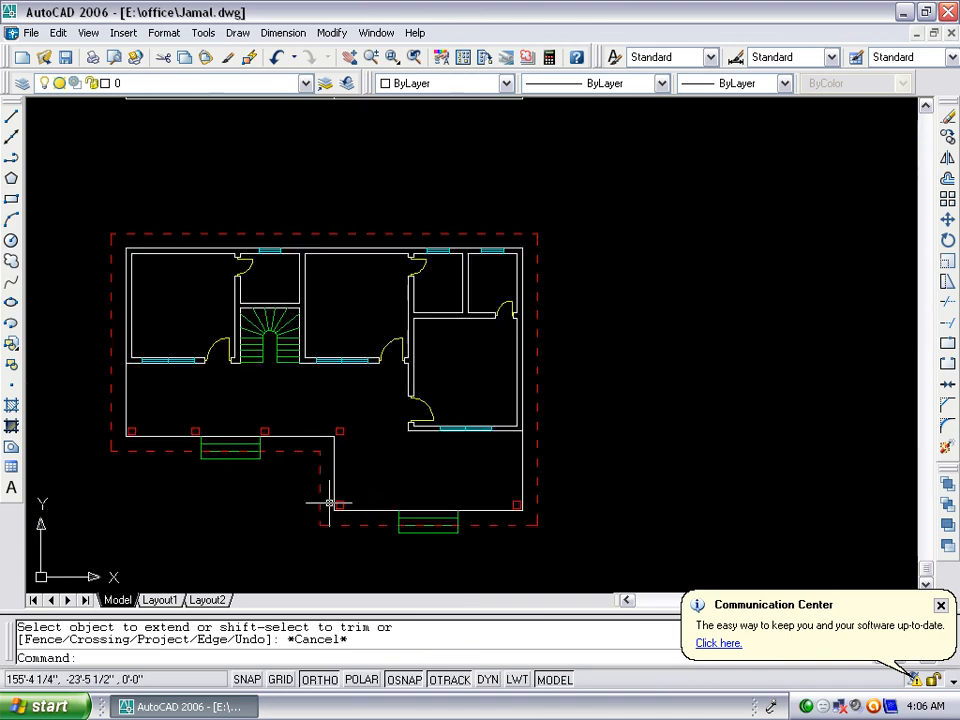
# Trim the level lines crossing the red column in the staircase bay between its two vertical edges
pyautogui.scroll(-2, 331, 503)
pyautogui.scroll(3, 245, 217)
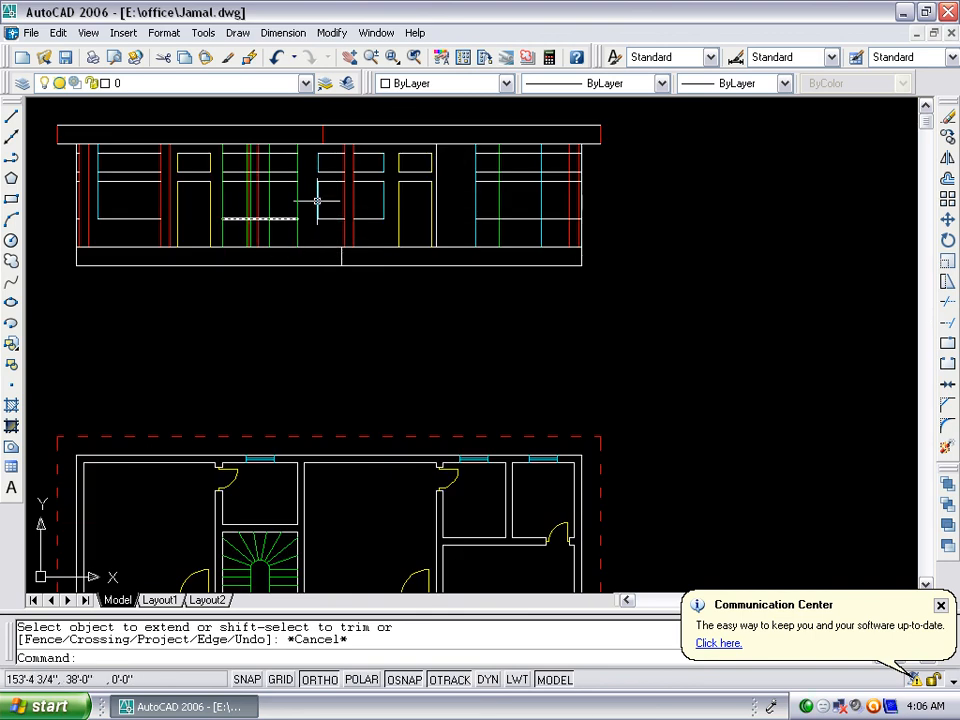
pyautogui.scroll(2, 262, 160)
pyautogui.scroll(2, 236, 172)
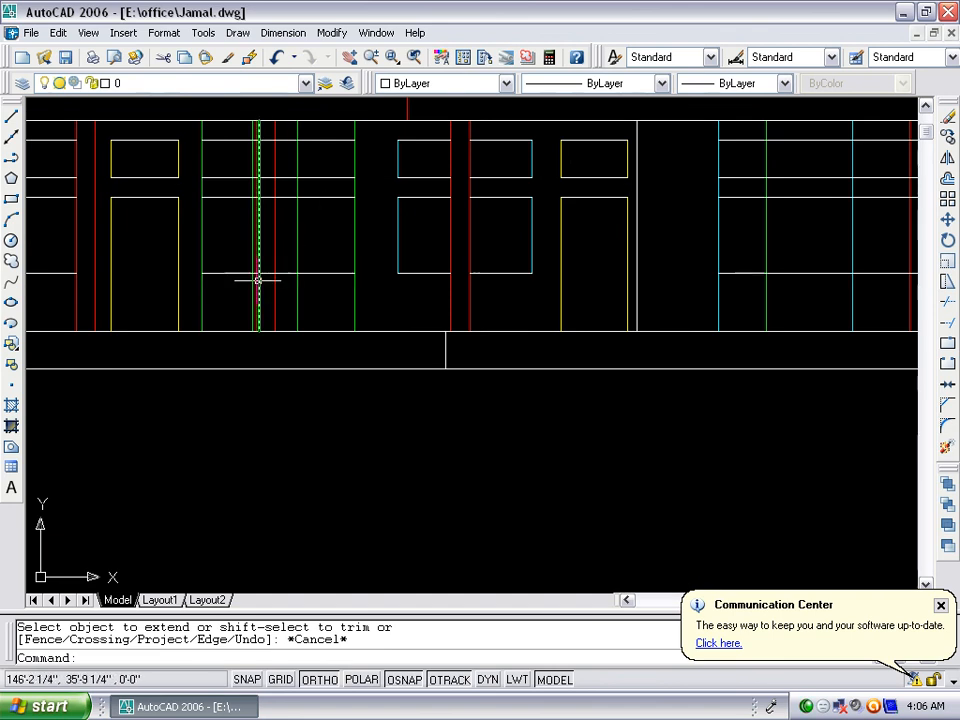
pyautogui.press('Return')
pyautogui.press('Return')
pyautogui.scroll(2, 261, 275)
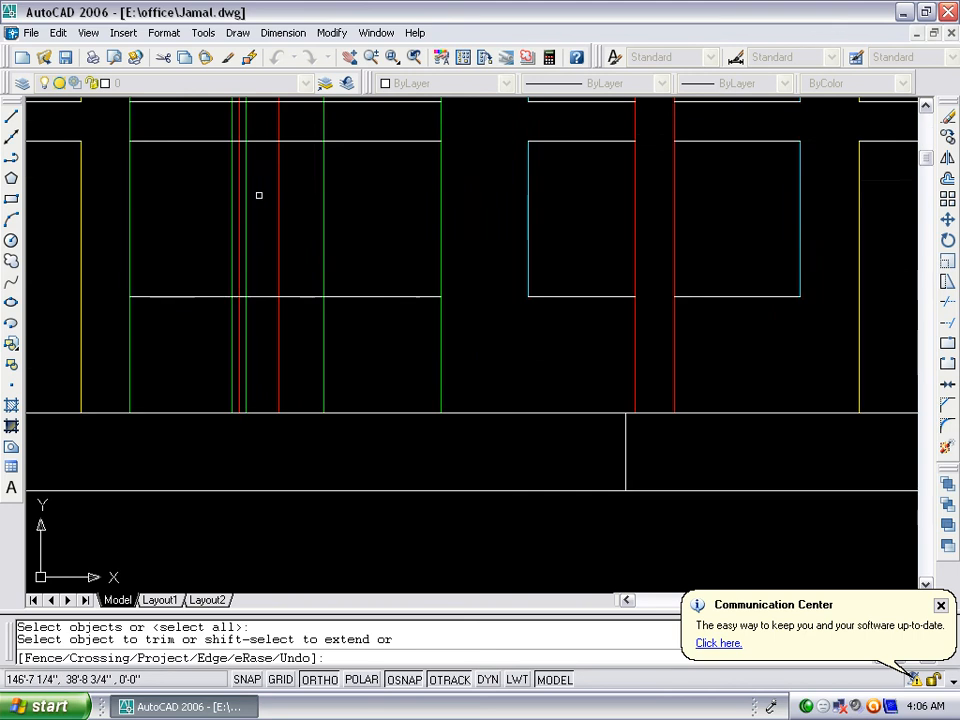
pyautogui.scroll(-2, 252, 250)
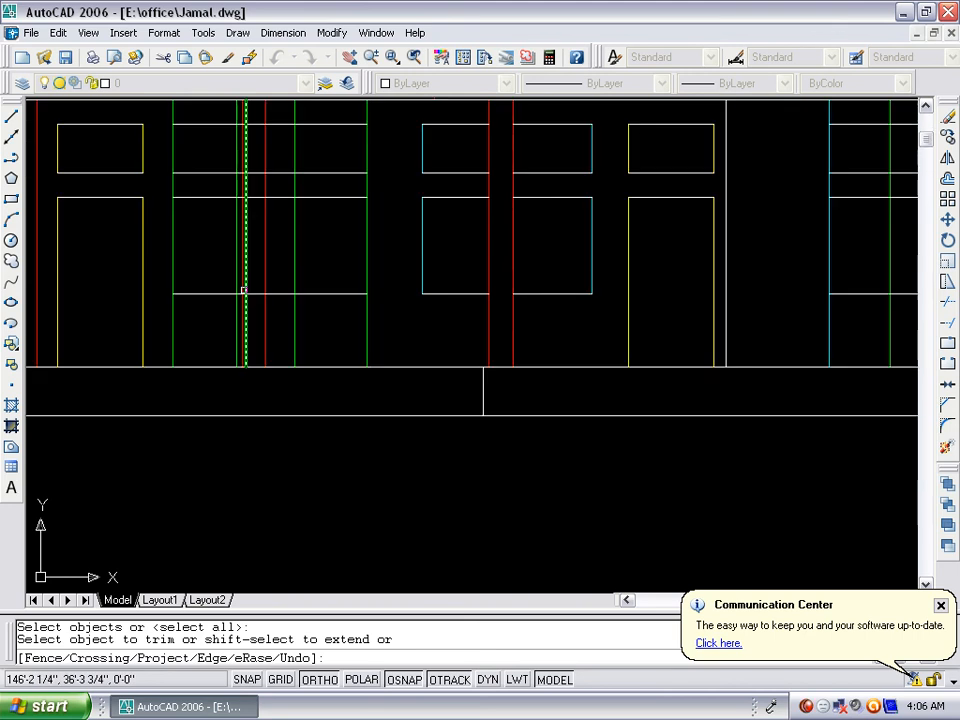
pyautogui.click(254, 114)
pyautogui.click(257, 301)
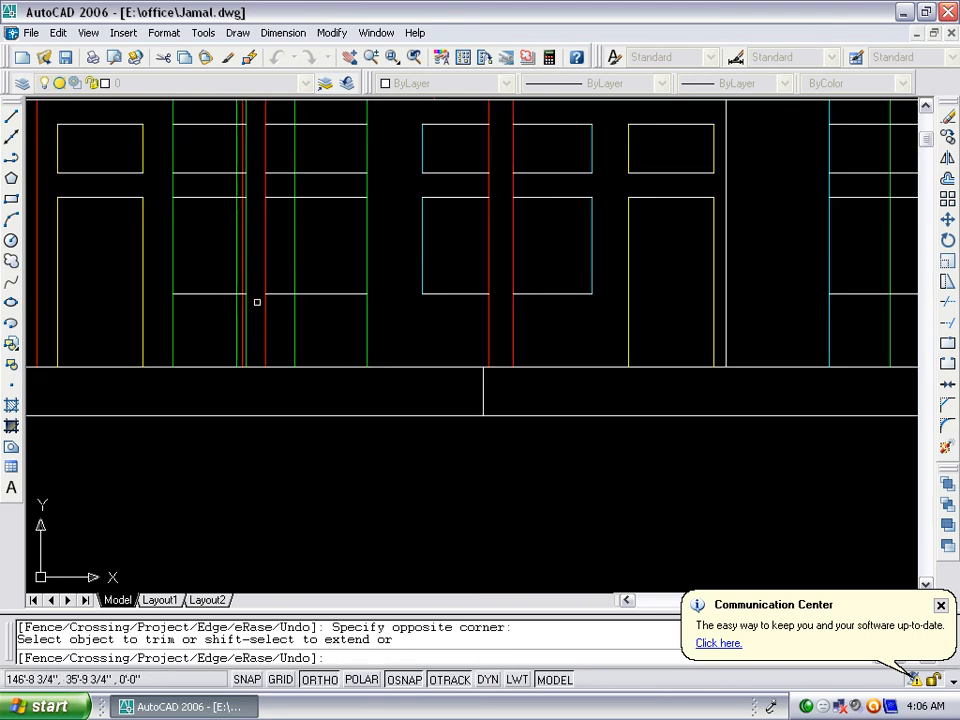
pyautogui.press('Return')
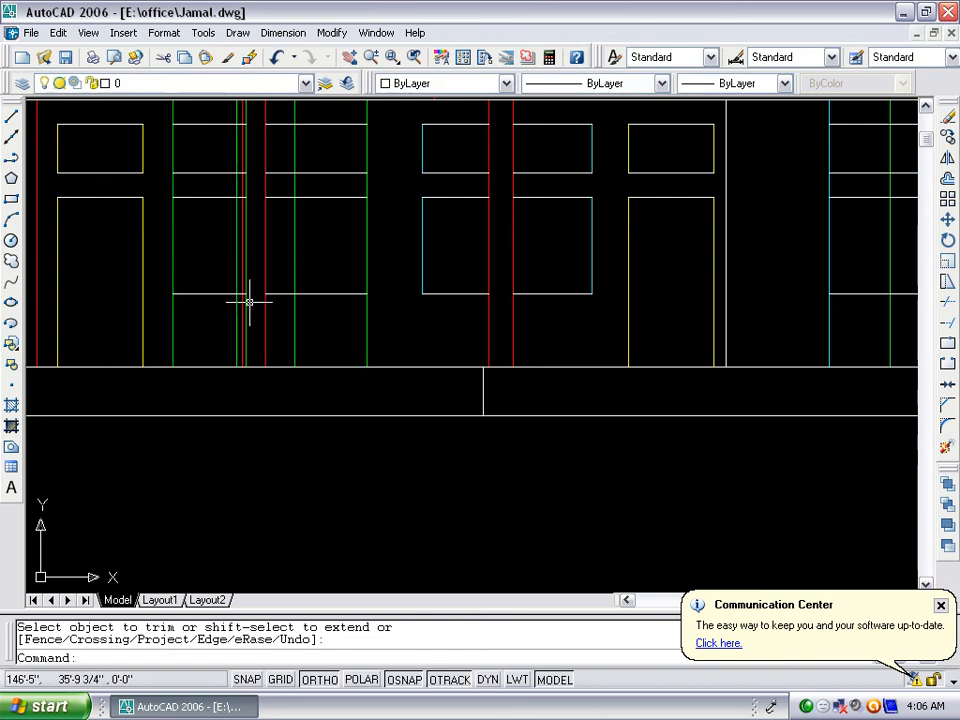
# Erase the two sill line pieces on either side of the red column in the staircase bay
pyautogui.scroll(2, 248, 300)
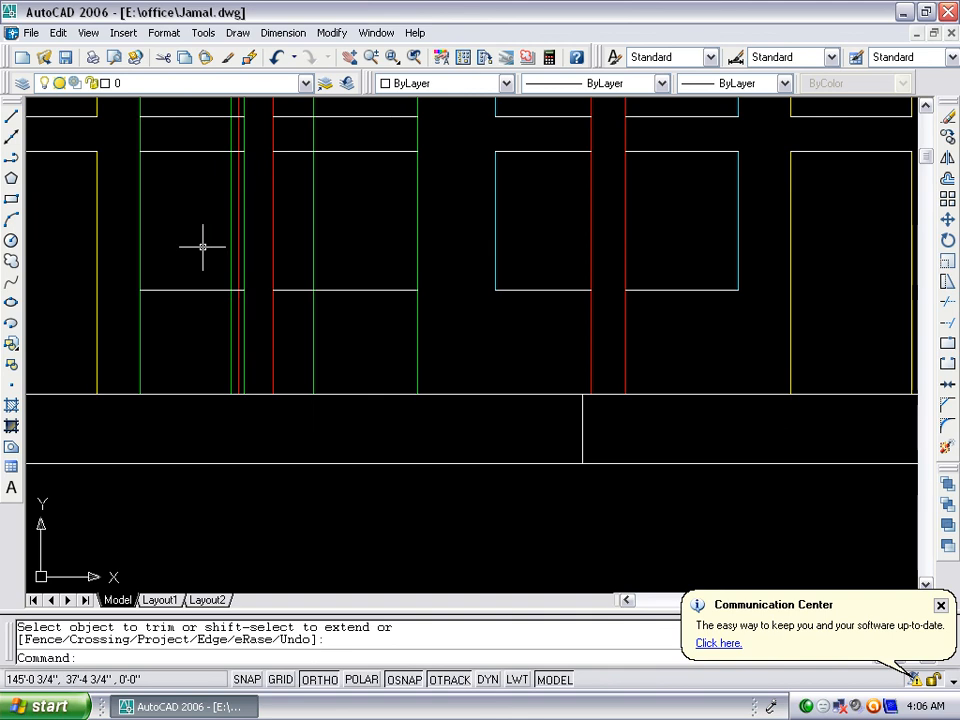
pyautogui.scroll(-2, 262, 327)
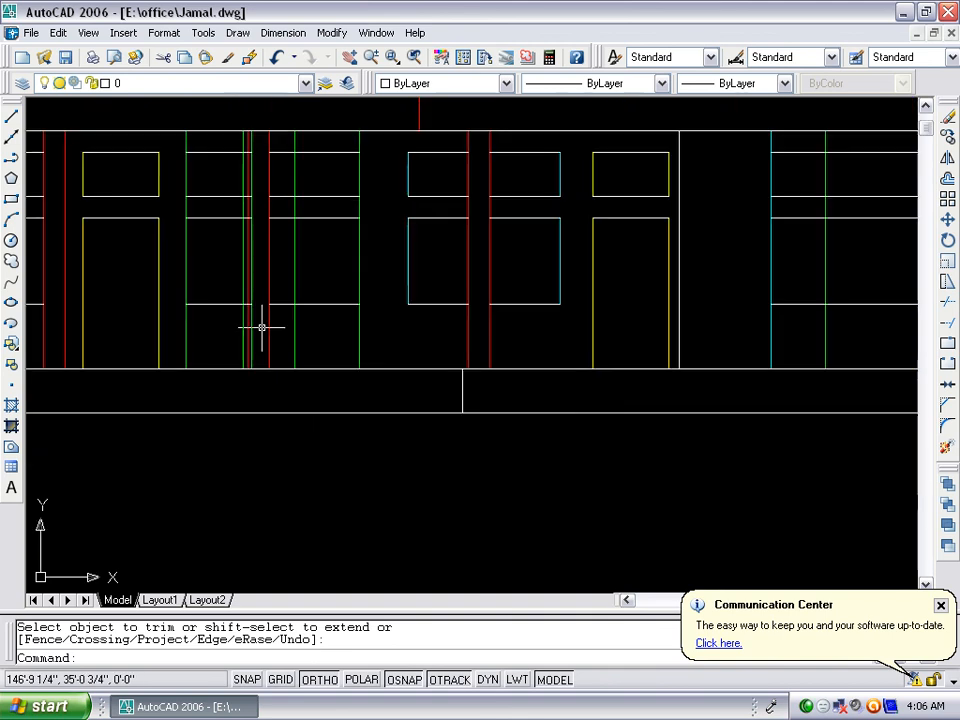
pyautogui.click(316, 294)
pyautogui.click(303, 312)
pyautogui.click(221, 289)
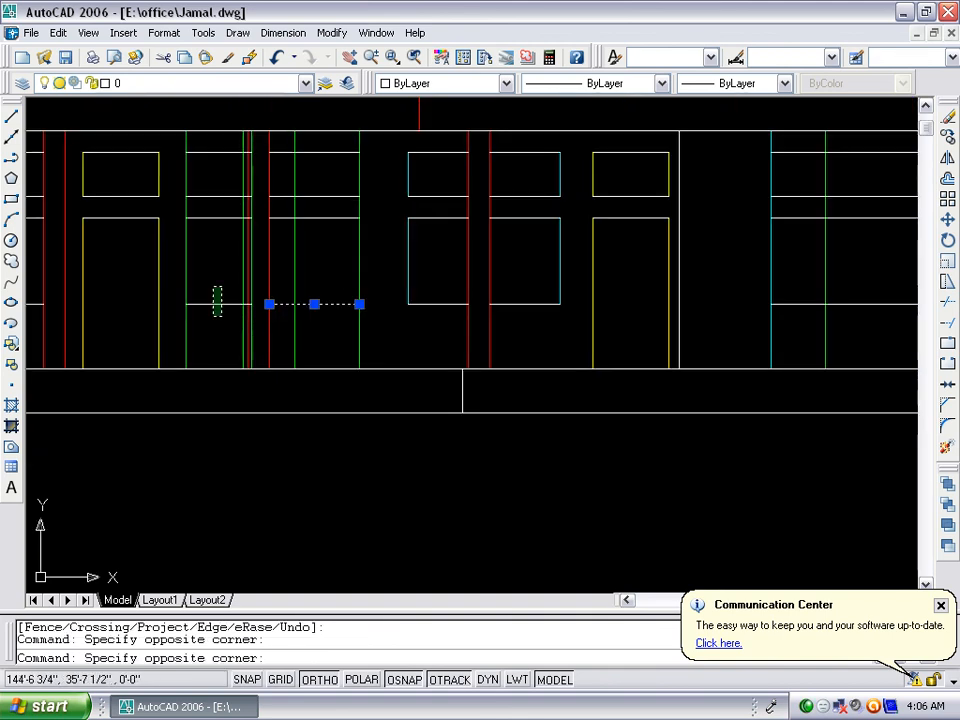
pyautogui.click(214, 306)
pyautogui.press('Delete')
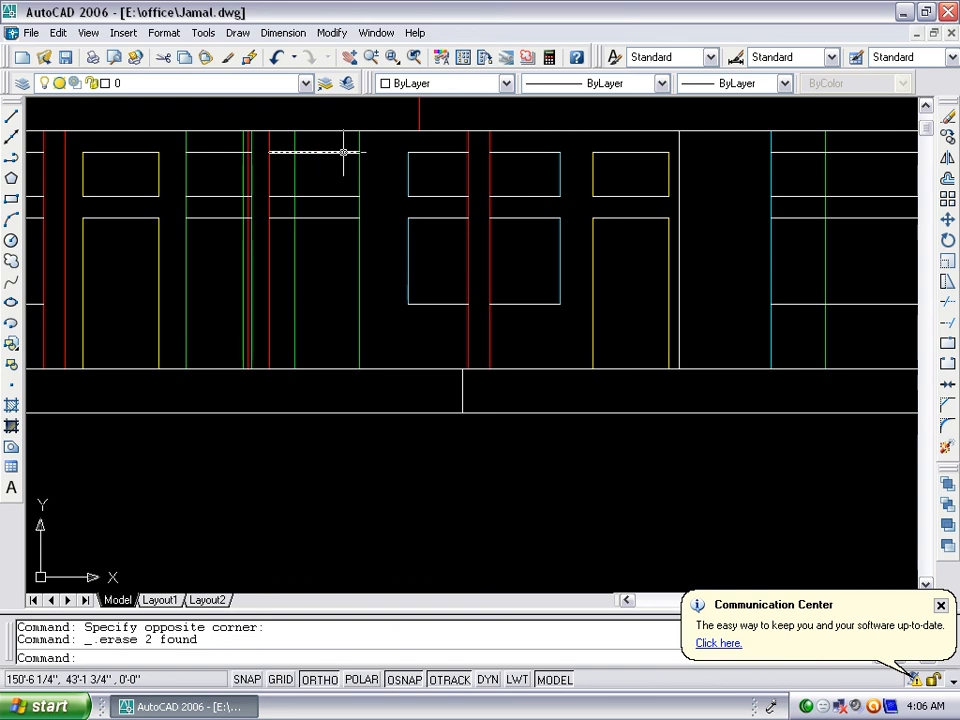
# Erase the three remaining upper level lines on each side of the red column in the staircase bay
pyautogui.click(344, 142)
pyautogui.click(318, 230)
pyautogui.press('Delete')
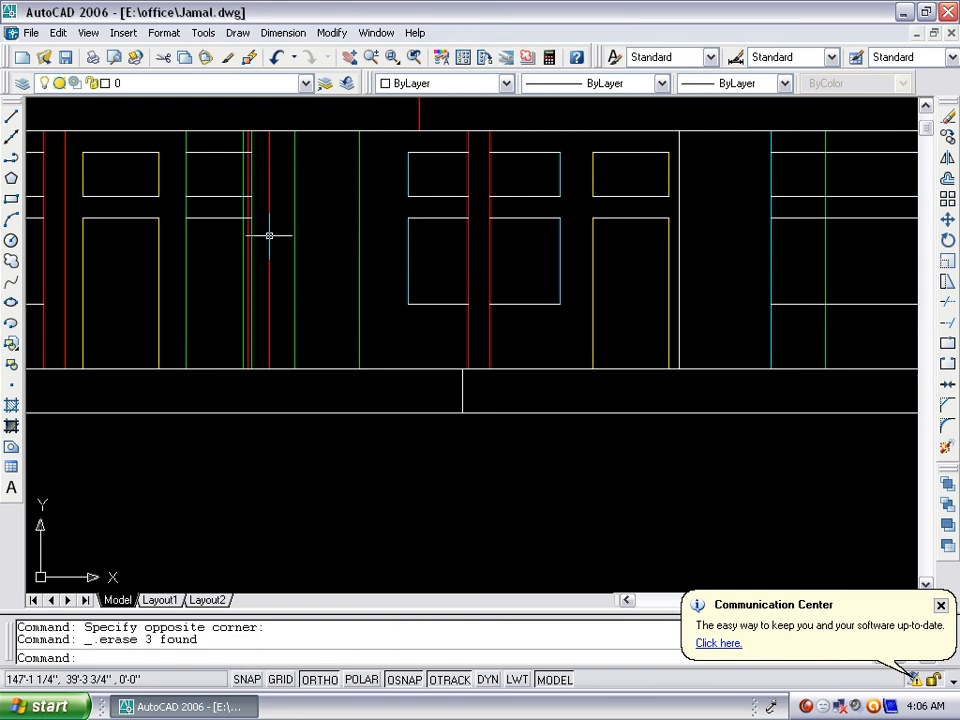
pyautogui.click(219, 144)
pyautogui.click(203, 232)
pyautogui.press('Delete')
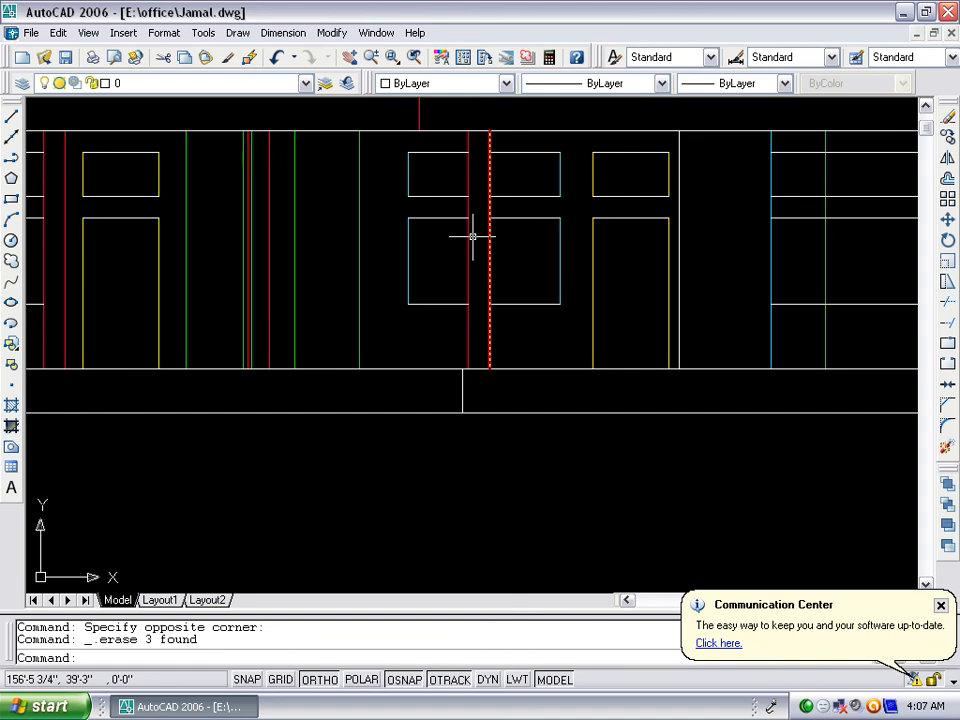
# Erase the two green verticals inside and directly beside the red column of the staircase bay
pyautogui.click(251, 192)
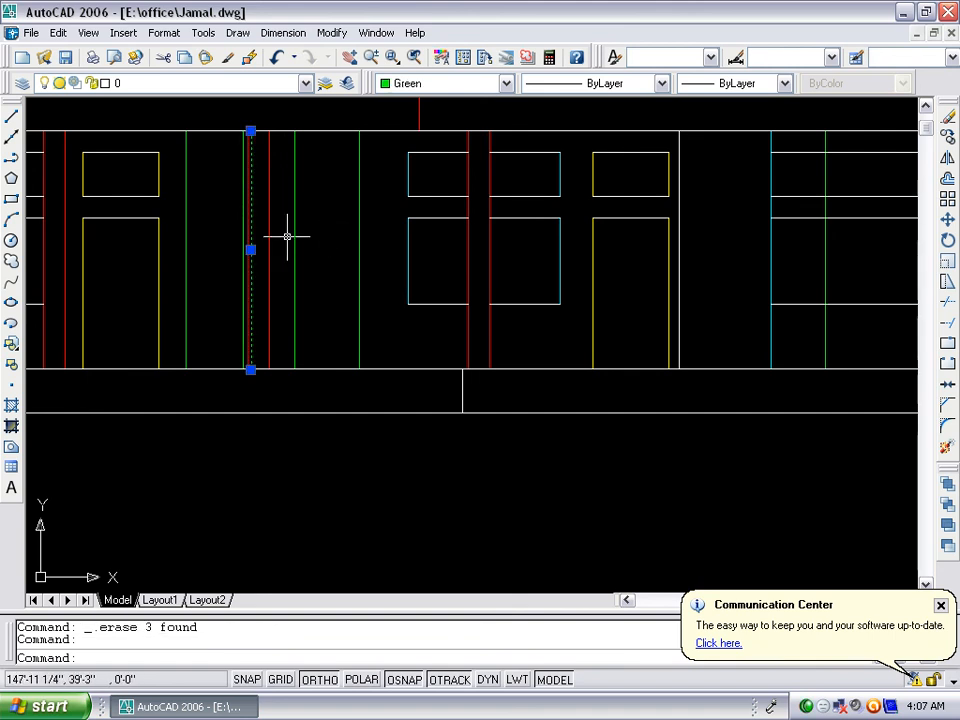
pyautogui.press('Delete')
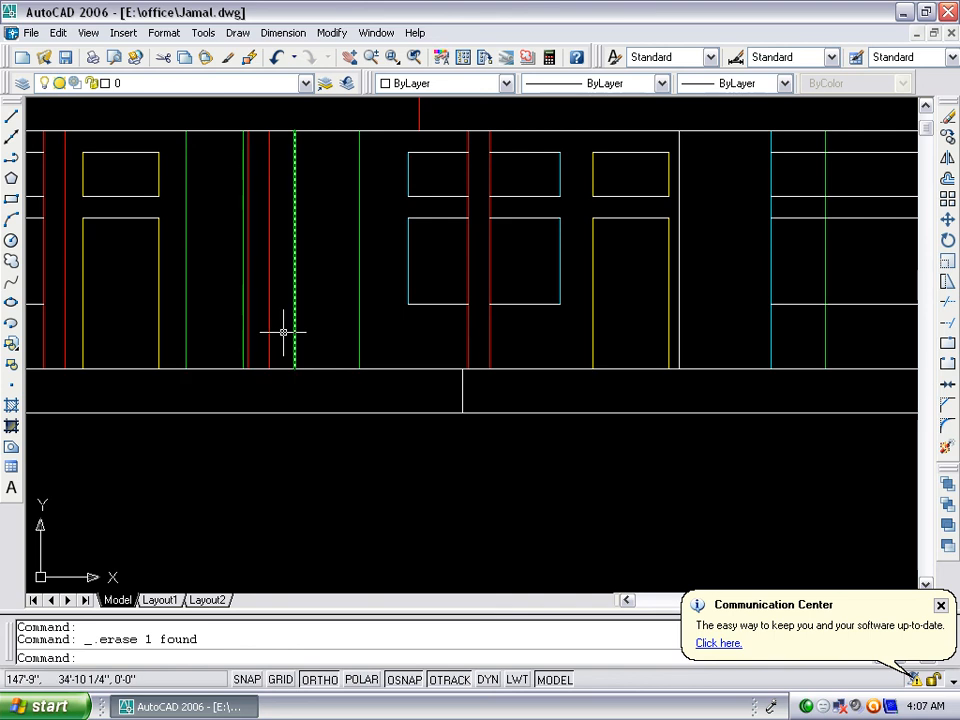
pyautogui.scroll(-4, 215, 222)
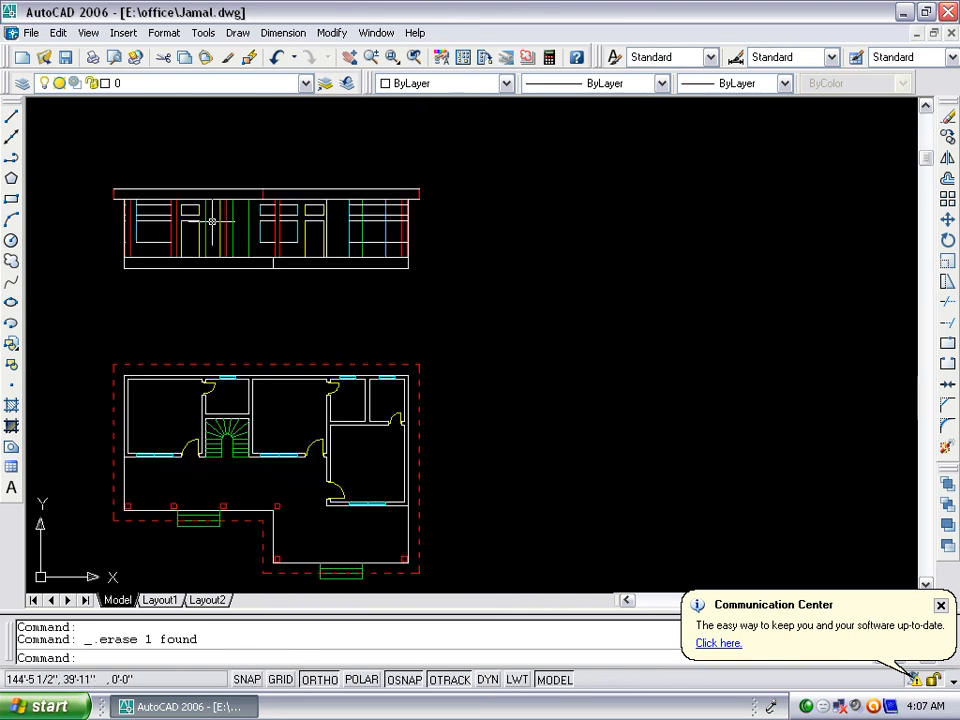
pyautogui.scroll(4, 212, 486)
pyautogui.scroll(-3, 218, 500)
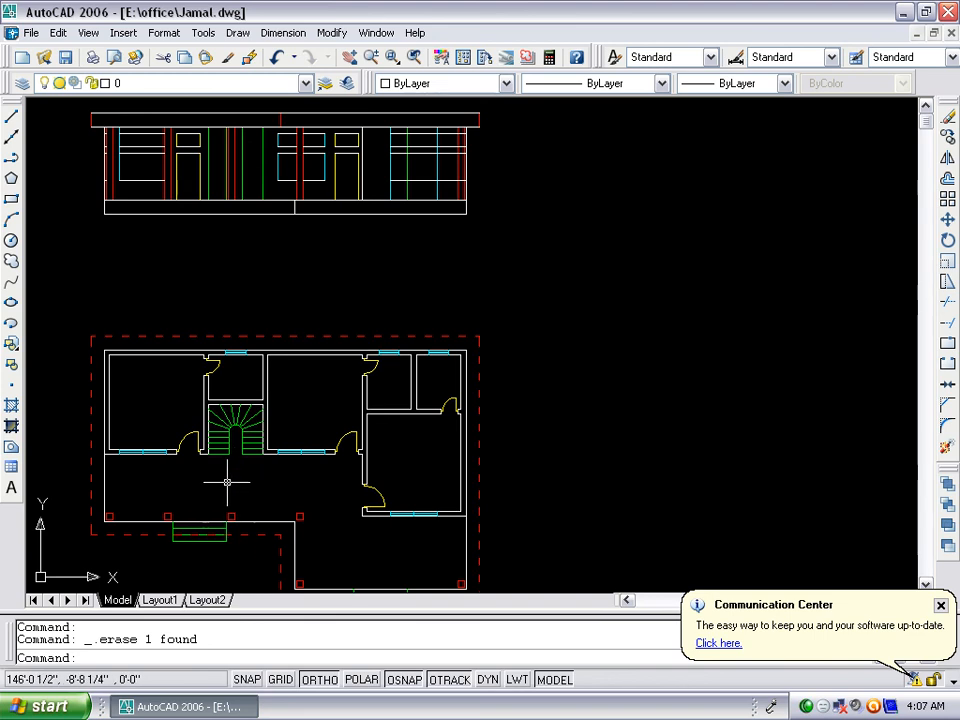
pyautogui.scroll(2, 219, 172)
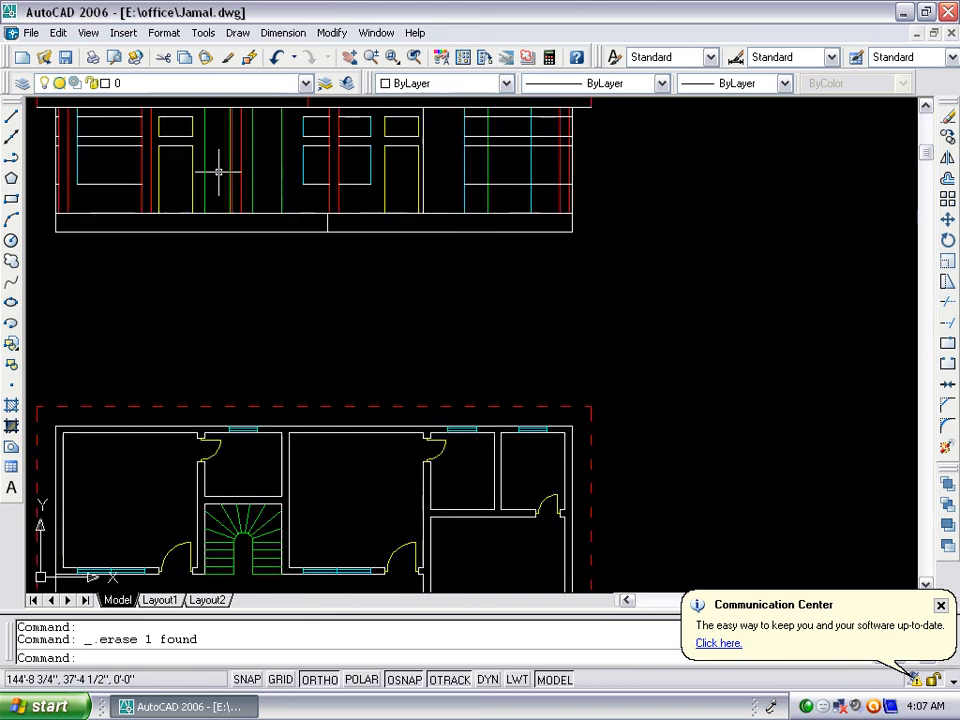
pyautogui.scroll(5, 219, 172)
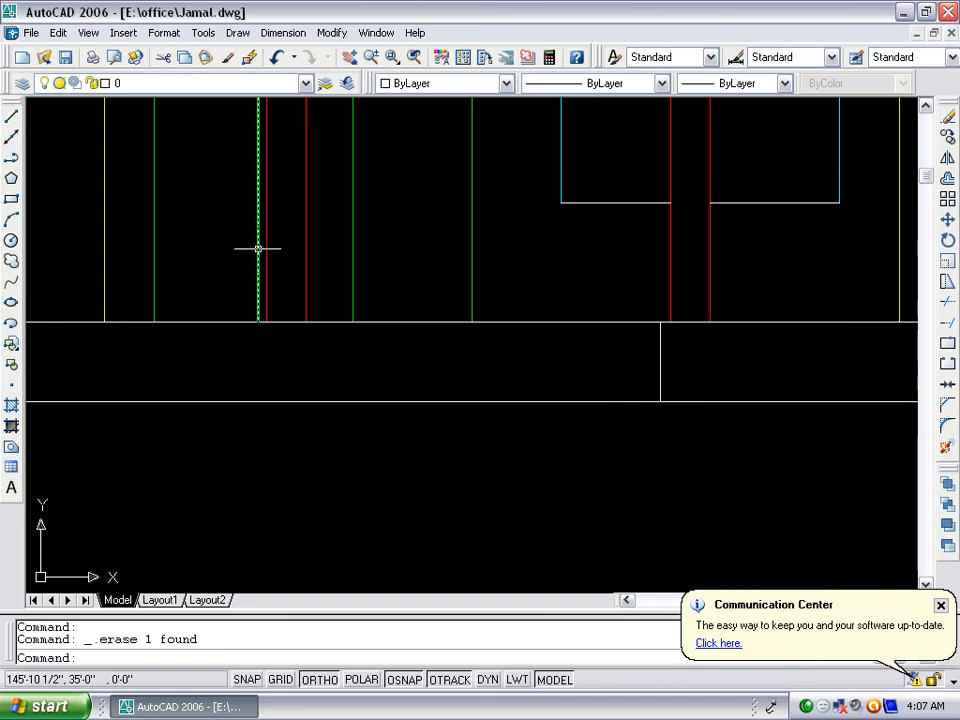
pyautogui.click(258, 248)
pyautogui.press('Delete')
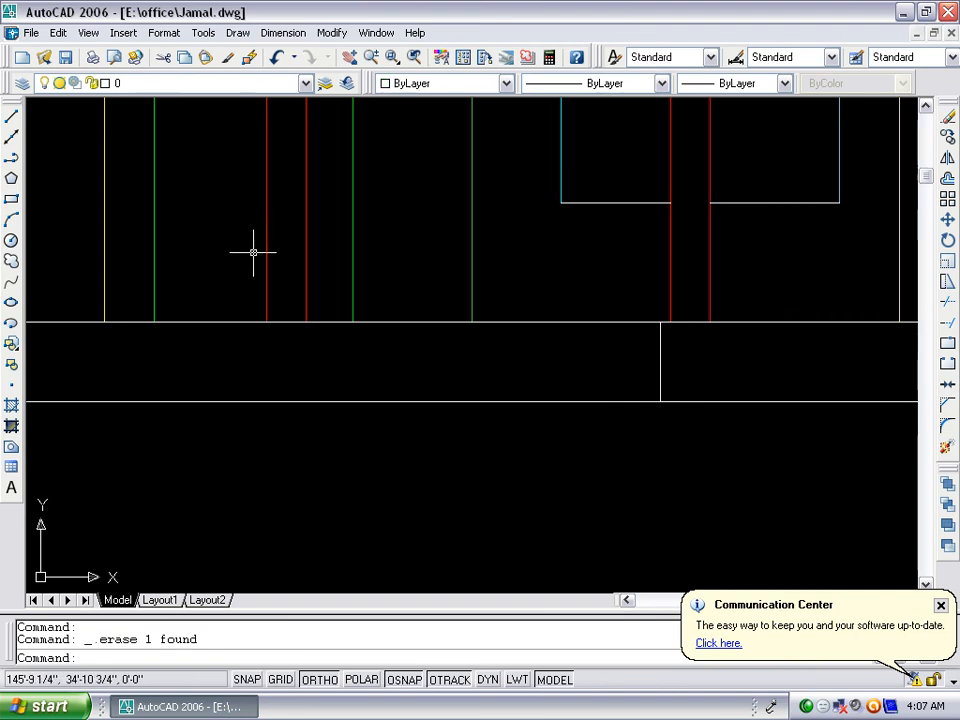
# Trim the cyan vertical of the leftmost window between its two openings and above the upper opening
pyautogui.scroll(-4, 253, 252)
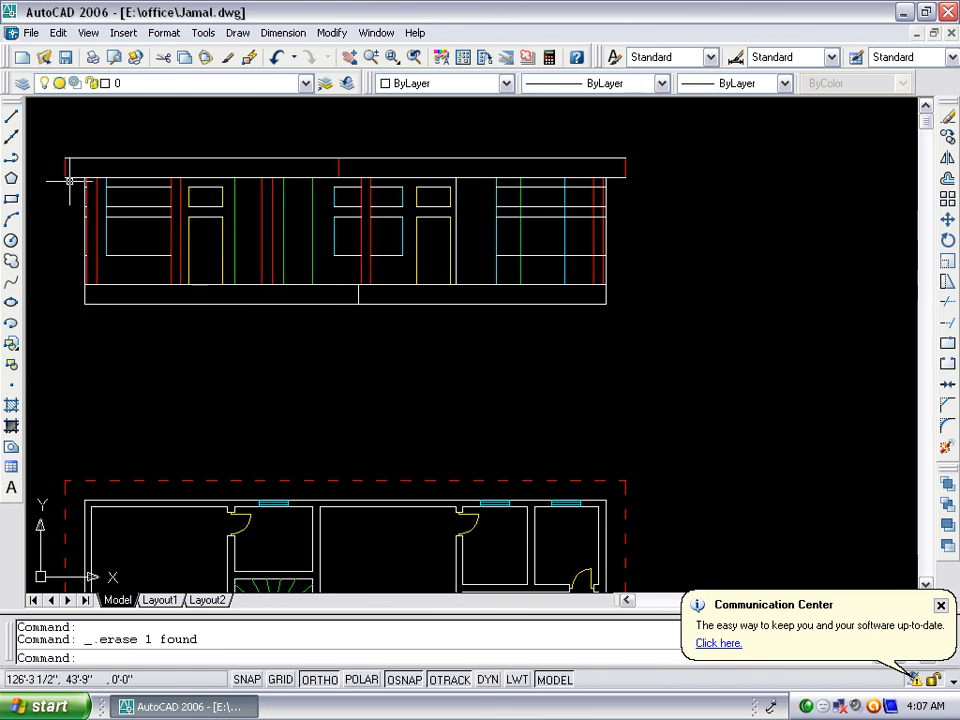
pyautogui.scroll(5, 80, 183)
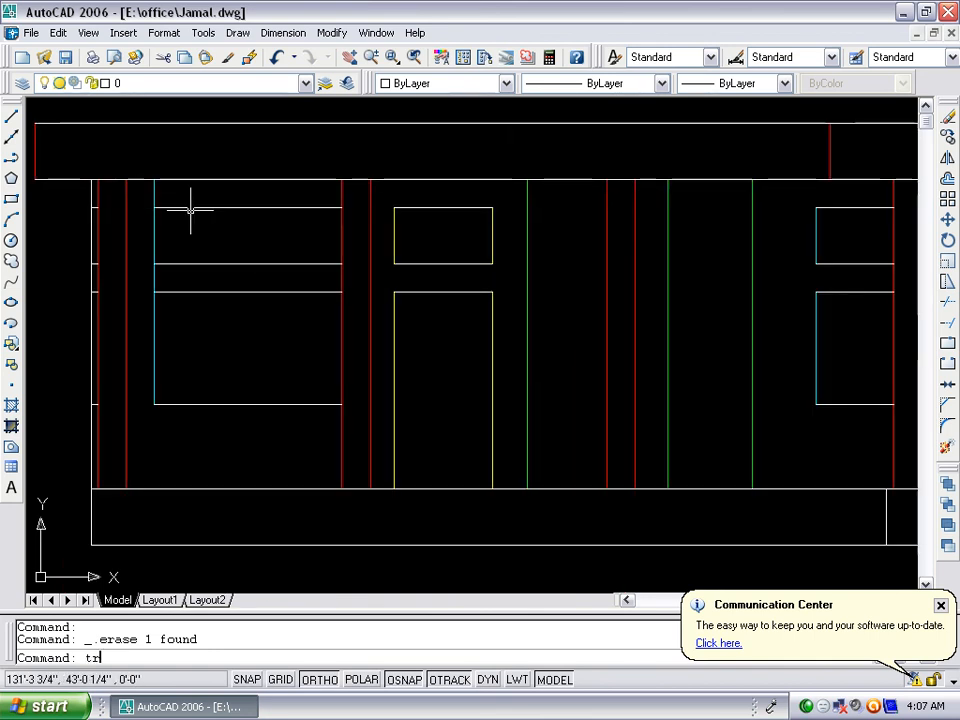
pyautogui.press('Return')
pyautogui.press('Return')
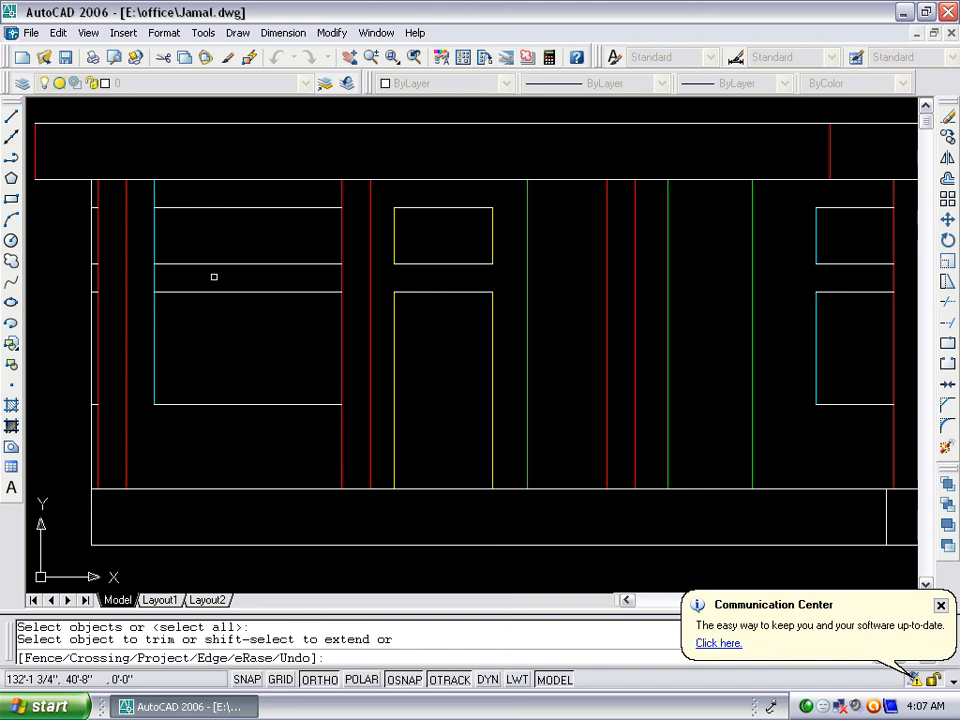
pyautogui.click(158, 281)
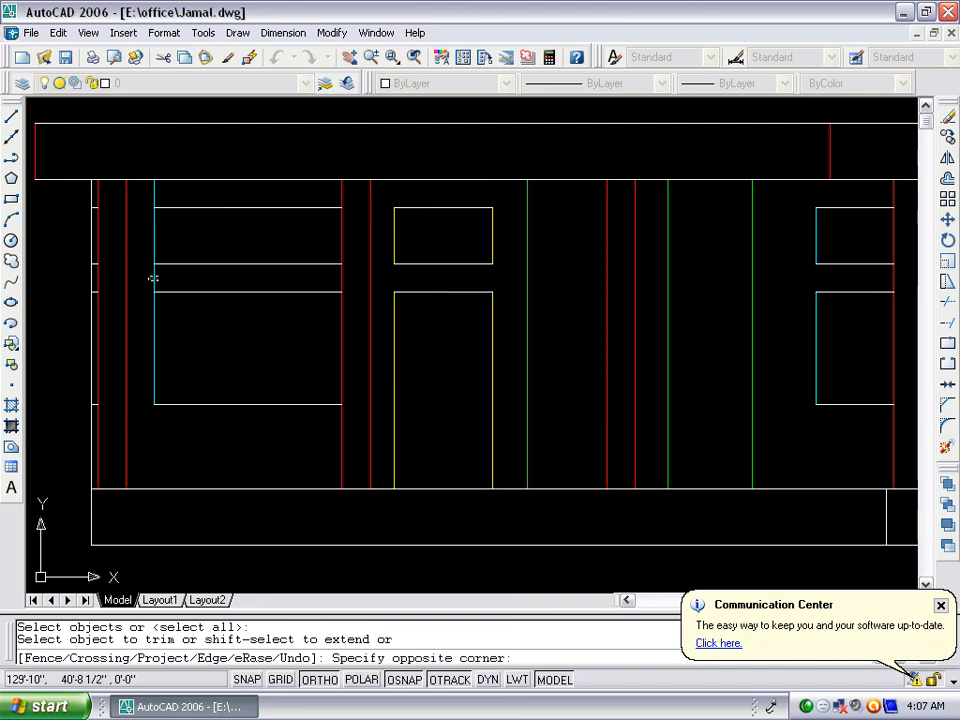
pyautogui.click(146, 208)
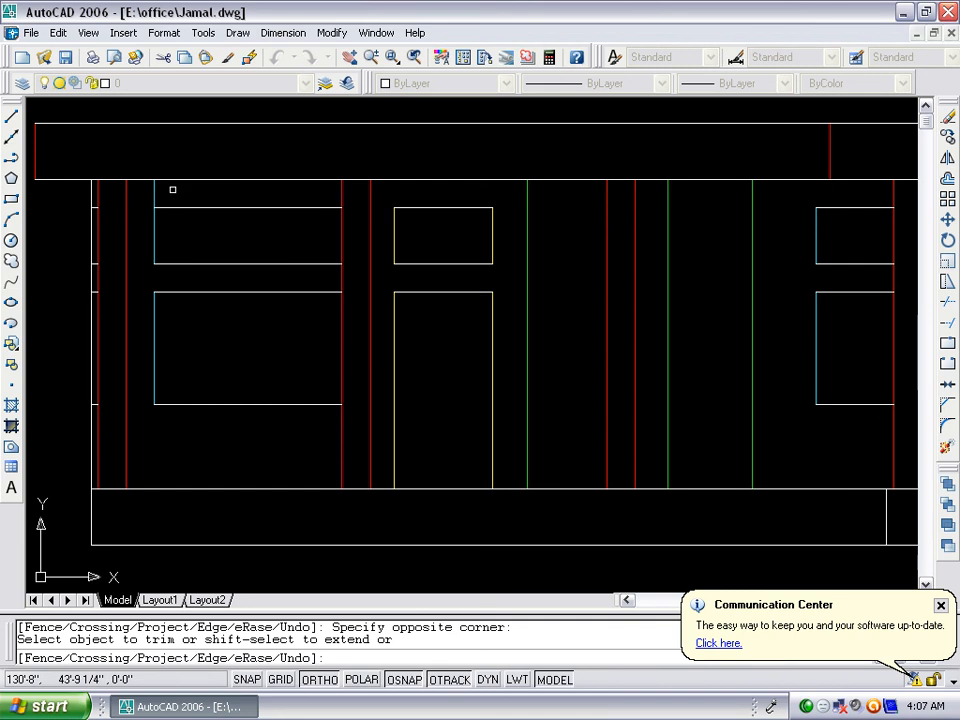
pyautogui.press('Escape')
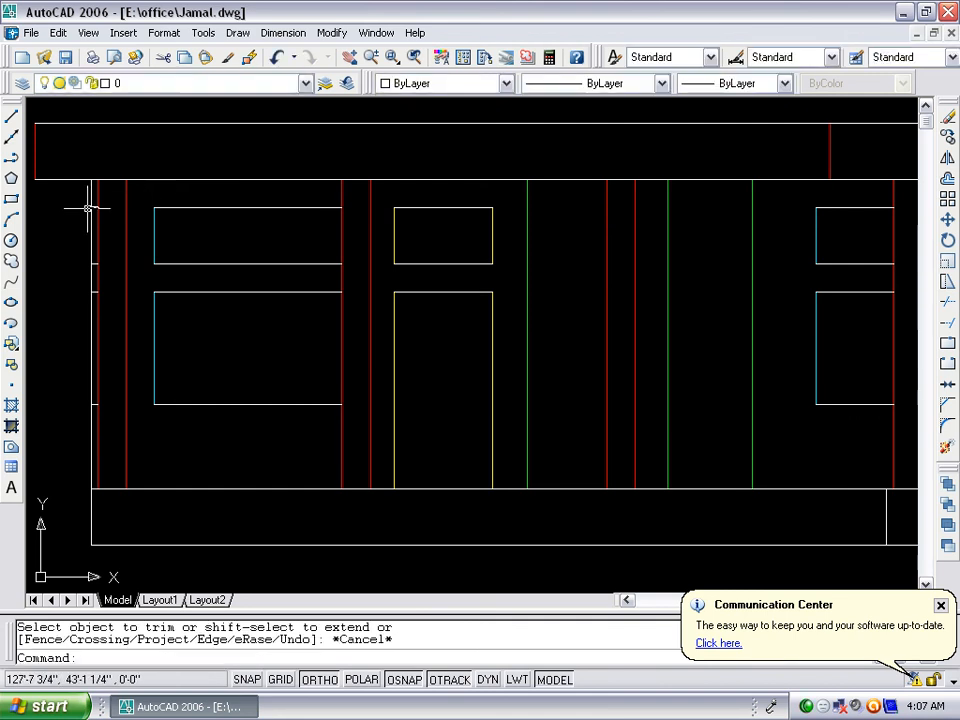
# Erase the four short level line stubs between the outer wall edge and the leftmost column, and save the drawing
pyautogui.click(76, 204)
pyautogui.click(112, 421)
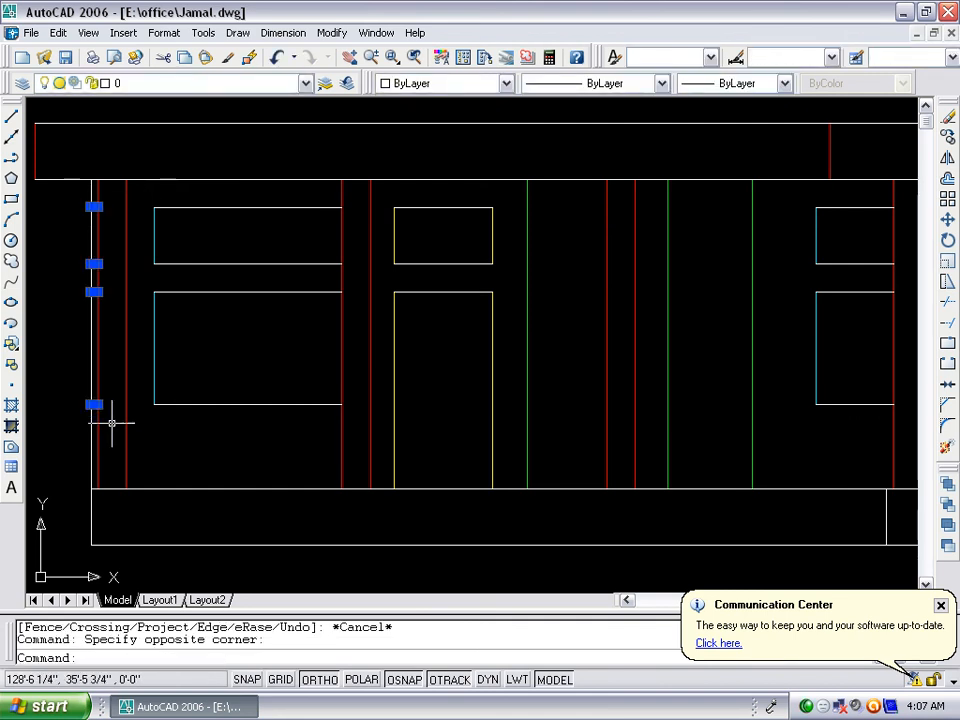
pyautogui.press('Delete')
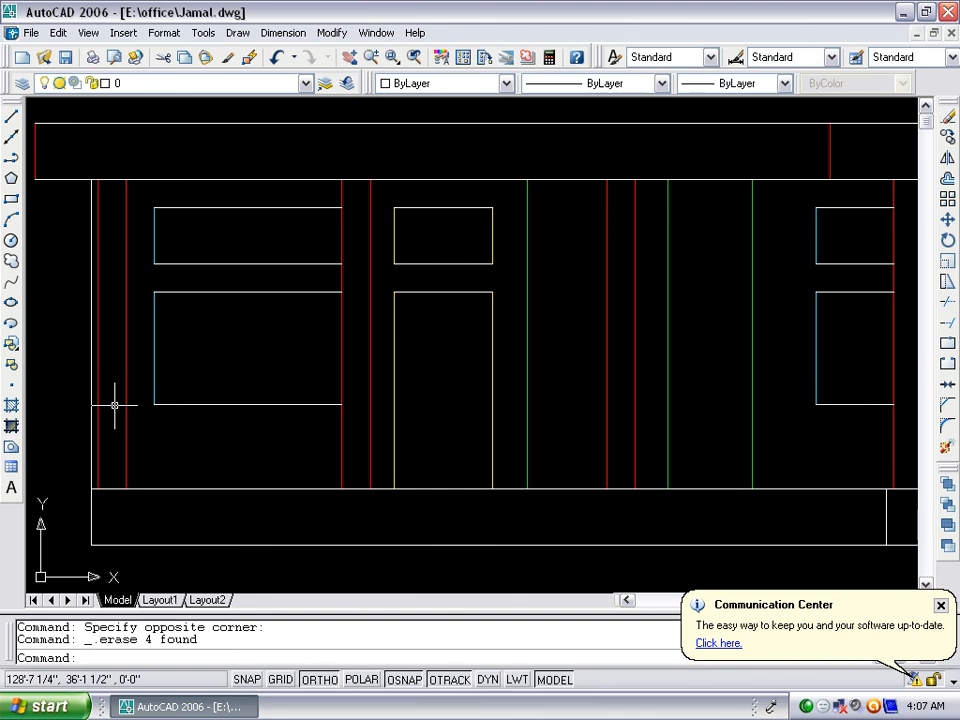
pyautogui.hotkey('ctrl', 's')
pyautogui.scroll(-5, 171, 326)
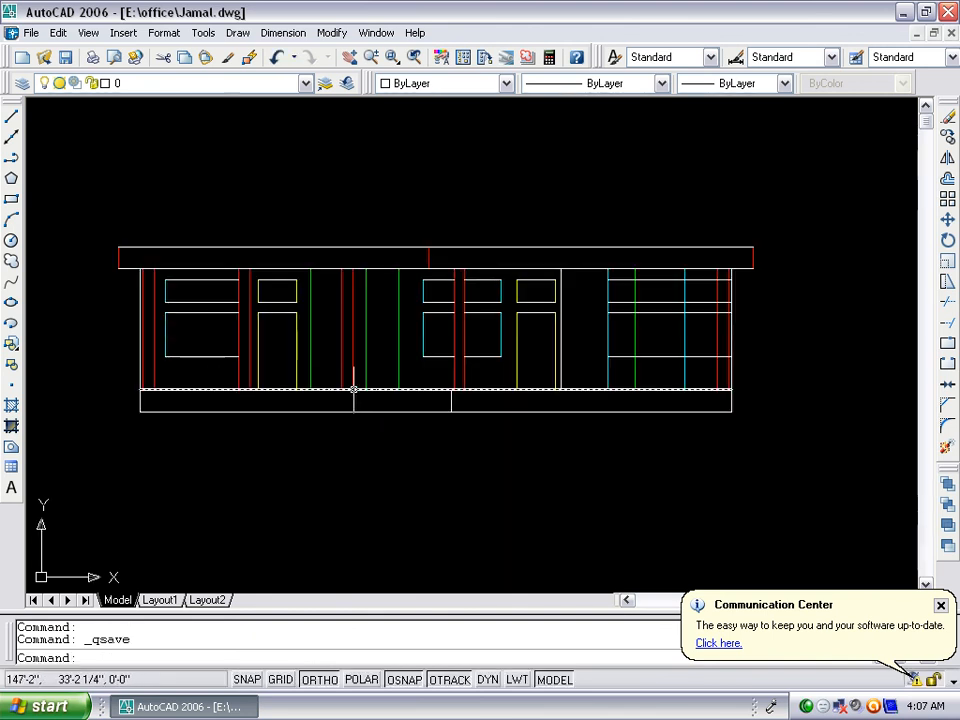
pyautogui.scroll(3, 785, 325)
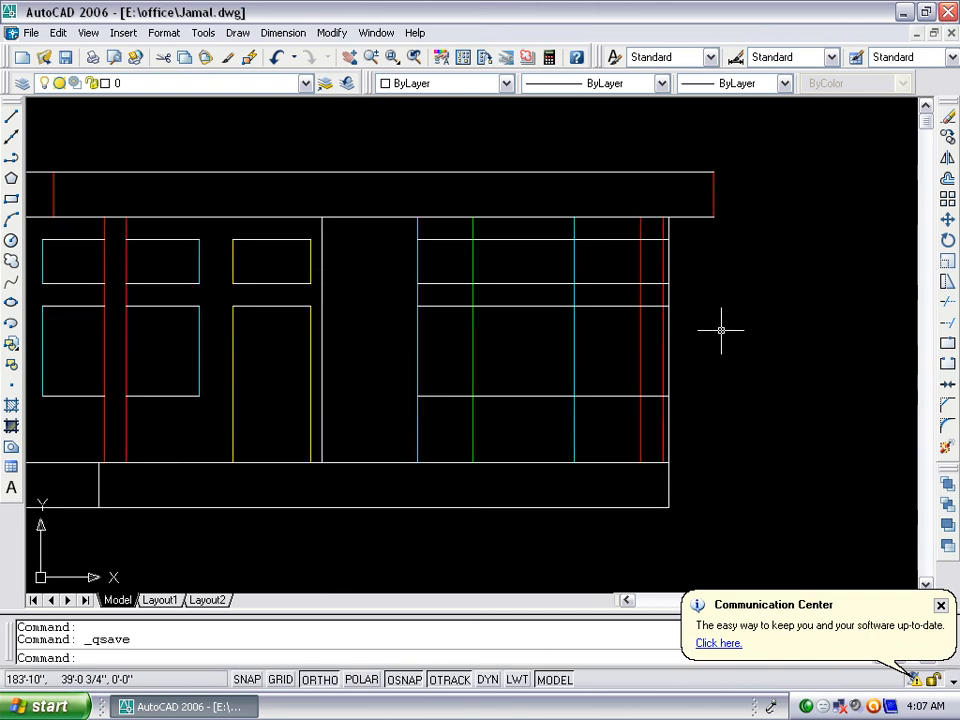
pyautogui.scroll(1, 699, 337)
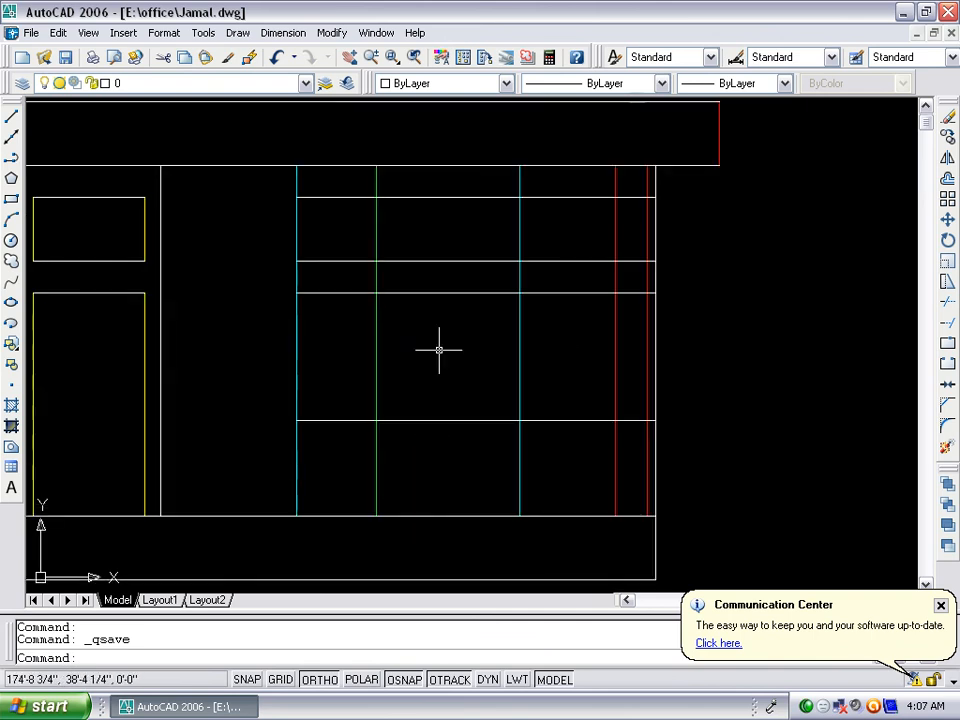
pyautogui.write('tr')
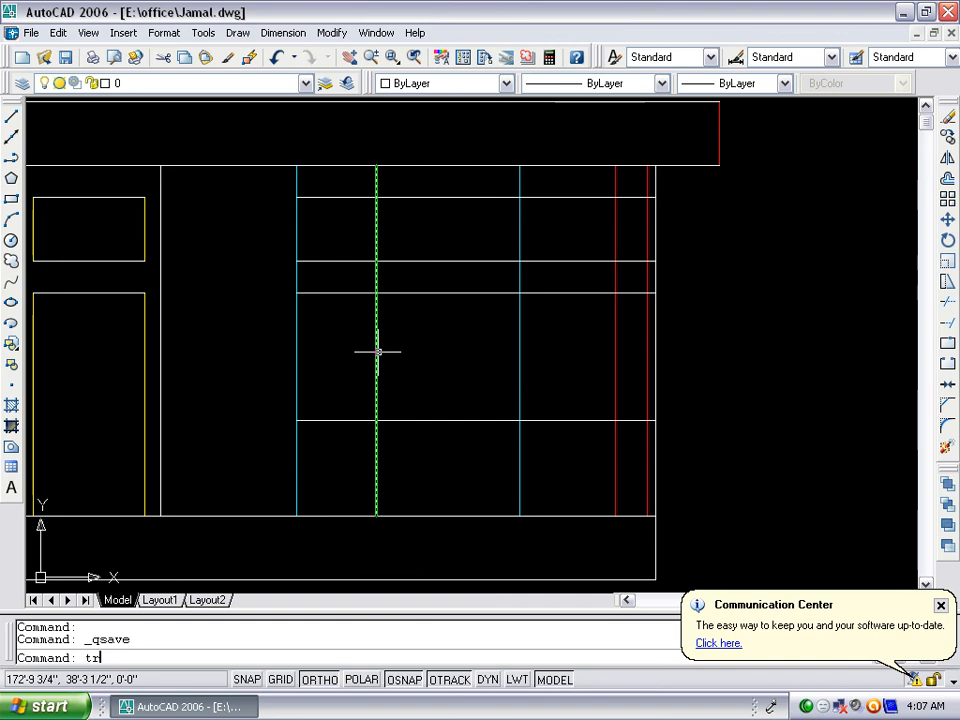
pyautogui.press('Return')
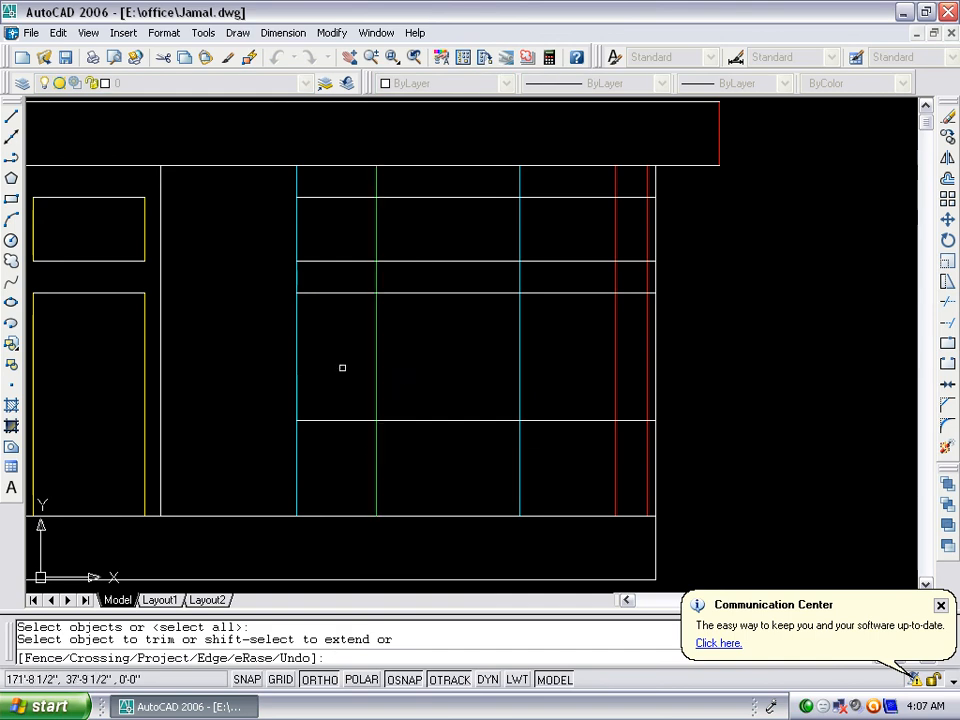
pyautogui.scroll(-1, 340, 367)
pyautogui.scroll(-5, 339, 366)
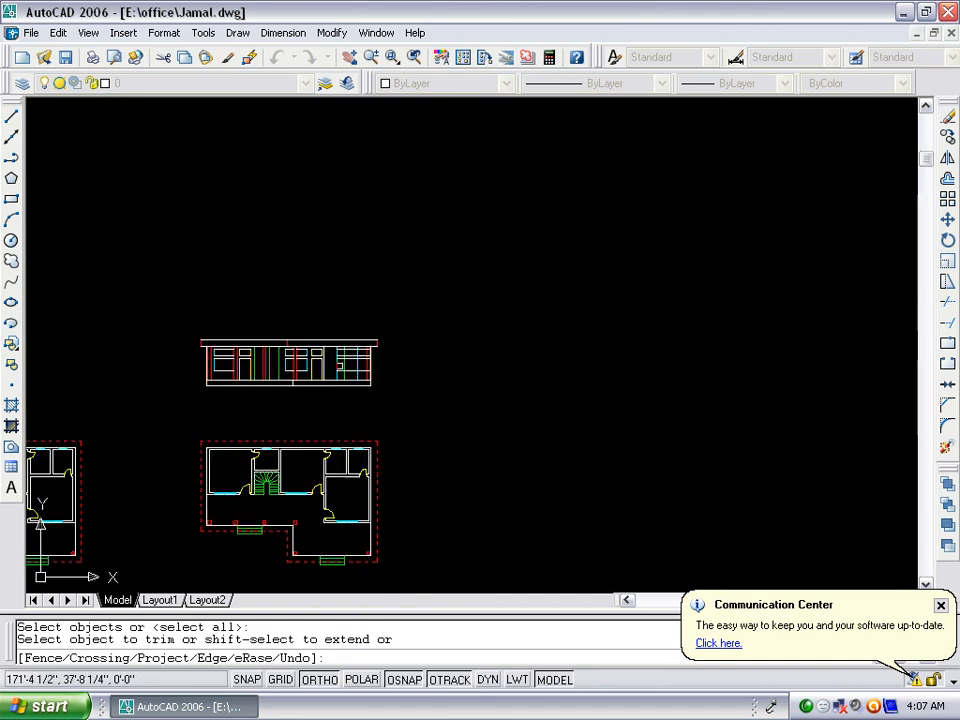
pyautogui.scroll(8, 340, 364)
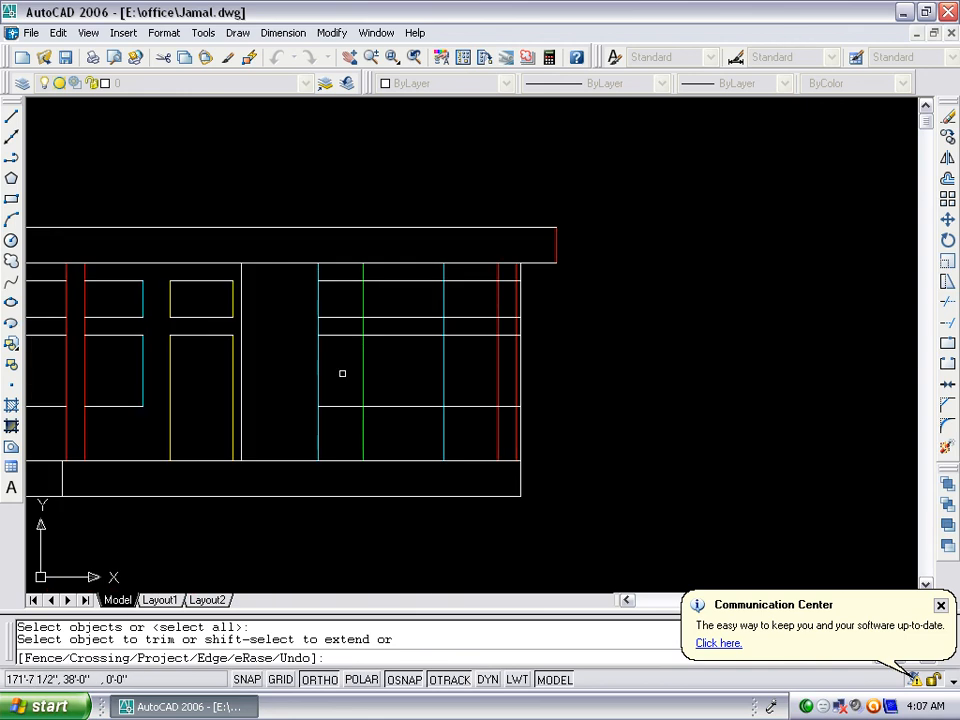
pyautogui.press('Escape')
# Erase the green vertical running through the rightmost window
pyautogui.click(379, 371)
pyautogui.click(351, 375)
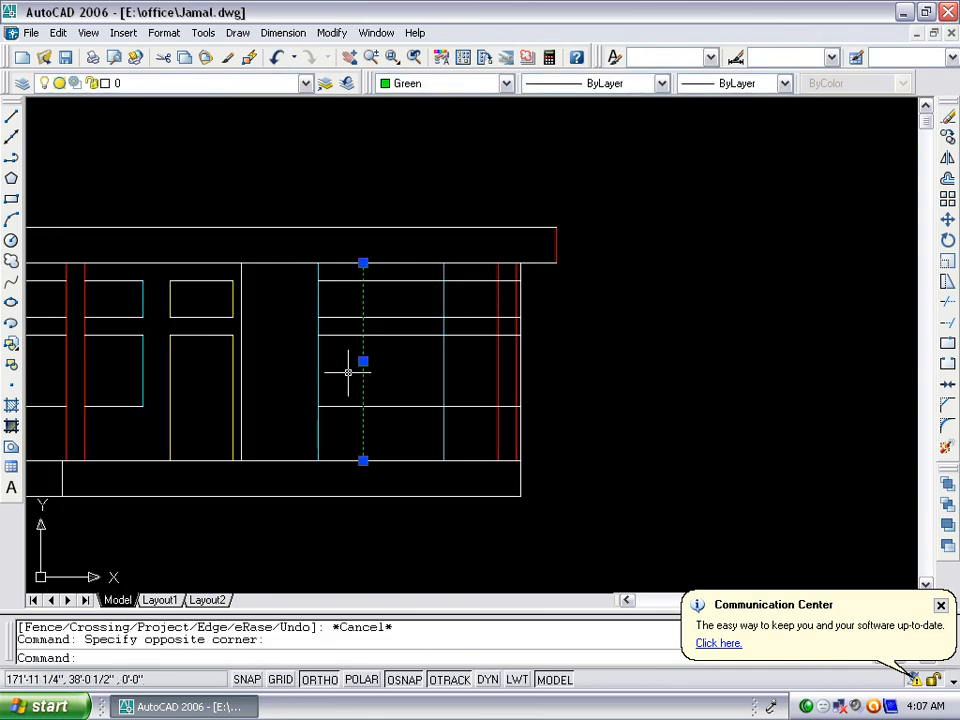
pyautogui.press('Delete')
# Trim the rightmost window's cyan verticals below the sill line and the four level lines between that window and the rightmost column
pyautogui.write('tr')
pyautogui.press('Return')
pyautogui.press('Return')
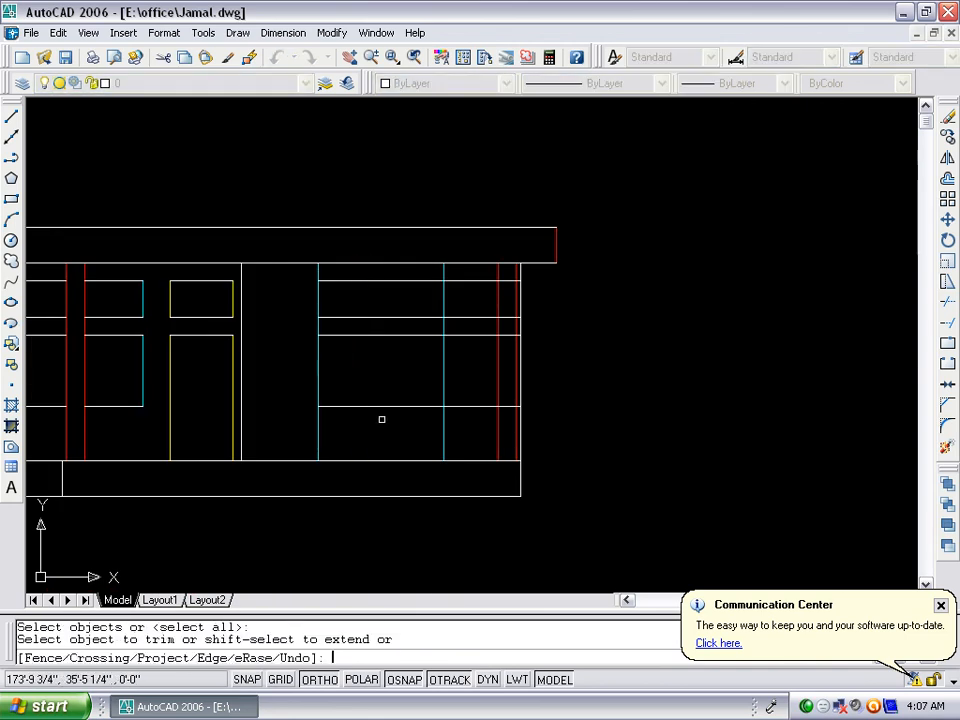
pyautogui.click(460, 423)
pyautogui.click(303, 438)
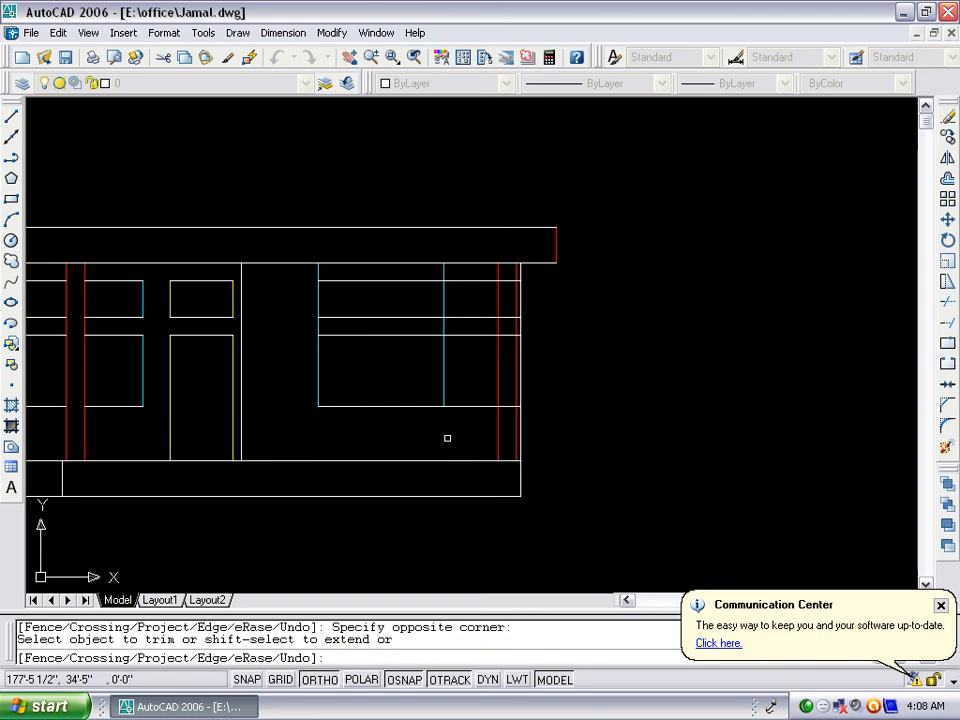
pyautogui.click(478, 420)
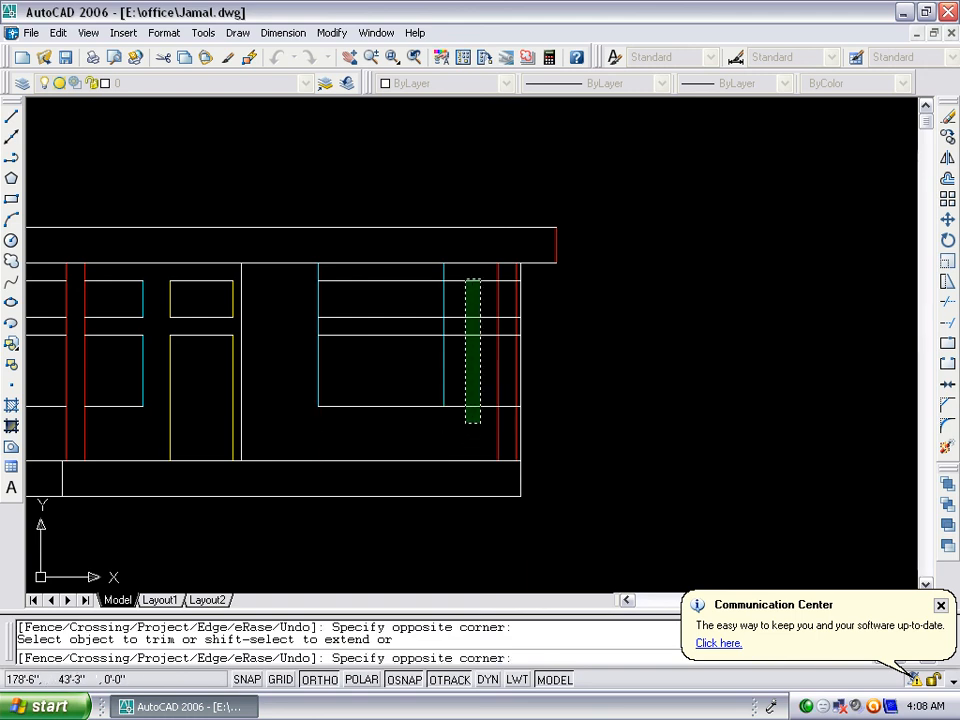
pyautogui.click(465, 272)
# Trim the rightmost window's cyan verticals above the upper opening and between its two openings
pyautogui.click(464, 272)
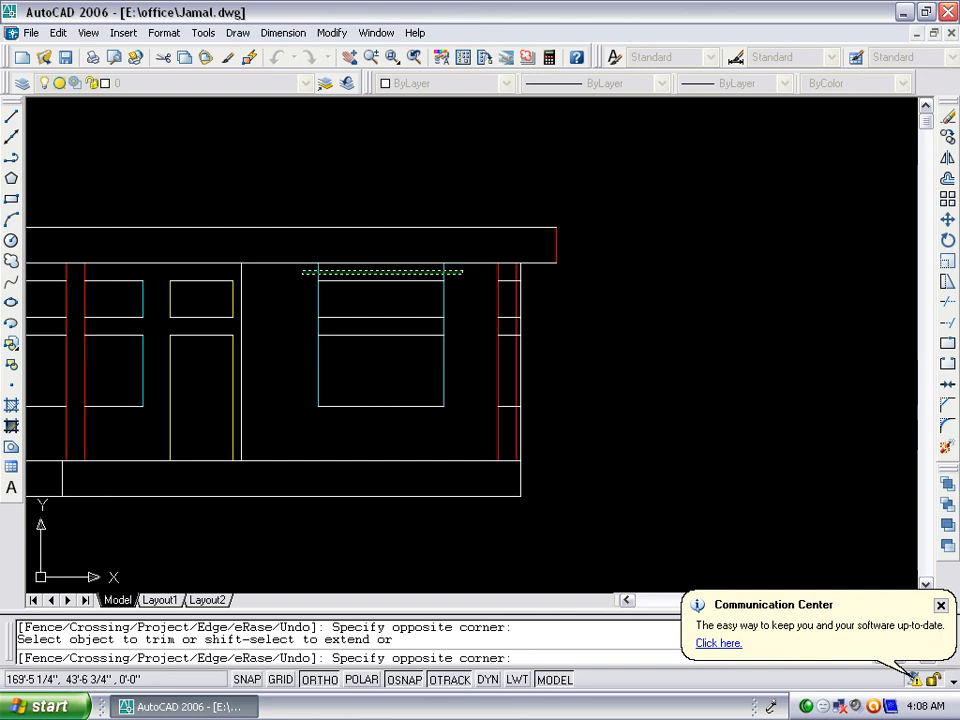
pyautogui.click(305, 274)
pyautogui.click(459, 321)
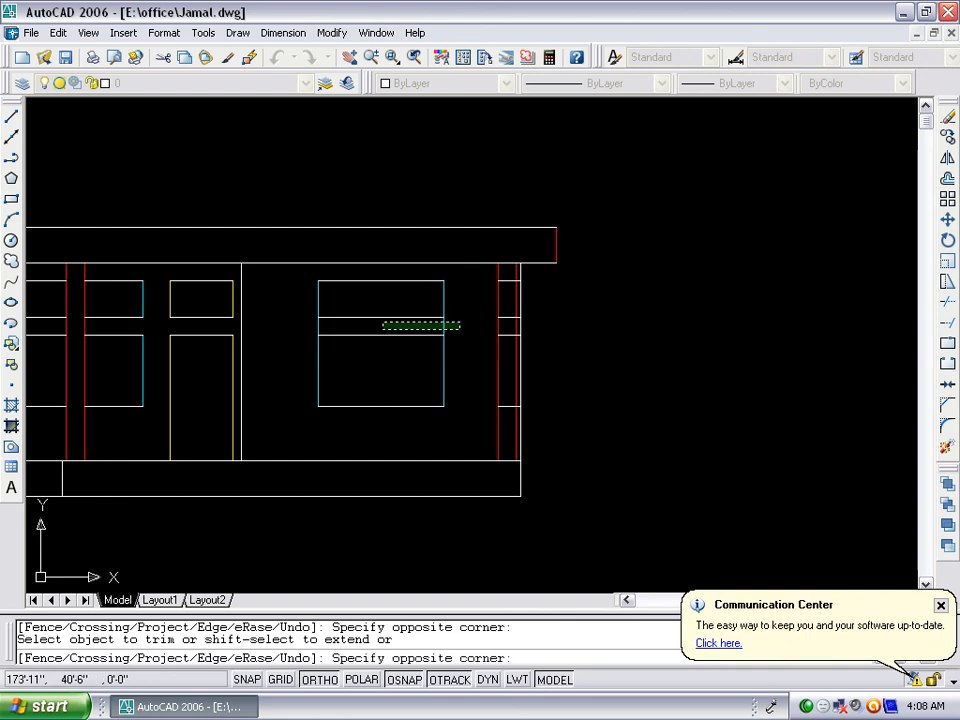
pyautogui.click(305, 330)
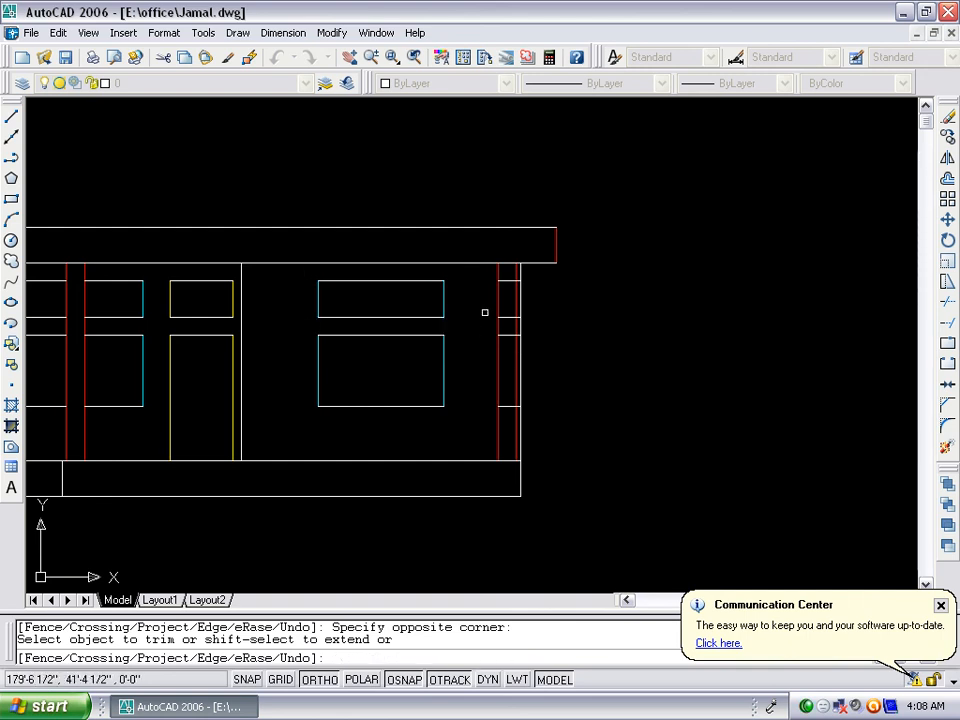
pyautogui.press('Escape')
# Erase the four short level line stubs across the rightmost red column and save the drawing
pyautogui.click(487, 268)
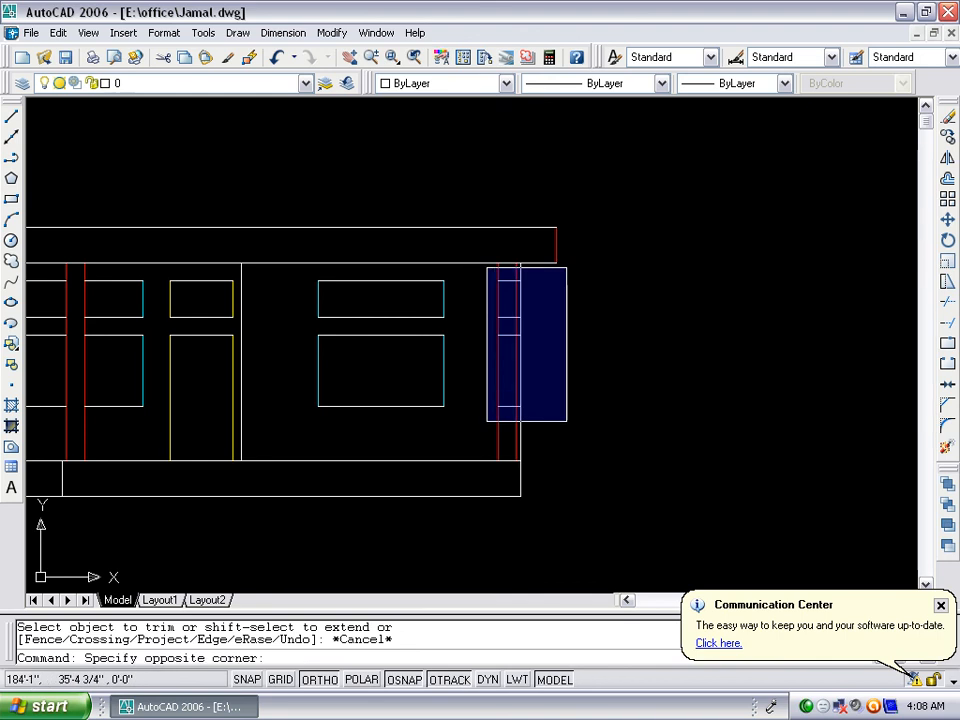
pyautogui.click(566, 421)
pyautogui.press('Delete')
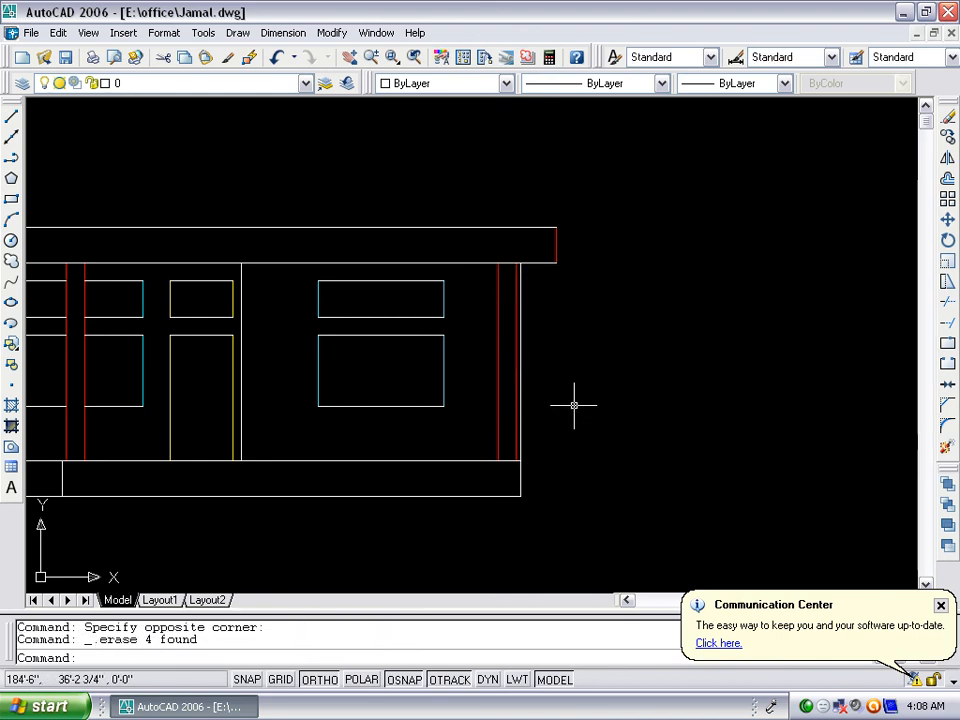
pyautogui.hotkey('ctrl', 's')
# Match the upper and lower horizontal lines of the roof band to the properties of its red end line
pyautogui.scroll(-4, 580, 392)
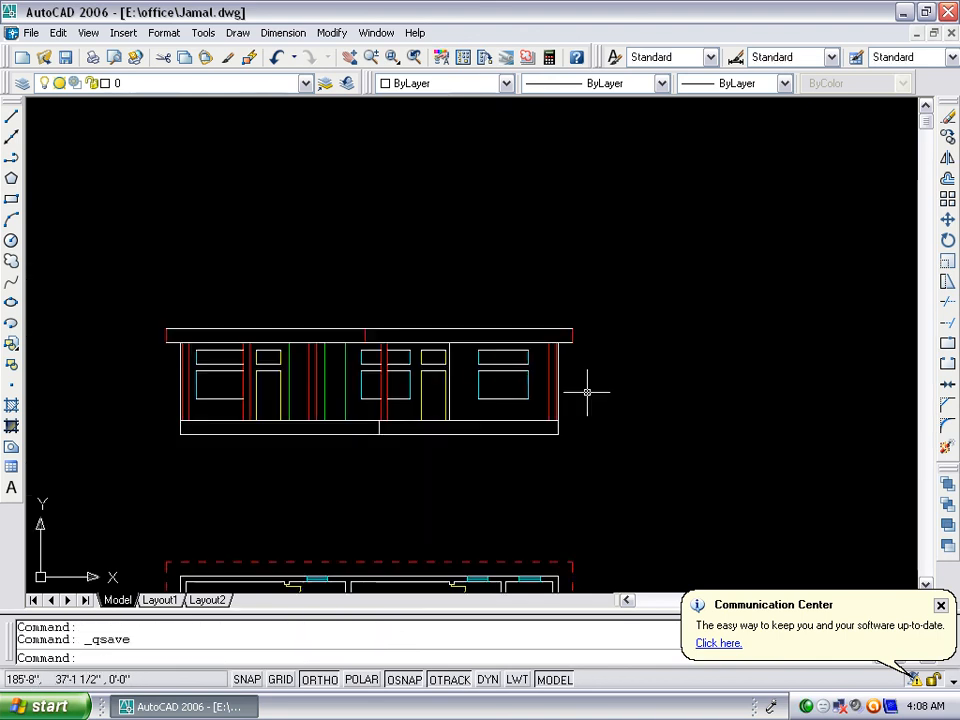
pyautogui.scroll(3, 450, 426)
pyautogui.scroll(-2, 510, 441)
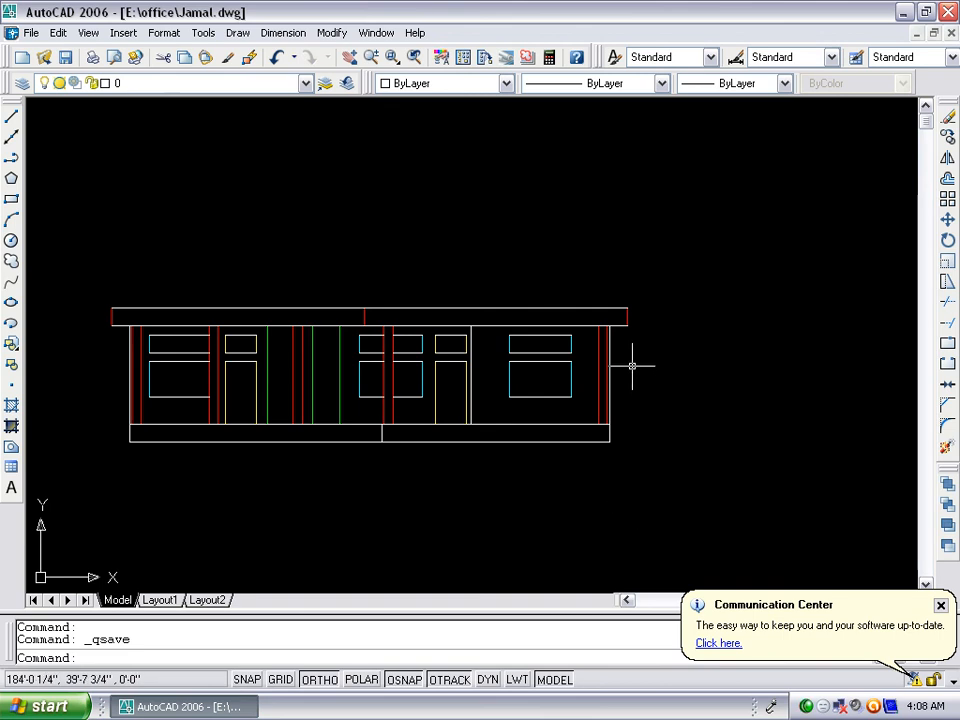
pyautogui.scroll(2, 563, 345)
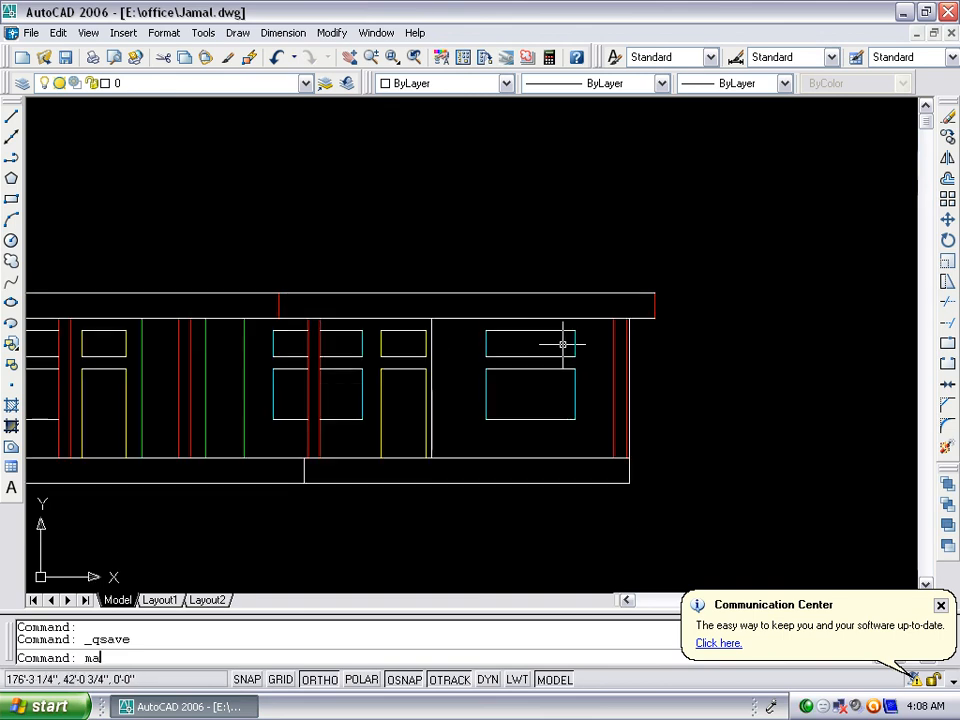
pyautogui.press('Return')
pyautogui.scroll(3, 660, 308)
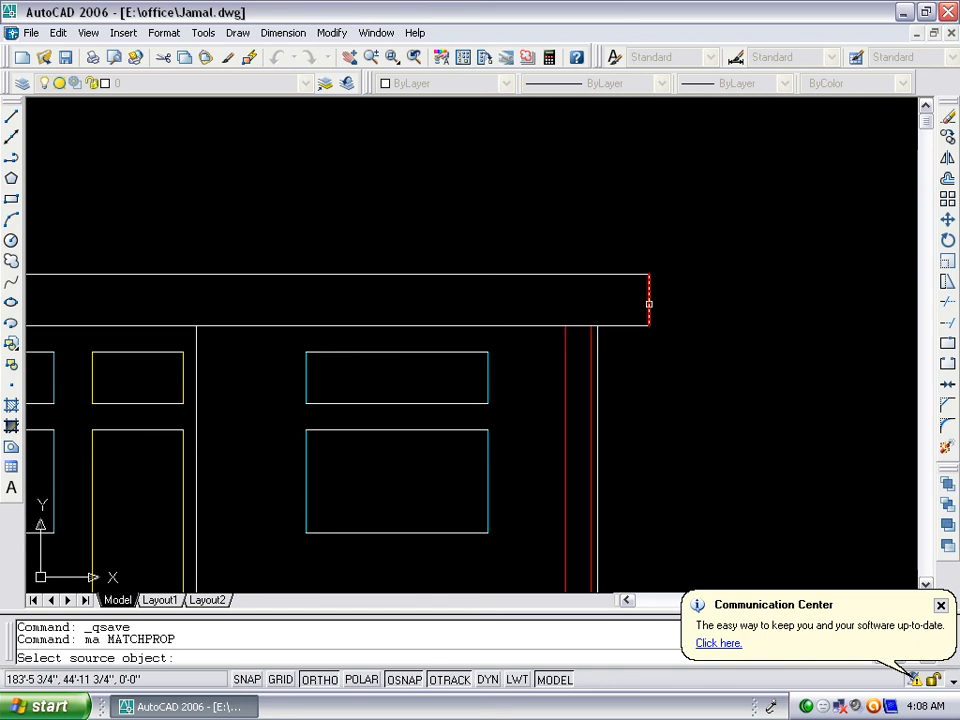
pyautogui.click(649, 304)
pyautogui.click(585, 238)
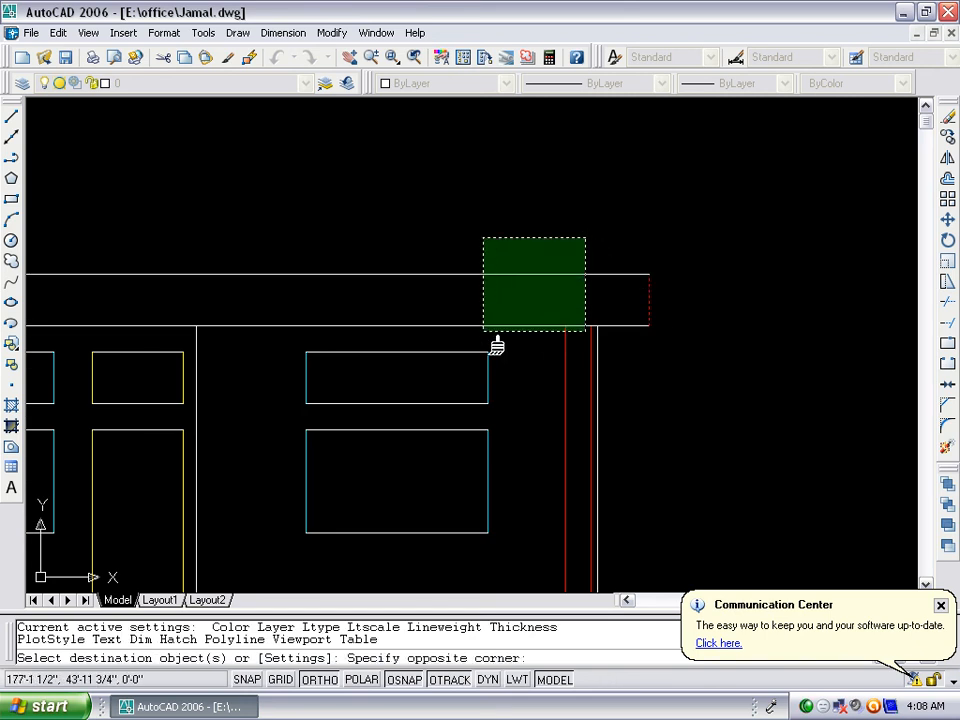
pyautogui.click(485, 331)
pyautogui.press('Return')
# Match the horizontal lines of the rightmost window's two openings to the properties of its cyan vertical
pyautogui.press('Return')
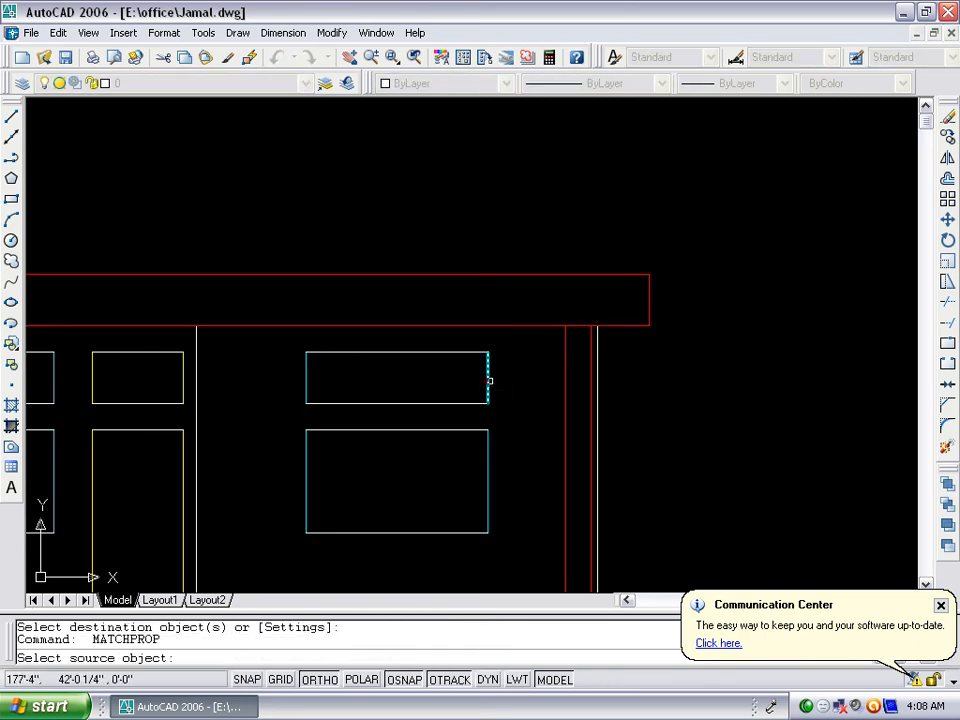
pyautogui.click(488, 381)
pyautogui.click(475, 342)
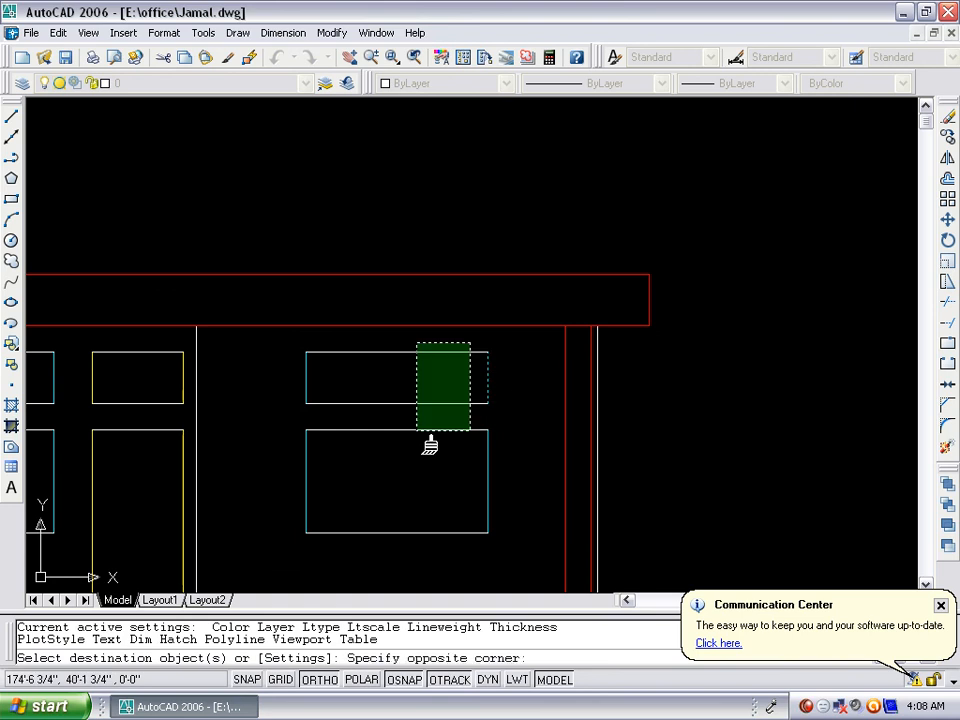
pyautogui.click(390, 551)
pyautogui.press('Return')
# Match the horizontal lines of the middle window, on both sides of the red column, to its cyan vertical
pyautogui.scroll(-4, 630, 440)
pyautogui.scroll(3, 377, 456)
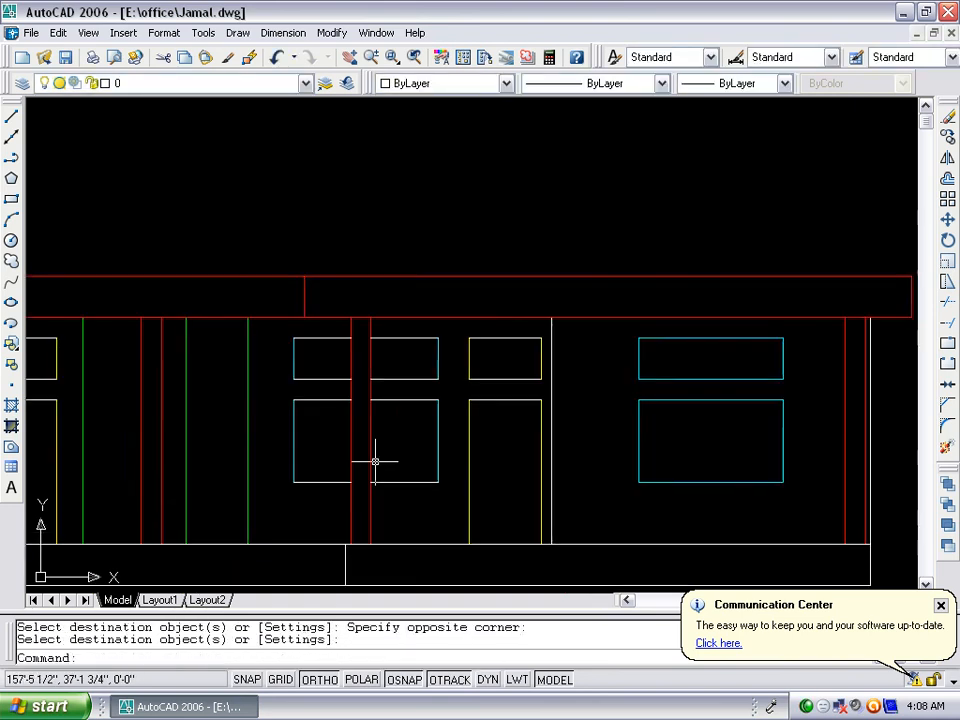
pyautogui.scroll(2, 434, 443)
pyautogui.press('Return')
pyautogui.click(465, 417)
pyautogui.click(460, 405)
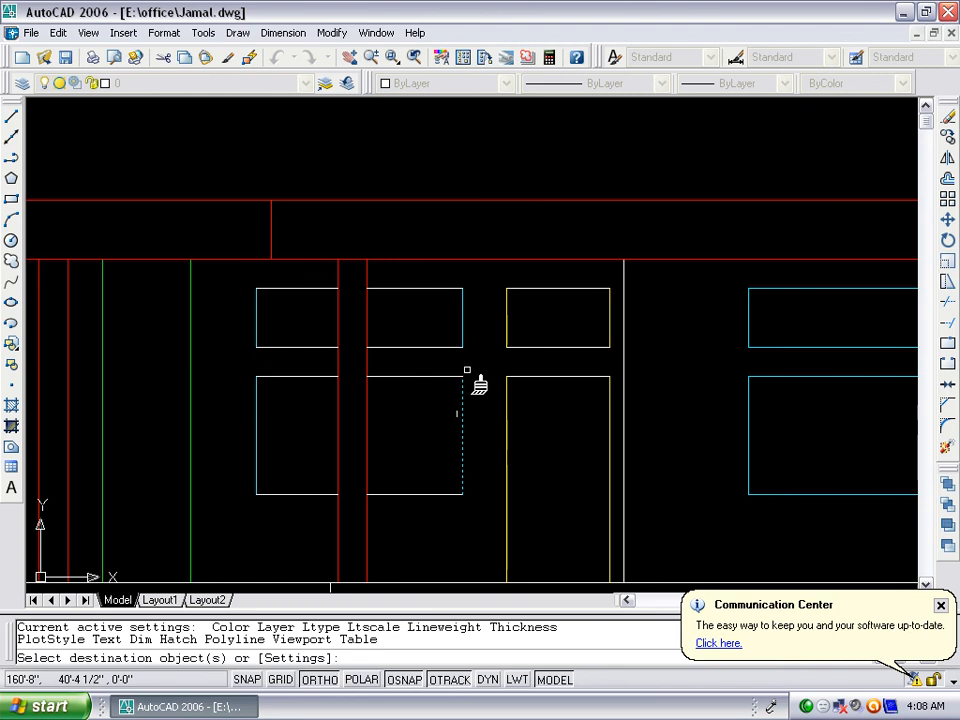
pyautogui.click(478, 278)
pyautogui.click(454, 527)
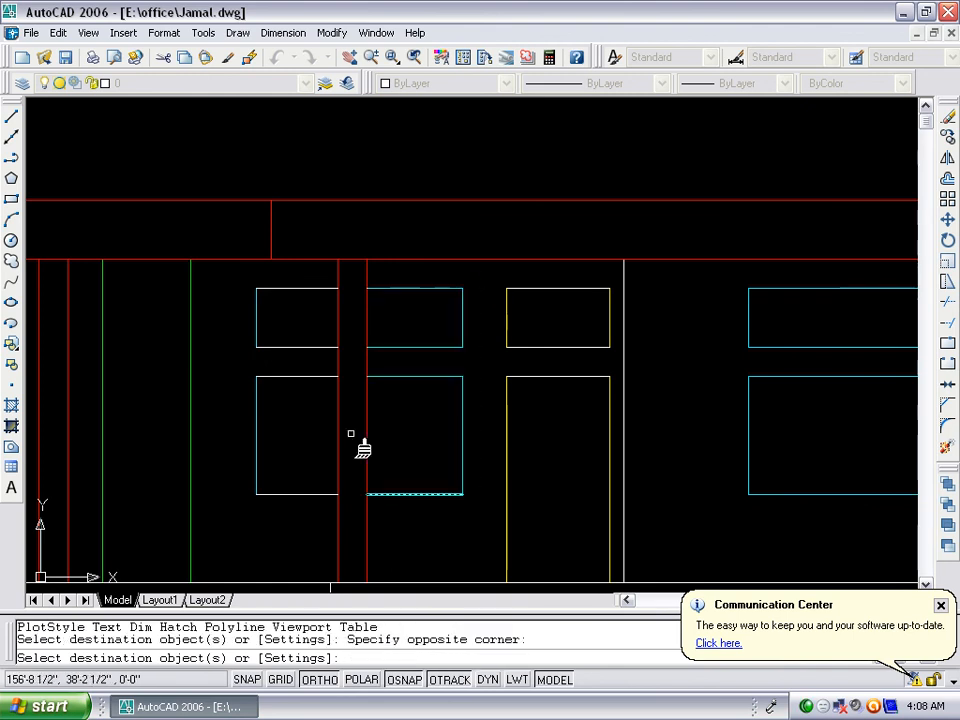
pyautogui.click(318, 291)
pyautogui.click(287, 515)
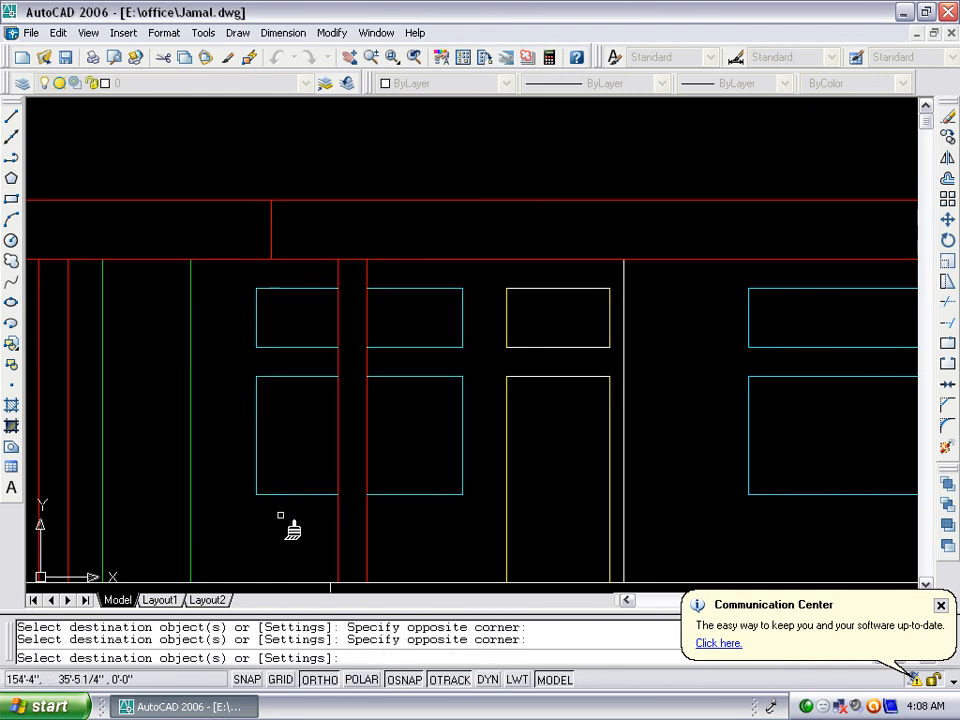
# Match the horizontal lines of the leftmost window's two openings to the same cyan properties
pyautogui.scroll(-5, 534, 446)
pyautogui.scroll(5, 313, 433)
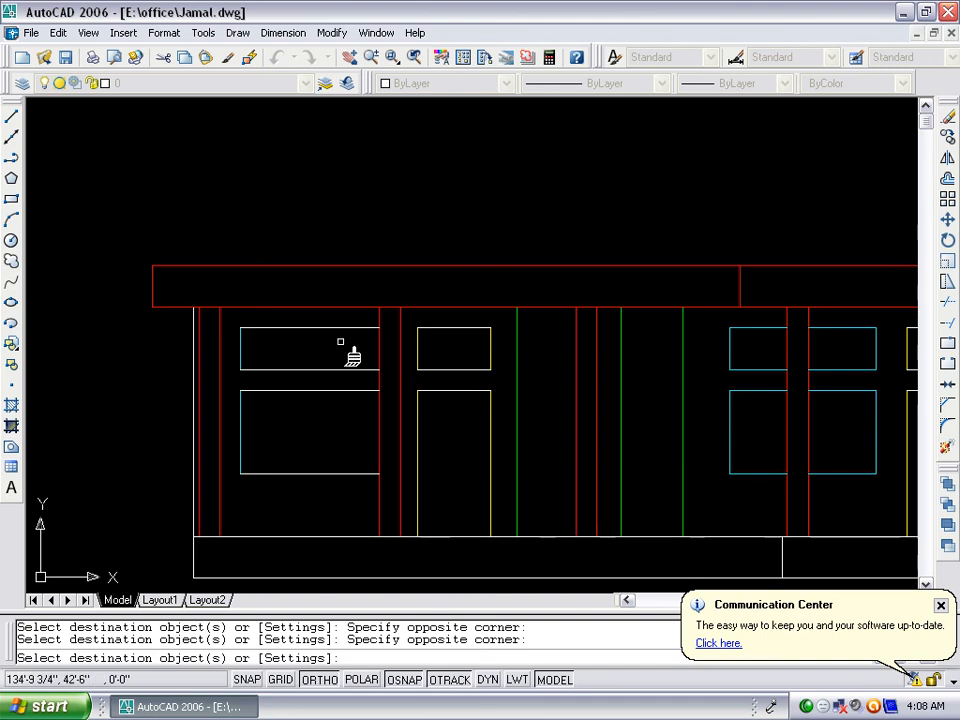
pyautogui.click(350, 311)
pyautogui.click(349, 318)
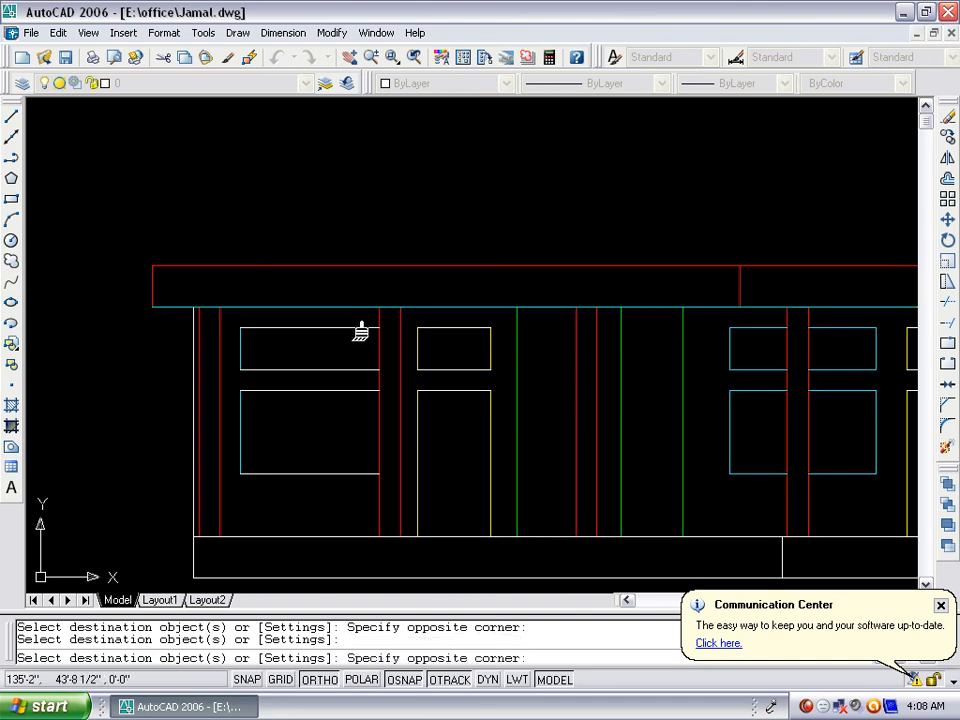
pyautogui.click(329, 513)
pyautogui.press('Escape')
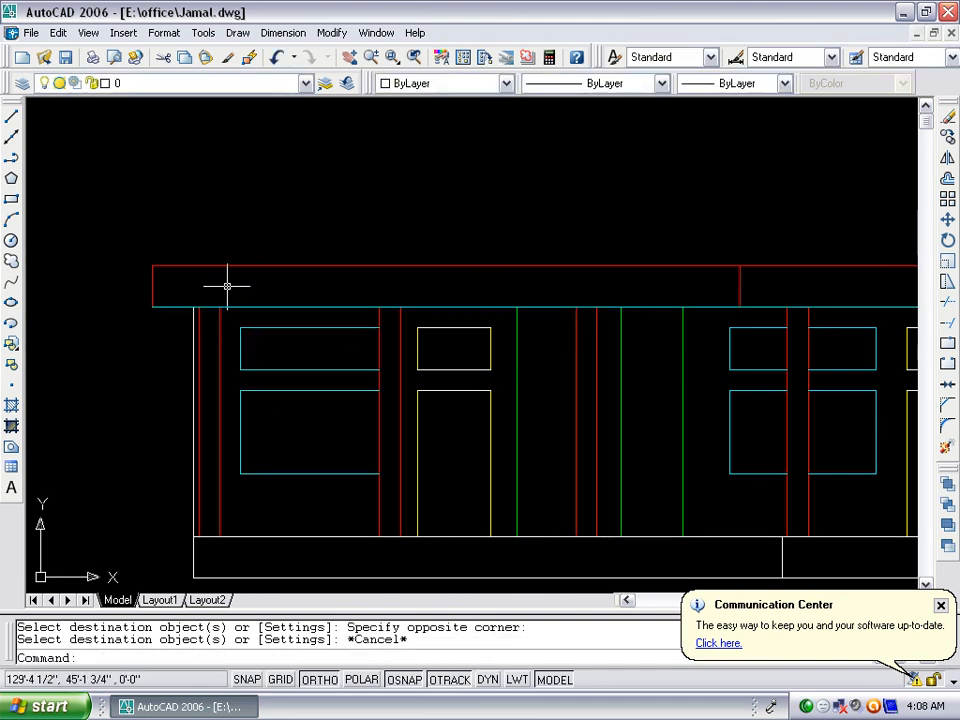
# Match the lower line of the roof band to the properties of its red upper line
pyautogui.write('ma')
pyautogui.press('Return')
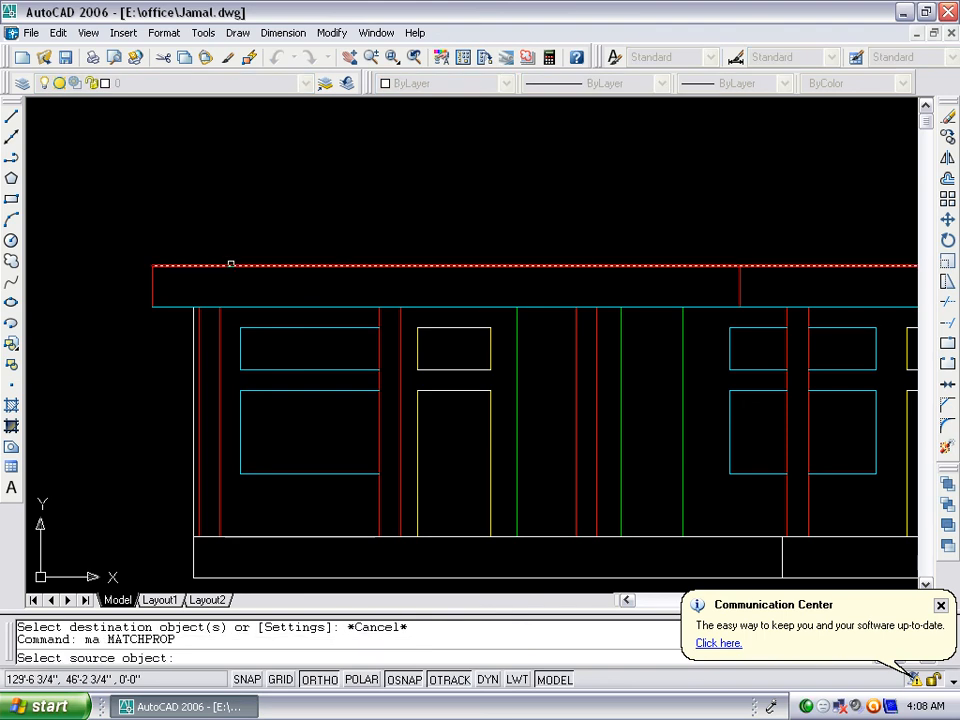
pyautogui.click(229, 265)
pyautogui.click(167, 301)
pyautogui.click(171, 314)
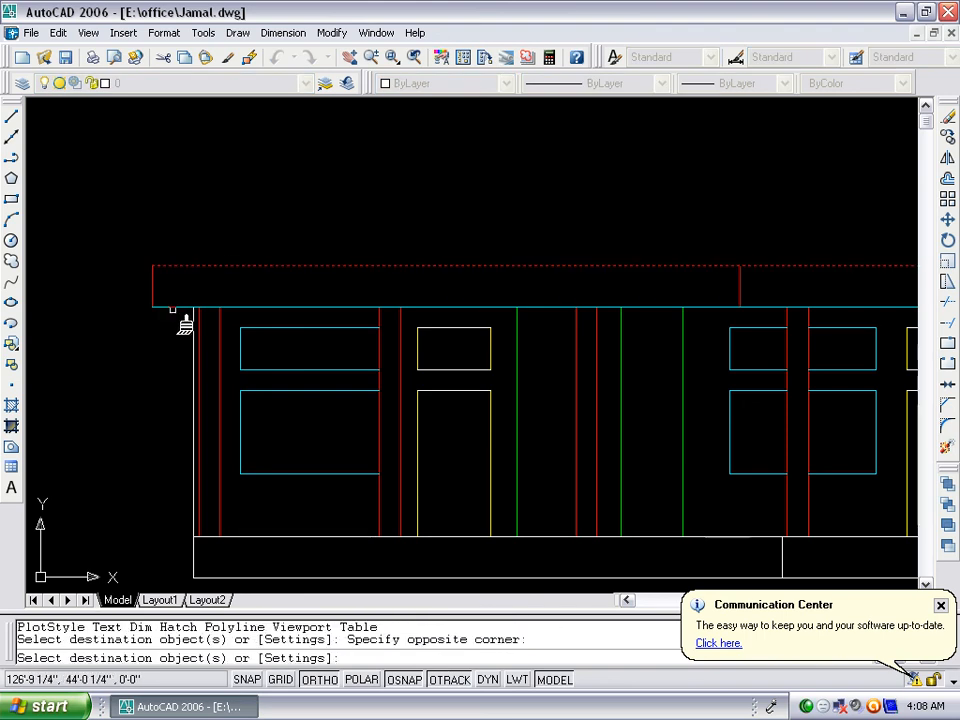
pyautogui.press('Return')
# Match the horizontal lines of the left door and the opening above it to the door's yellow vertical
pyautogui.scroll(-4, 251, 424)
pyautogui.scroll(3, 264, 399)
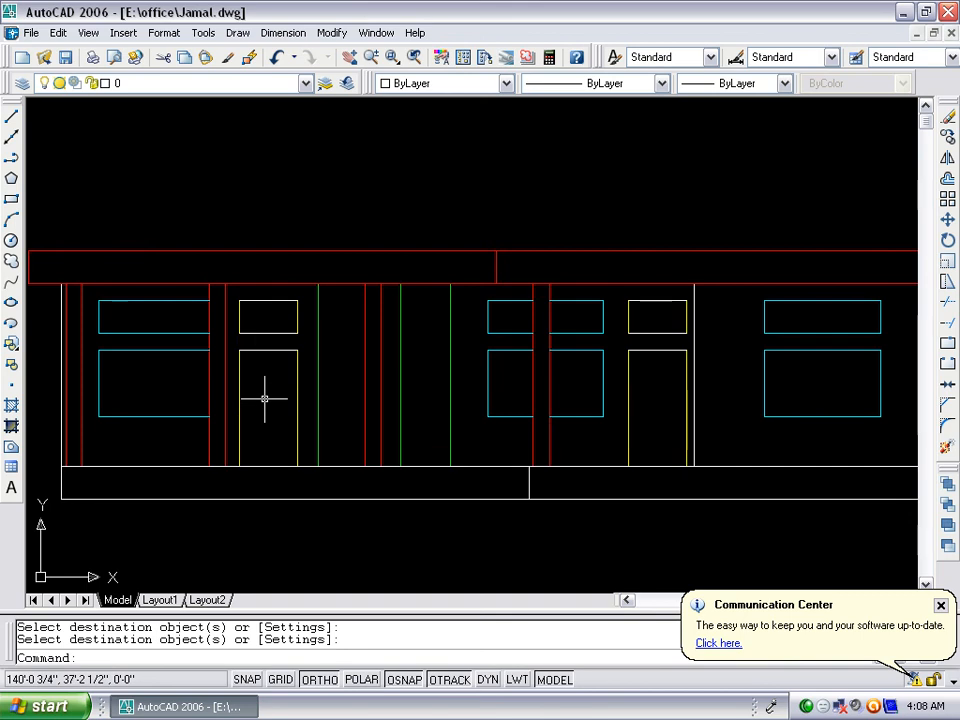
pyautogui.scroll(2, 264, 399)
pyautogui.press('Return')
pyautogui.click(231, 352)
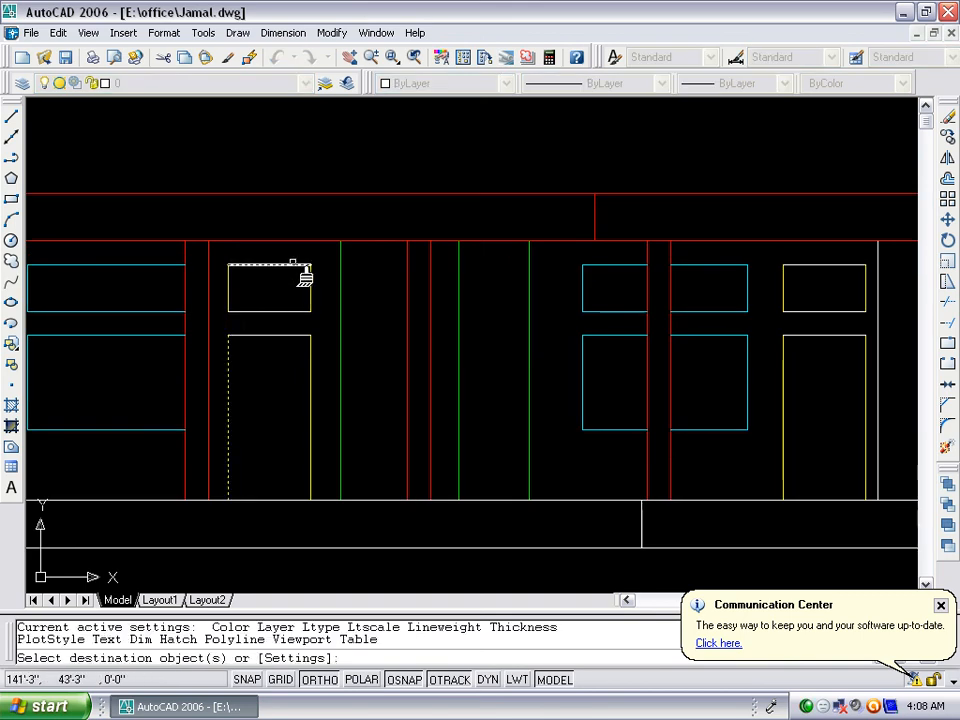
pyautogui.click(293, 258)
pyautogui.click(259, 332)
# Match the horizontal lines of the right door and its upper opening to the same yellow properties, and save the drawing
pyautogui.scroll(-4, 340, 392)
pyautogui.scroll(2, 404, 375)
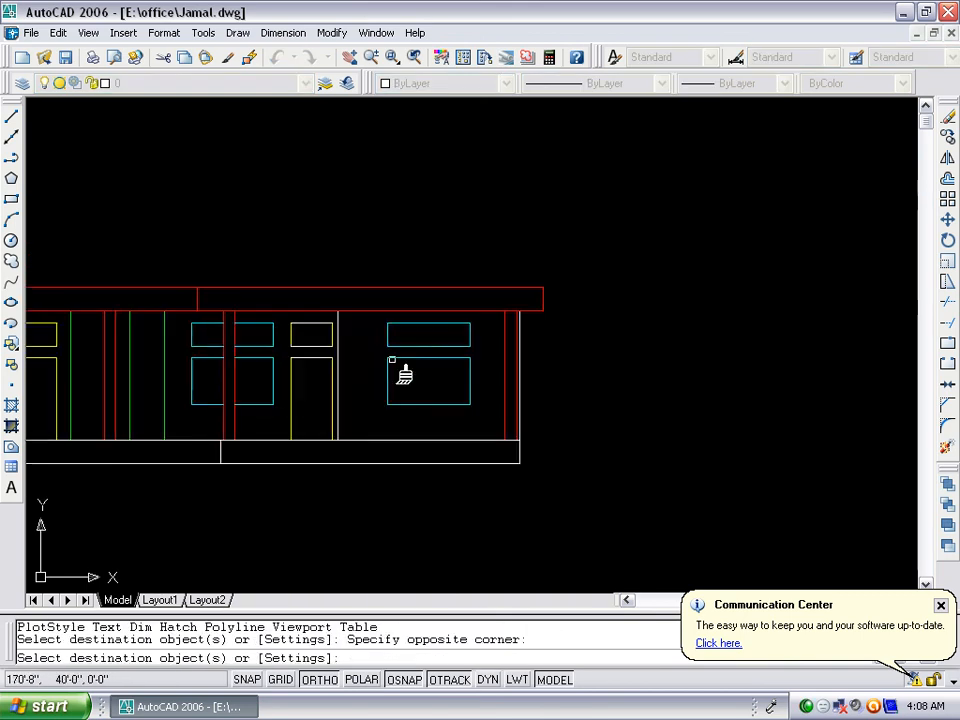
pyautogui.scroll(3, 354, 349)
pyautogui.click(281, 291)
pyautogui.click(251, 383)
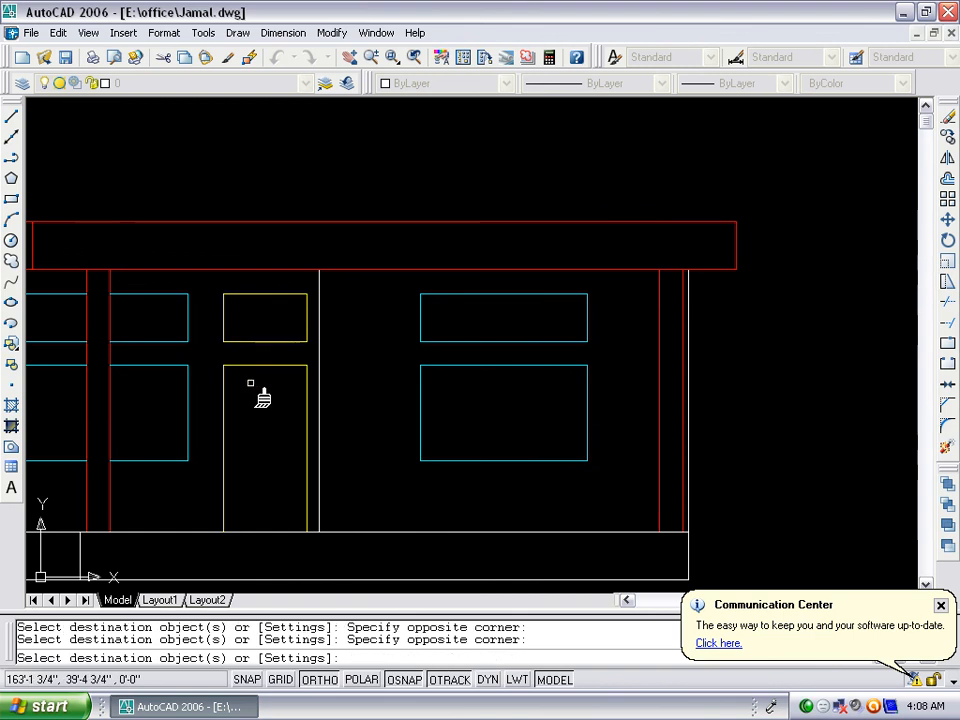
pyautogui.press('Return')
pyautogui.scroll(-5, 572, 495)
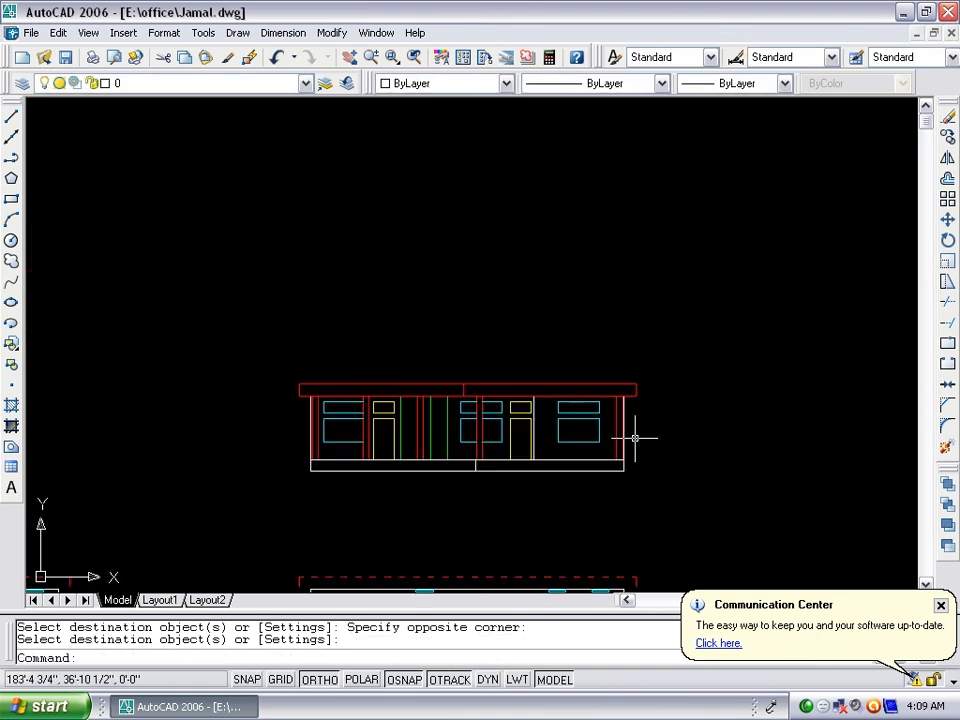
pyautogui.scroll(2, 452, 467)
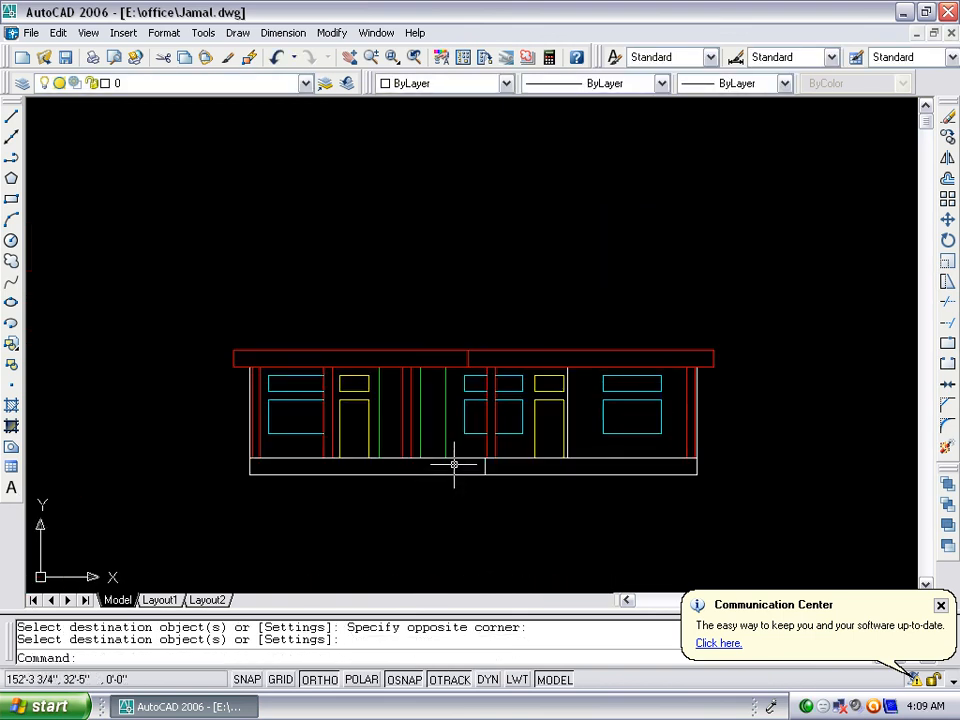
pyautogui.hotkey('ctrl', 's')
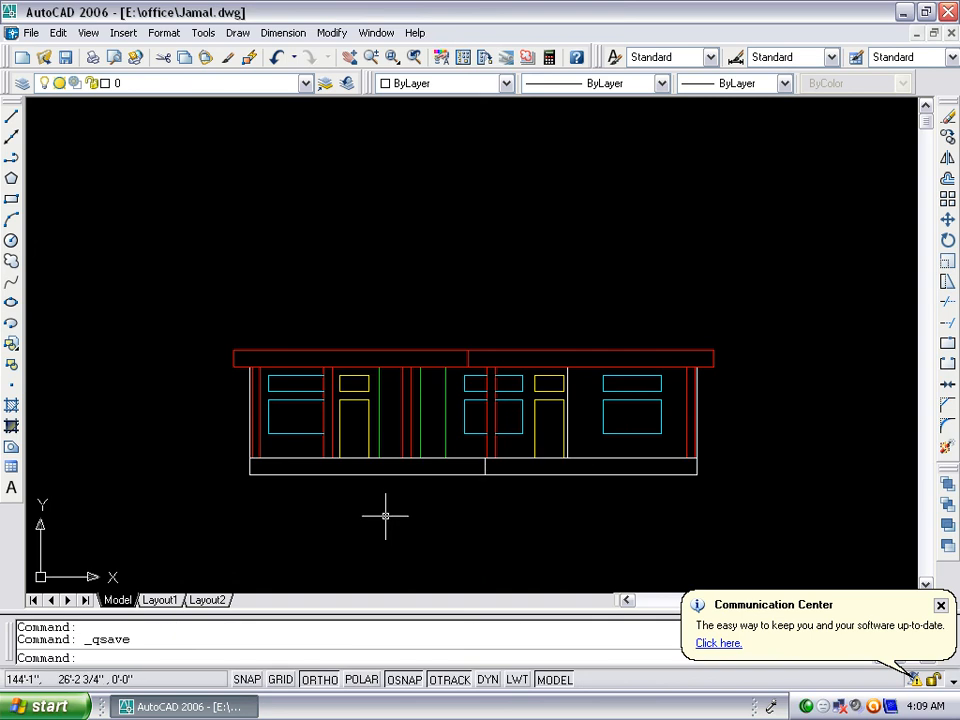